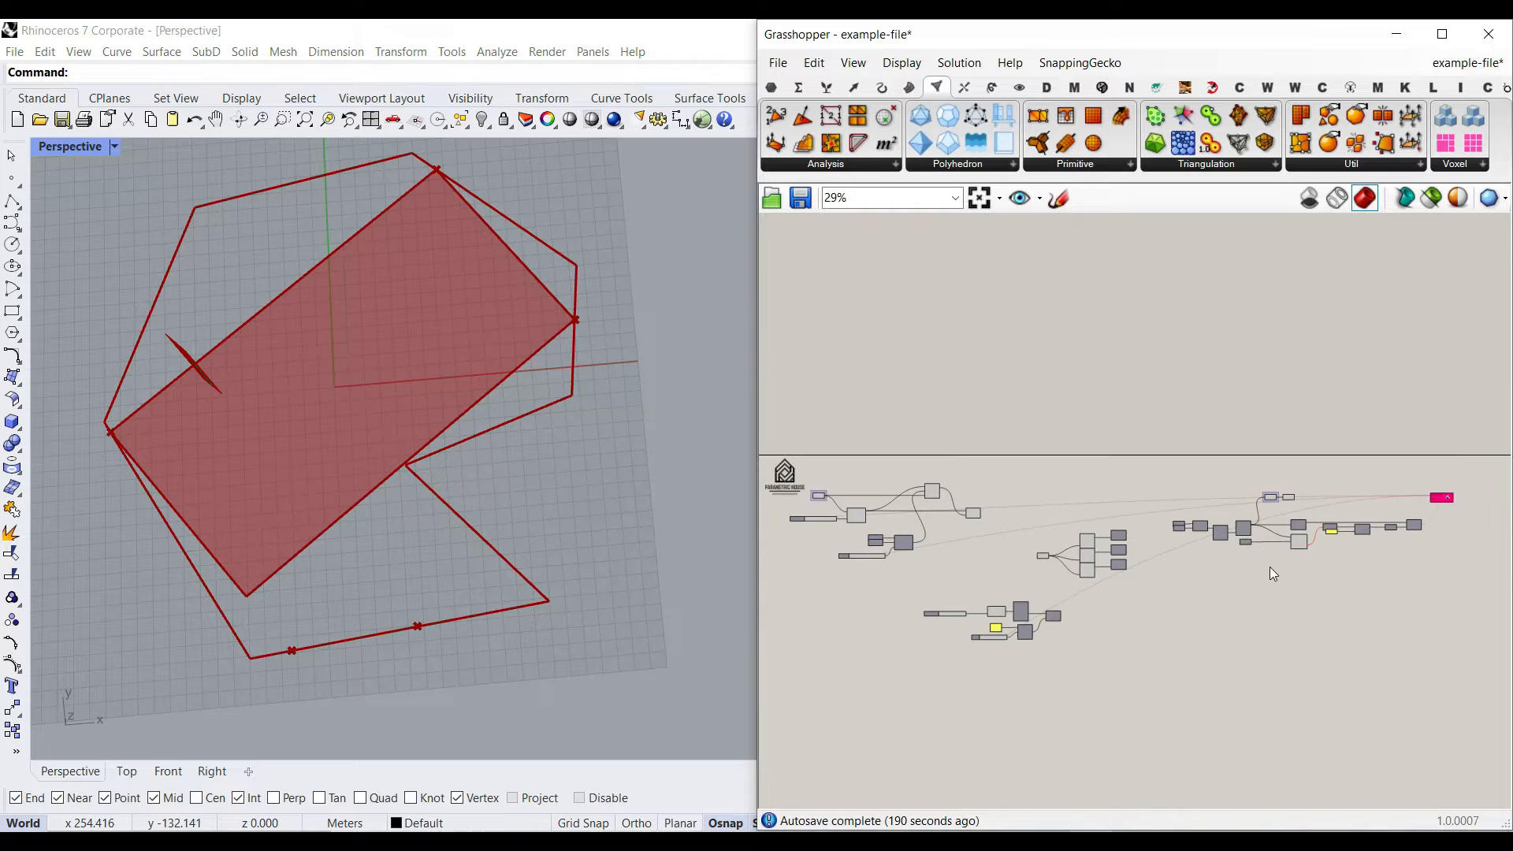
# Step: Select all components of the definition and turn off their preview
pyautogui.moveTo(1134, 540); pyautogui.dragTo(917, 452)
pyautogui.rightClick(999, 394)
pyautogui.click(1021, 419)
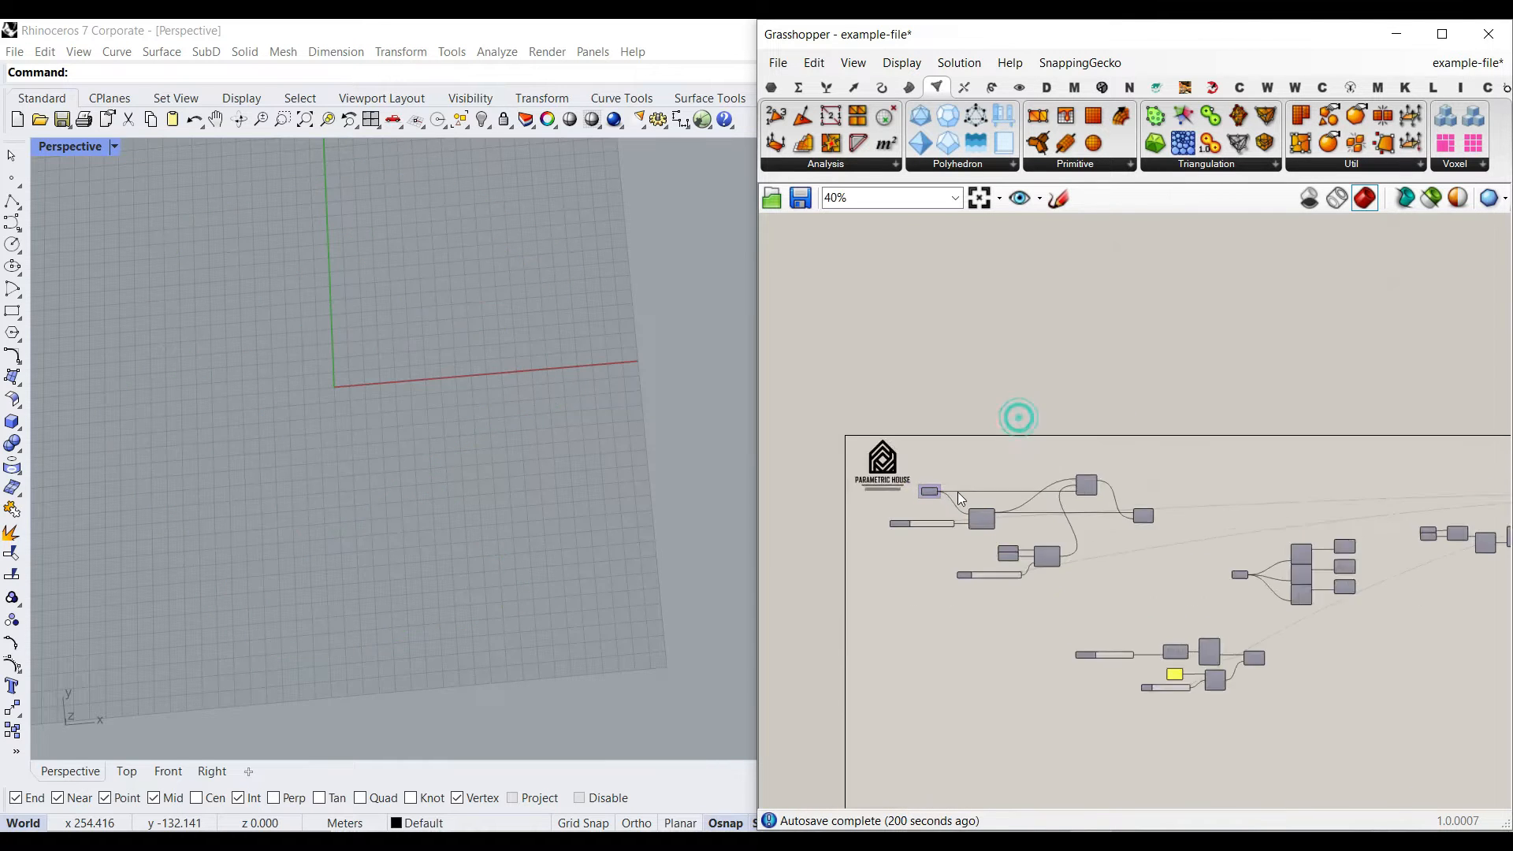
# Step: Turn on the preview of the Curve component that feeds Evaluate Curve
pyautogui.scroll(8, 954, 491)
pyautogui.rightClick(926, 471)
pyautogui.click(966, 473)
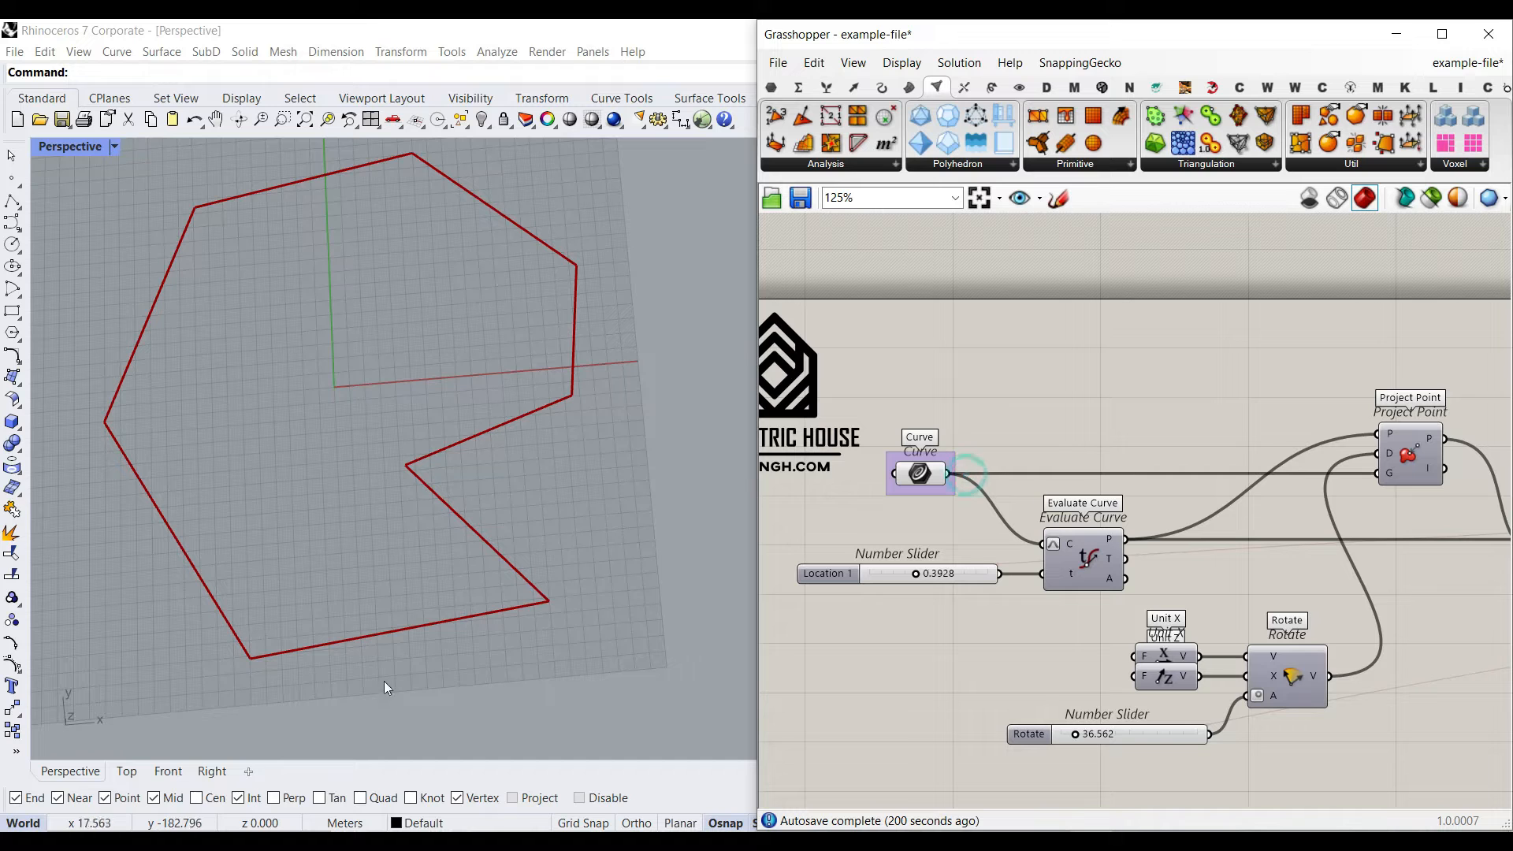
# Step: Turn on the preview of the Rectangle 3Pt component and select it to highlight the rectangle
pyautogui.moveTo(1300, 475); pyautogui.dragTo(1128, 457, button='right')
pyautogui.scroll(-6, 1128, 457)
pyautogui.moveTo(1385, 490); pyautogui.dragTo(1071, 478, button='right')
pyautogui.scroll(5, 1326, 498)
pyautogui.moveTo(1334, 522); pyautogui.dragTo(1173, 508, button='right')
pyautogui.rightClick(1268, 465)
pyautogui.click(1275, 498)
pyautogui.click(1285, 474)
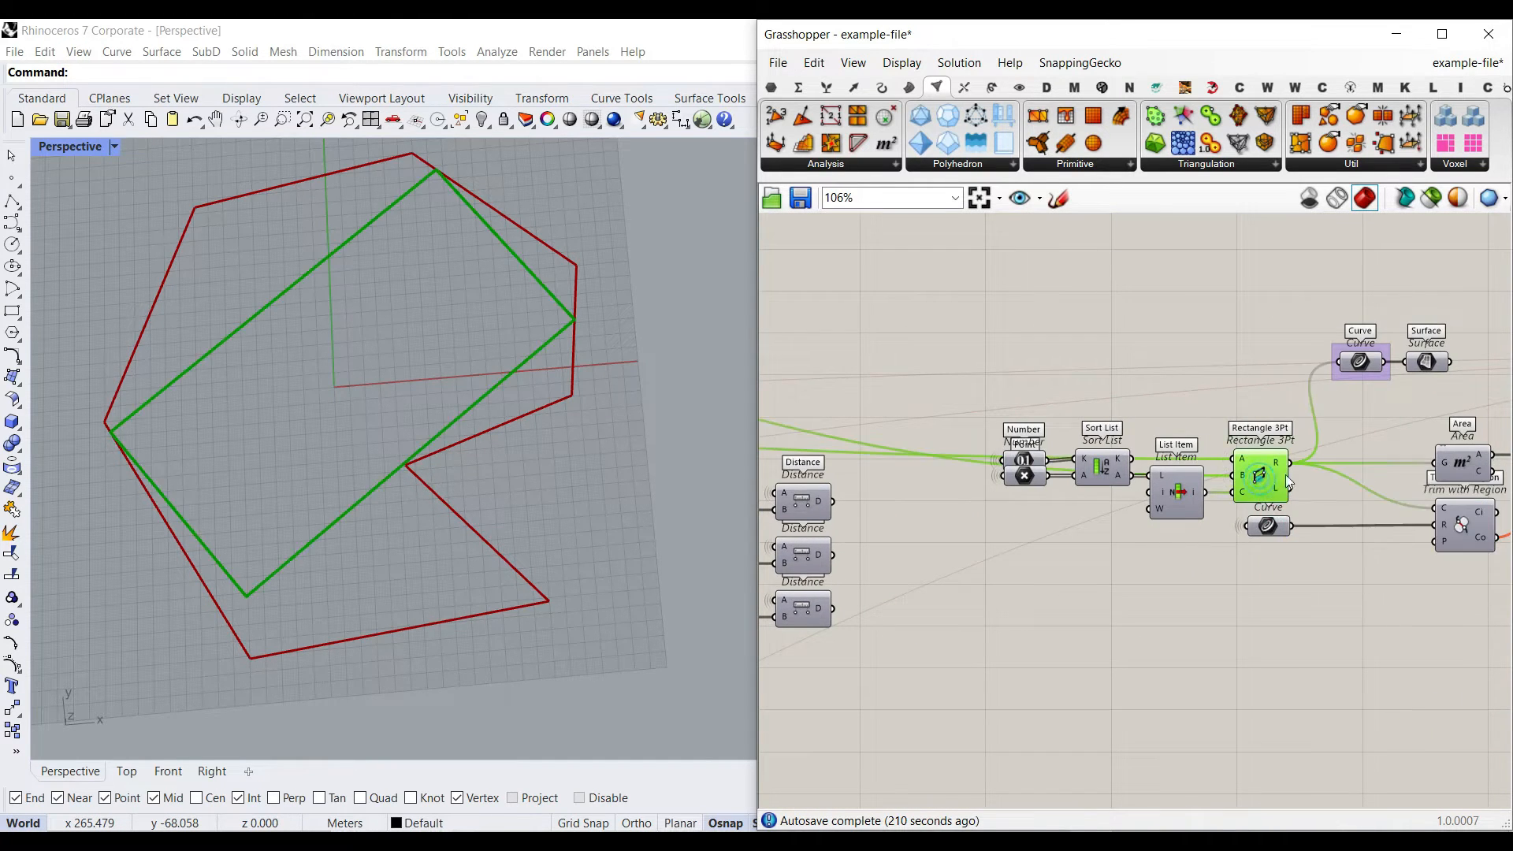
# Step: Turn on the preview of the Surface component fed by the rectangle curve and clear the selection
pyautogui.rightClick(1428, 360)
pyautogui.click(1332, 391)
pyautogui.click(1108, 324)
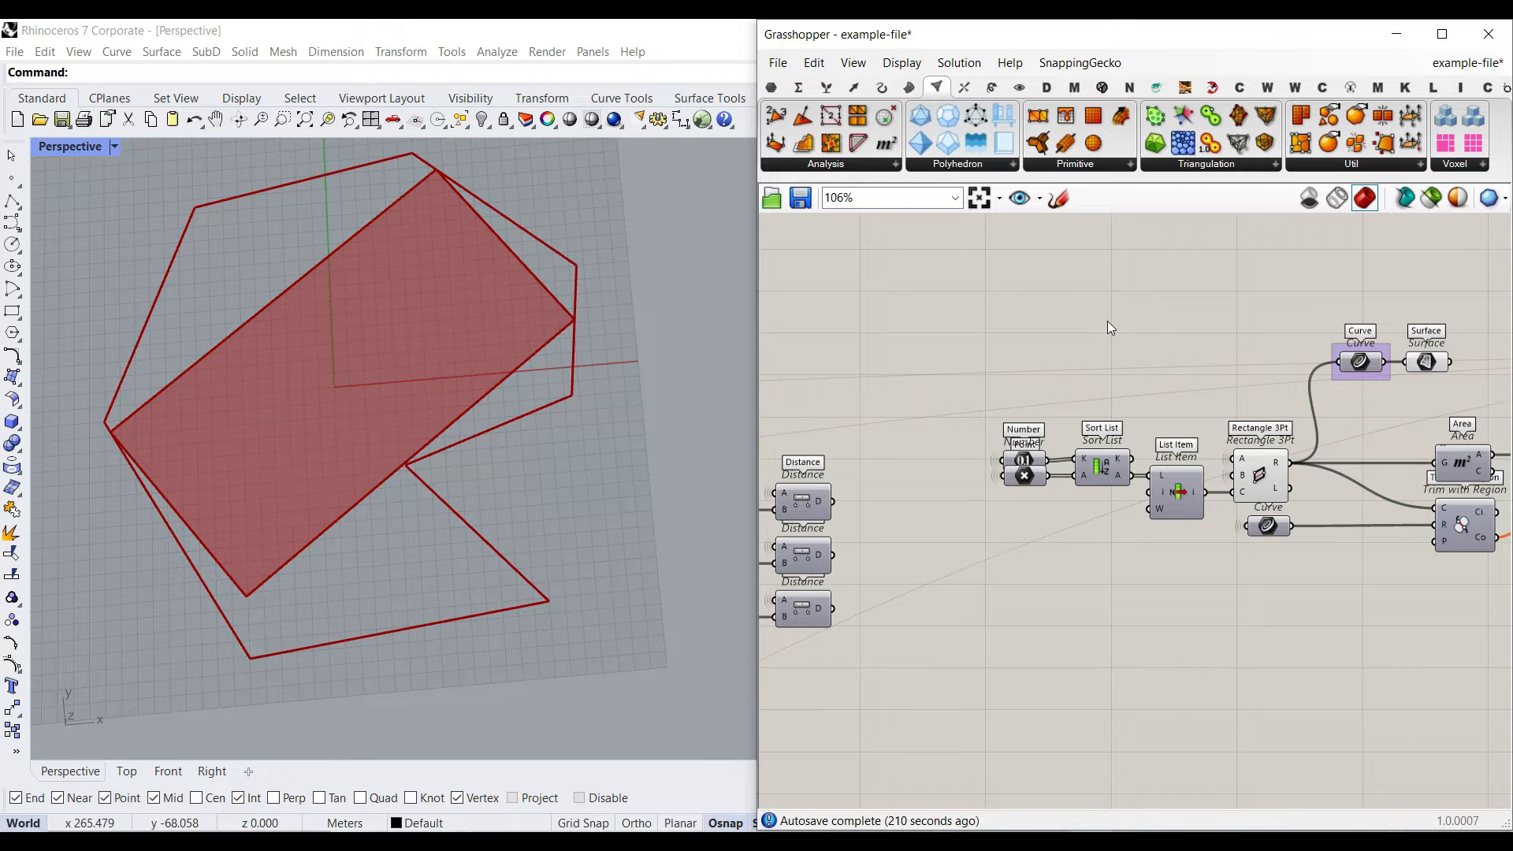
# Step: Turn on the preview of the Evaluate Curve component and set its Location 1 slider to 0.3661
pyautogui.scroll(-5, 946, 432)
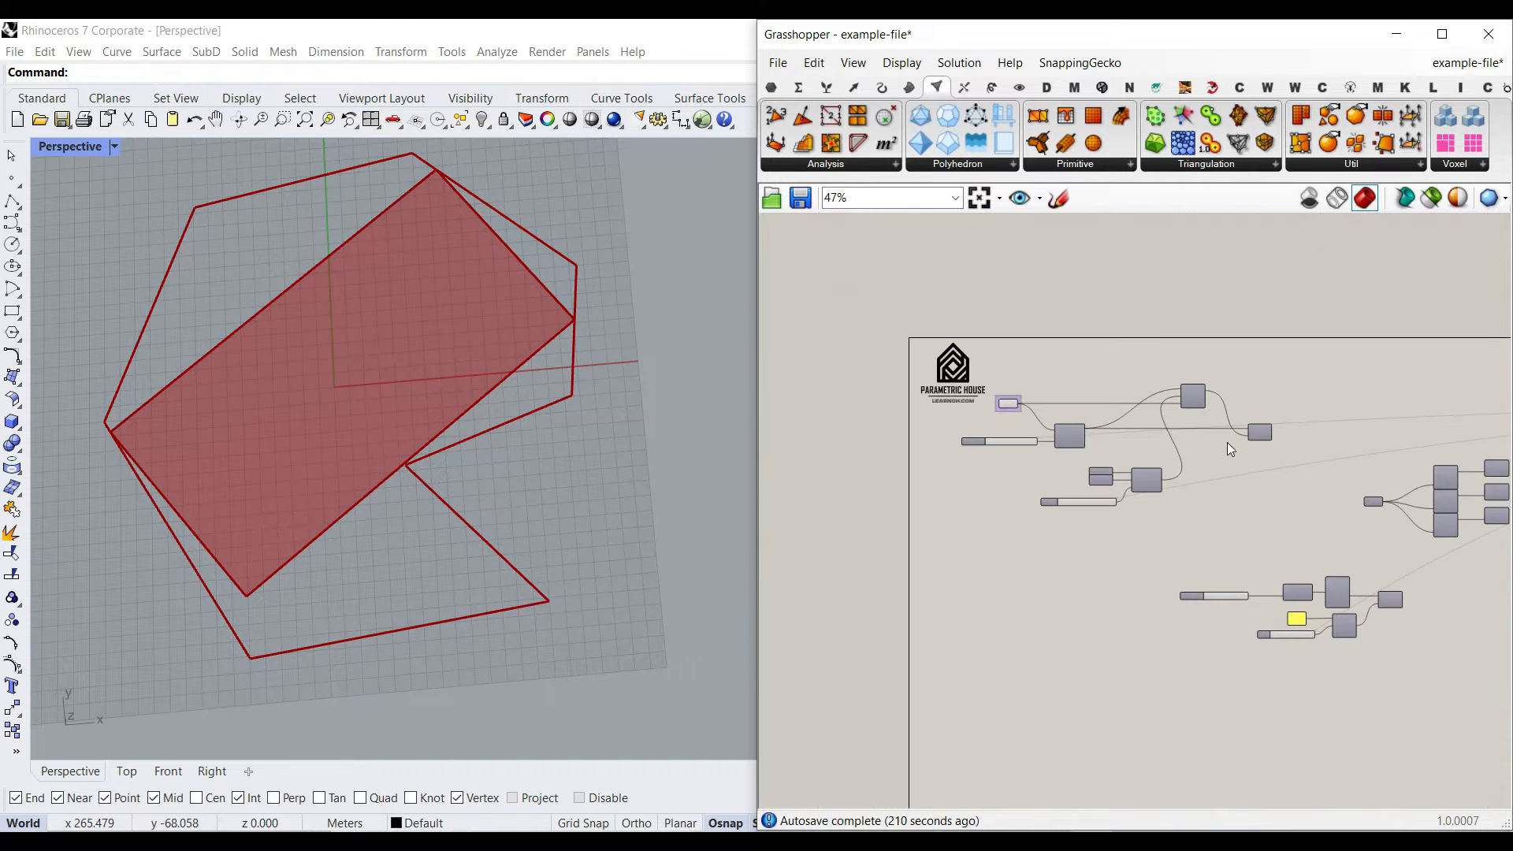
pyautogui.scroll(4, 1119, 417)
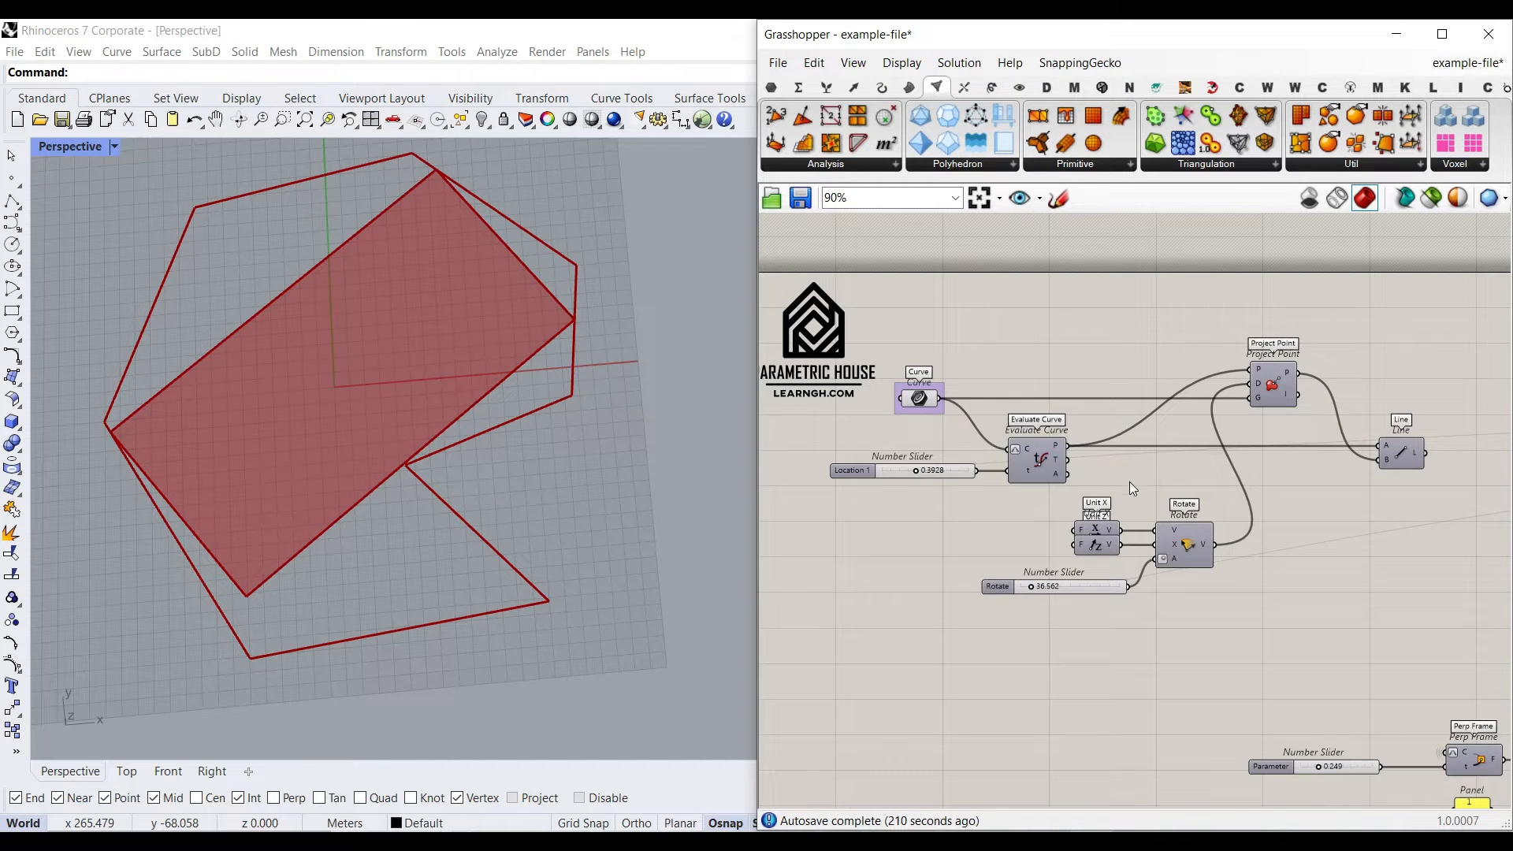
pyautogui.scroll(3, 945, 474)
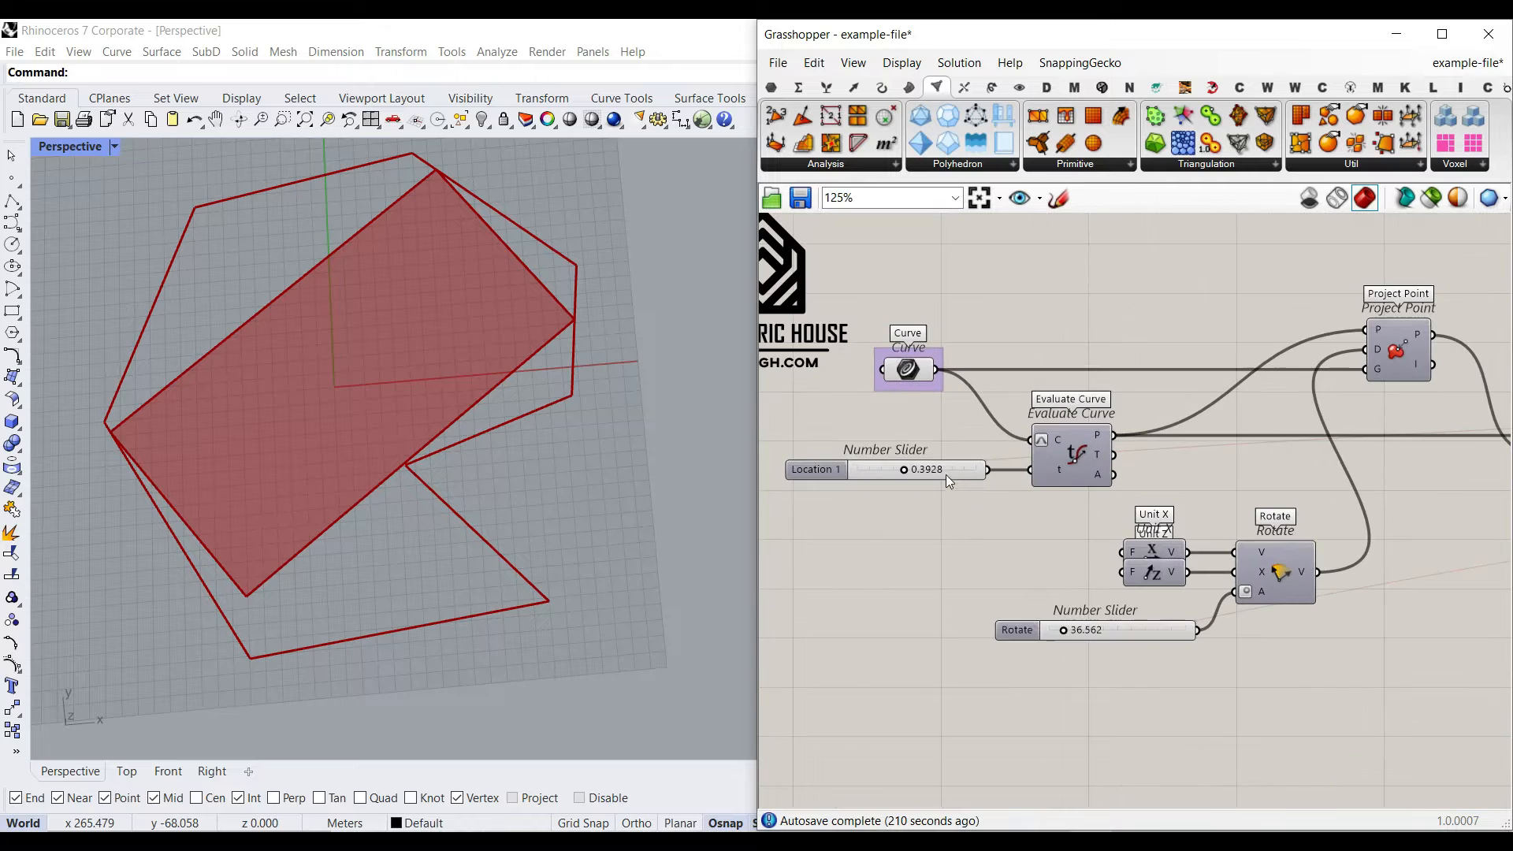
pyautogui.rightClick(1071, 450)
pyautogui.click(1103, 480)
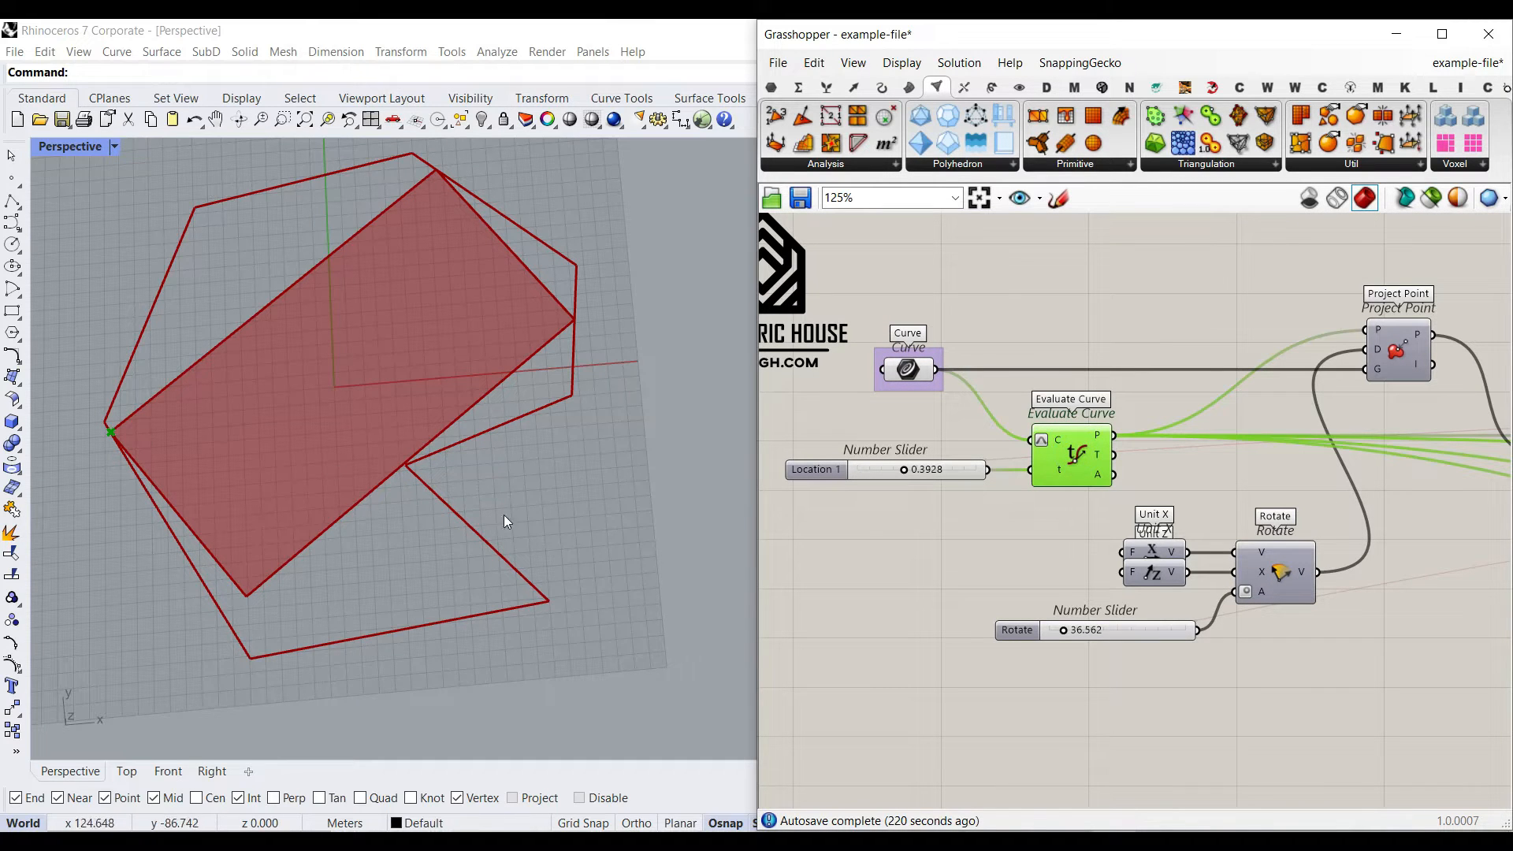
pyautogui.moveTo(904, 470)
pyautogui.mouseDown()
pyautogui.moveTo(881, 466)
pyautogui.moveTo(901, 467)
pyautogui.mouseUp()
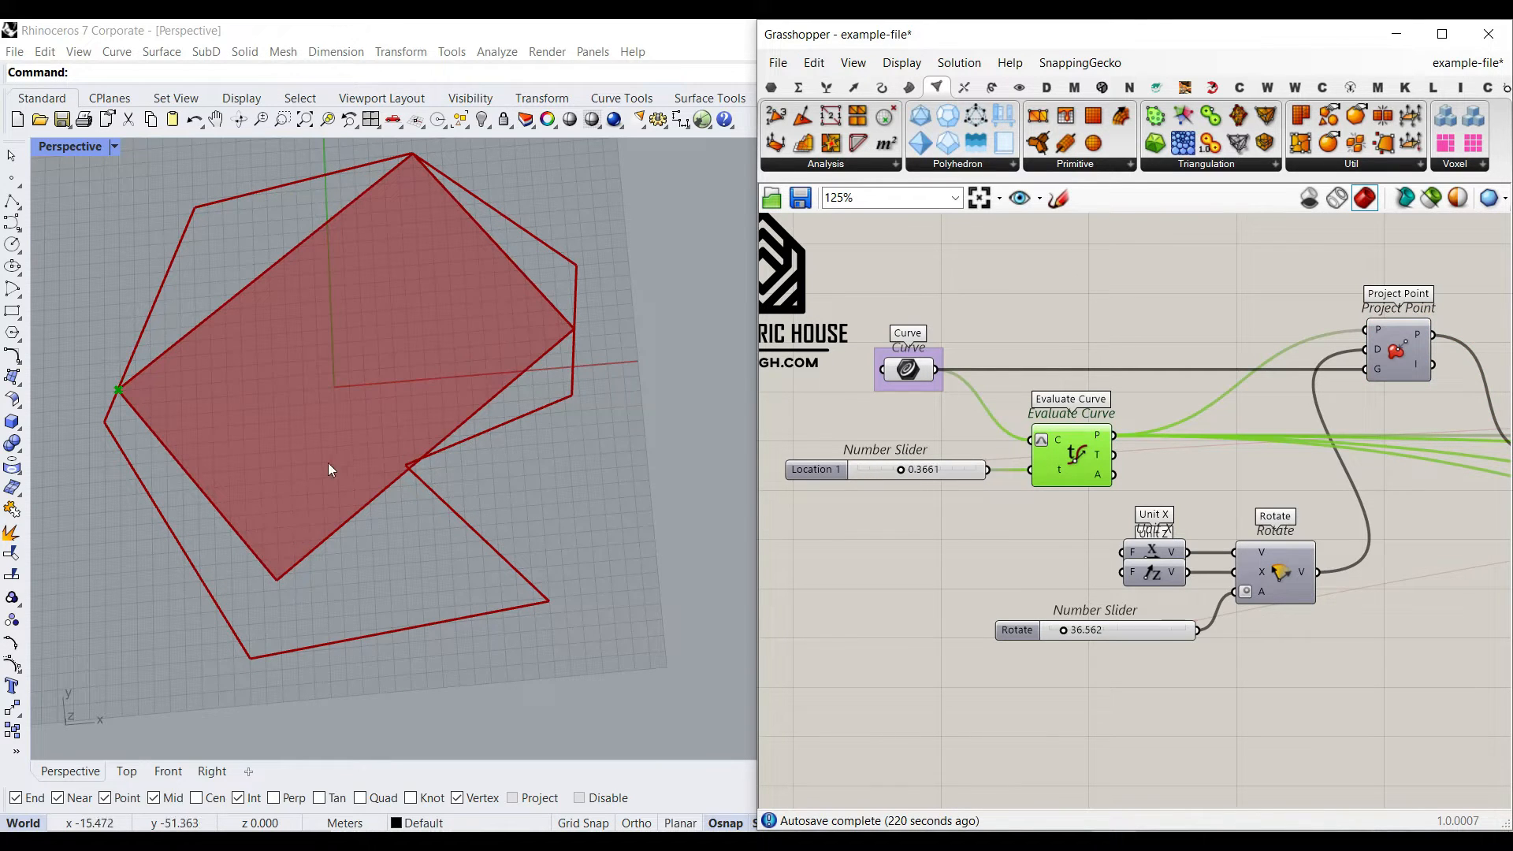
# Step: Turn on the preview of the Project Point component after Evaluate Curve and select it
pyautogui.moveTo(1258, 513); pyautogui.dragTo(1098, 501, button='right')
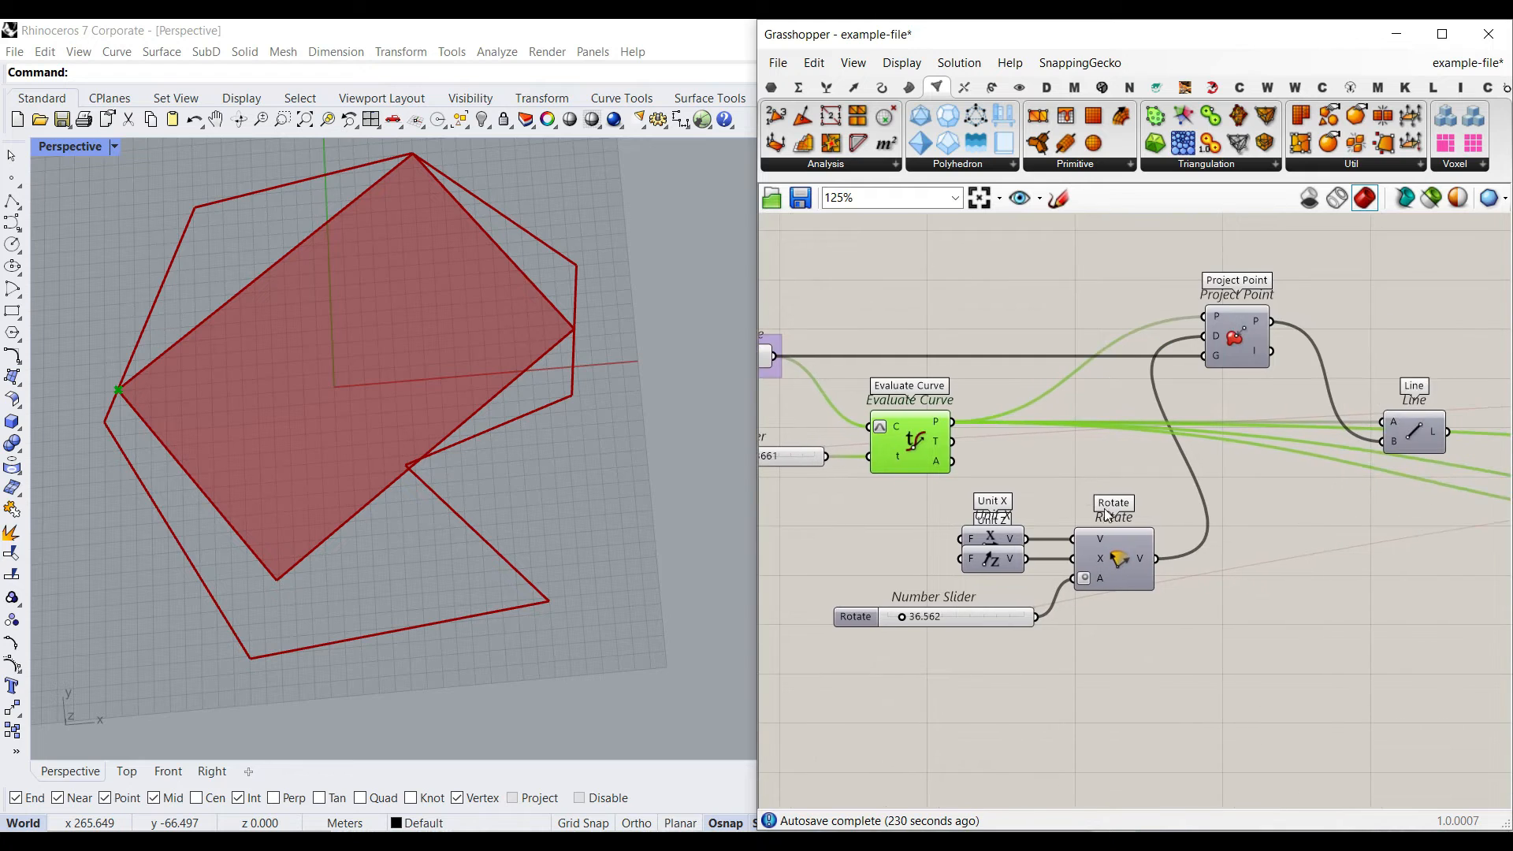
pyautogui.scroll(1, 1105, 550)
pyautogui.rightClick(1258, 288)
pyautogui.click(1278, 324)
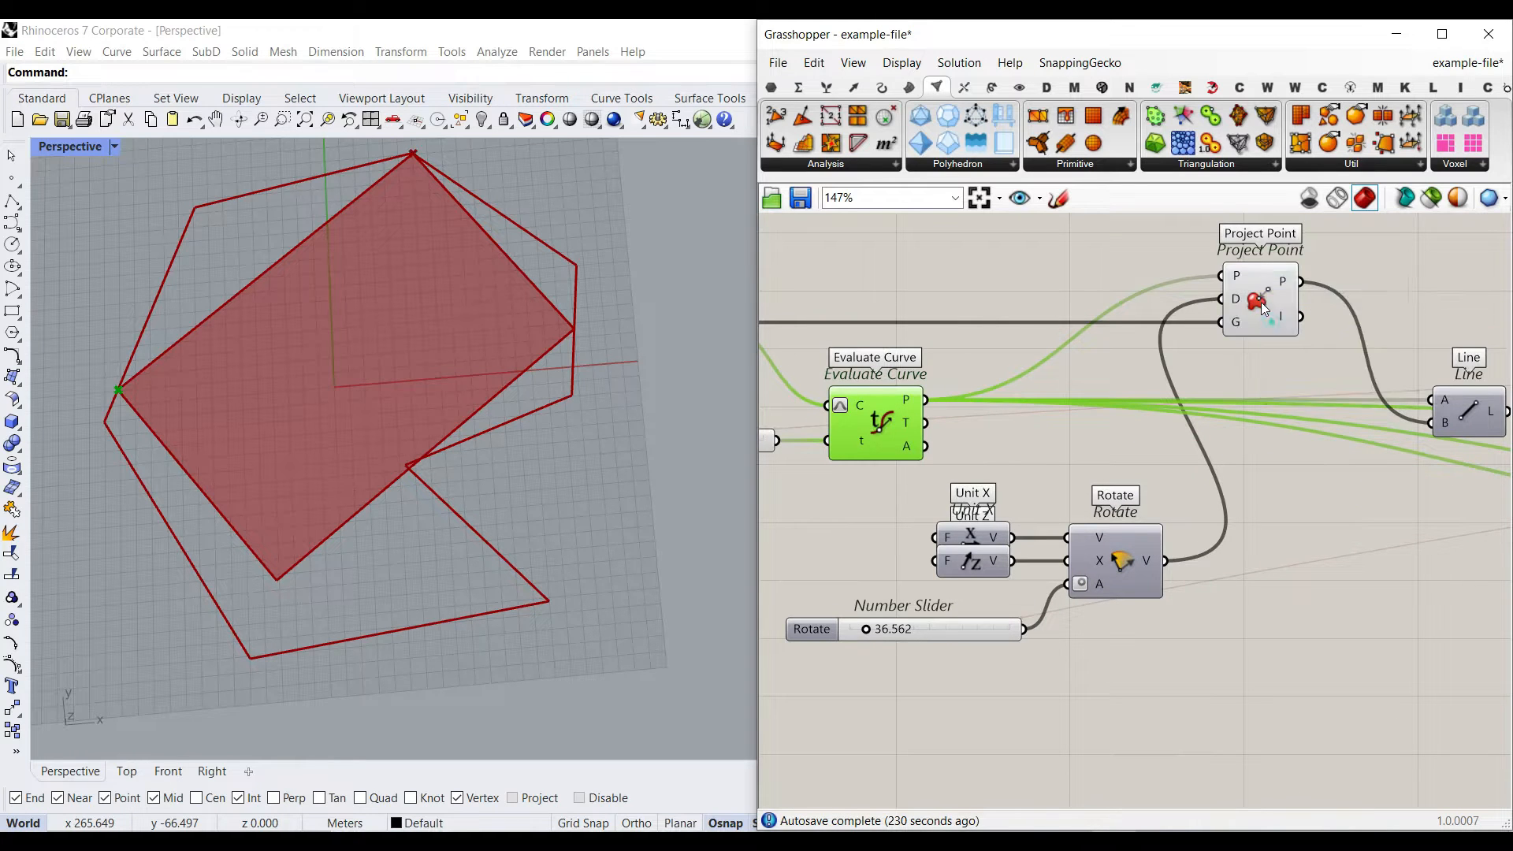
pyautogui.click(1260, 305)
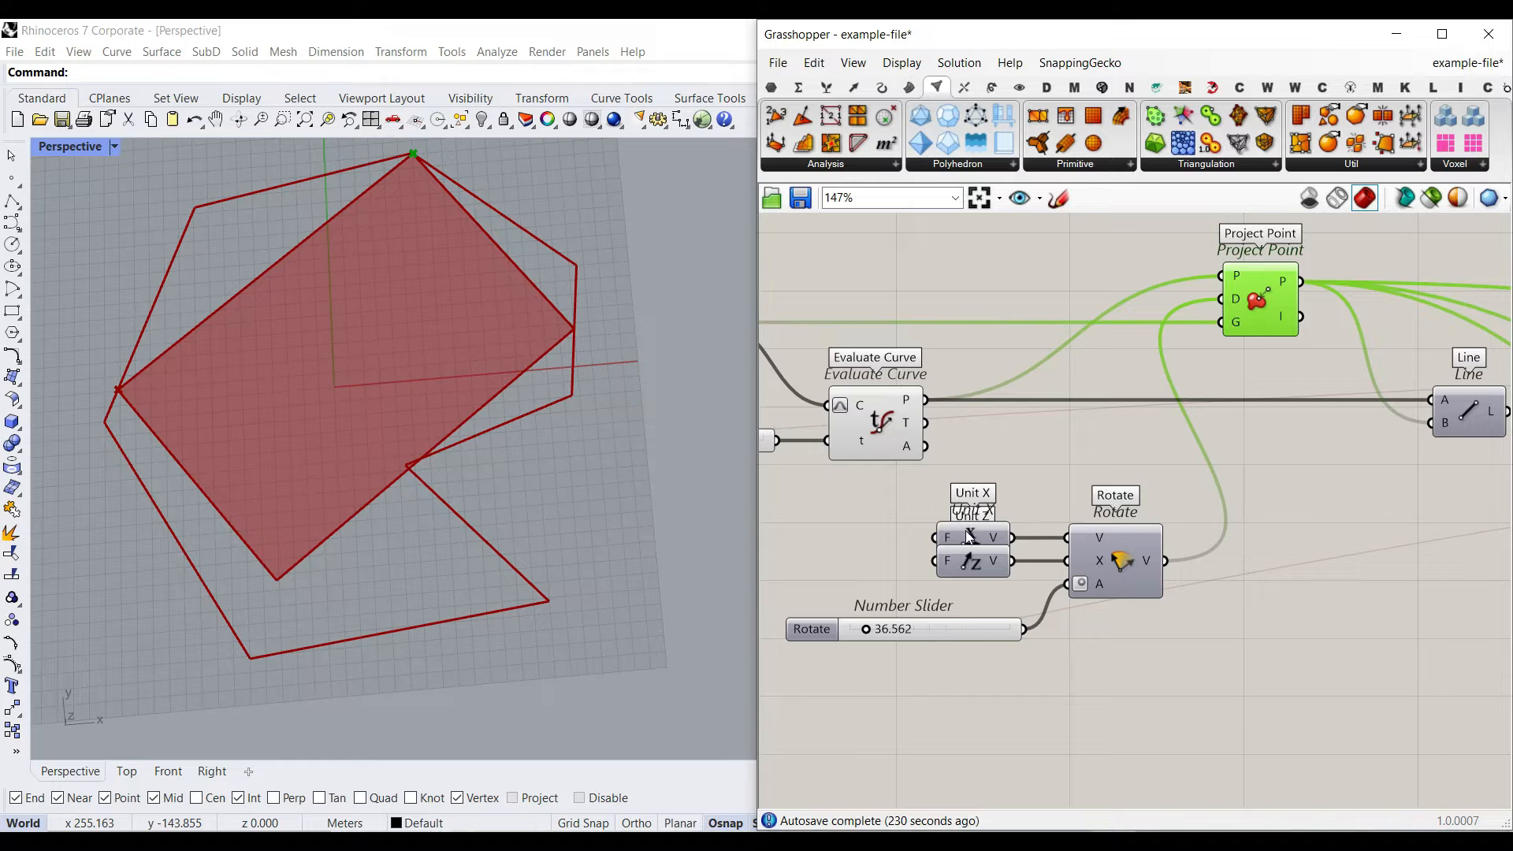
# Step: Move the Unit X component slightly up, clear of the Unit Z component
pyautogui.moveTo(457, 580); pyautogui.dragTo(397, 553, button='right')
pyautogui.moveTo(987, 537); pyautogui.dragTo(988, 528)
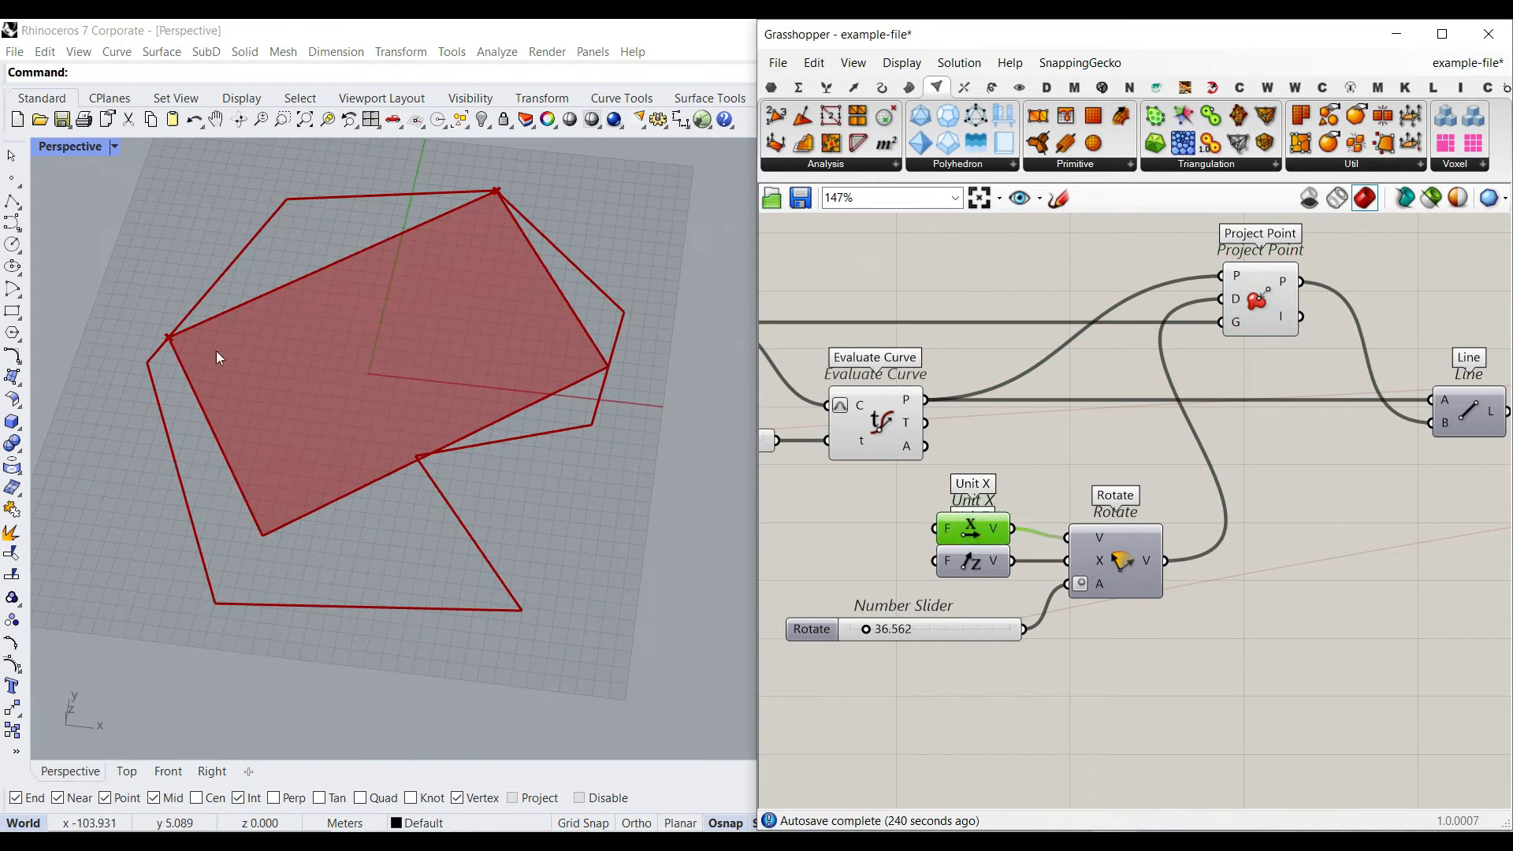
pyautogui.moveTo(278, 338)
pyautogui.mouseDown()
pyautogui.moveTo(289, 353)
pyautogui.moveTo(256, 362)
pyautogui.mouseUp()
pyautogui.moveTo(169, 337)
pyautogui.mouseDown()
pyautogui.moveTo(144, 285)
pyautogui.moveTo(171, 266)
pyautogui.mouseUp()
pyautogui.moveTo(213, 379)
pyautogui.mouseDown()
pyautogui.moveTo(99, 314)
pyautogui.moveTo(165, 382)
pyautogui.mouseUp()
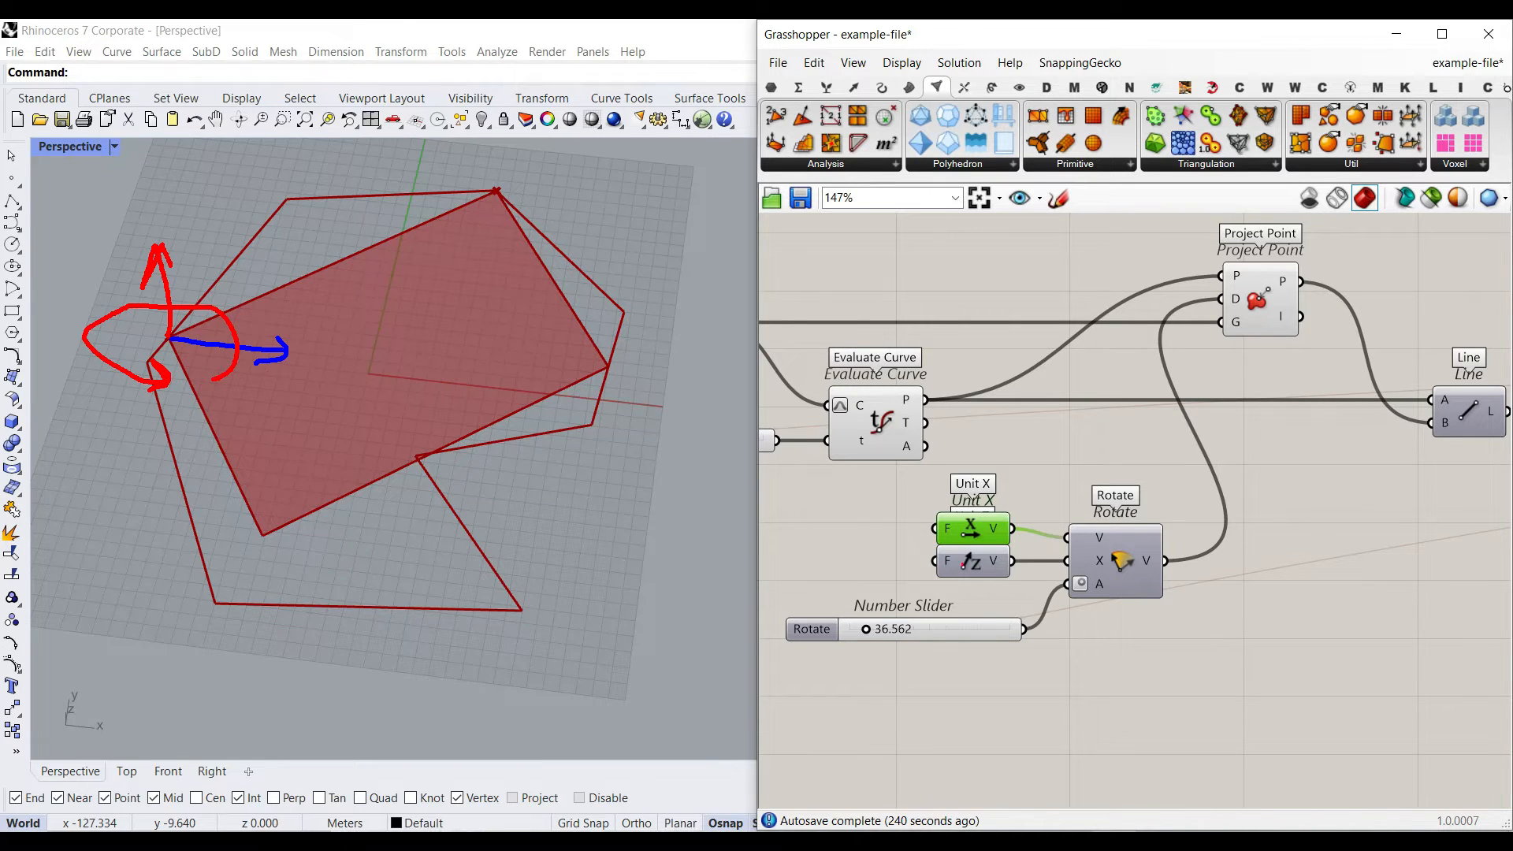
pyautogui.press('Escape')
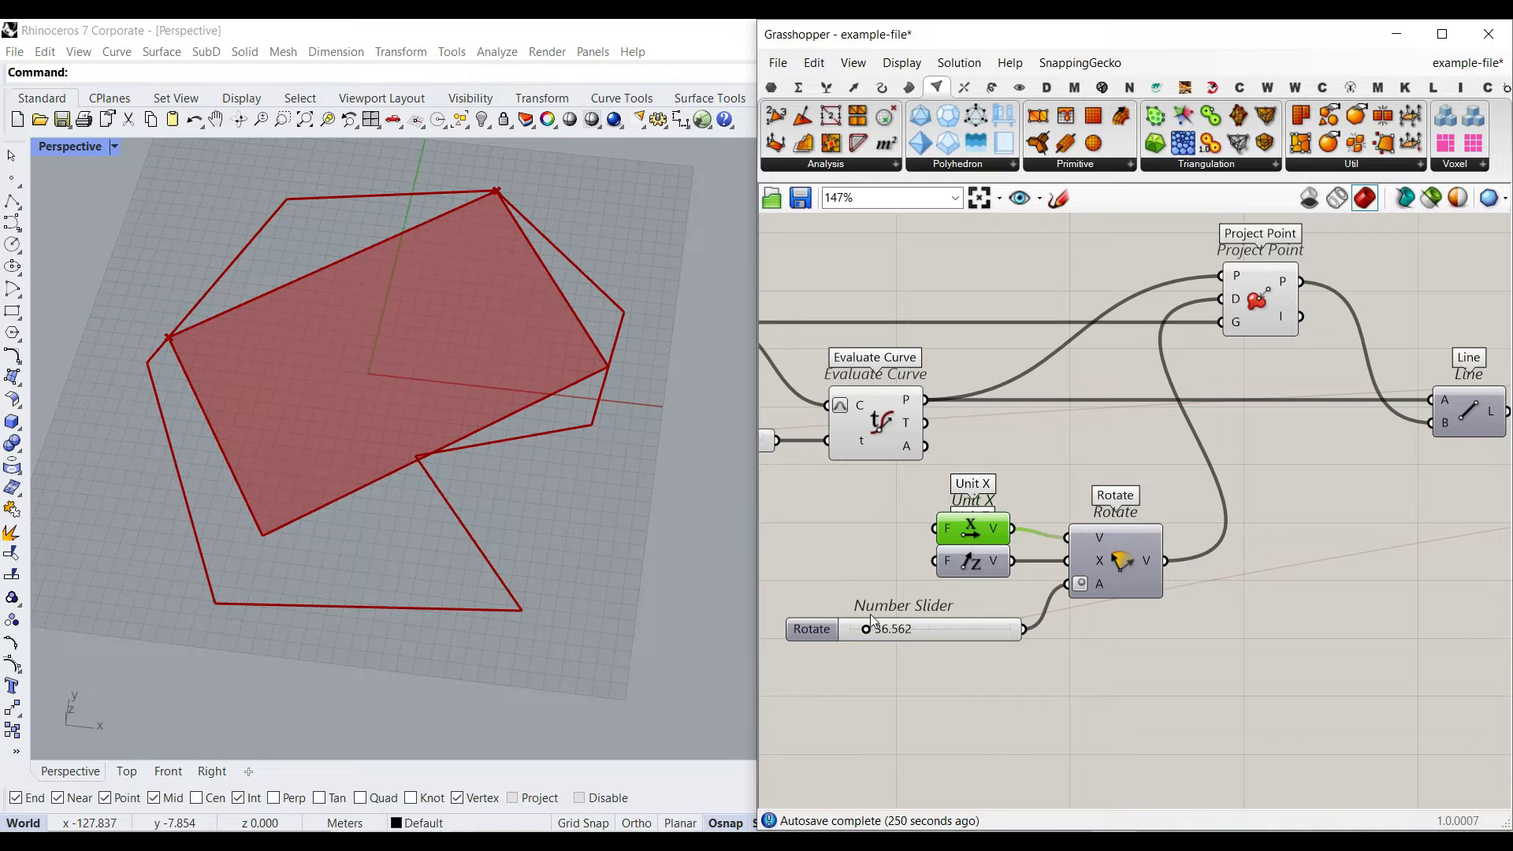
# Step: Set the Rotate slider to 29.466 and select the Project Point component it drives
pyautogui.moveTo(865, 631)
pyautogui.mouseDown()
pyautogui.moveTo(884, 632)
pyautogui.moveTo(862, 635)
pyautogui.mouseUp()
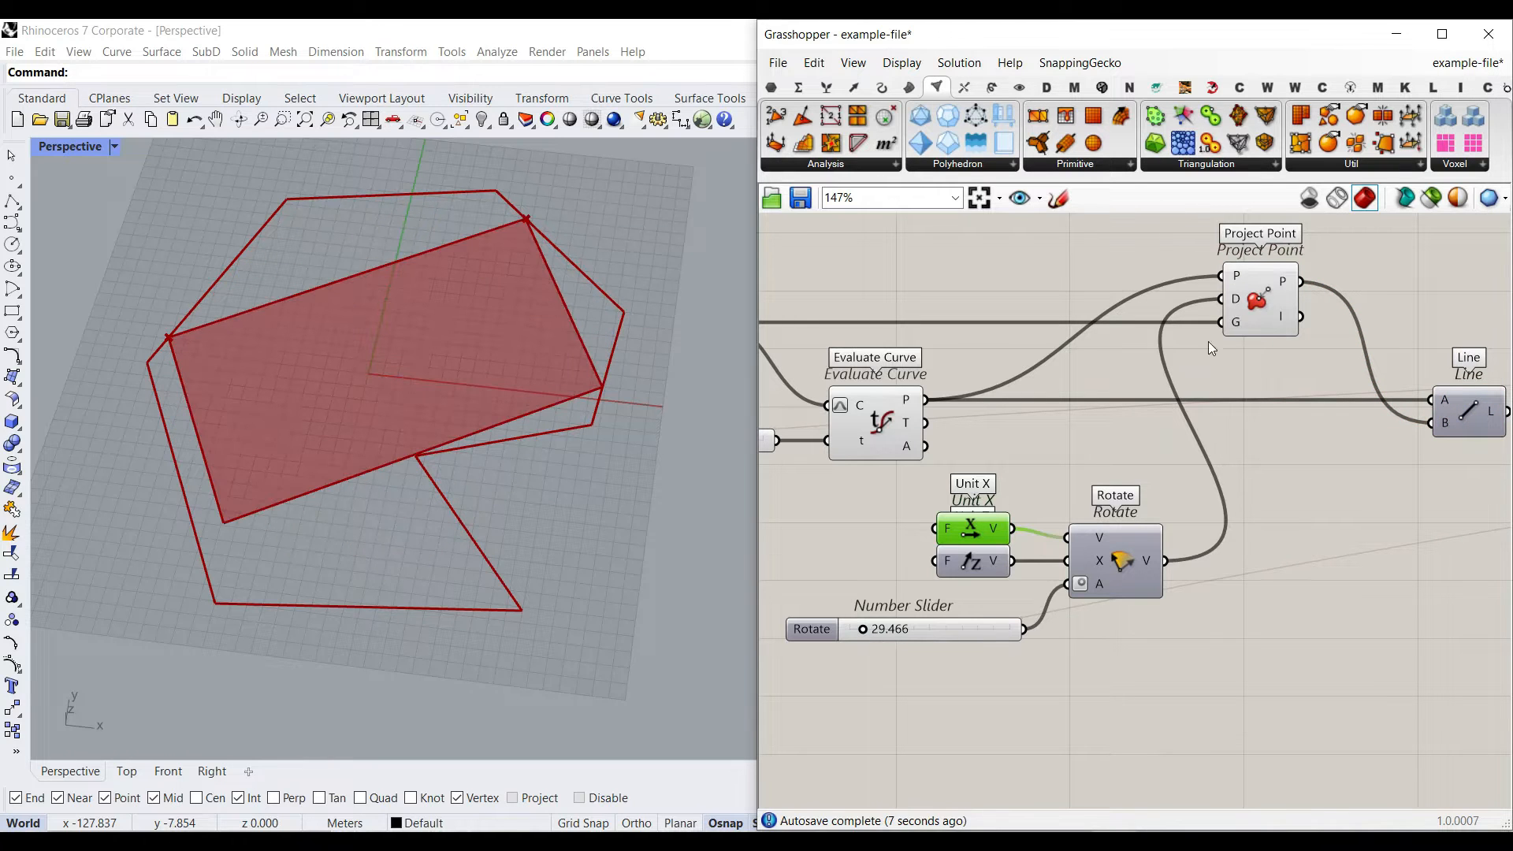
pyautogui.click(1263, 303)
# Step: Preview the Line component to examine the rectangle's first edge, and switch its preview off again
pyautogui.moveTo(1369, 356); pyautogui.dragTo(1040, 429, button='right')
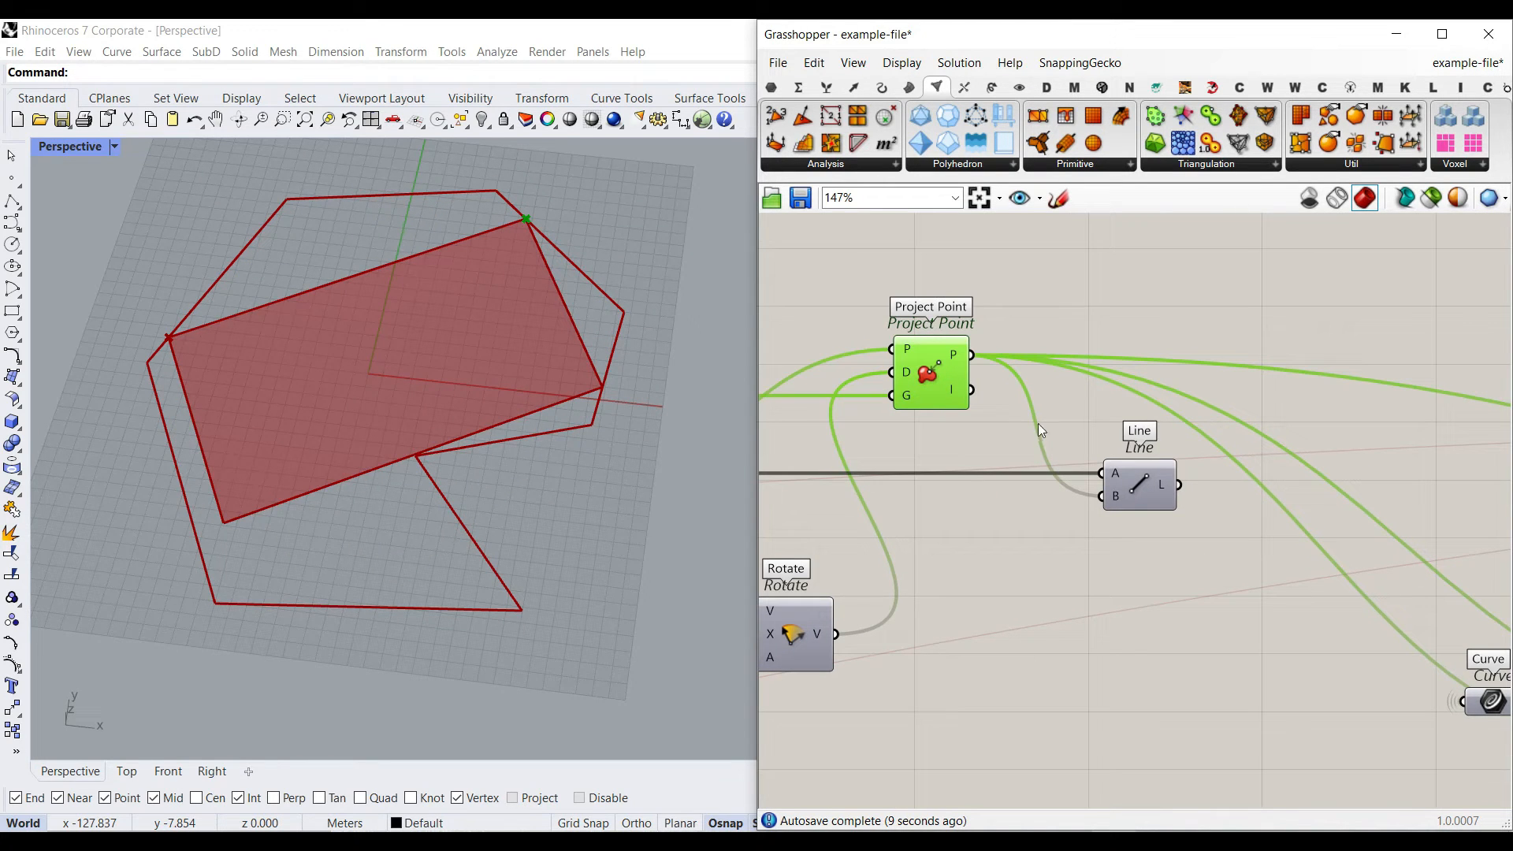
pyautogui.rightClick(1142, 477)
pyautogui.click(1142, 480)
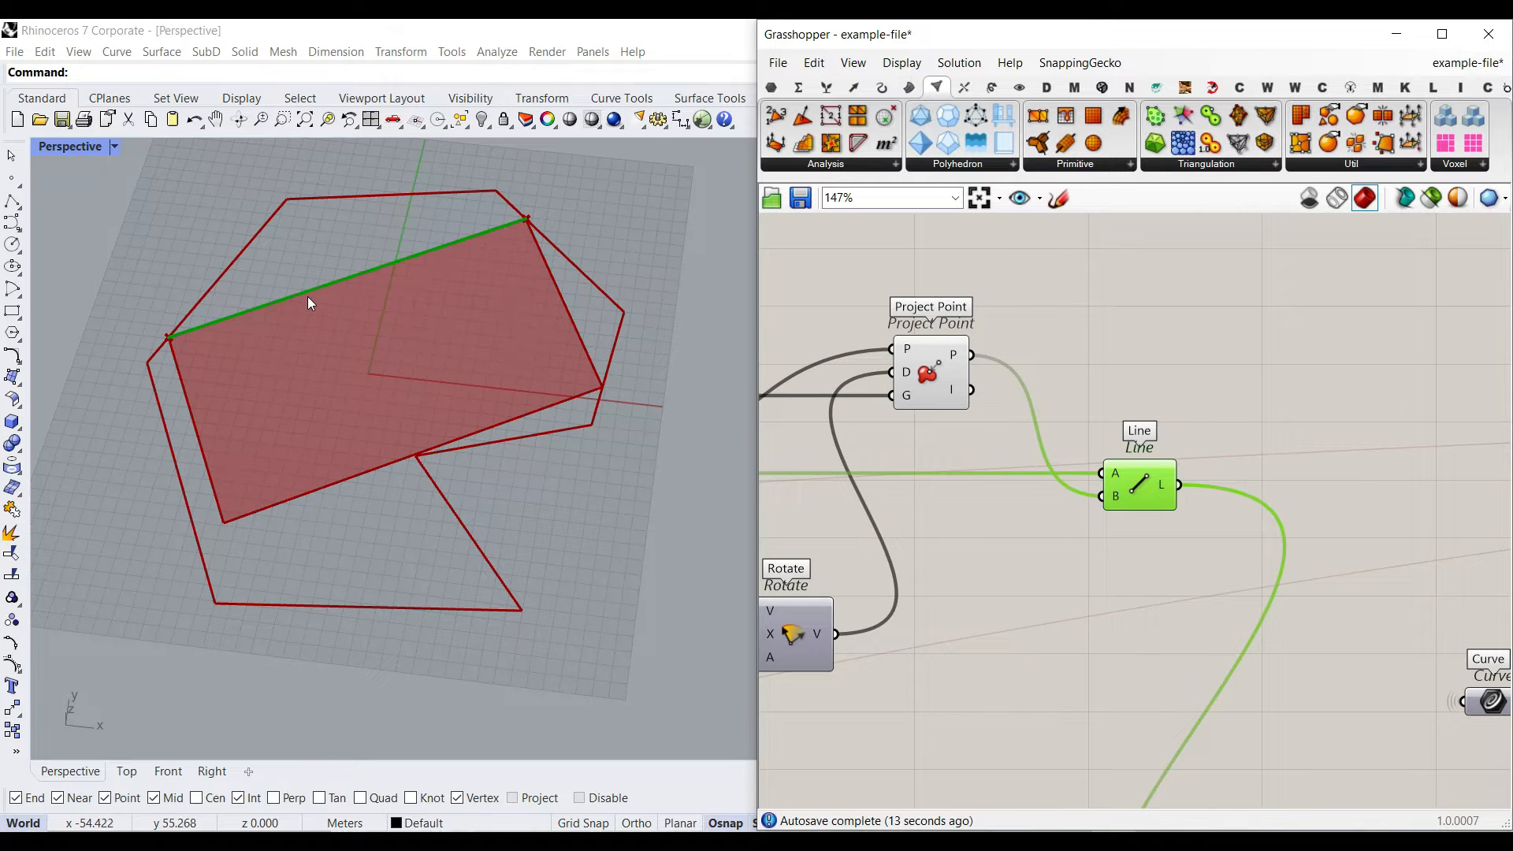
pyautogui.moveTo(1180, 435); pyautogui.dragTo(1124, 426, button='right')
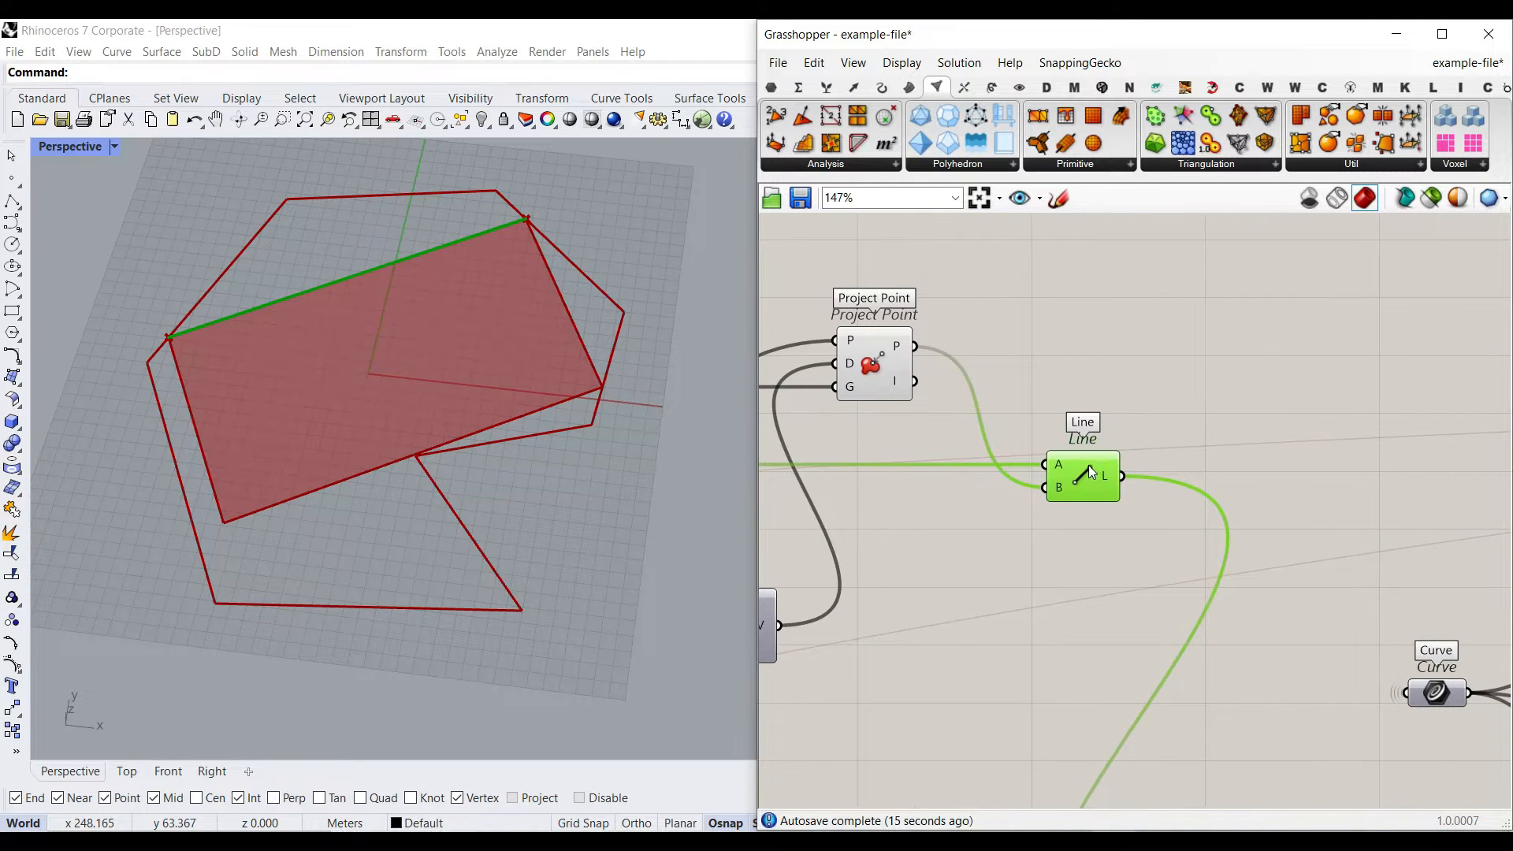
pyautogui.rightClick(1093, 466)
pyautogui.click(1142, 499)
# Step: Select the Rectangle 3Pt component and look up where it is listed among the curve primitives
pyautogui.scroll(-4, 1041, 438)
pyautogui.moveTo(1180, 476); pyautogui.dragTo(962, 485, button='right')
pyautogui.scroll(5, 962, 485)
pyautogui.moveTo(1377, 483); pyautogui.dragTo(1151, 466, button='right')
pyautogui.click(1157, 454)
pyautogui.scroll(1, 1158, 454)
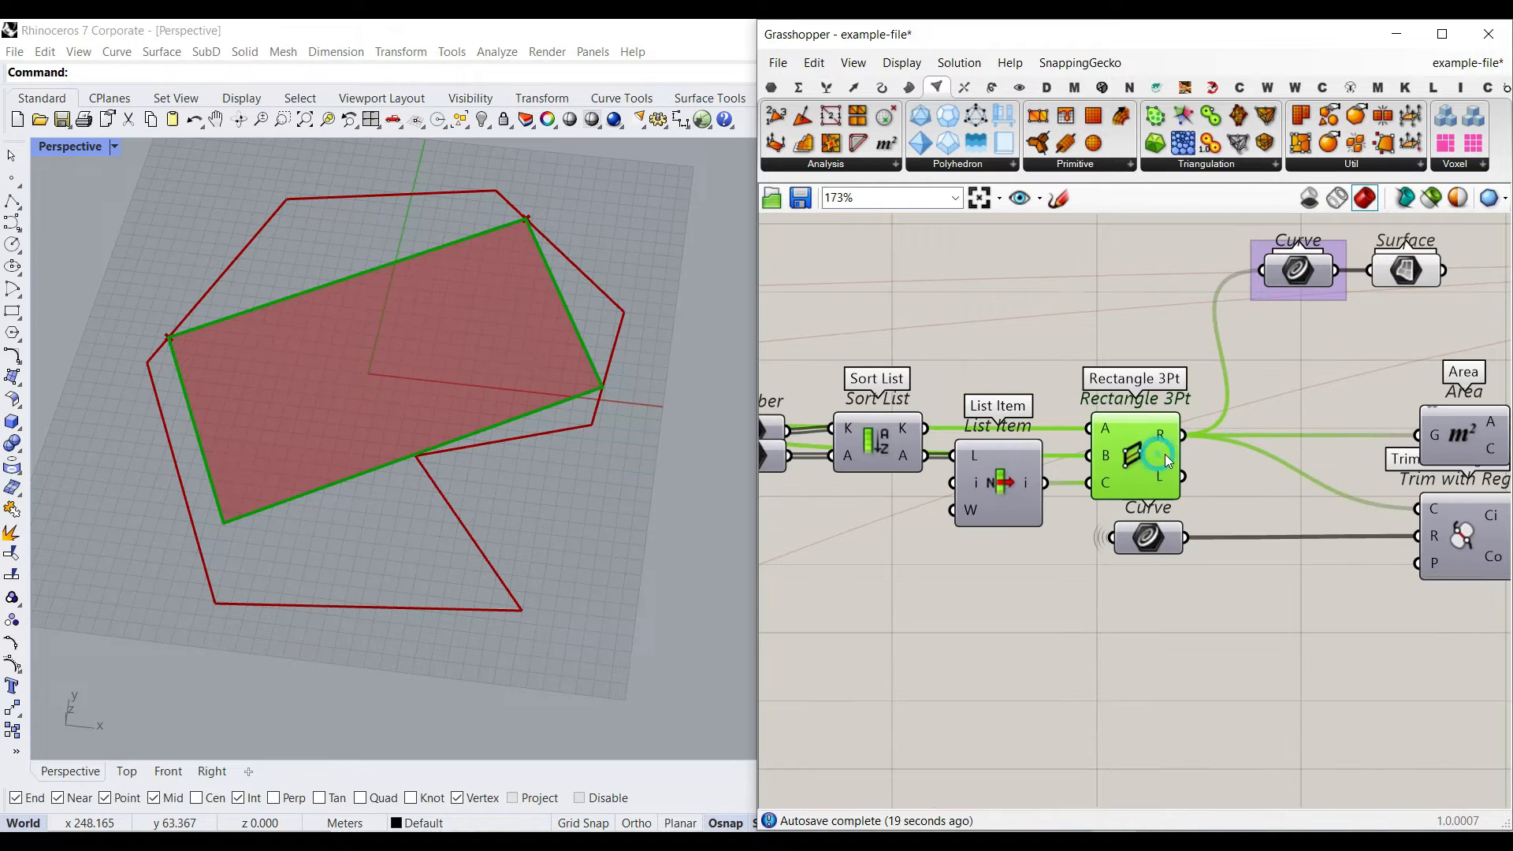
pyautogui.click(881, 86)
pyautogui.click(1024, 164)
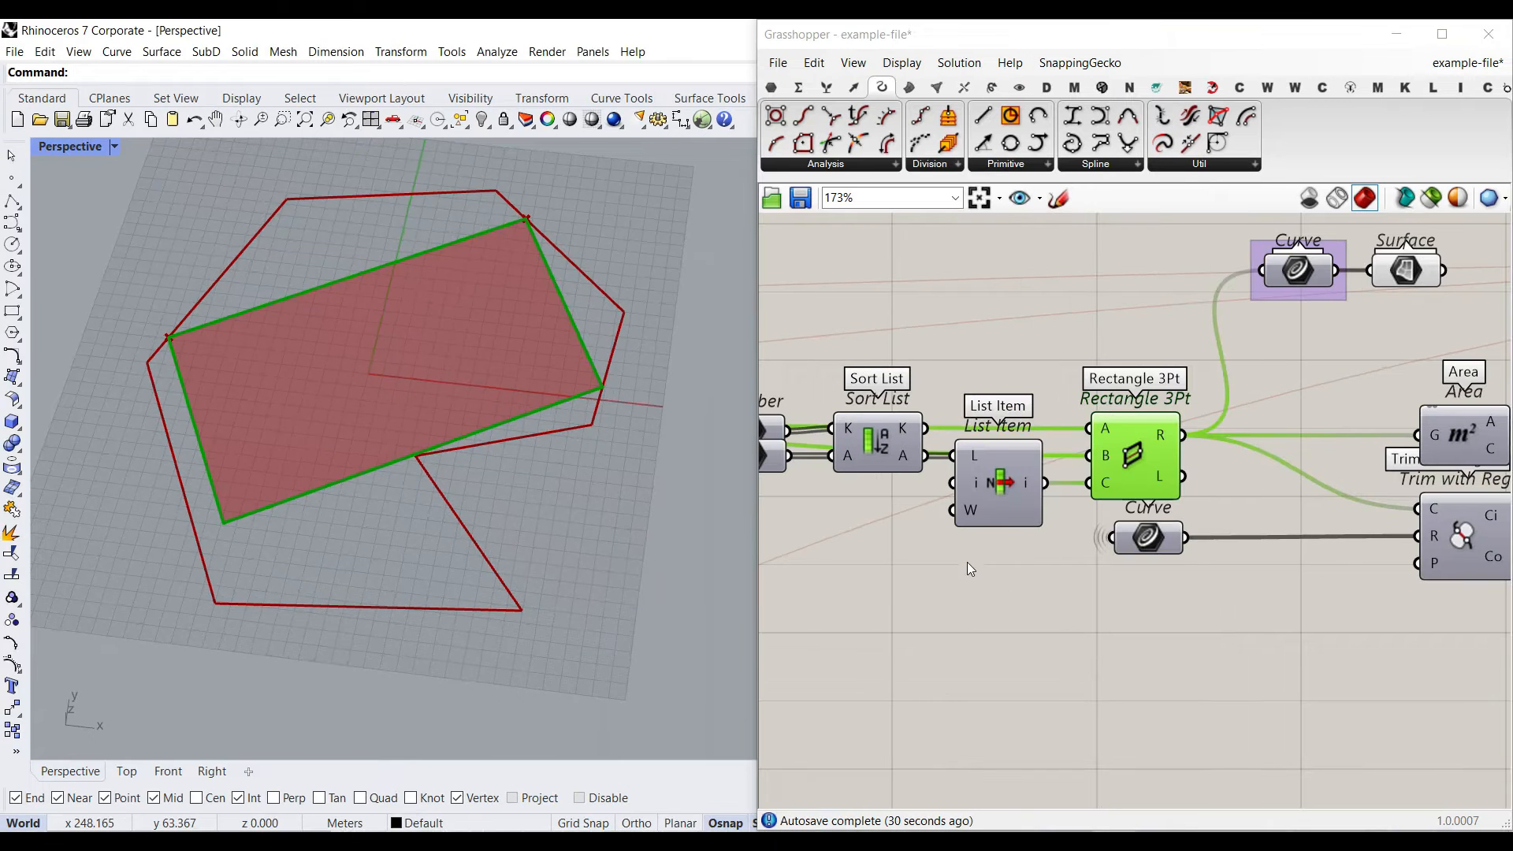
# Step: Move the Number, Point, Sort List and List Item components down, below the Rectangle 3Pt component
pyautogui.moveTo(966, 561); pyautogui.dragTo(1048, 565, button='right')
pyautogui.moveTo(1146, 617); pyautogui.dragTo(912, 447)
pyautogui.moveTo(1178, 513); pyautogui.dragTo(1170, 619)
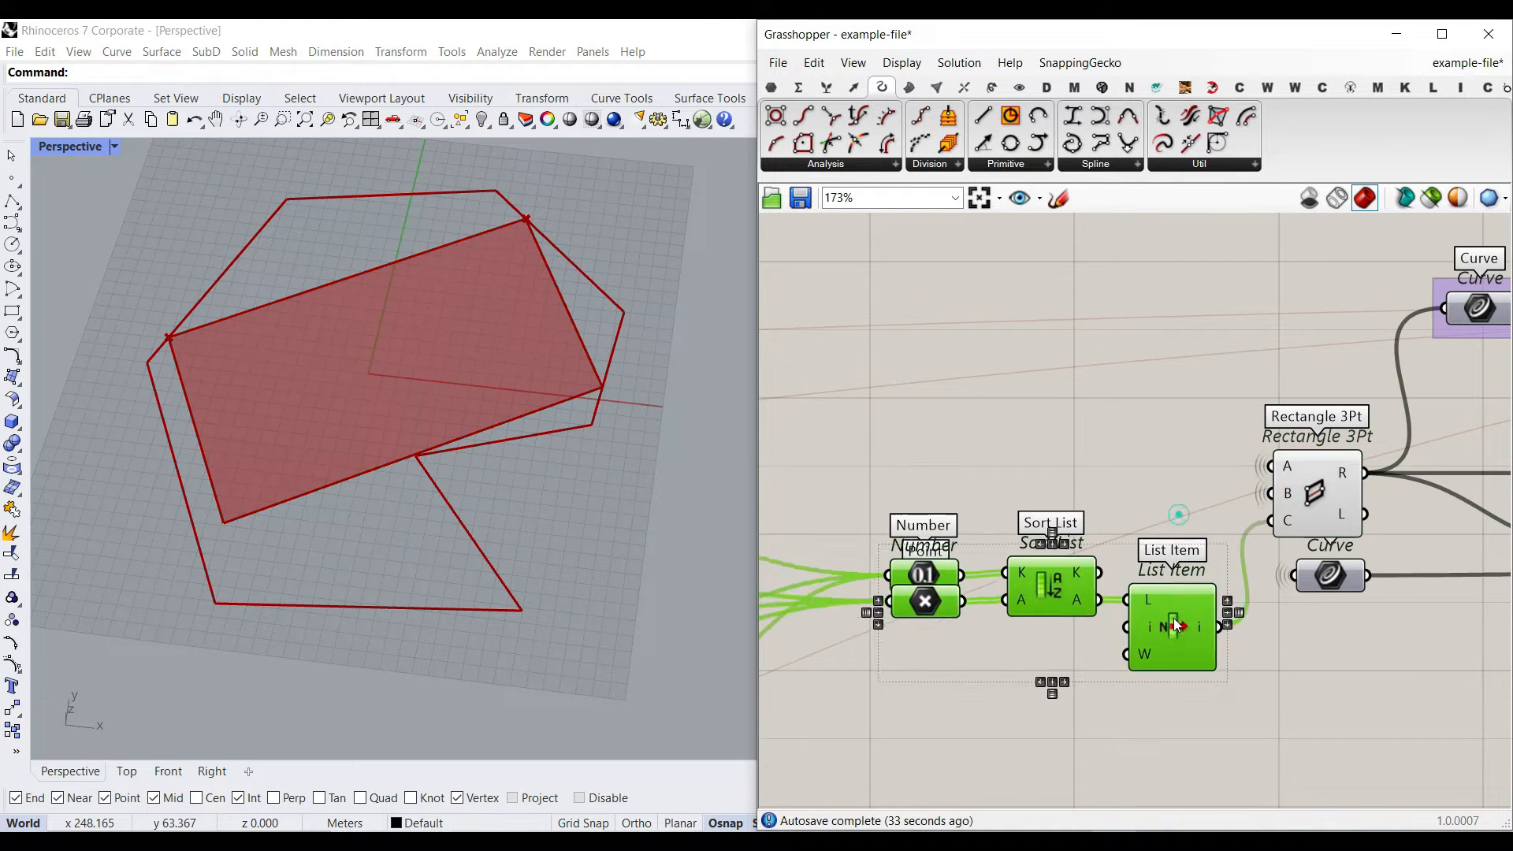
# Step: Trace the Rectangle 3Pt inputs back to the Evaluate Curve component and examine its point as a rectangle corner
pyautogui.click(1321, 502)
pyautogui.scroll(-4, 1326, 474)
pyautogui.moveTo(1016, 483); pyautogui.dragTo(1485, 490, button='right')
pyautogui.moveTo(866, 431); pyautogui.dragTo(1166, 462, button='right')
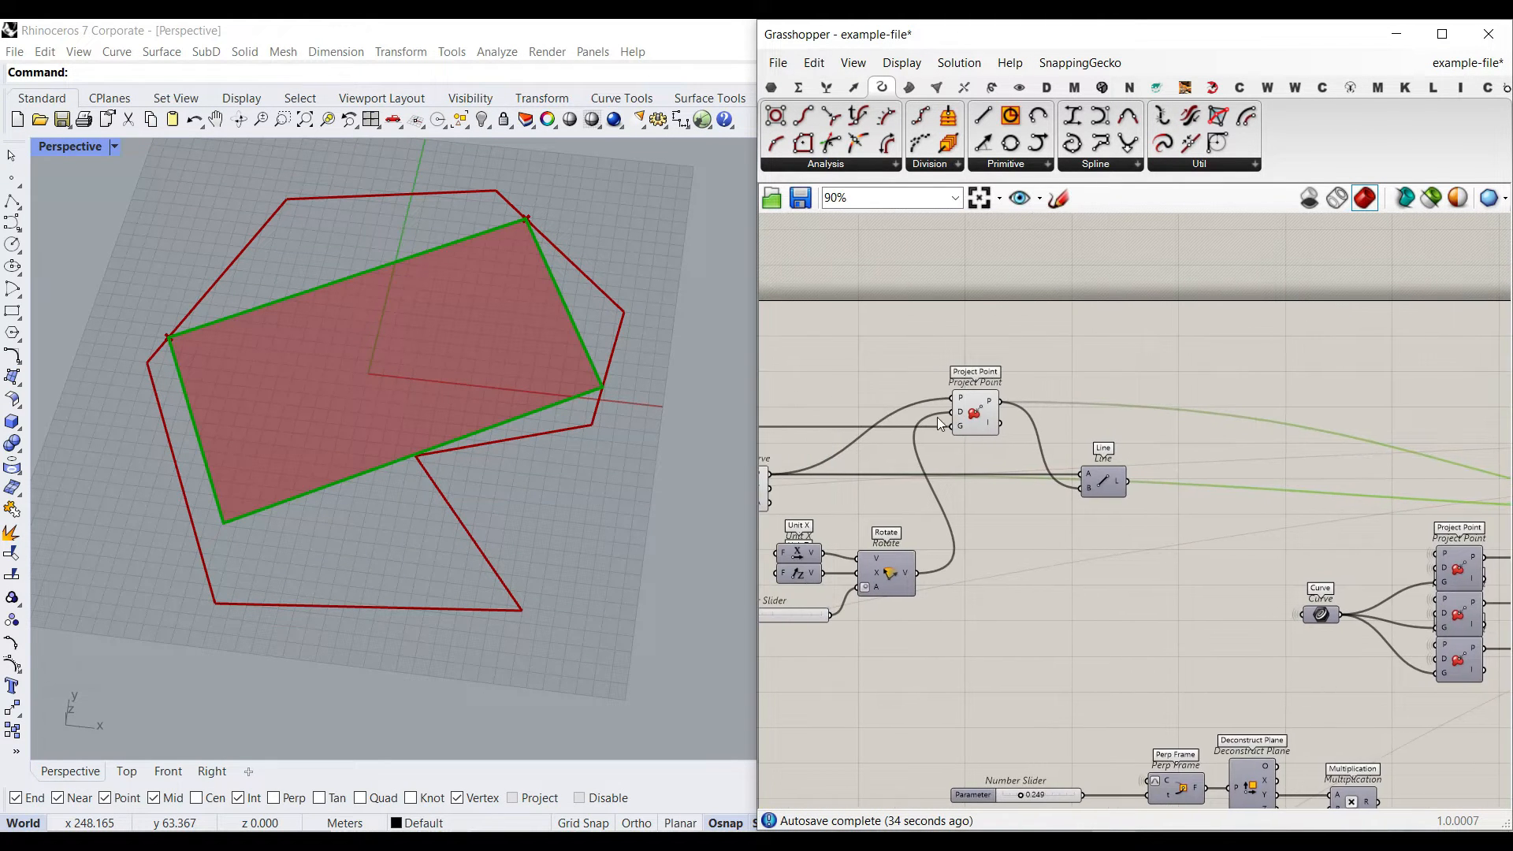
pyautogui.moveTo(938, 419); pyautogui.dragTo(1187, 433, button='right')
pyautogui.click(972, 501)
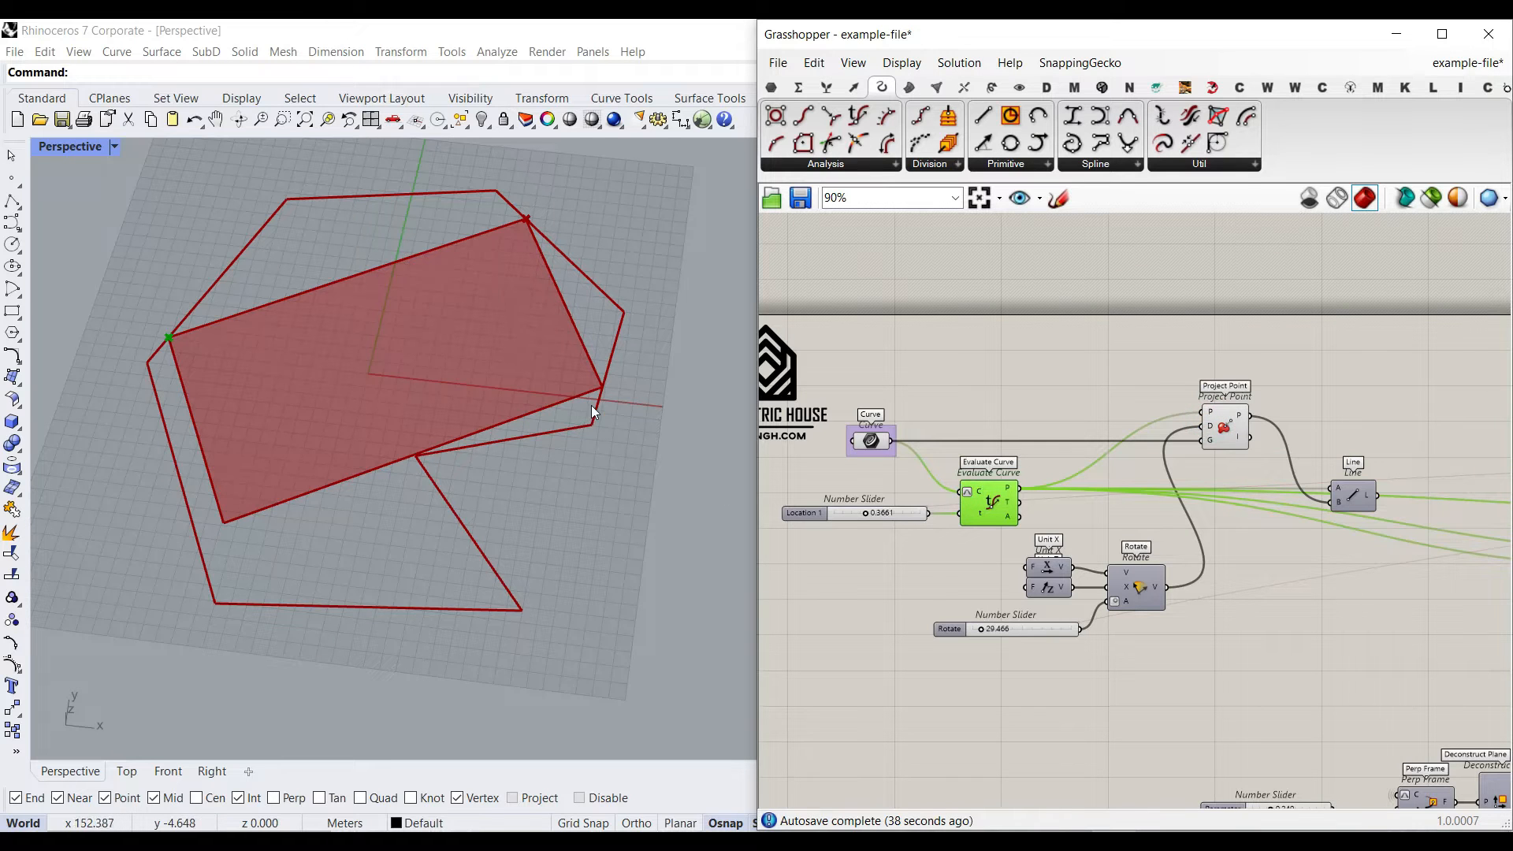
pyautogui.scroll(5, 596, 391)
pyautogui.scroll(-4, 631, 411)
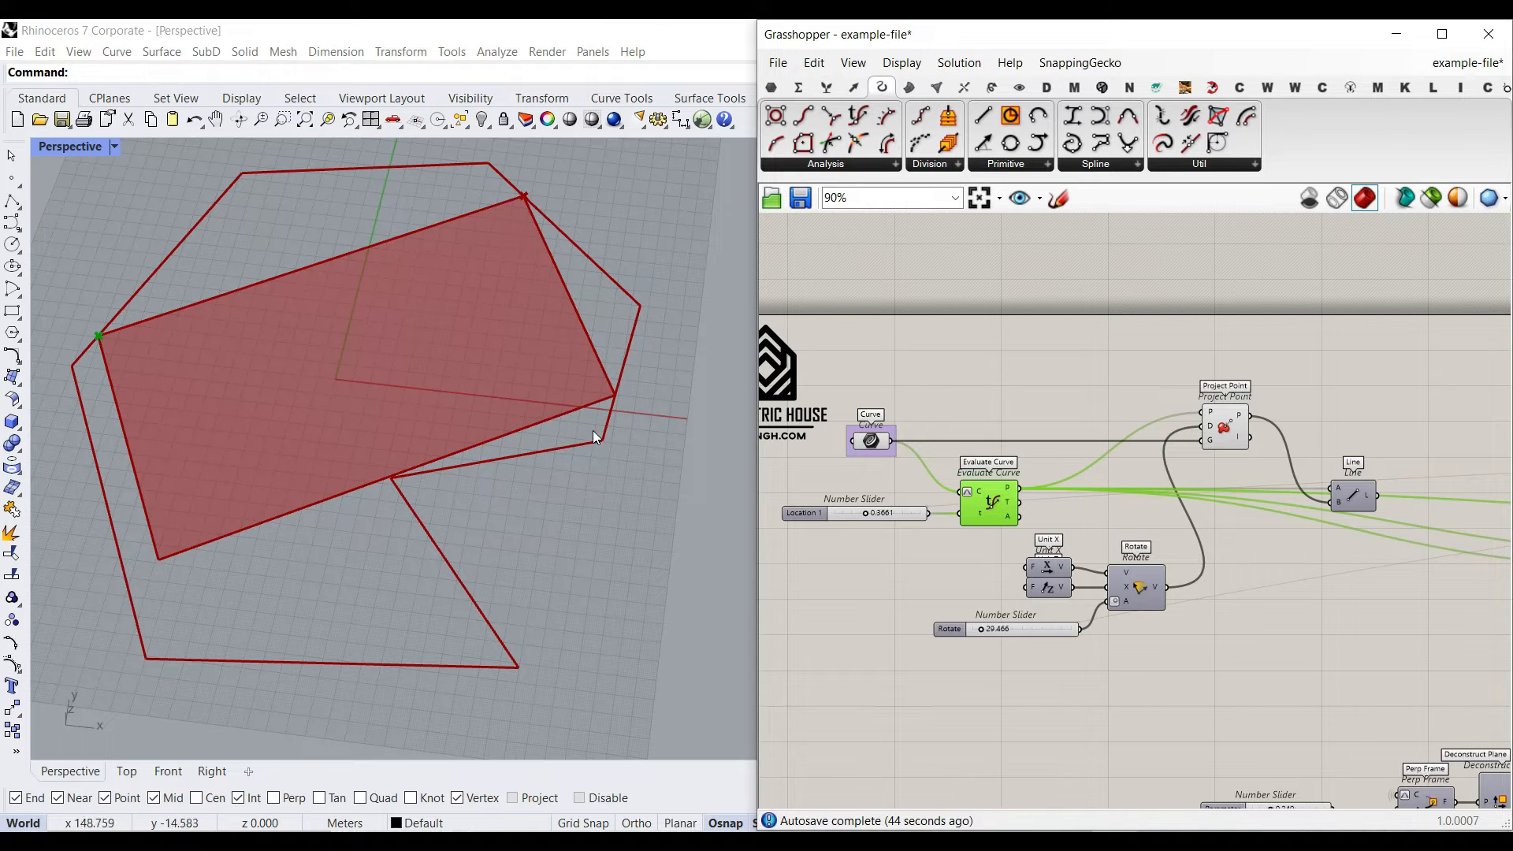
pyautogui.scroll(1, 213, 487)
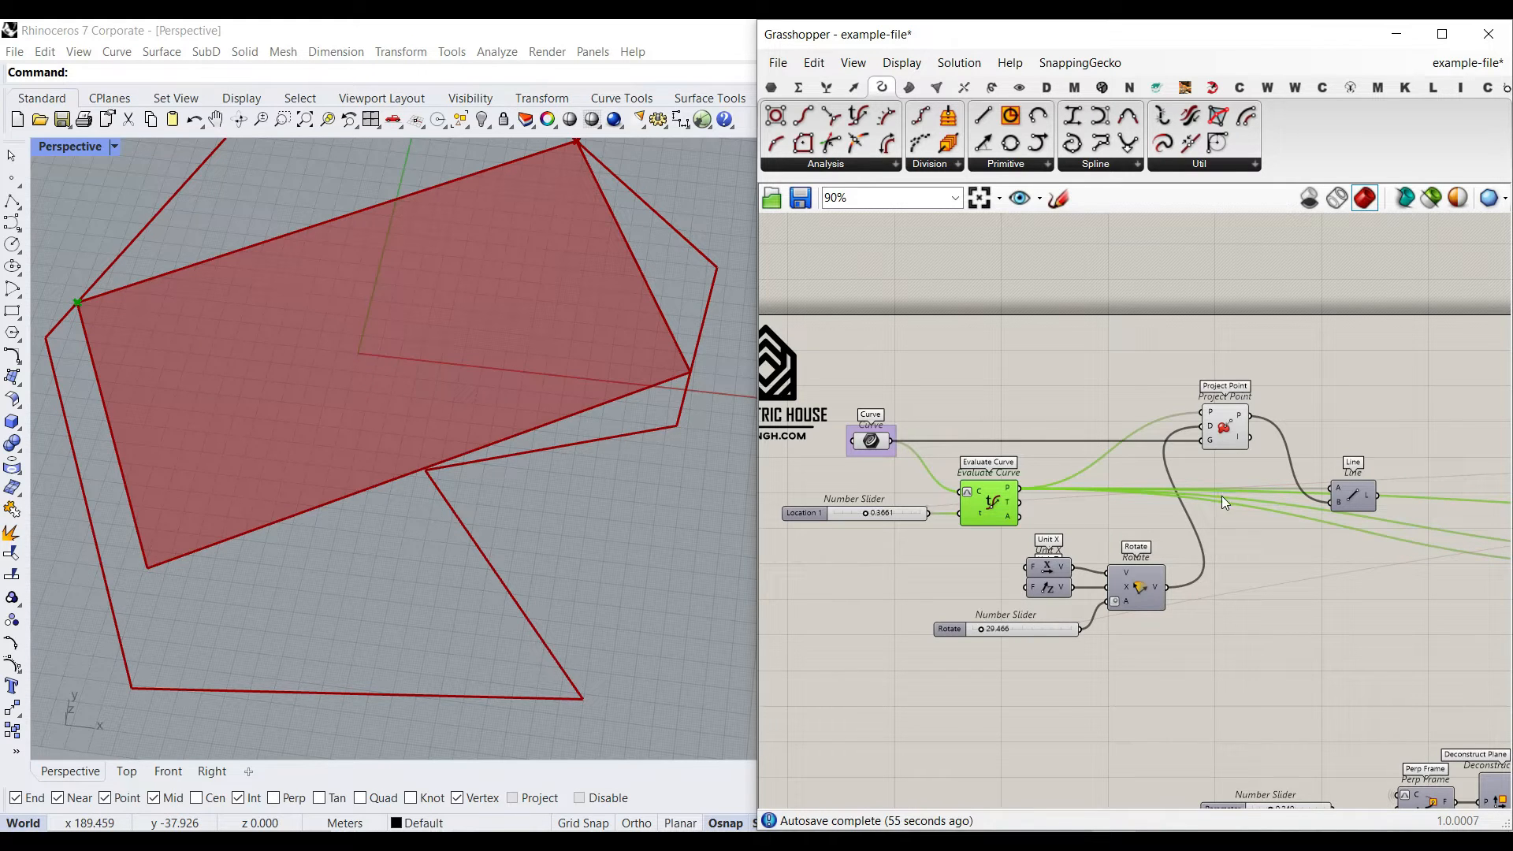
# Step: Examine how the Line component feeds the curve input of the Perp Frame component
pyautogui.moveTo(1444, 693); pyautogui.dragTo(1037, 507, button='right')
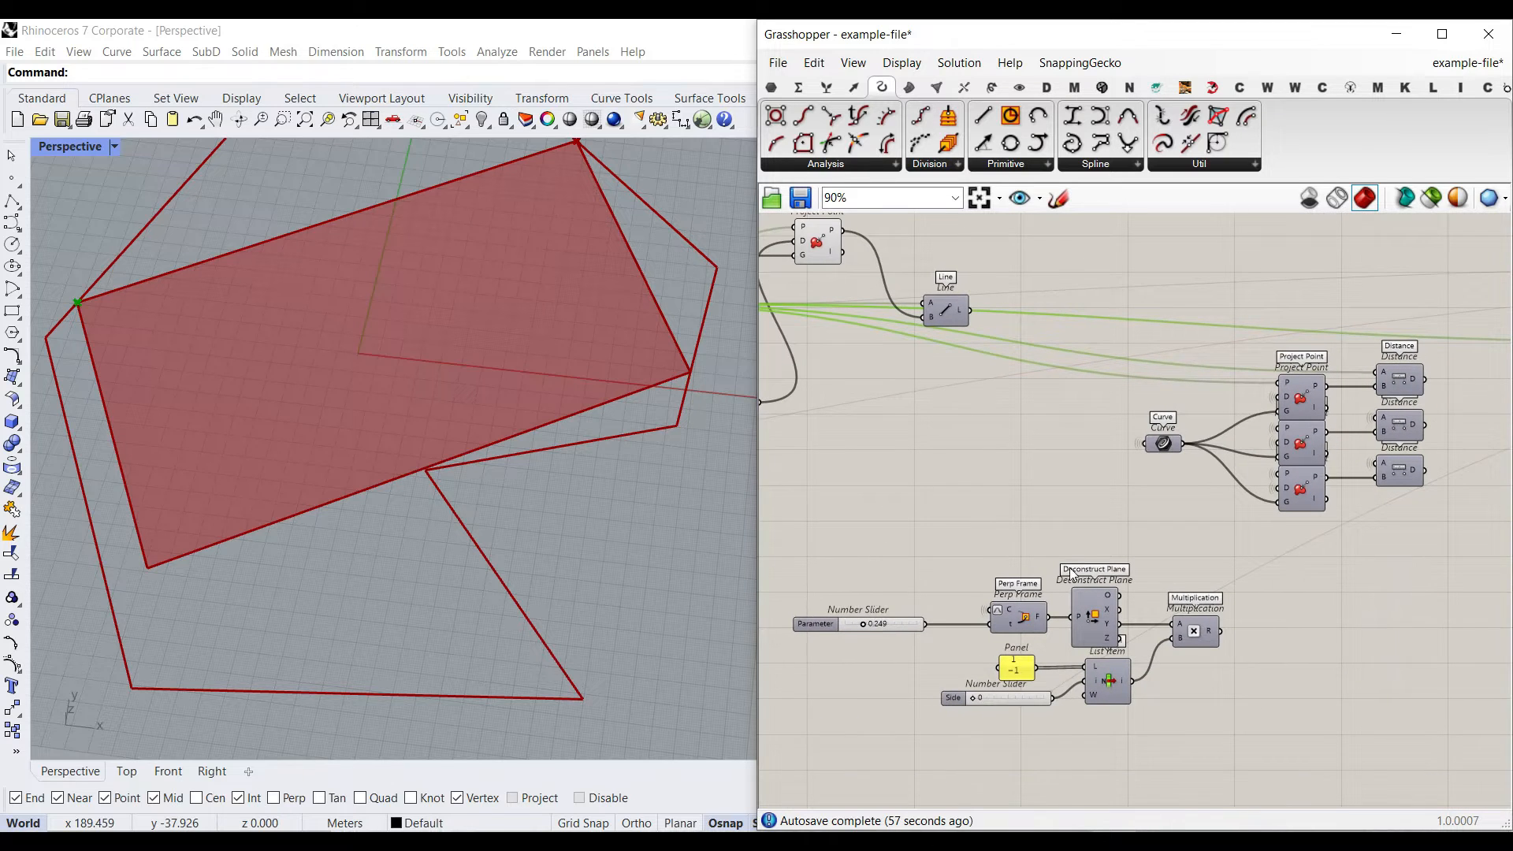
pyautogui.moveTo(1043, 560); pyautogui.dragTo(1075, 537, button='right')
pyautogui.click(1048, 593)
pyautogui.click(977, 285)
pyautogui.moveTo(1075, 606); pyautogui.dragTo(1075, 536, button='right')
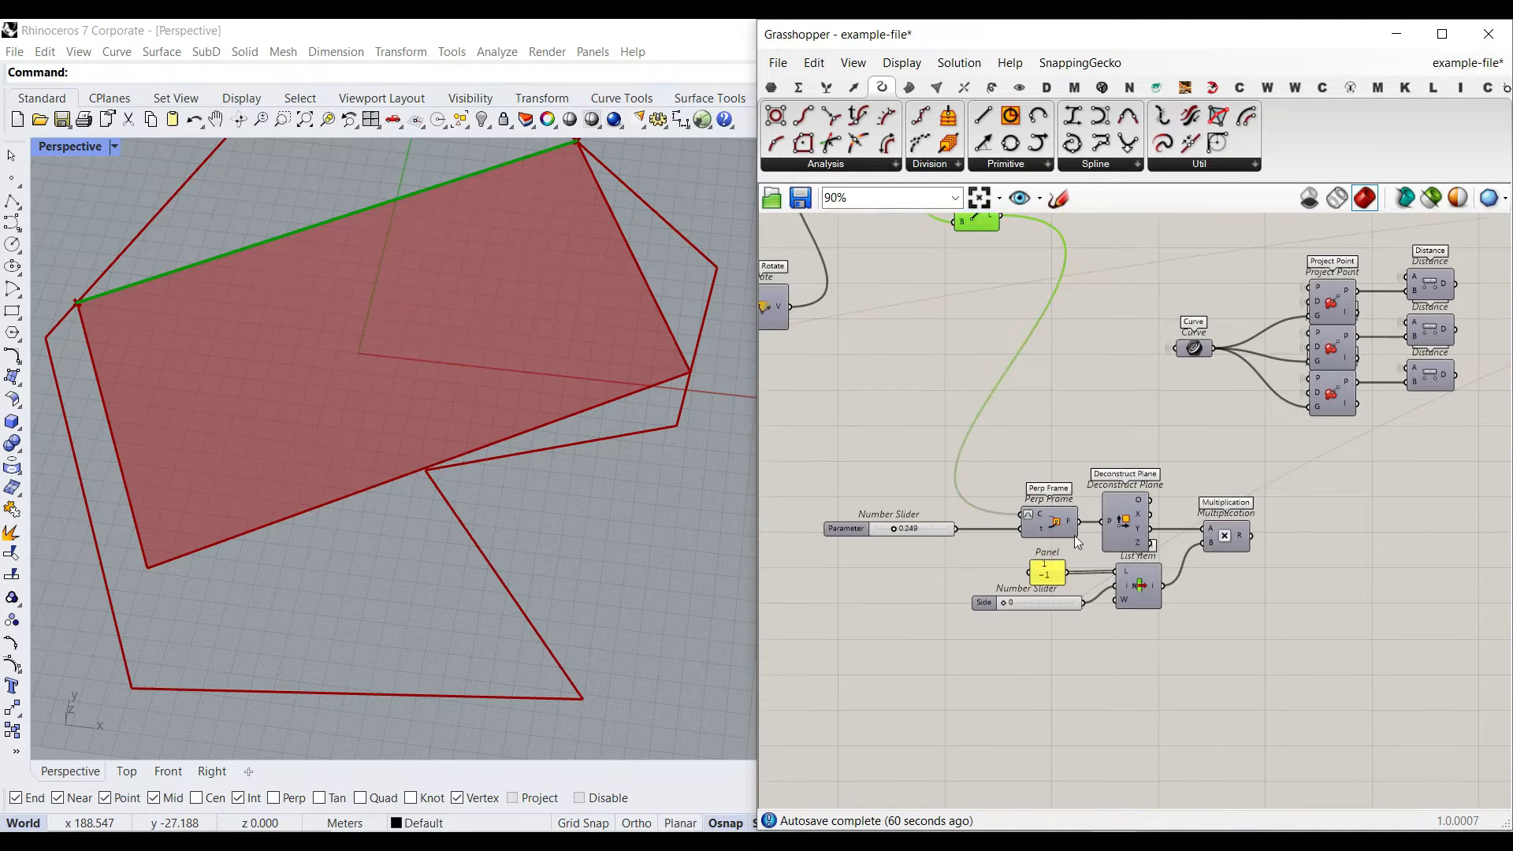
# Step: Turn on the preview of the Perp Frame component and inspect the frame on the rectangle's edge
pyautogui.scroll(4, 1074, 535)
pyautogui.rightClick(1043, 495)
pyautogui.click(1075, 531)
pyautogui.moveTo(293, 537); pyautogui.dragTo(427, 371, button='right')
pyautogui.scroll(-5, 427, 370)
pyautogui.scroll(6, 317, 486)
# Step: Examine the Deconstruct Plane component's Y output and select the Multiplication component it feeds
pyautogui.moveTo(1217, 493); pyautogui.dragTo(1126, 459, button='right')
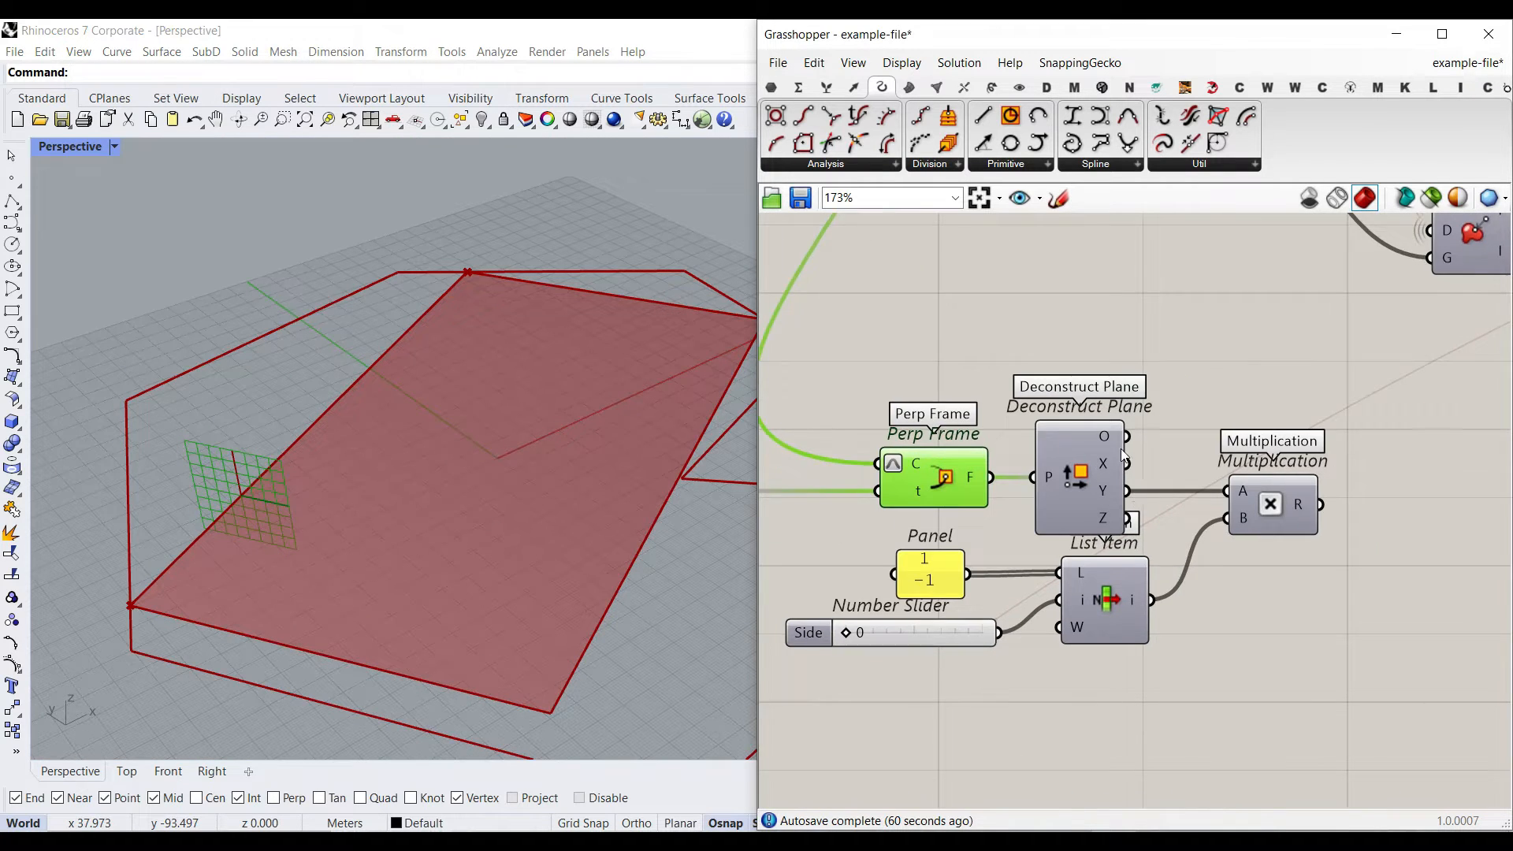
pyautogui.scroll(2, 1128, 466)
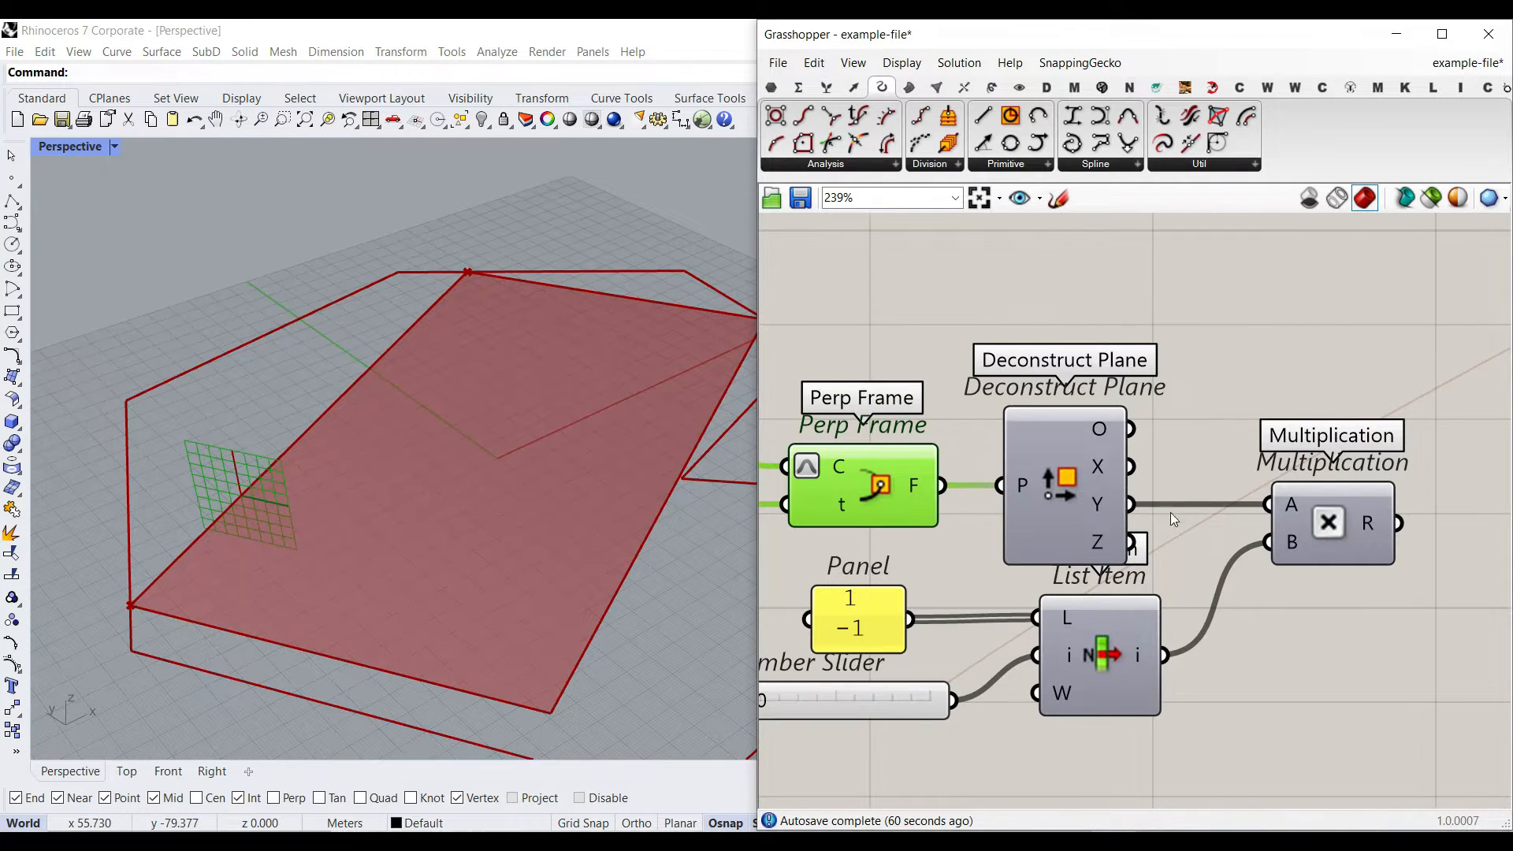
pyautogui.scroll(-5, 1280, 512)
pyautogui.moveTo(1304, 464); pyautogui.dragTo(1155, 520, button='right')
pyautogui.click(1156, 593)
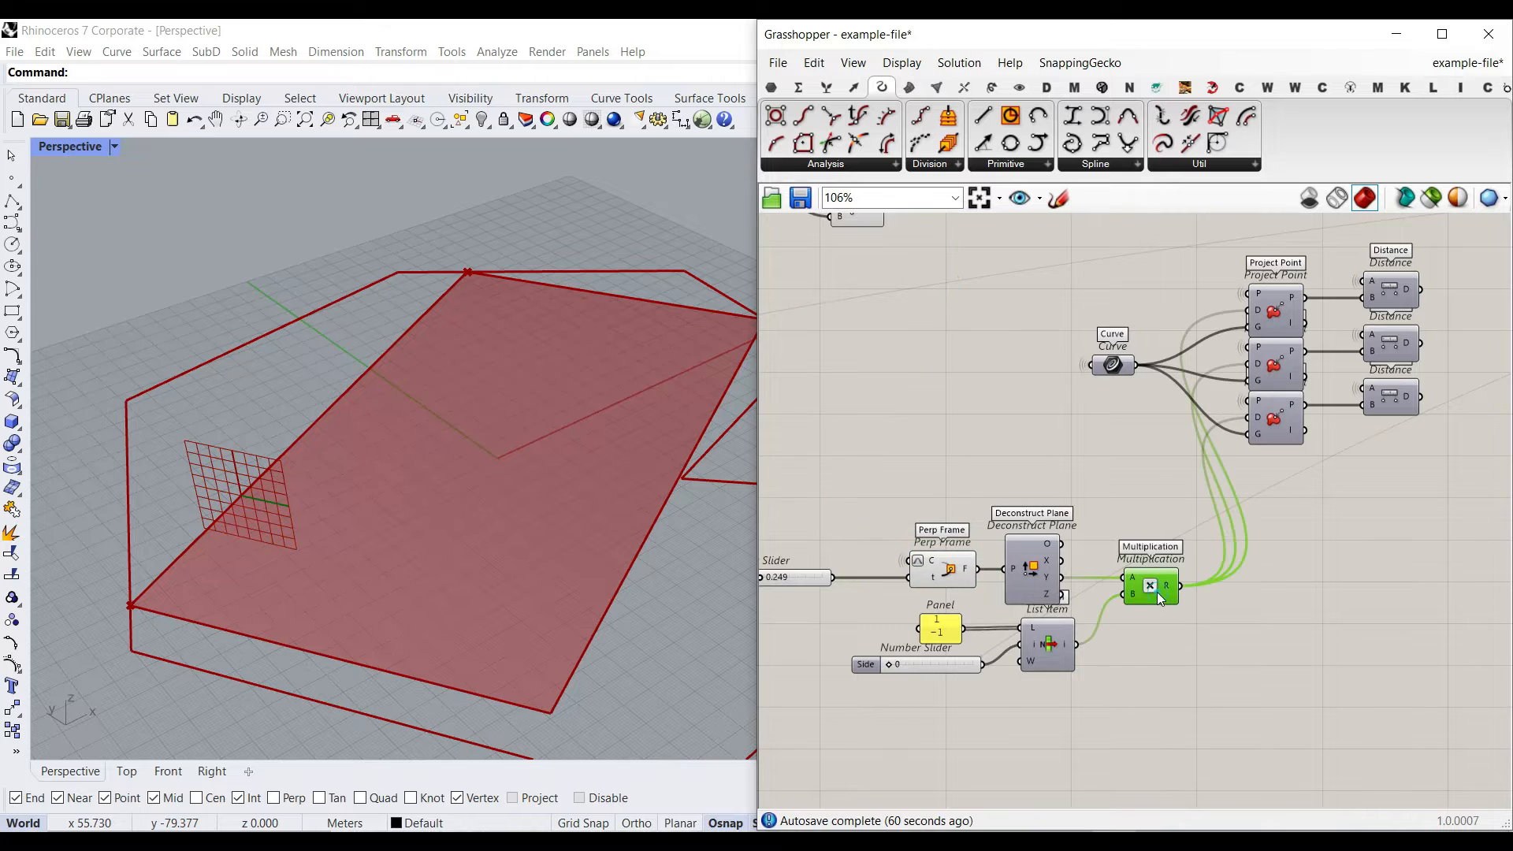
# Step: Turn on the preview of the three stacked Project Point components
pyautogui.moveTo(1259, 419); pyautogui.dragTo(1199, 459, button='right')
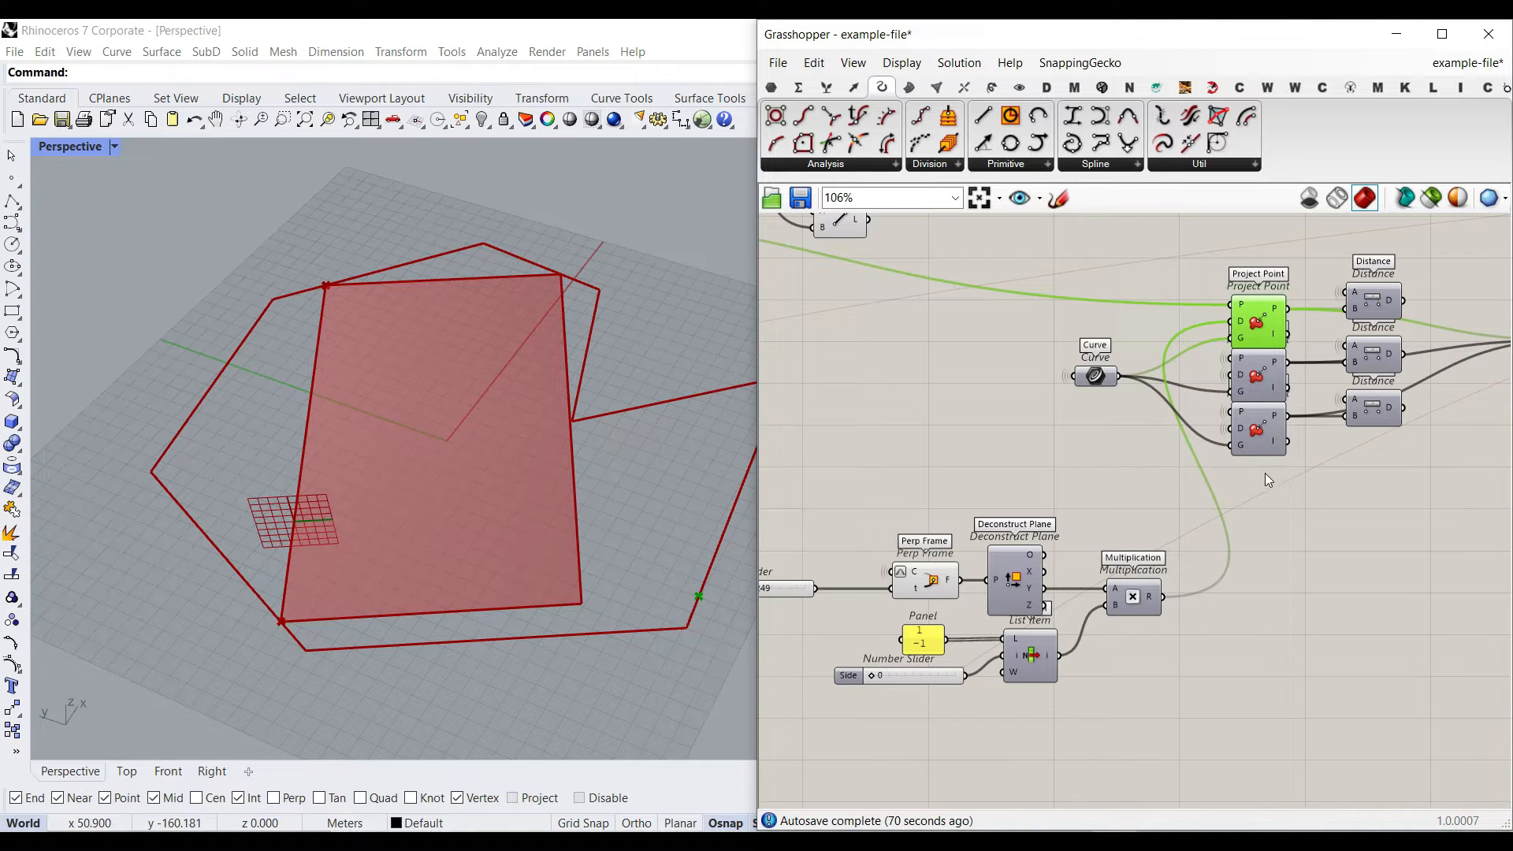
pyautogui.moveTo(1266, 474); pyautogui.dragTo(1240, 507, button='right')
pyautogui.moveTo(1259, 517); pyautogui.dragTo(1183, 285)
pyautogui.middleClick(1184, 287)
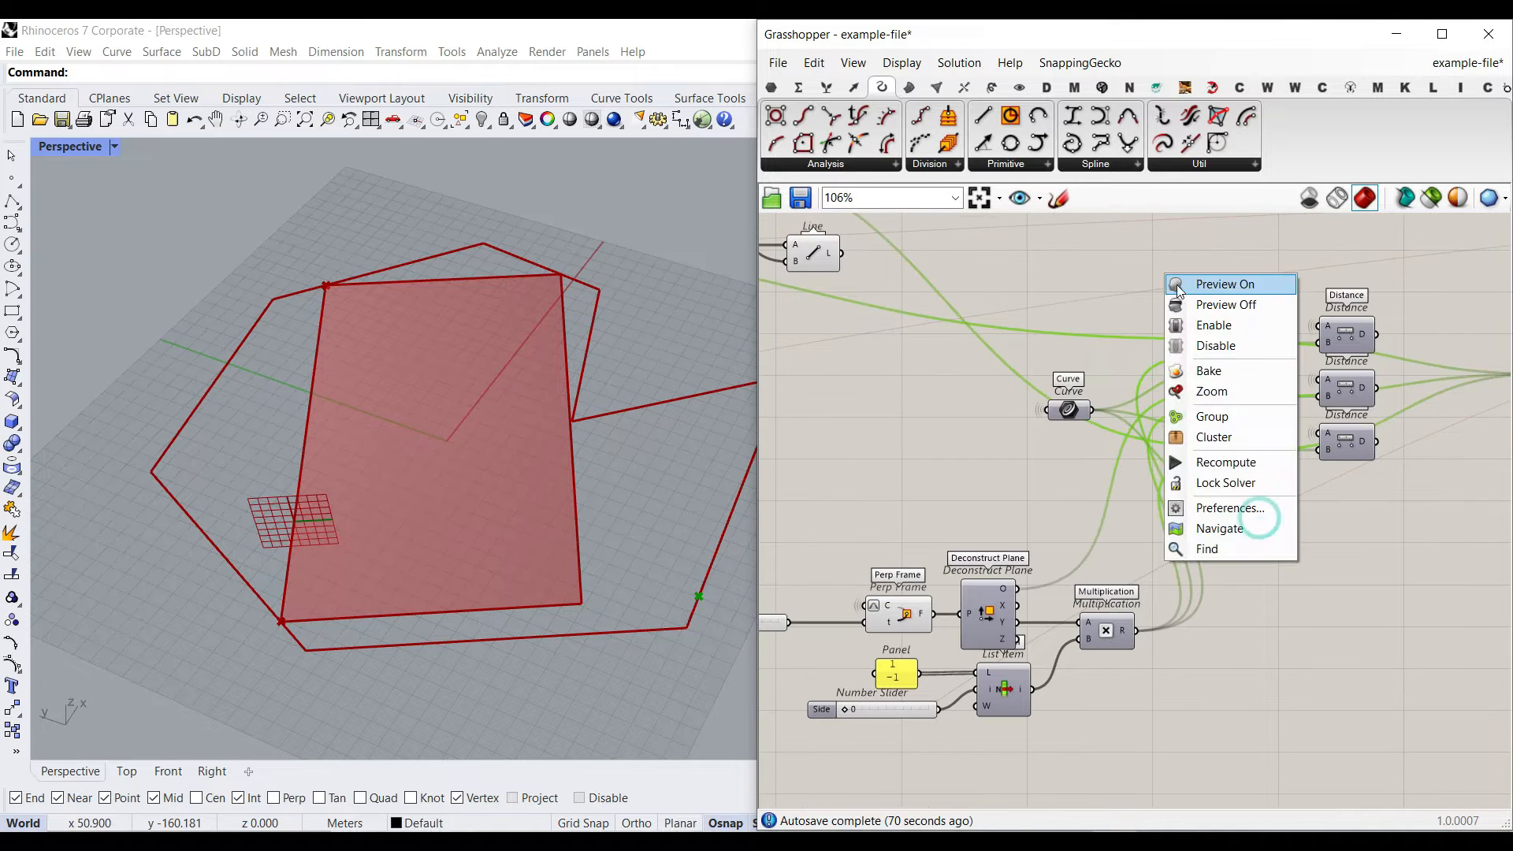
pyautogui.click(1183, 285)
# Step: Select the middle Project Point component and examine its projected point on the boundary curve
pyautogui.click(1231, 410)
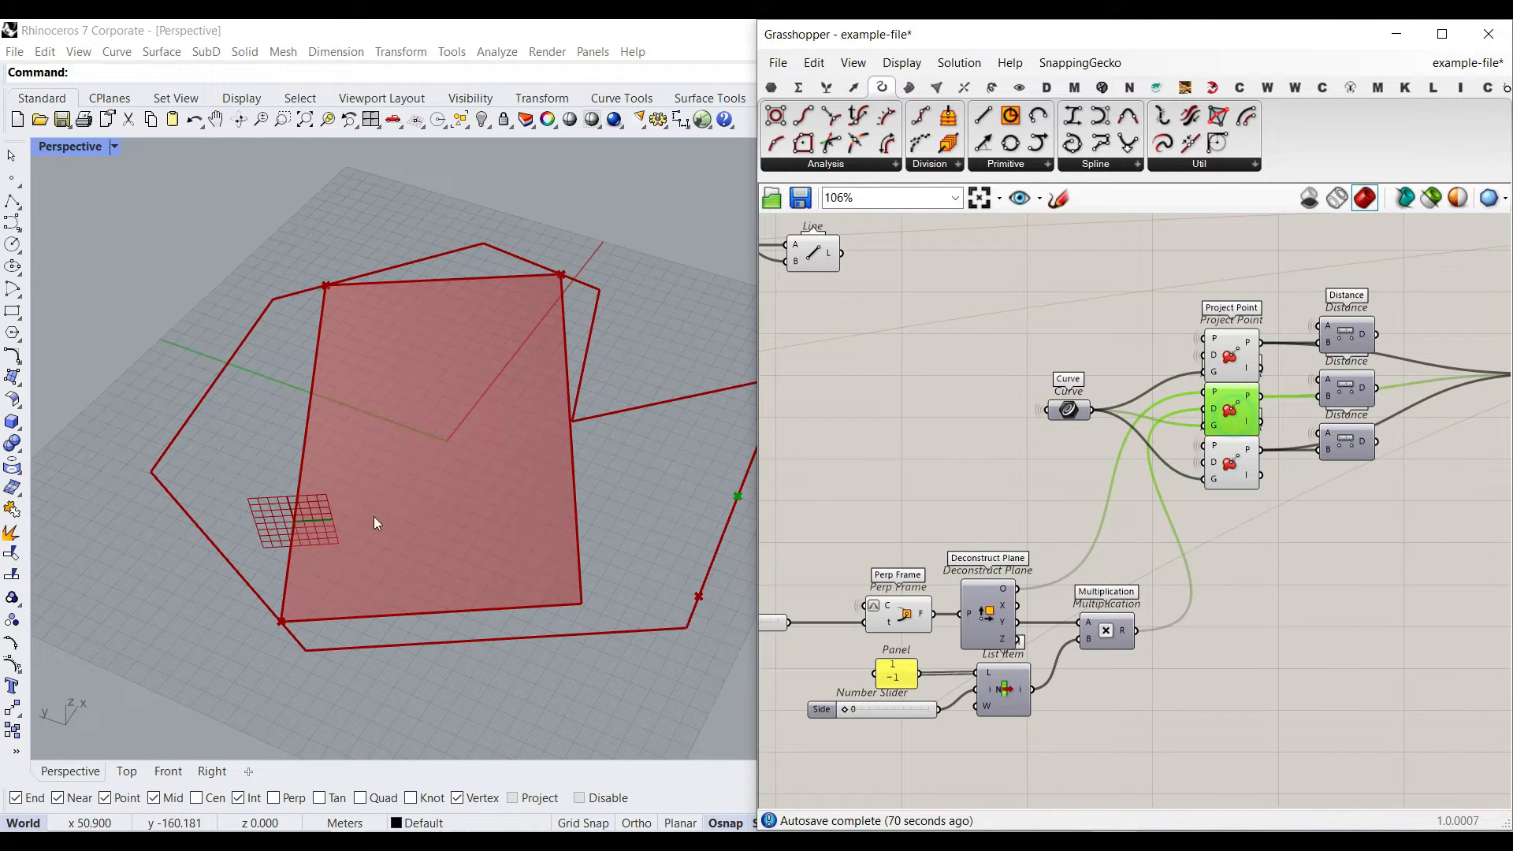
pyautogui.moveTo(570, 493); pyautogui.dragTo(353, 543, button='right')
pyautogui.scroll(-5, 353, 543)
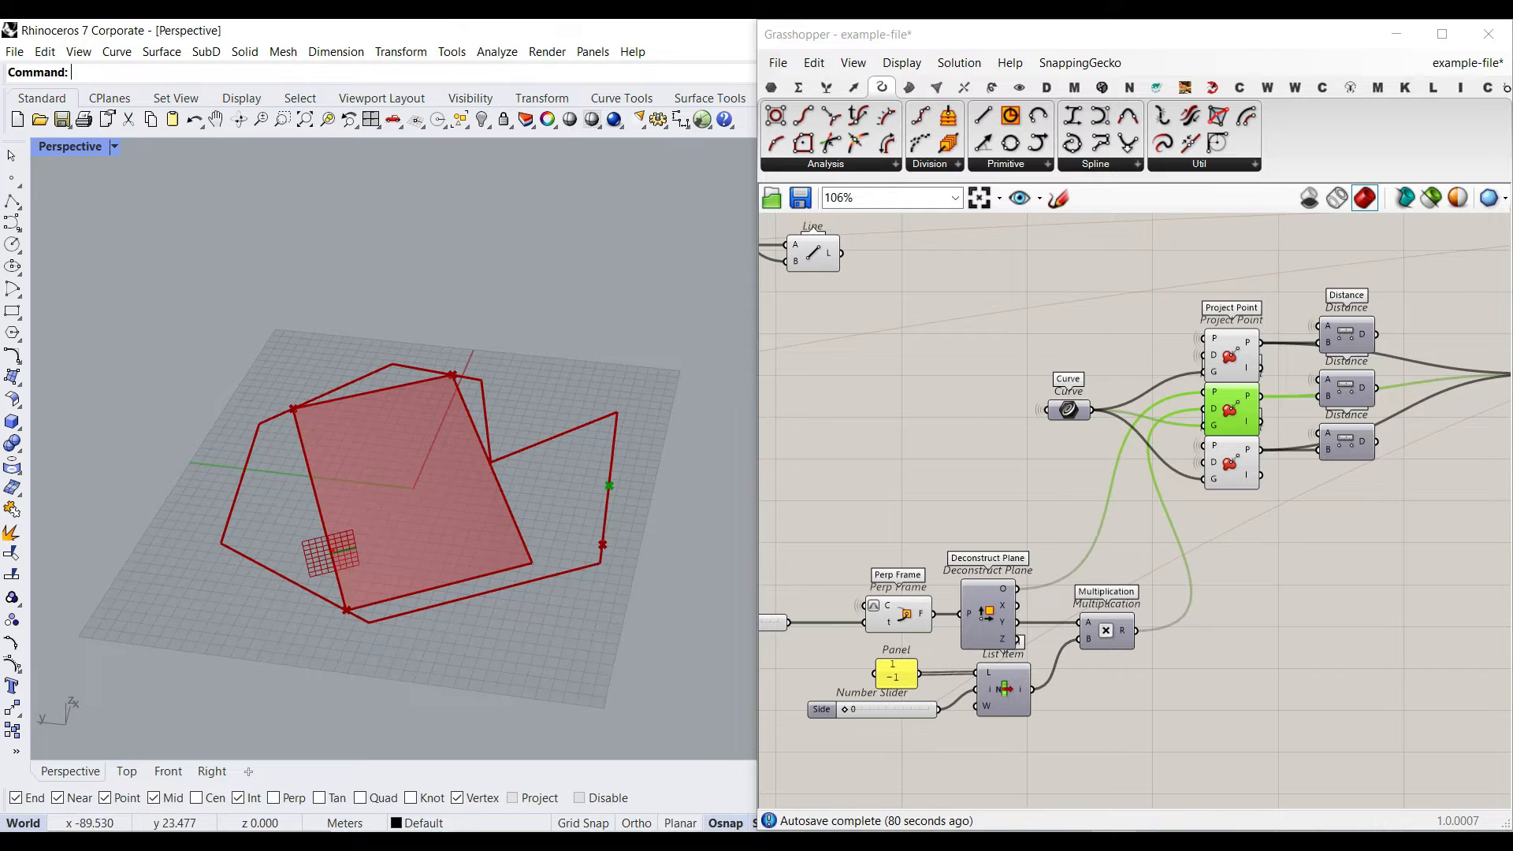
pyautogui.moveTo(326, 546); pyautogui.dragTo(609, 487)
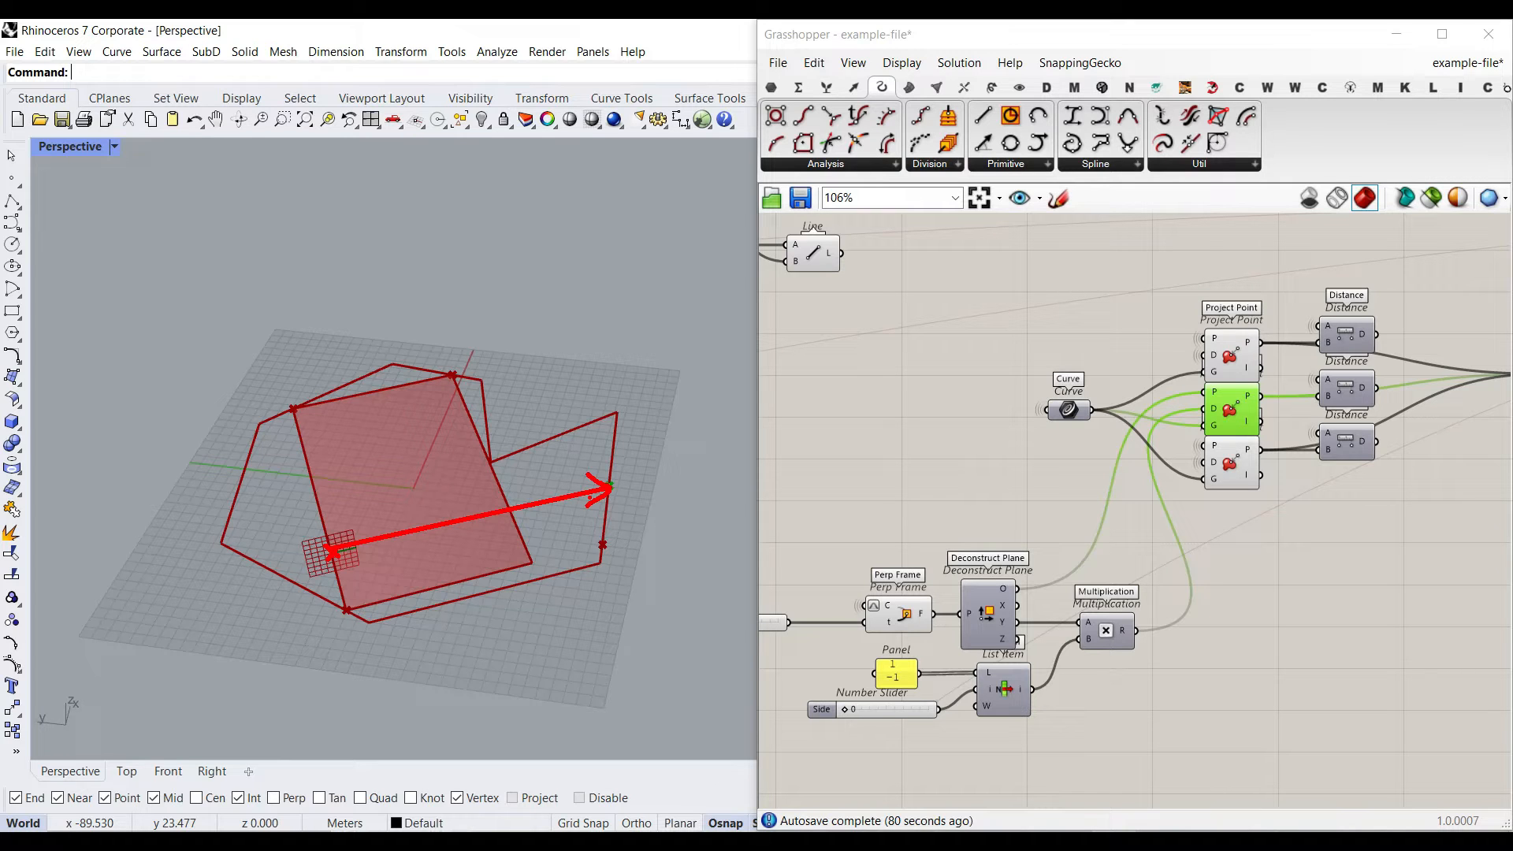
pyautogui.moveTo(323, 553); pyautogui.dragTo(334, 554)
pyautogui.moveTo(347, 608); pyautogui.dragTo(589, 544)
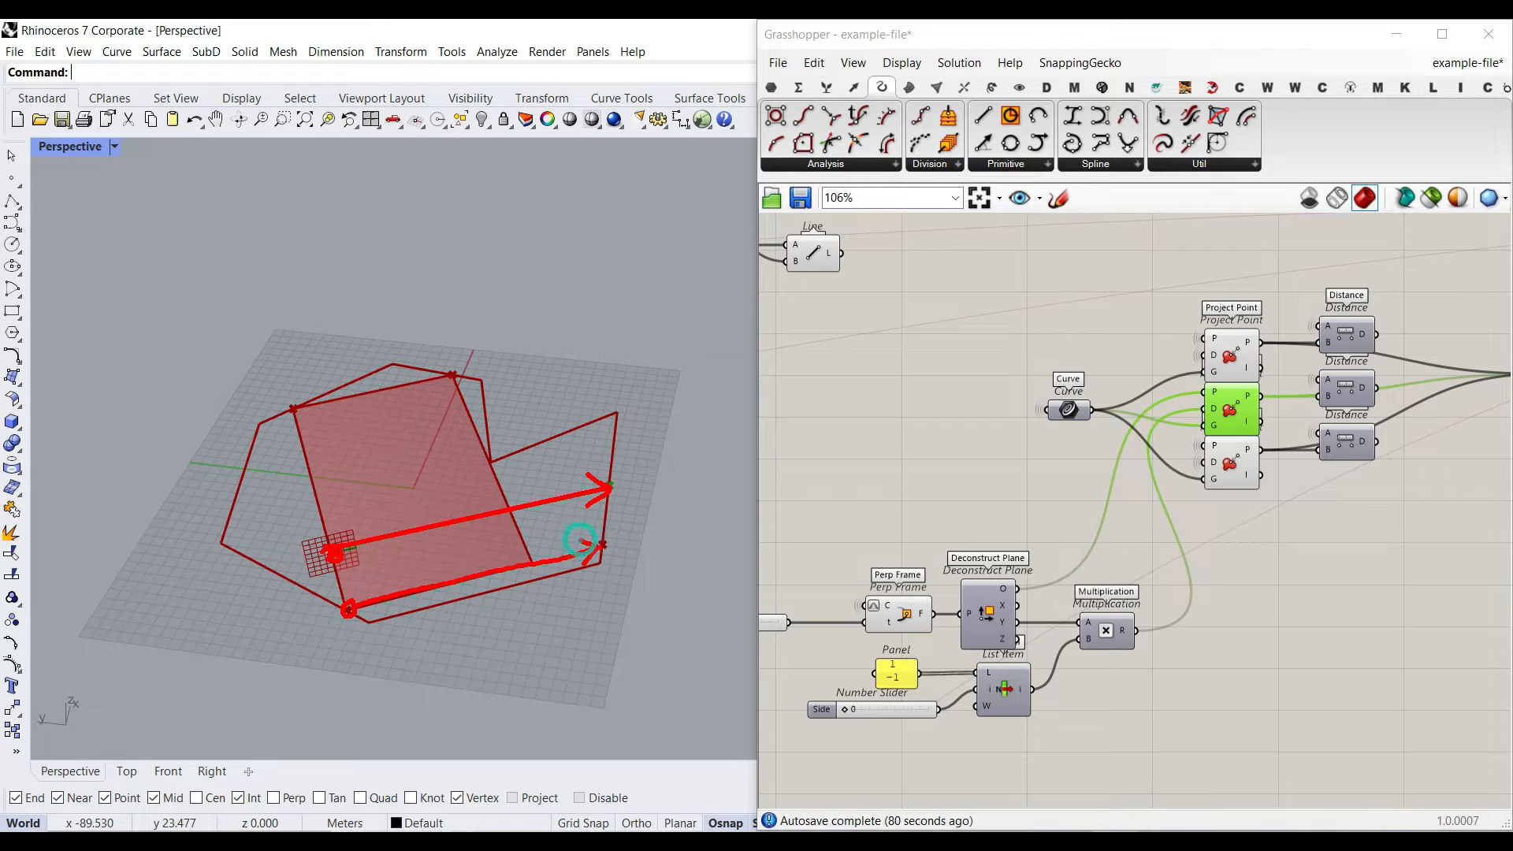
pyautogui.moveTo(293, 410)
pyautogui.mouseDown()
pyautogui.moveTo(457, 377)
pyautogui.moveTo(443, 387)
pyautogui.moveTo(466, 364)
pyautogui.moveTo(452, 373)
pyautogui.mouseUp()
pyautogui.moveTo(598, 488)
pyautogui.mouseDown()
pyautogui.moveTo(591, 477)
pyautogui.moveTo(602, 494)
pyautogui.mouseUp()
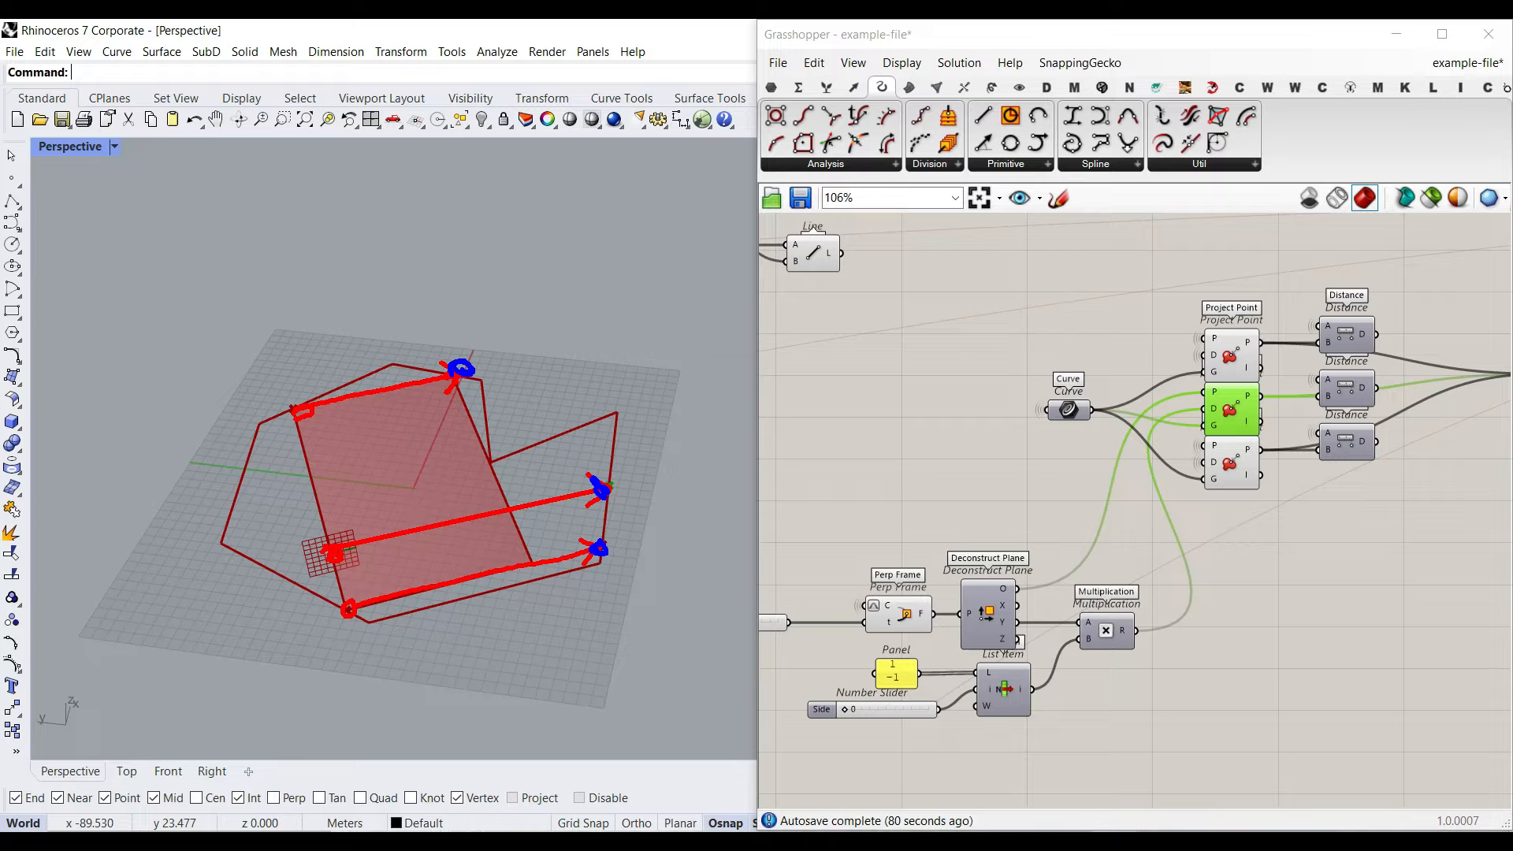
# Step: Shift the Perp Frame's Parameter slider slightly and set the Location 1 slider to 0.2994
pyautogui.scroll(3, 857, 627)
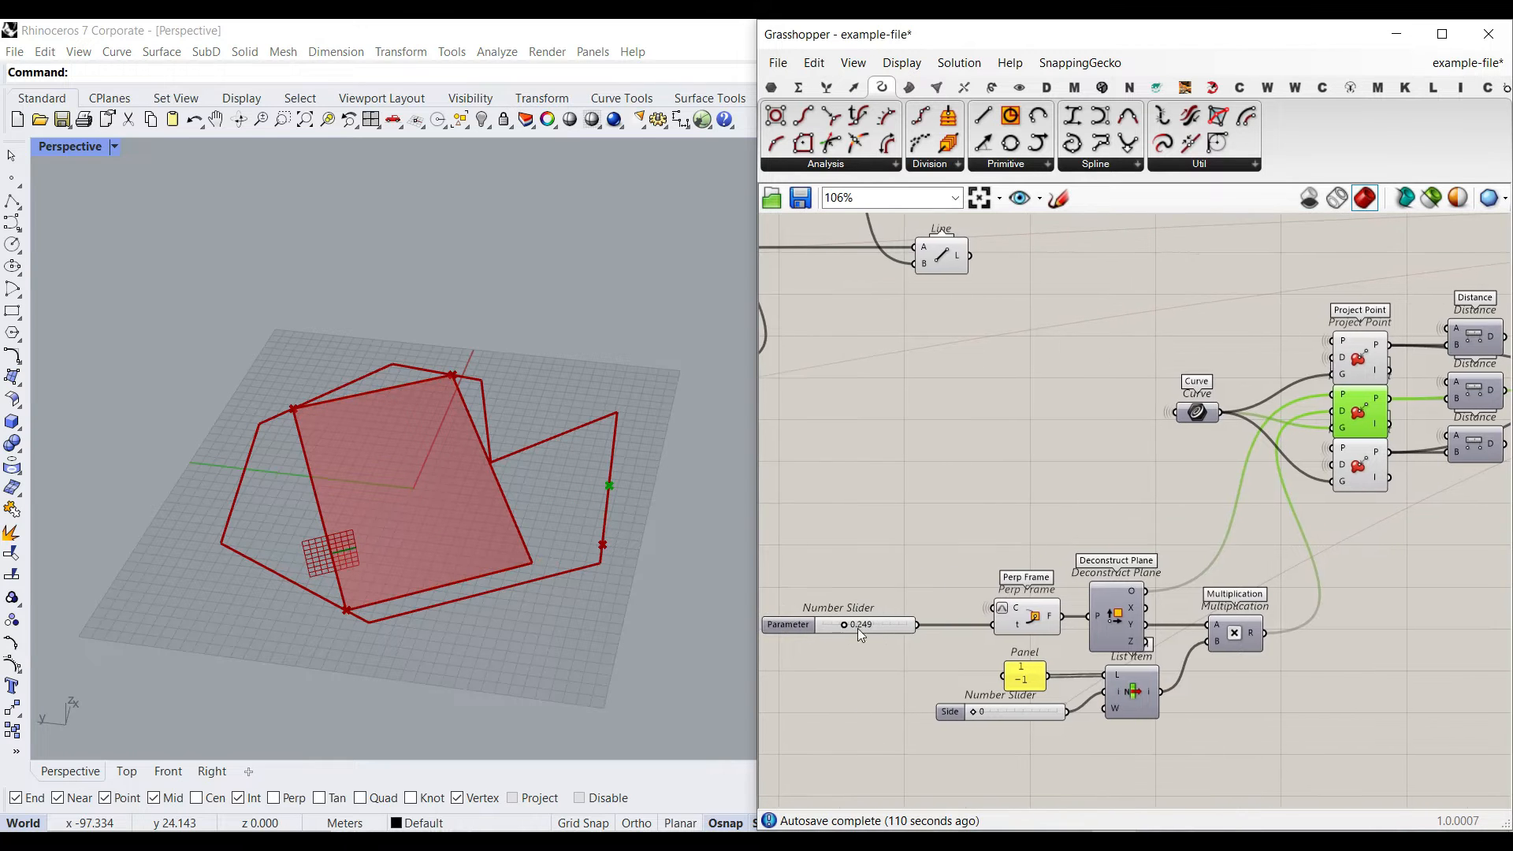
pyautogui.moveTo(873, 628)
pyautogui.mouseDown()
pyautogui.moveTo(991, 624)
pyautogui.moveTo(887, 630)
pyautogui.mouseUp()
pyautogui.moveTo(903, 599); pyautogui.dragTo(1011, 595, button='right')
pyautogui.scroll(-2, 1011, 594)
pyautogui.moveTo(948, 453); pyautogui.dragTo(1216, 540, button='right')
pyautogui.scroll(-1, 890, 426)
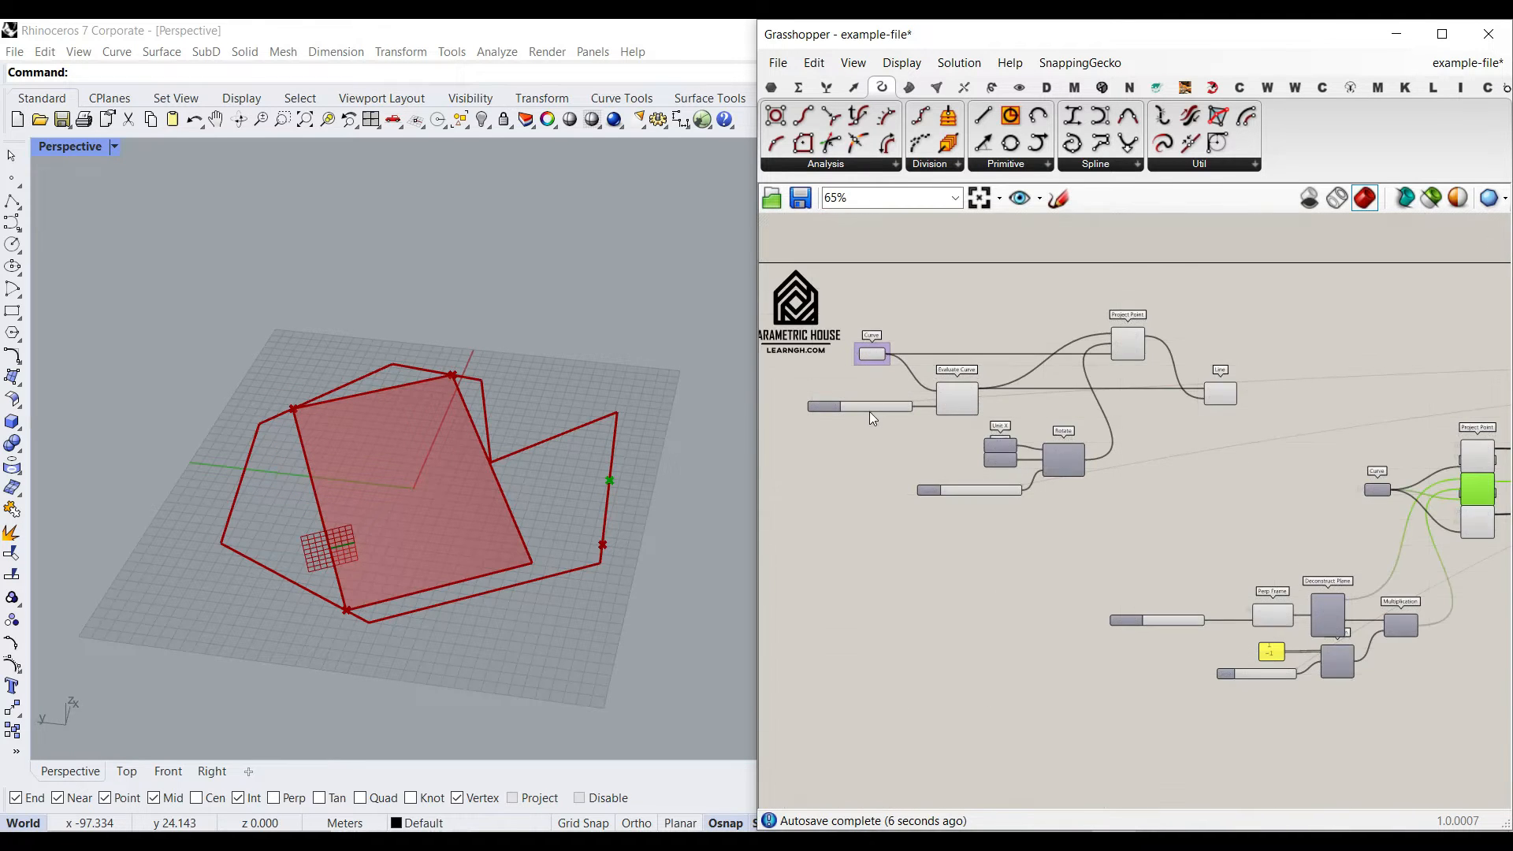
pyautogui.scroll(2, 867, 409)
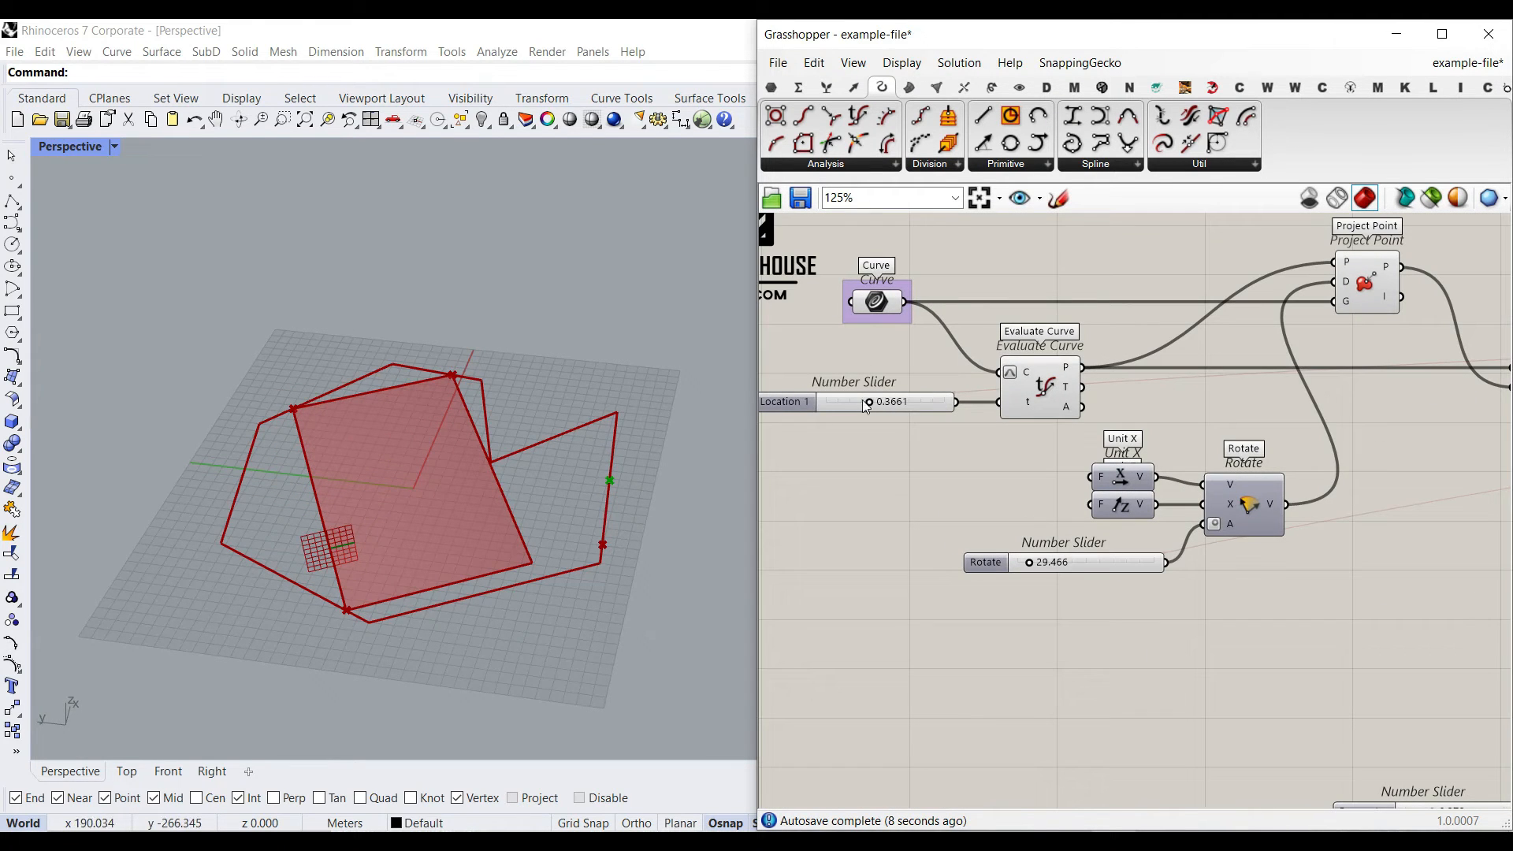
pyautogui.moveTo(871, 400)
pyautogui.mouseDown()
pyautogui.moveTo(892, 404)
pyautogui.moveTo(863, 410)
pyautogui.mouseUp()
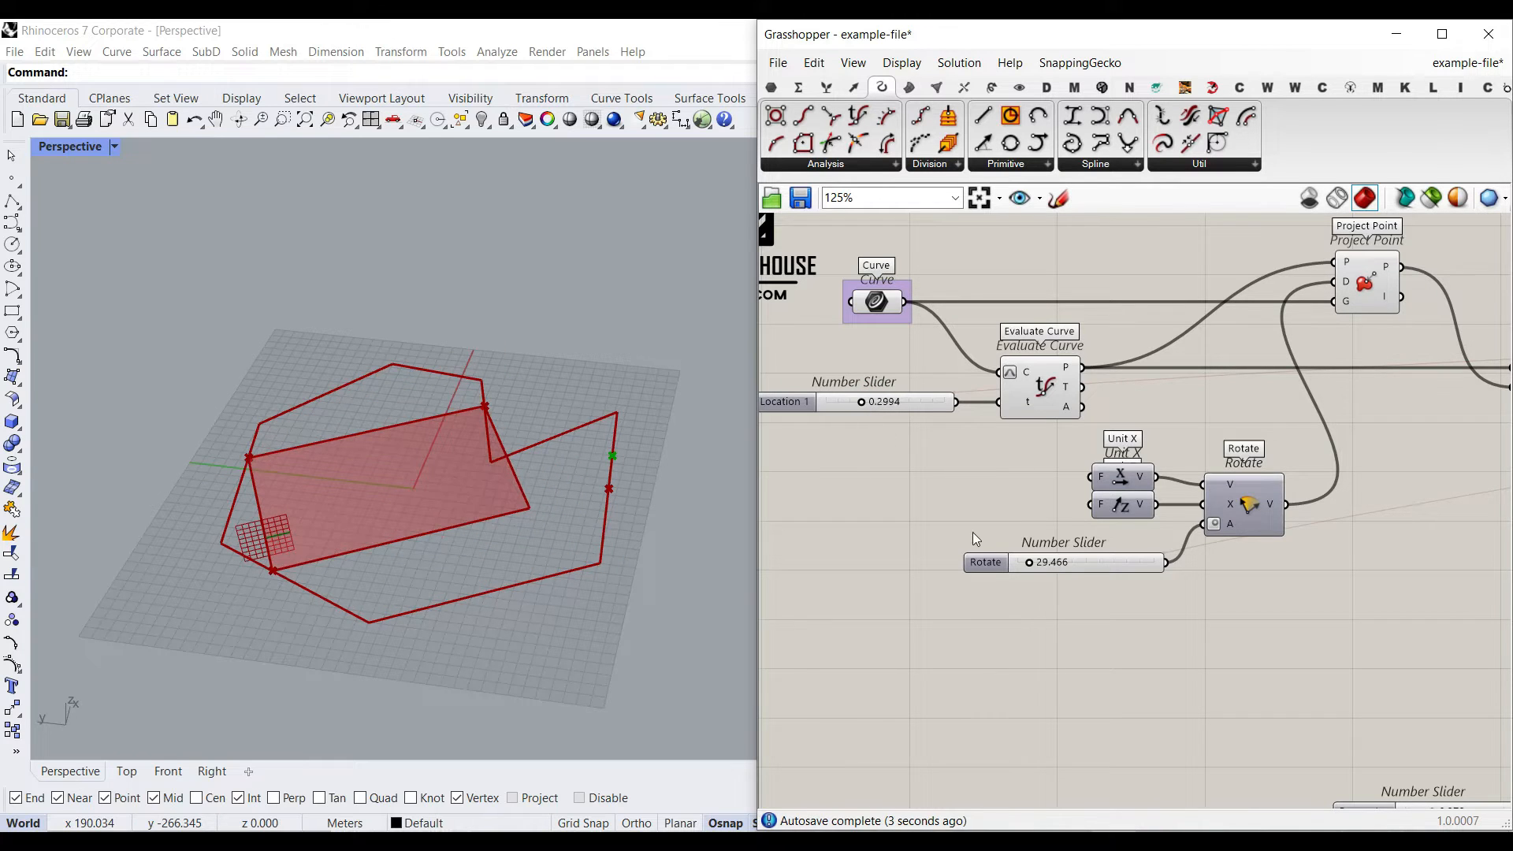
# Step: Set the Perp Frame's Parameter slider to 0.465
pyautogui.scroll(-4, 961, 488)
pyautogui.scroll(8, 1102, 587)
pyautogui.moveTo(1029, 567); pyautogui.dragTo(1079, 568)
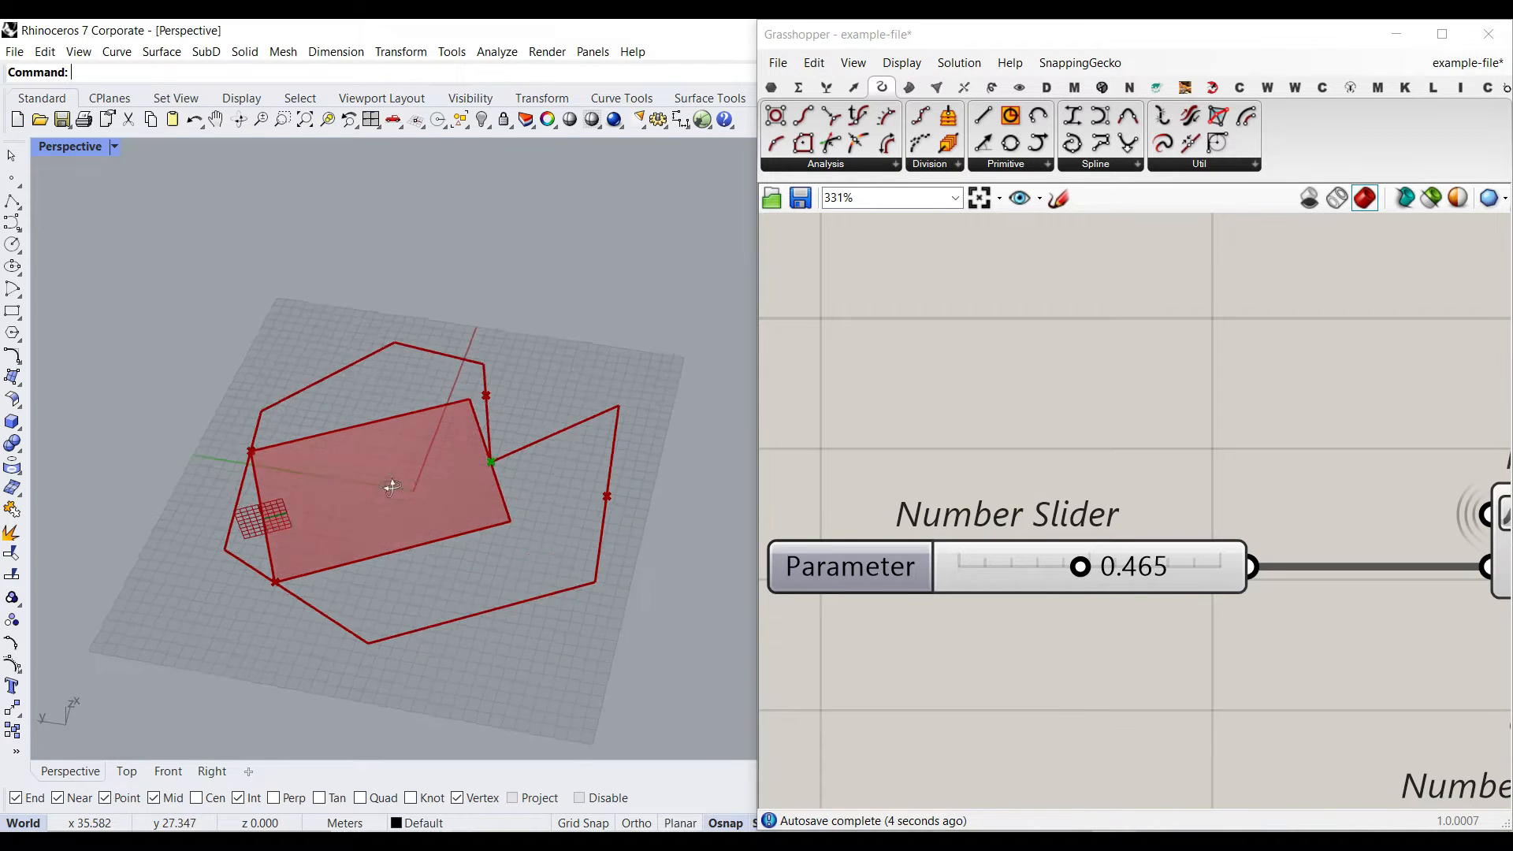
pyautogui.scroll(3, 307, 470)
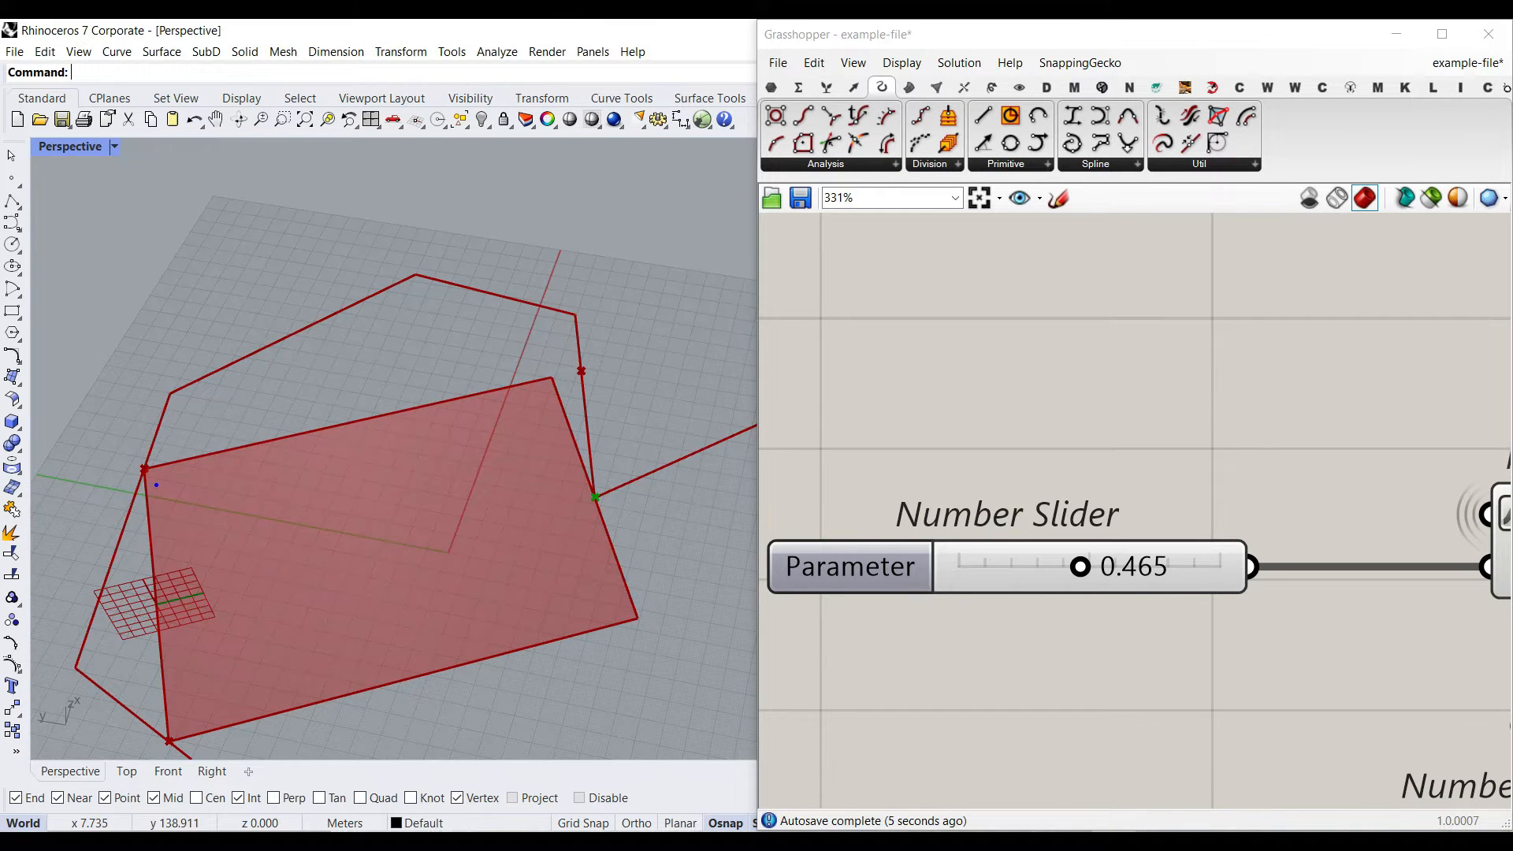
pyautogui.keyDown('shift'); pyautogui.moveTo(148, 468); pyautogui.dragTo(173, 748); pyautogui.keyUp('shift')
pyautogui.hotkey('ctrl', 'z')
pyautogui.moveTo(144, 471); pyautogui.dragTo(178, 747)
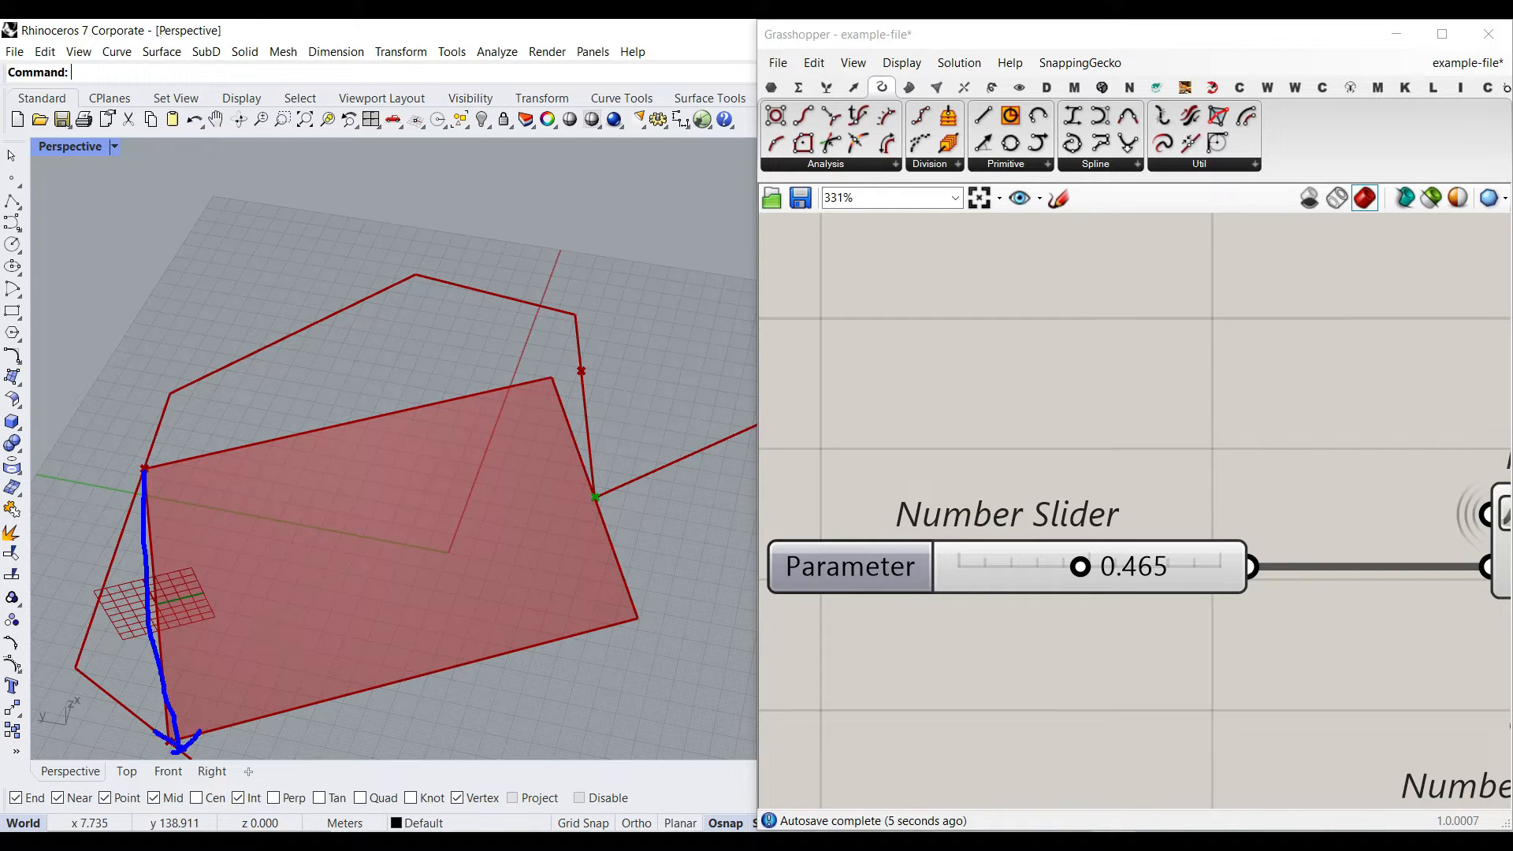
pyautogui.moveTo(126, 479)
pyautogui.mouseDown()
pyautogui.moveTo(144, 465)
pyautogui.moveTo(166, 492)
pyautogui.mouseUp()
pyautogui.moveTo(581, 371); pyautogui.dragTo(586, 379)
pyautogui.moveTo(162, 600); pyautogui.dragTo(160, 602)
pyautogui.moveTo(591, 498); pyautogui.dragTo(594, 499)
pyautogui.press('Escape')
pyautogui.scroll(-2, 536, 501)
pyautogui.scroll(4, 463, 525)
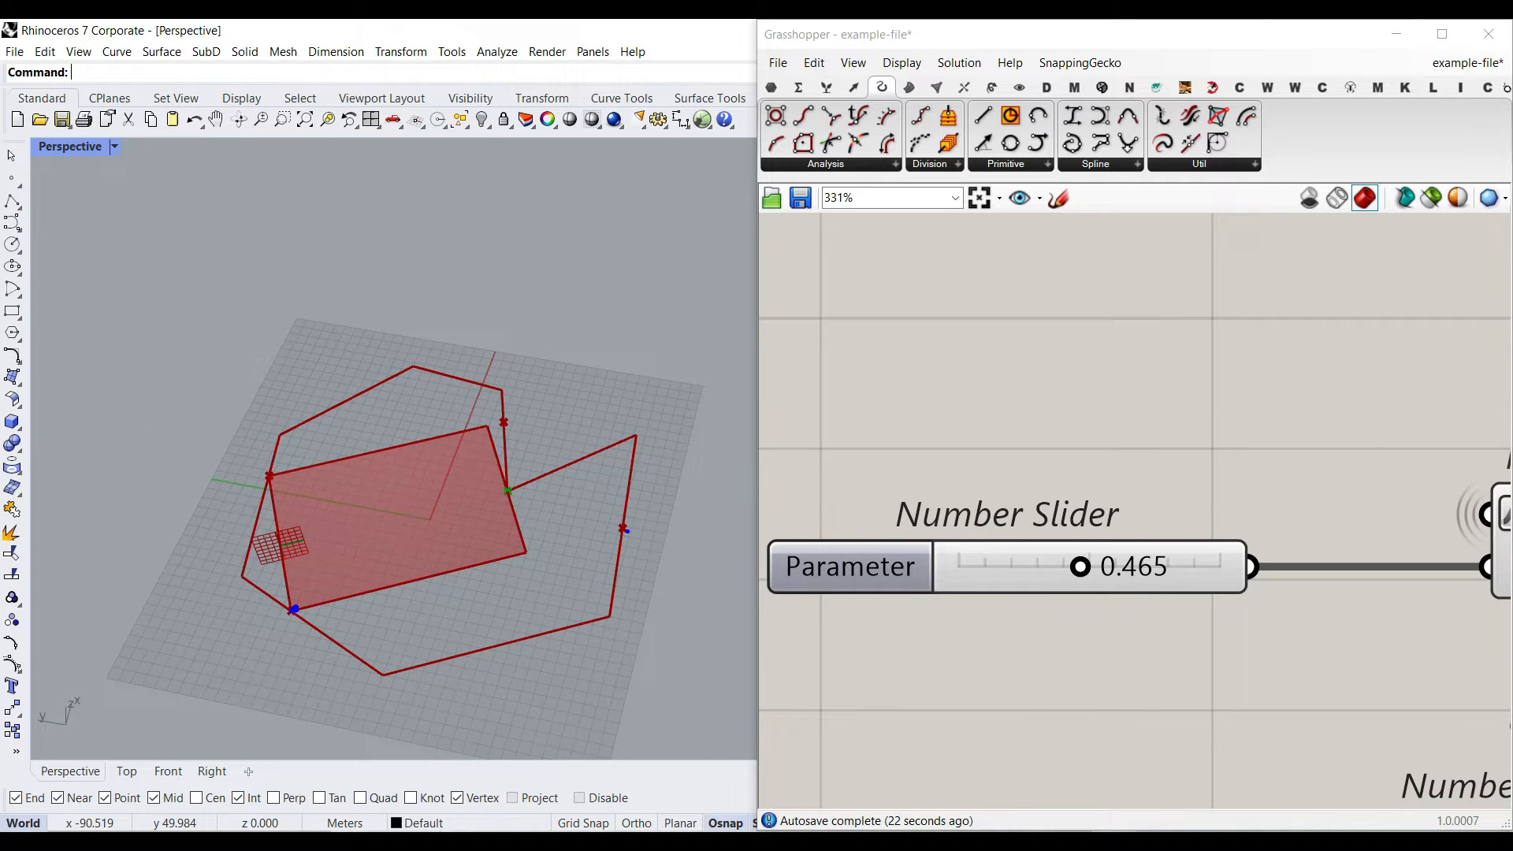
pyautogui.press('Escape')
pyautogui.hotkey('ctrl', '2')
pyautogui.moveTo(639, 514); pyautogui.dragTo(606, 546)
pyautogui.moveTo(507, 406); pyautogui.dragTo(503, 415)
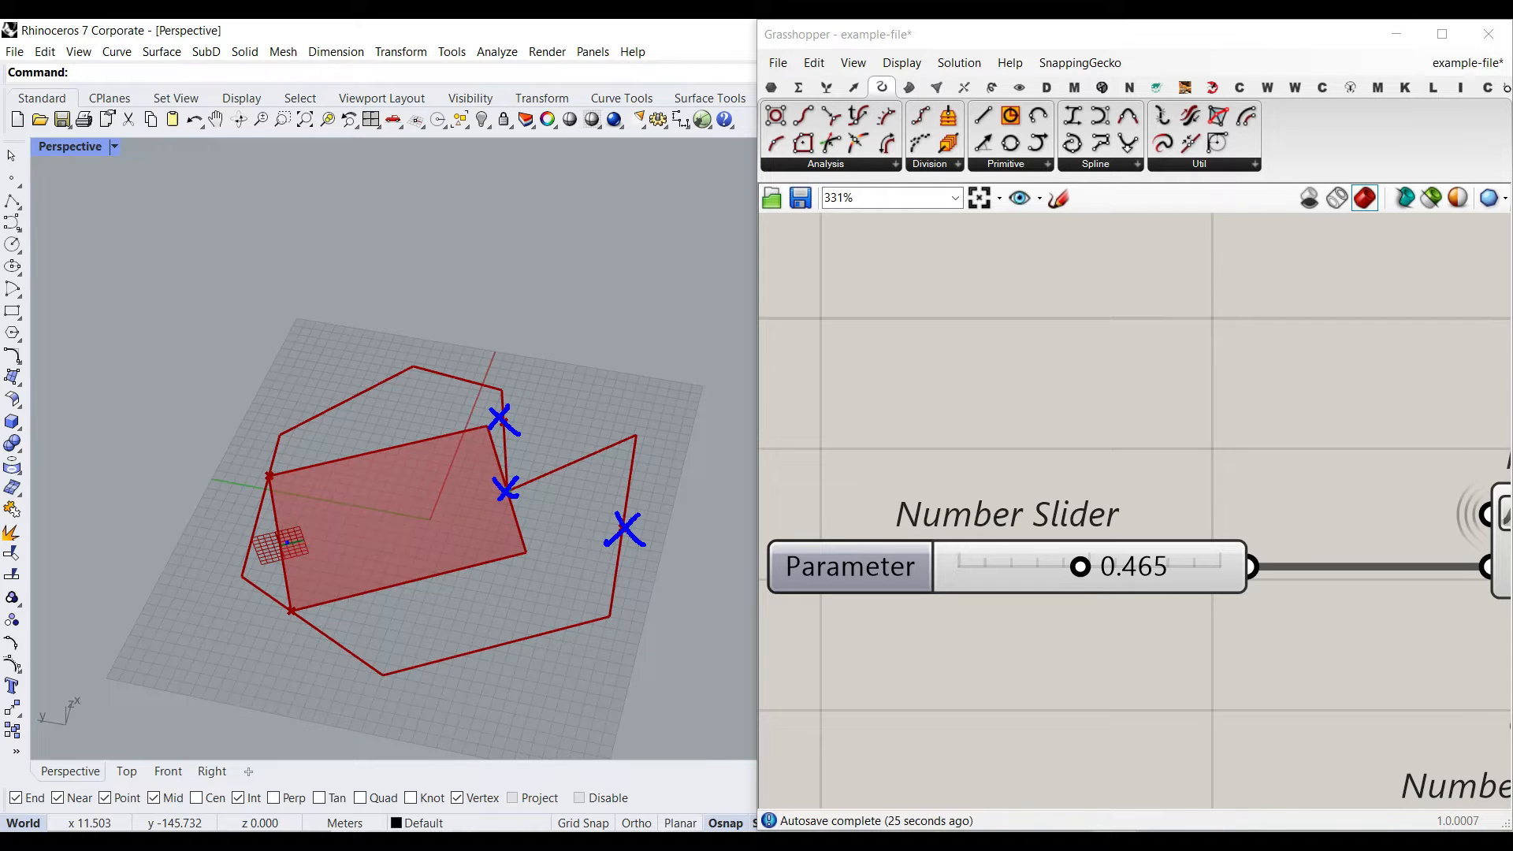
pyautogui.moveTo(340, 536)
pyautogui.mouseDown()
pyautogui.moveTo(505, 498)
pyautogui.moveTo(497, 511)
pyautogui.mouseUp()
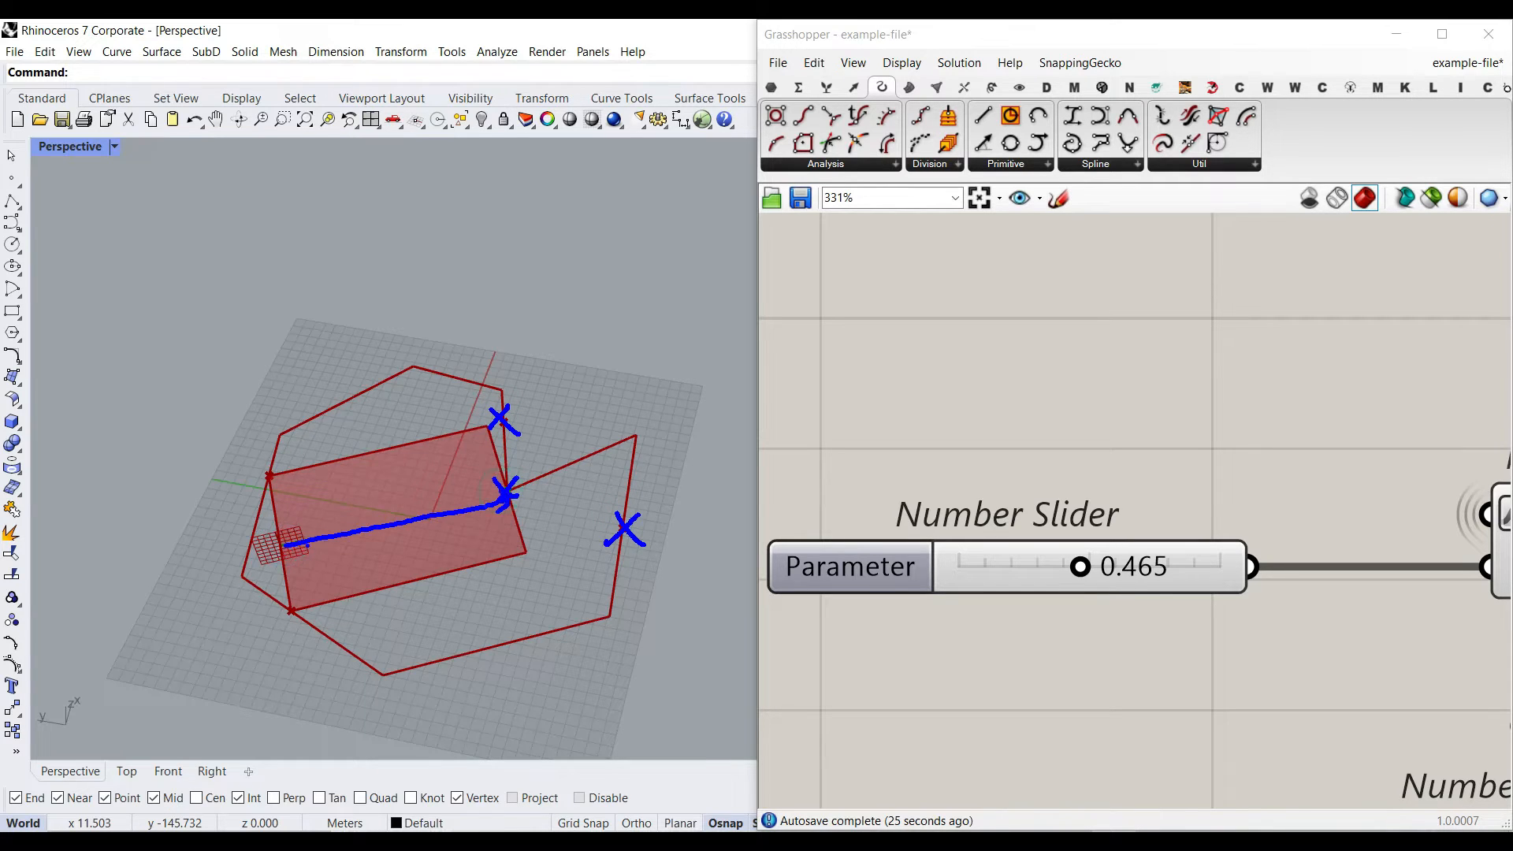
pyautogui.moveTo(270, 476)
pyautogui.mouseDown()
pyautogui.moveTo(288, 569)
pyautogui.moveTo(277, 482)
pyautogui.mouseUp()
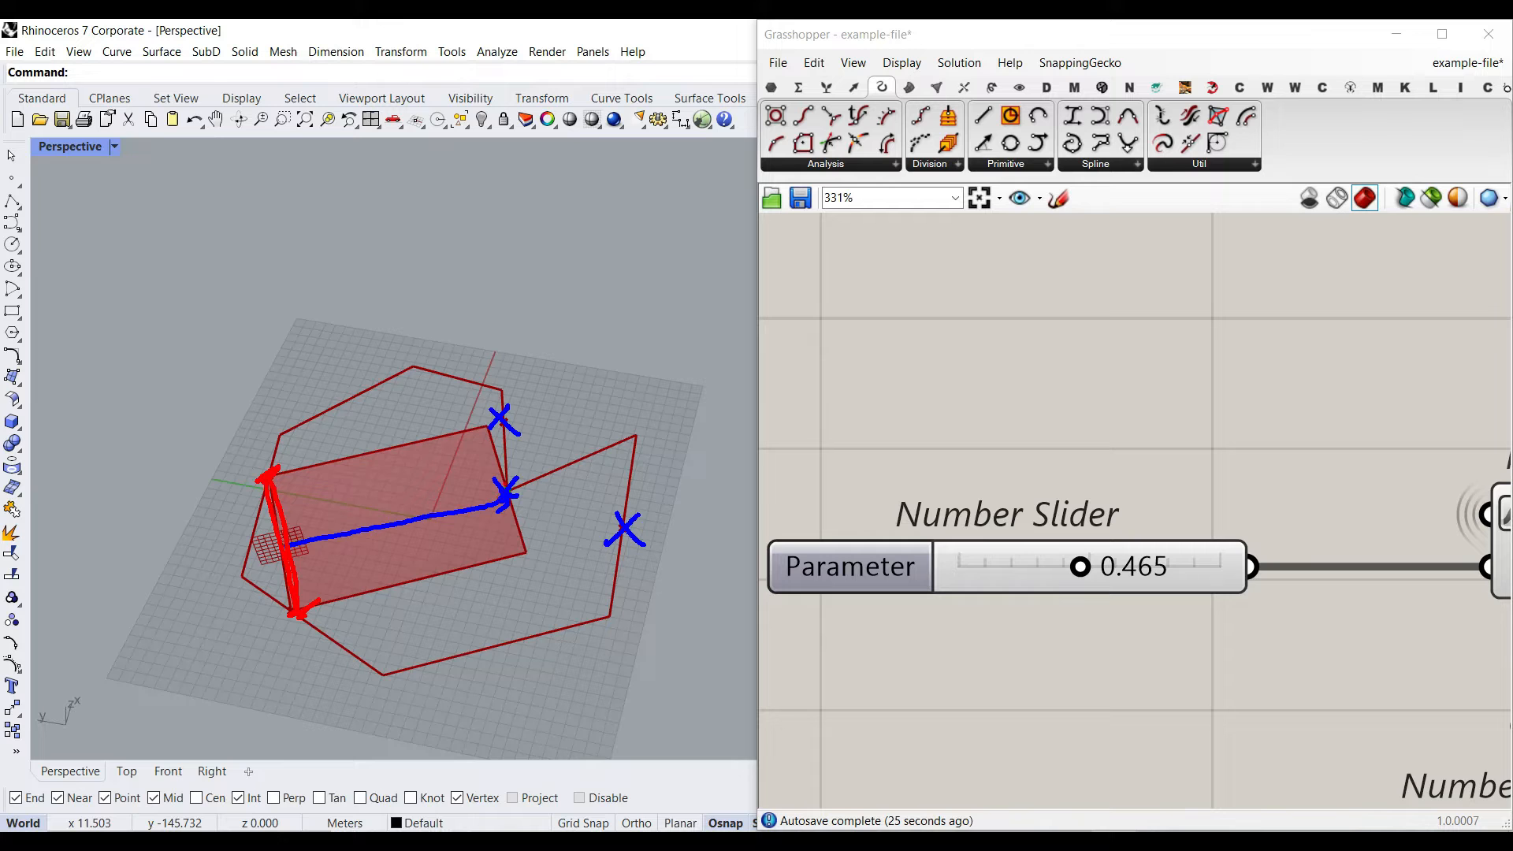
pyautogui.press('Escape')
# Step: Check the stacked Project Point and Distance components one by one and follow their outputs to the Number, Point and Sort List components
pyautogui.scroll(-5, 1407, 463)
pyautogui.moveTo(1408, 463); pyautogui.dragTo(1203, 456, button='right')
pyautogui.moveTo(1474, 339)
pyautogui.mouseDown(button='right')
pyautogui.moveTo(1195, 510)
pyautogui.moveTo(976, 589)
pyautogui.mouseUp(button='right')
pyautogui.scroll(2, 1150, 374)
pyautogui.scroll(-1, 1147, 362)
pyautogui.click(1137, 351)
pyautogui.click(1135, 428)
pyautogui.click(1136, 506)
pyautogui.click(1093, 405)
pyautogui.click(1087, 479)
pyautogui.click(1089, 561)
pyautogui.moveTo(1415, 510); pyautogui.dragTo(1087, 557, button='right')
pyautogui.scroll(2, 1065, 479)
pyautogui.moveTo(1246, 488); pyautogui.dragTo(1084, 464, button='right')
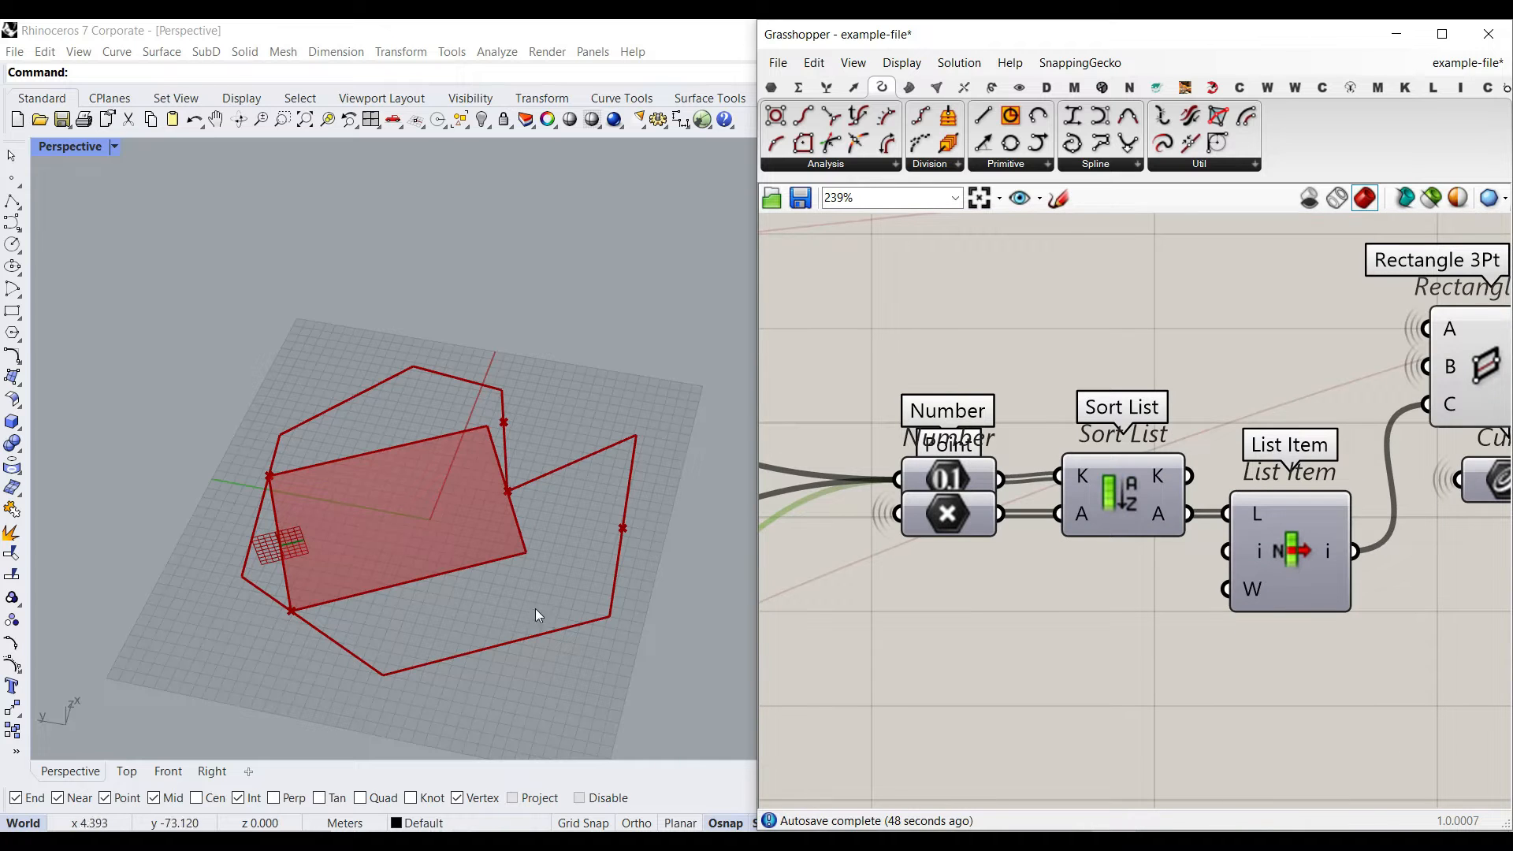
# Step: Move the Point parameter clear below the Number parameter and turn on its preview
pyautogui.moveTo(958, 516); pyautogui.dragTo(958, 560)
pyautogui.moveTo(1171, 527); pyautogui.dragTo(1210, 443, button='right')
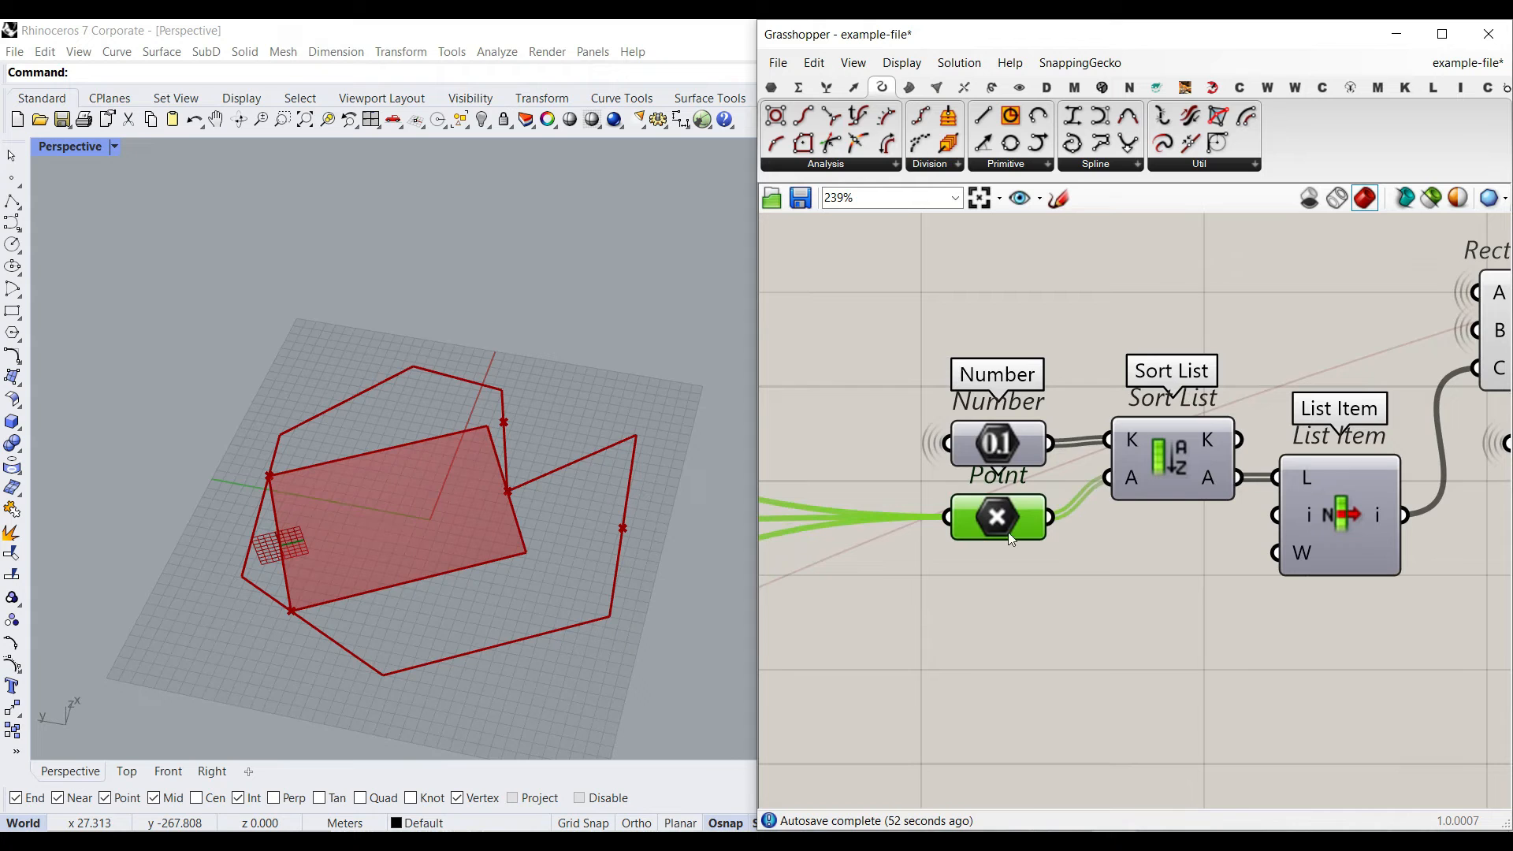
pyautogui.rightClick(1004, 514)
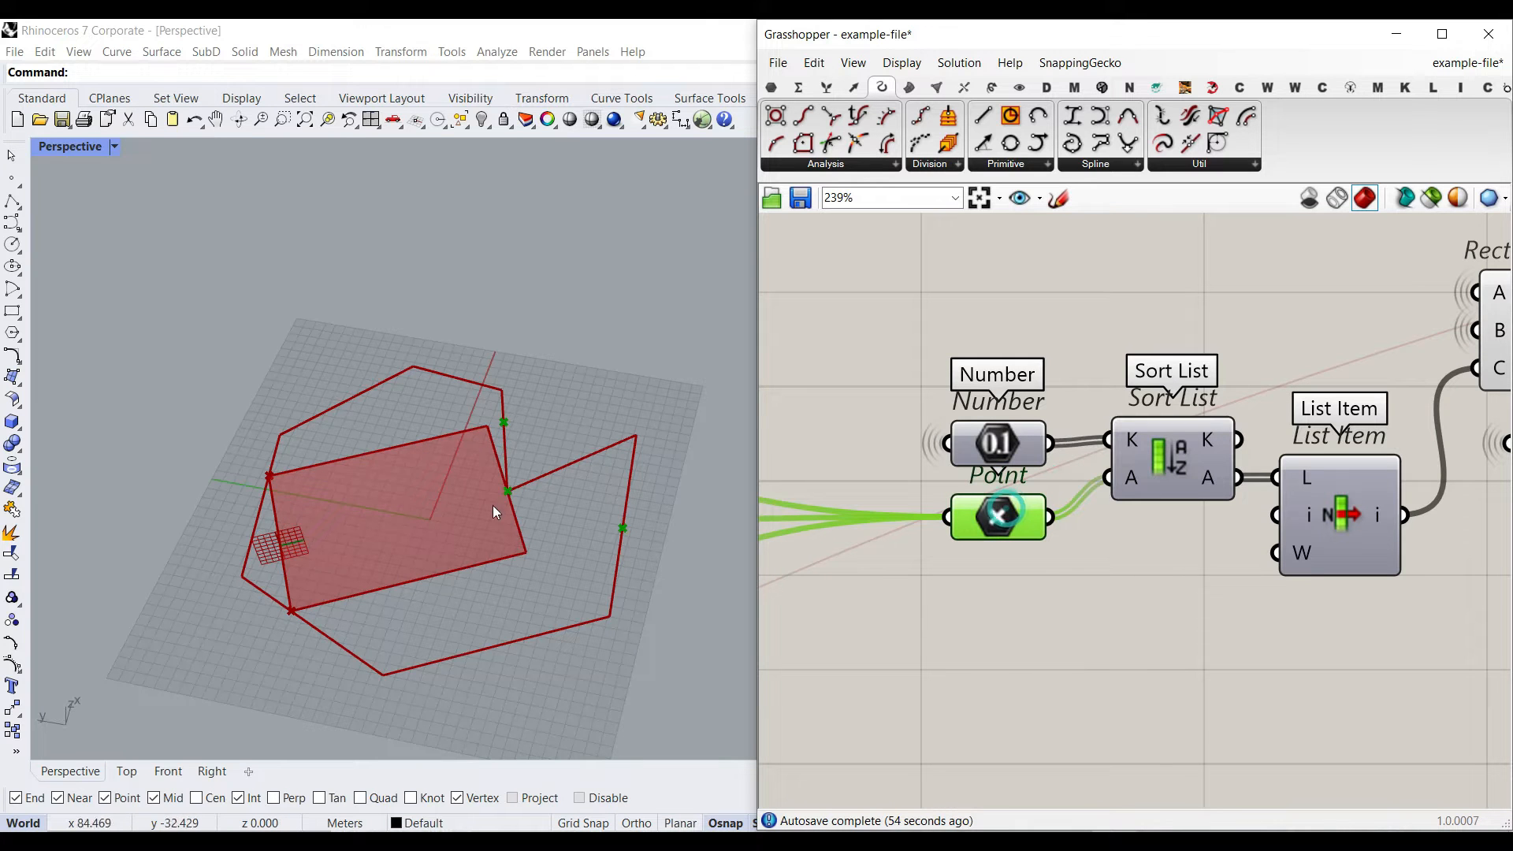
# Step: Turn on the preview of the List Item component after Sort List and inspect its selected point on the boundary curve
pyautogui.moveTo(1333, 516); pyautogui.dragTo(1157, 508, button='right')
pyautogui.rightClick(1156, 509)
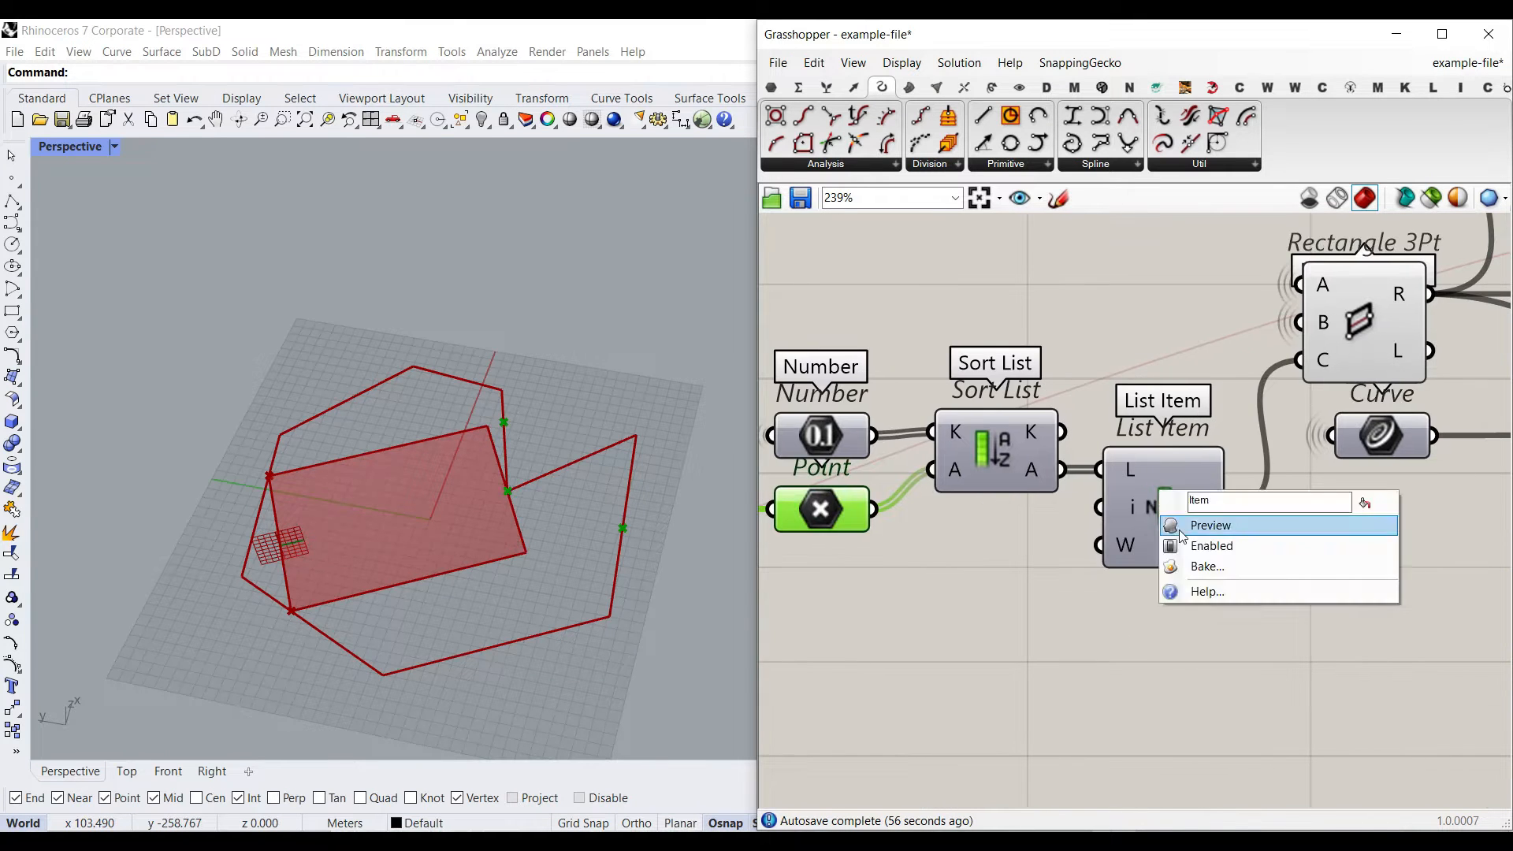
pyautogui.click(1156, 509)
pyautogui.scroll(2, 512, 495)
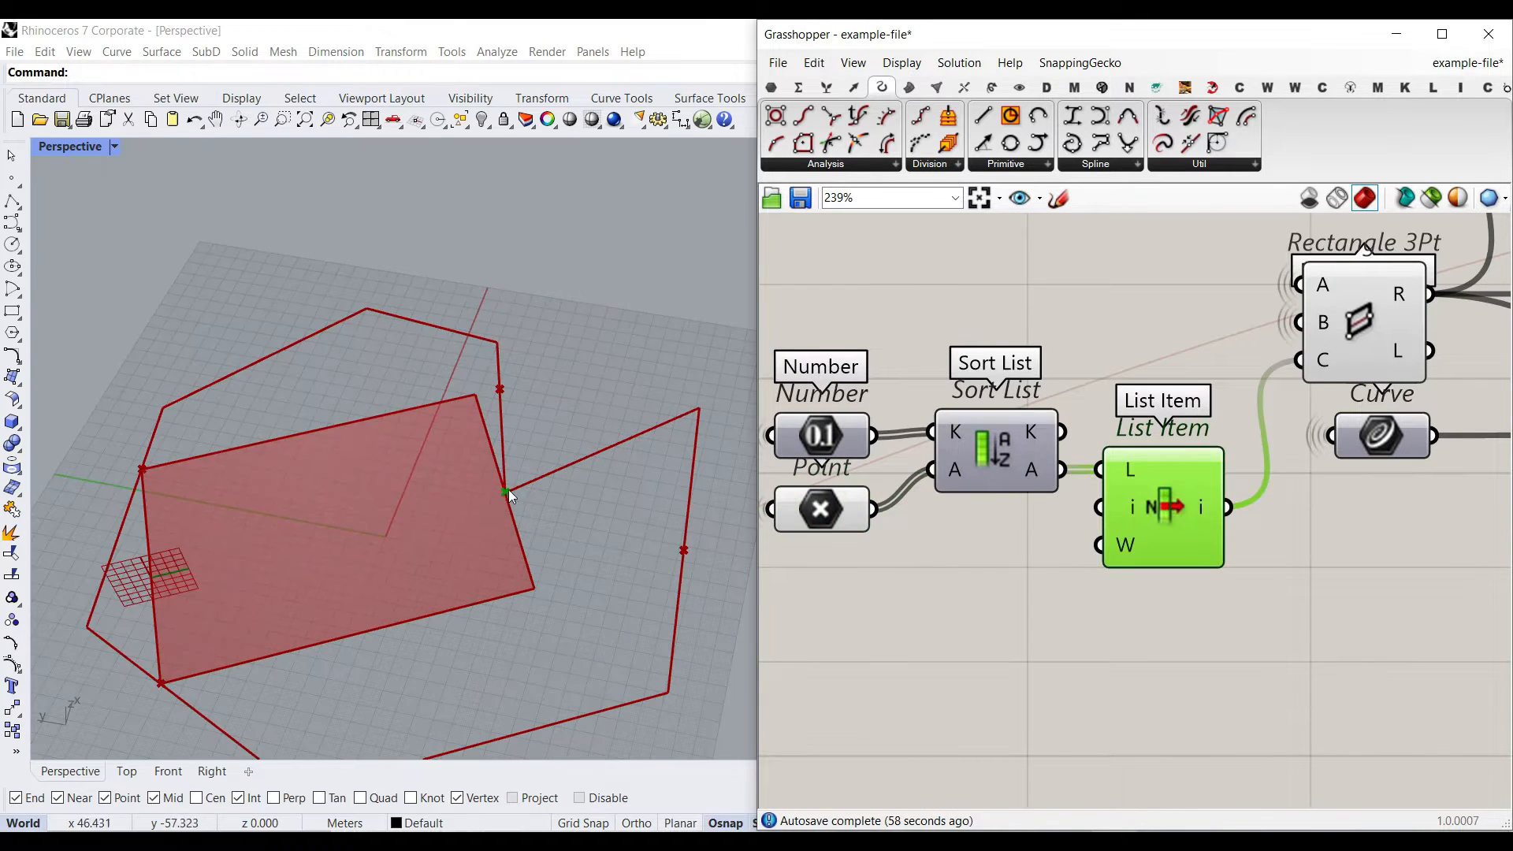
# Step: Follow the List Item output to the C input of the Rectangle 3Pt component and select that component
pyautogui.moveTo(1218, 459); pyautogui.dragTo(1079, 522, button='right')
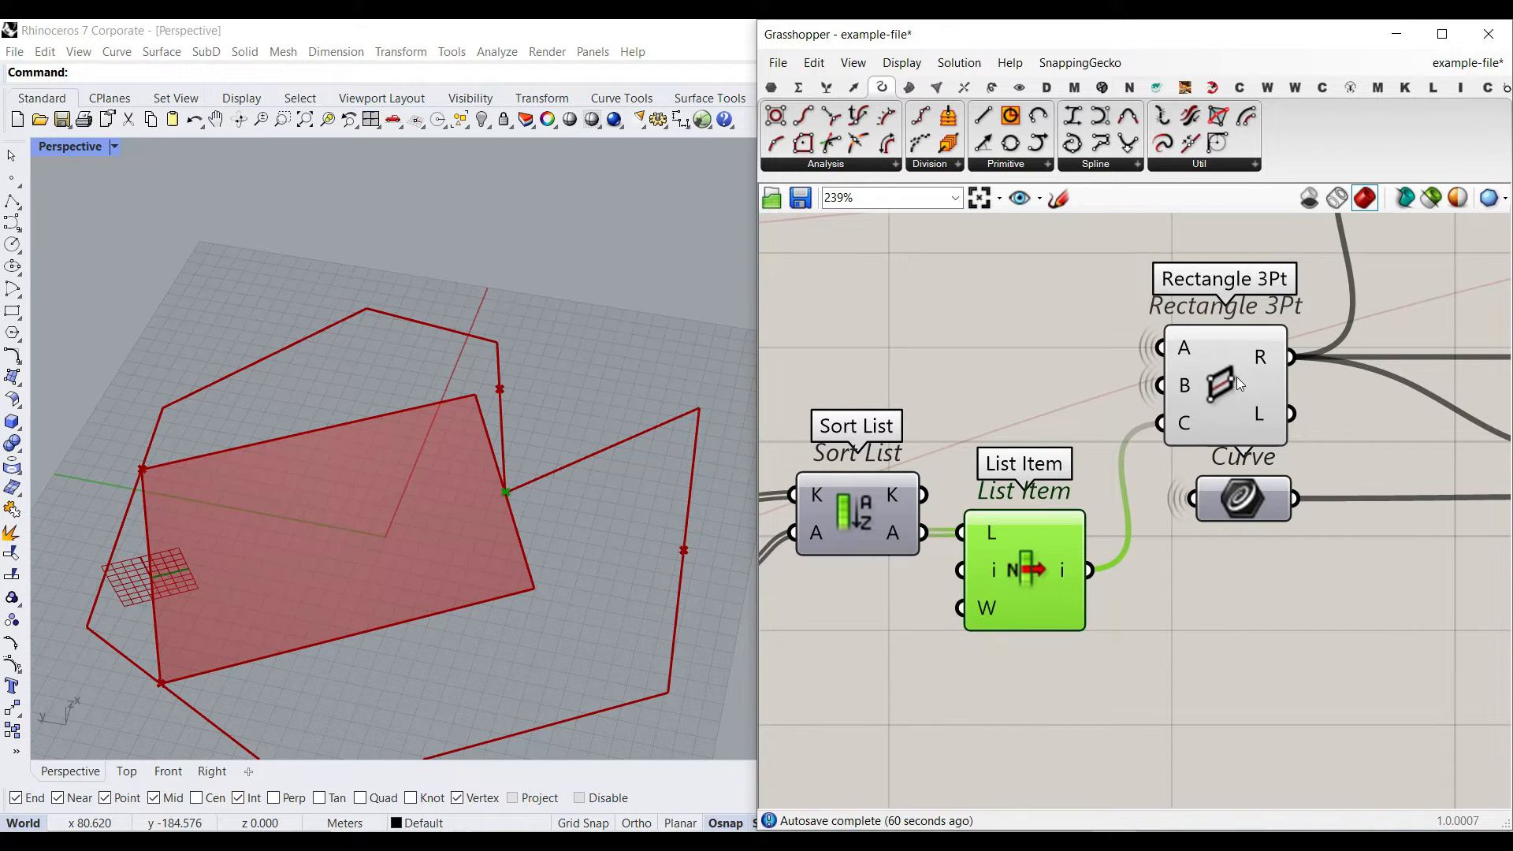
pyautogui.moveTo(1187, 424)
pyautogui.moveTo(1172, 497); pyautogui.dragTo(1014, 522, button='right')
pyautogui.scroll(-3, 1015, 522)
pyautogui.scroll(2, 1096, 488)
pyautogui.click(1097, 490)
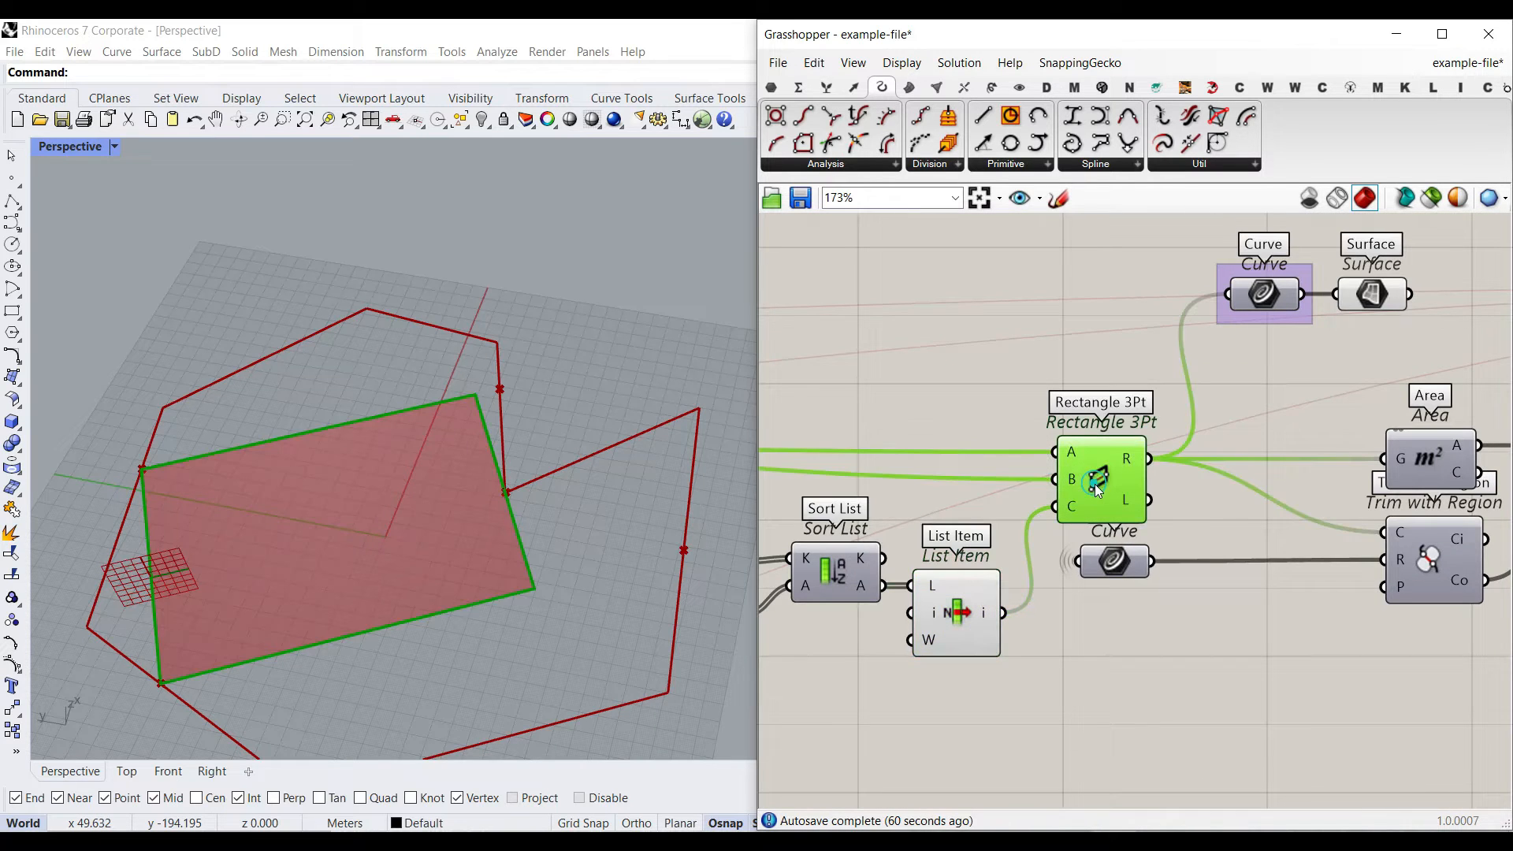
# Step: Examine the Area and Trim with Region components fed by the rectangle, and inspect where the rectangle touches the boundary's inner corner
pyautogui.moveTo(1311, 496); pyautogui.dragTo(1149, 501, button='right')
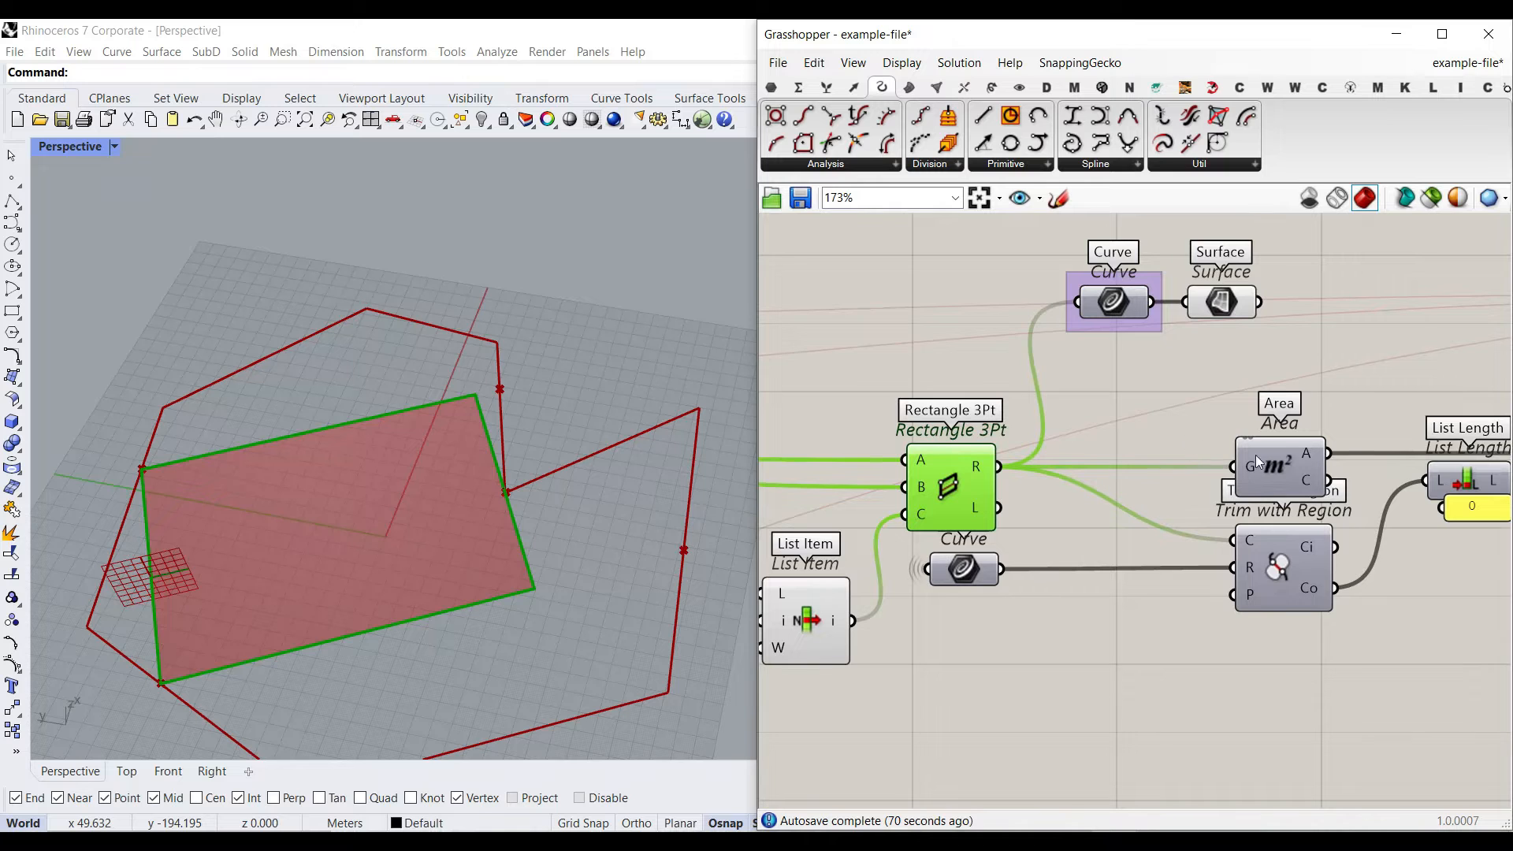
pyautogui.moveTo(1255, 455); pyautogui.dragTo(1067, 470, button='right')
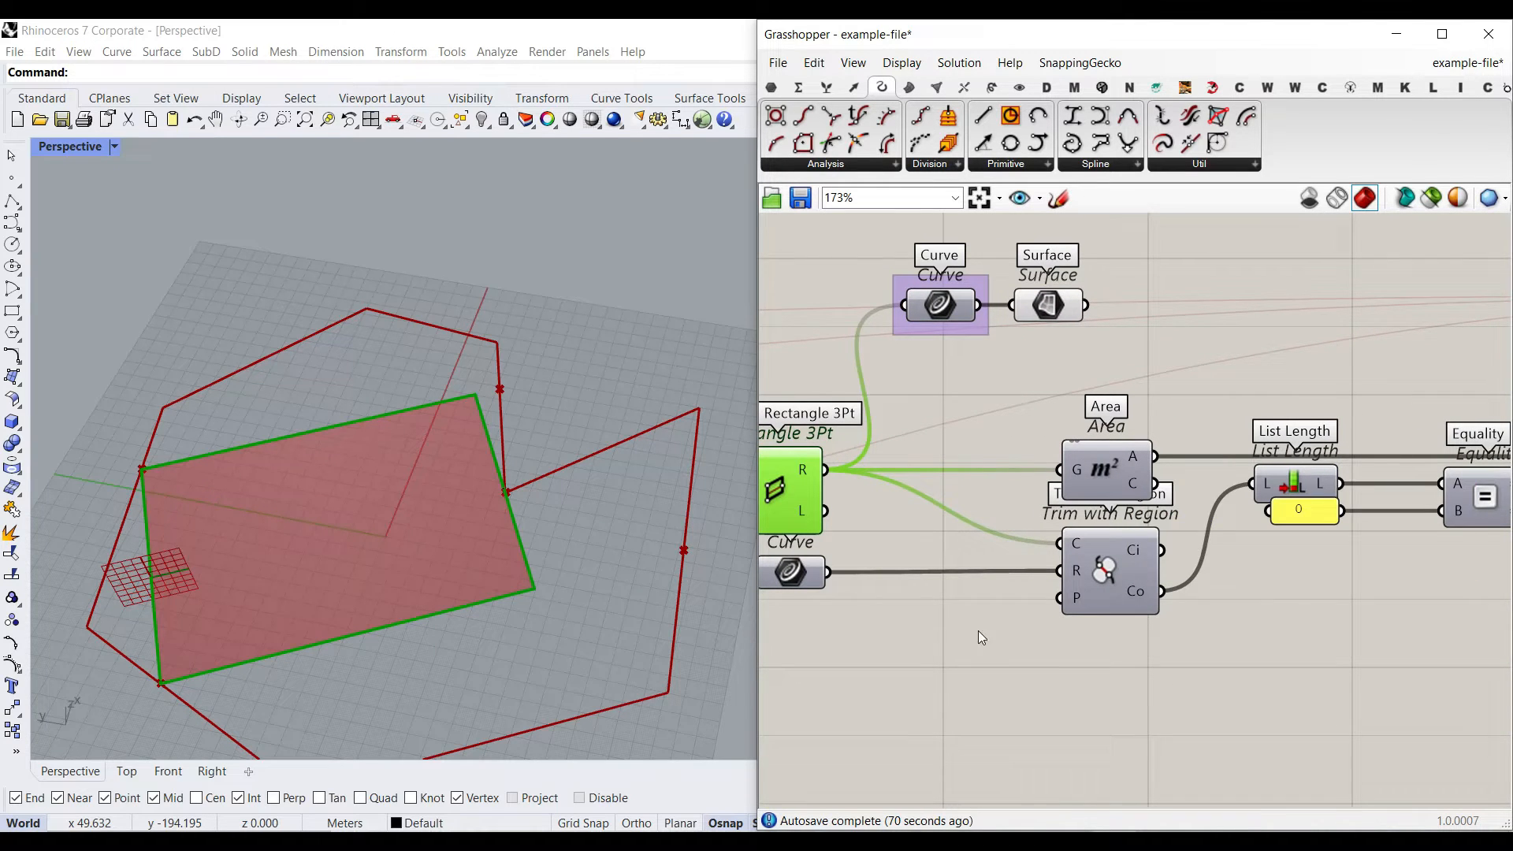
pyautogui.moveTo(874, 576); pyautogui.dragTo(1043, 551, button='right')
pyautogui.scroll(6, 427, 512)
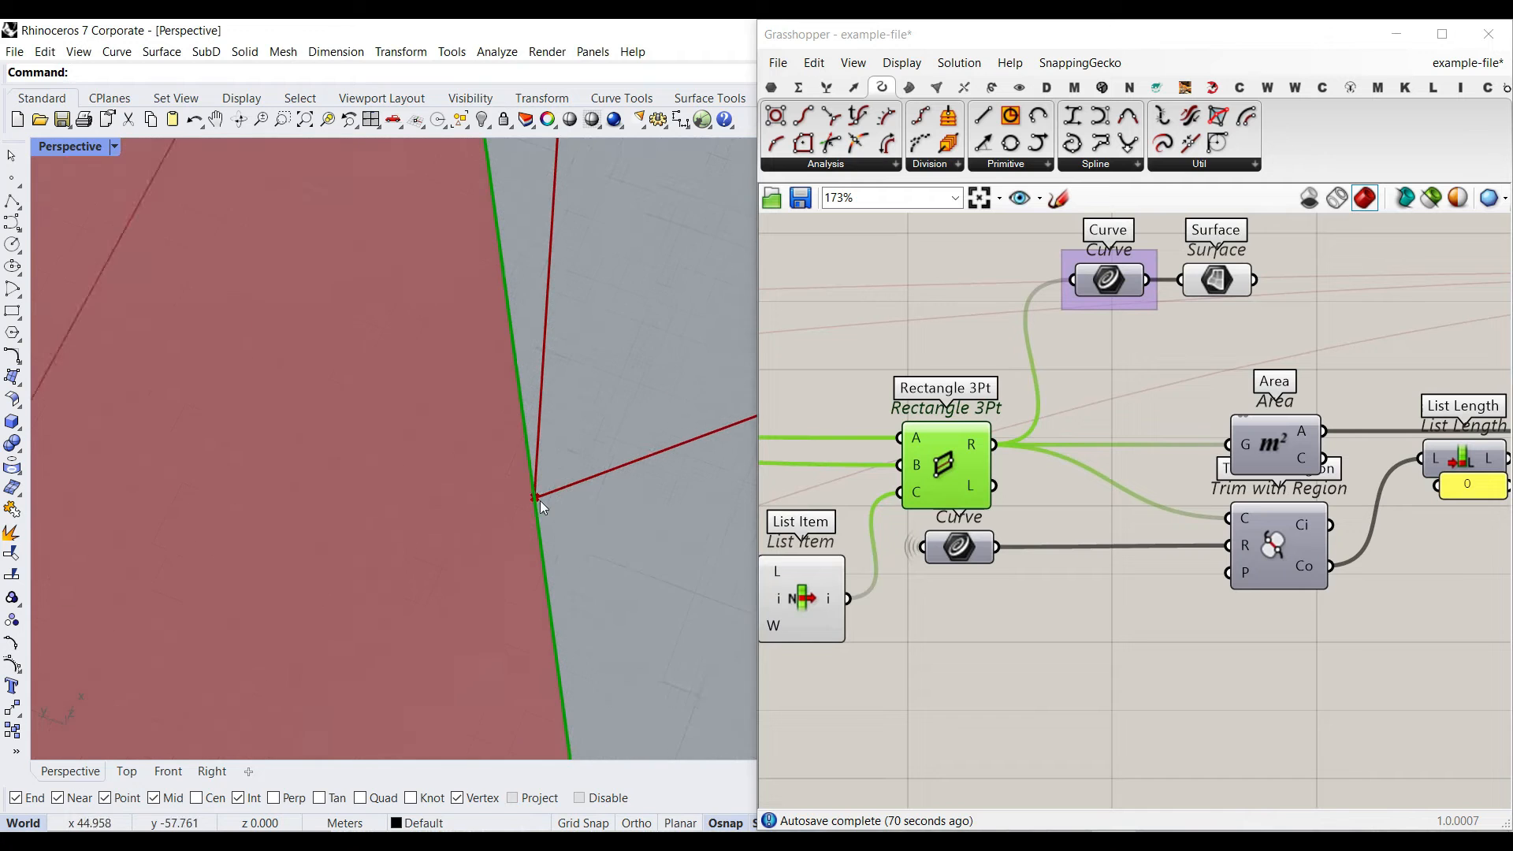
pyautogui.scroll(-6, 534, 520)
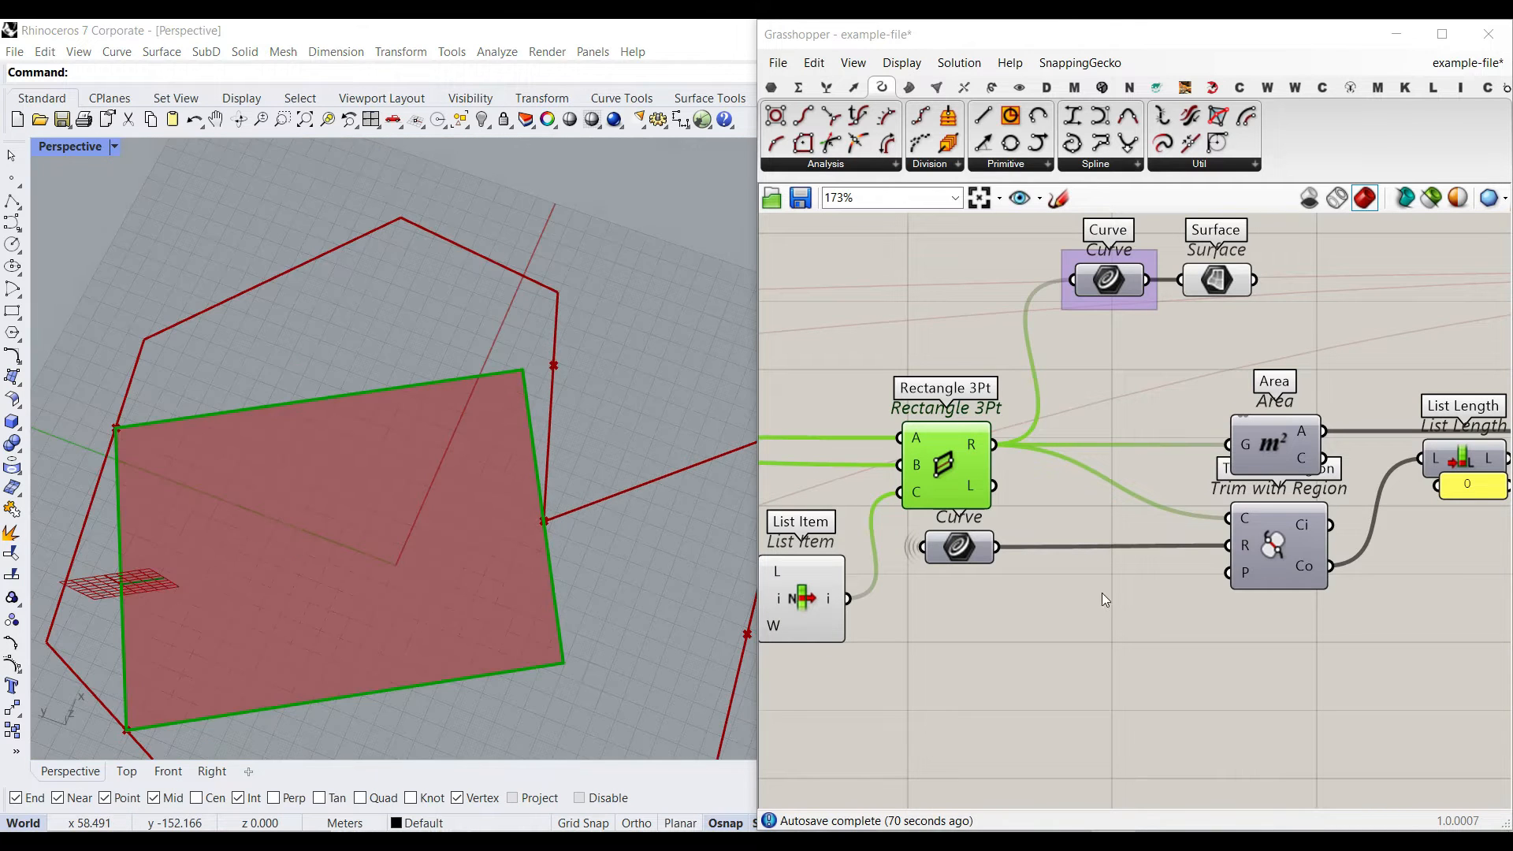
# Step: Set the Location 1 slider to 0.4150 and inspect the rectangle inside the boundary curve
pyautogui.scroll(-5, 1157, 494)
pyautogui.scroll(6, 991, 673)
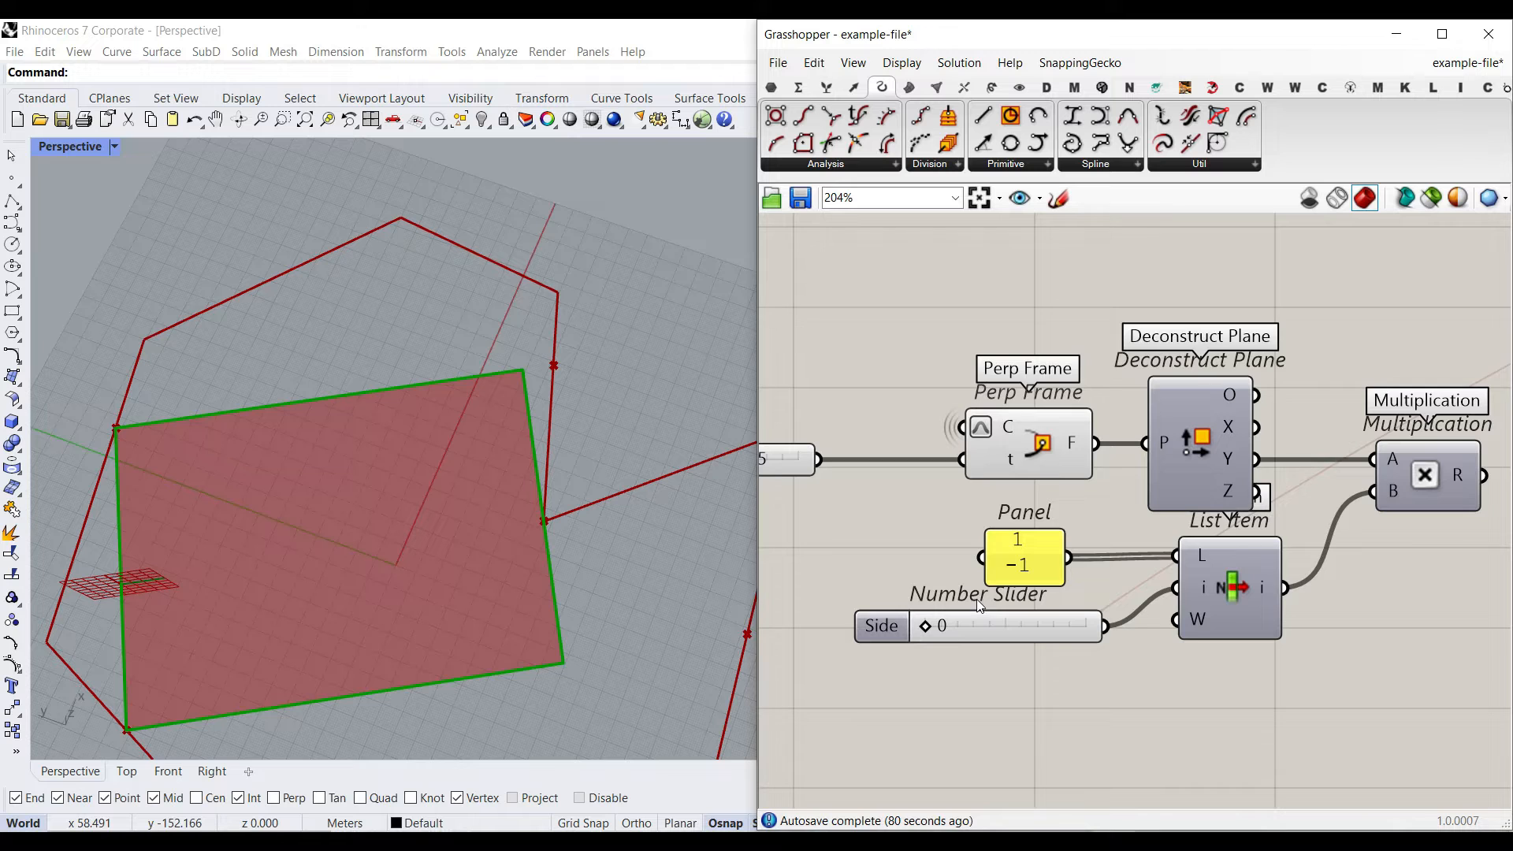
pyautogui.scroll(-5, 1028, 523)
pyautogui.moveTo(872, 429); pyautogui.dragTo(1339, 602, button='right')
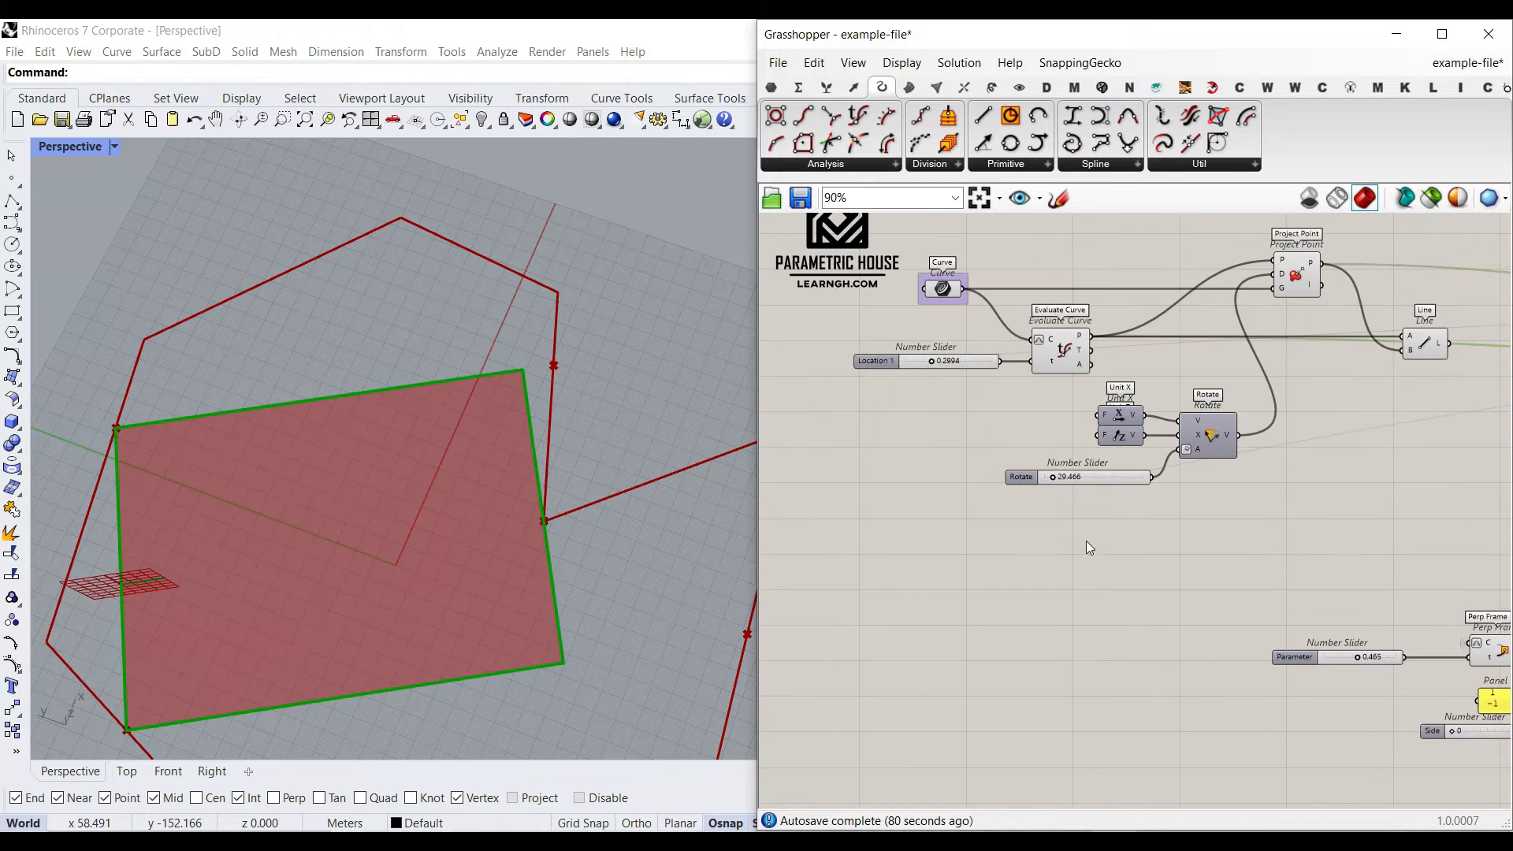
pyautogui.scroll(4, 938, 372)
pyautogui.moveTo(956, 350); pyautogui.dragTo(975, 351)
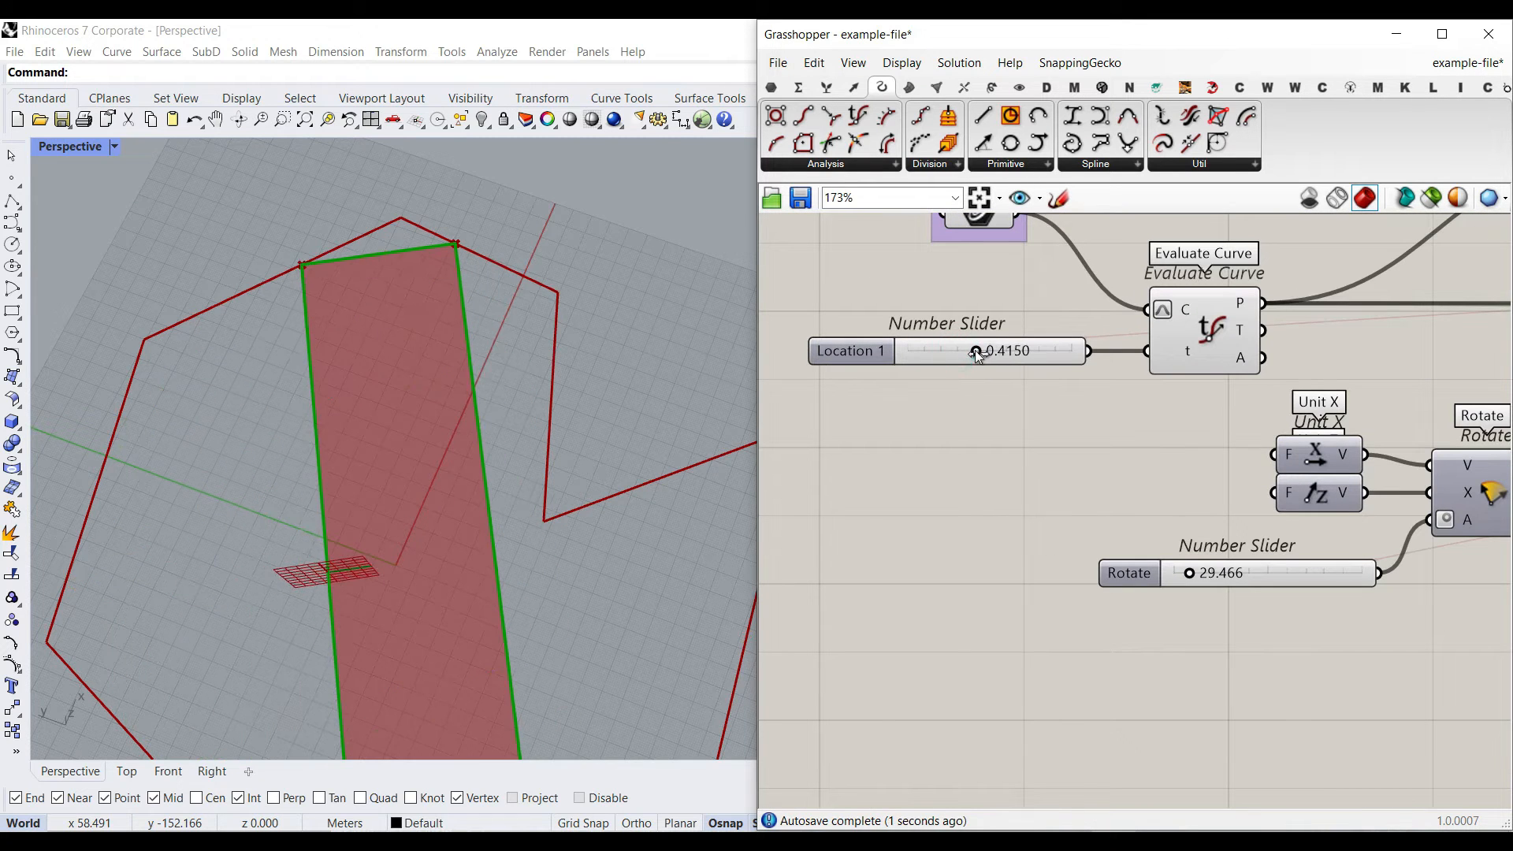
pyautogui.scroll(-3, 523, 353)
pyautogui.scroll(-5, 523, 352)
pyautogui.moveTo(479, 402); pyautogui.dragTo(470, 450, button='right')
pyautogui.scroll(4, 481, 378)
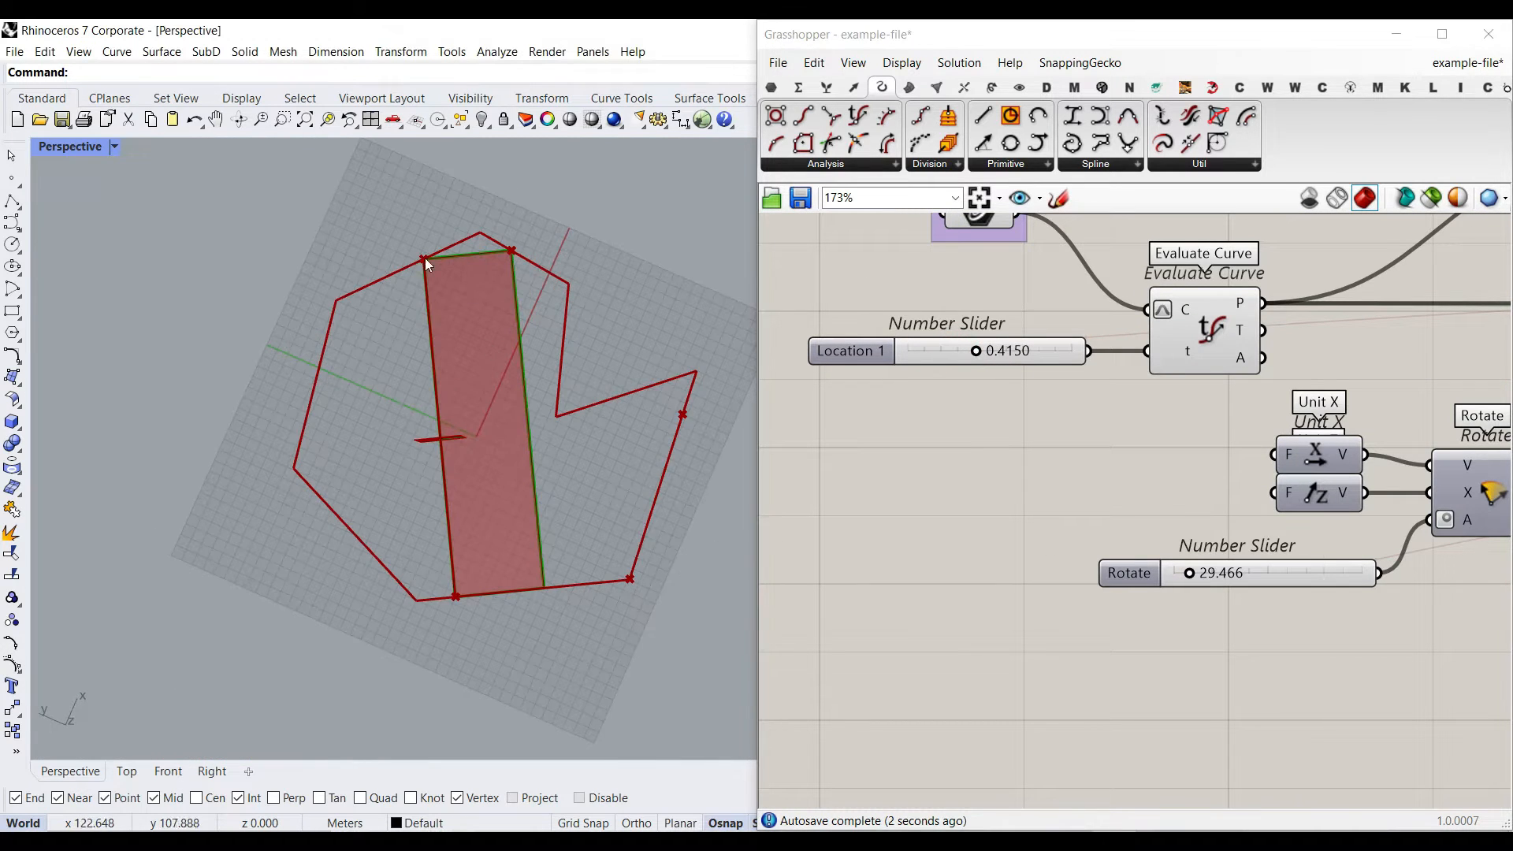
# Step: Try the Side slider at 1, and return it to 0
pyautogui.moveTo(1328, 551); pyautogui.dragTo(1064, 519, button='right')
pyautogui.scroll(-4, 1042, 523)
pyautogui.scroll(5, 1008, 673)
pyautogui.moveTo(933, 646); pyautogui.dragTo(1042, 641)
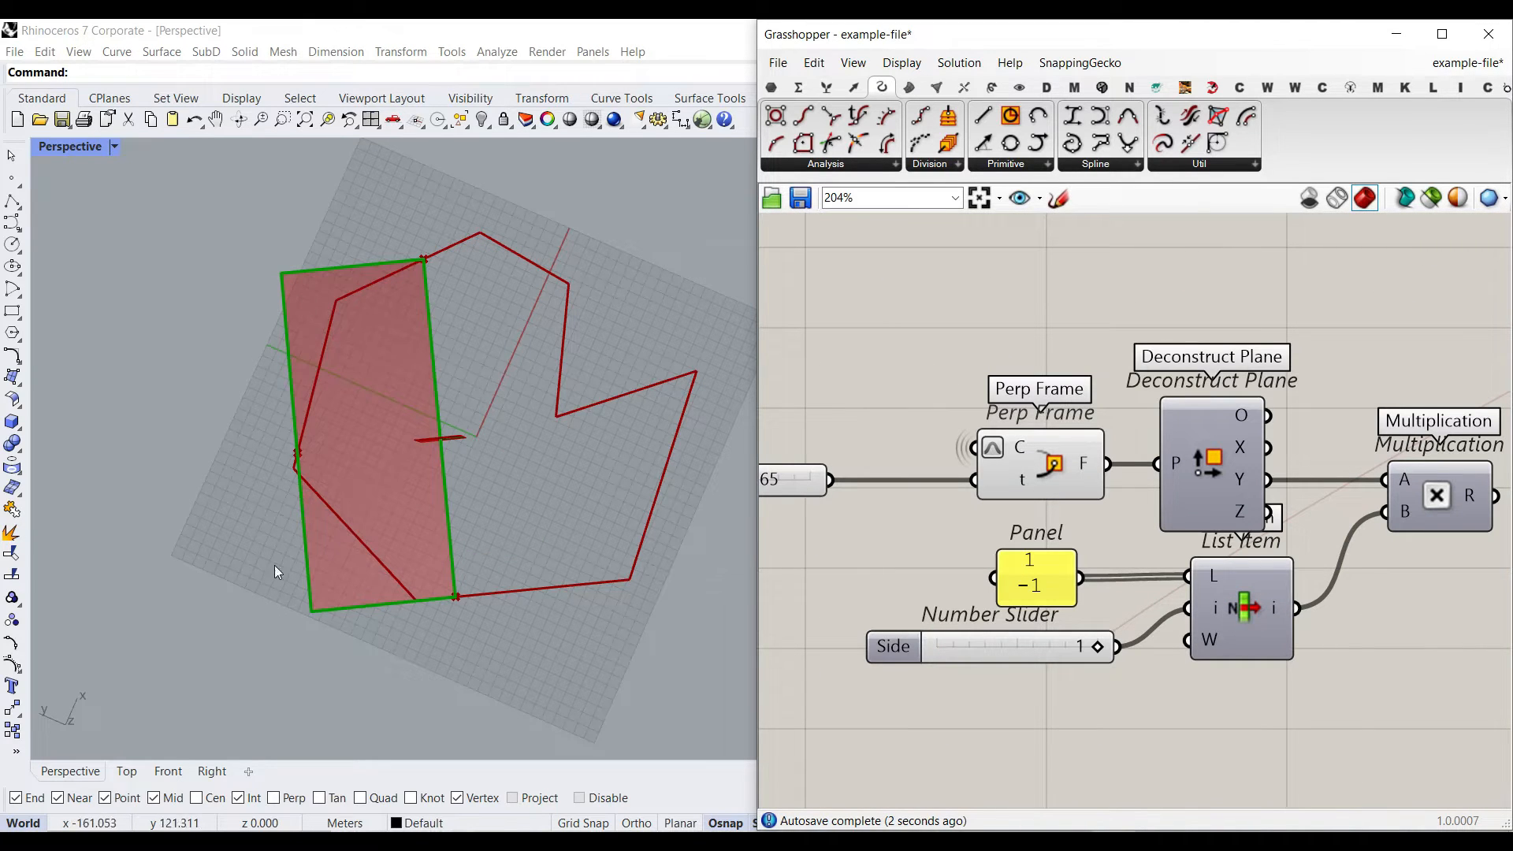
pyautogui.moveTo(1097, 652); pyautogui.dragTo(967, 654)
# Step: Examine the Trim with Region component's curve and region inputs and its Co output feeding List Length
pyautogui.scroll(-5, 1103, 637)
pyautogui.moveTo(1324, 495); pyautogui.dragTo(705, 619, button='right')
pyautogui.scroll(3, 1206, 426)
pyautogui.moveTo(1178, 491); pyautogui.dragTo(1095, 442, button='right')
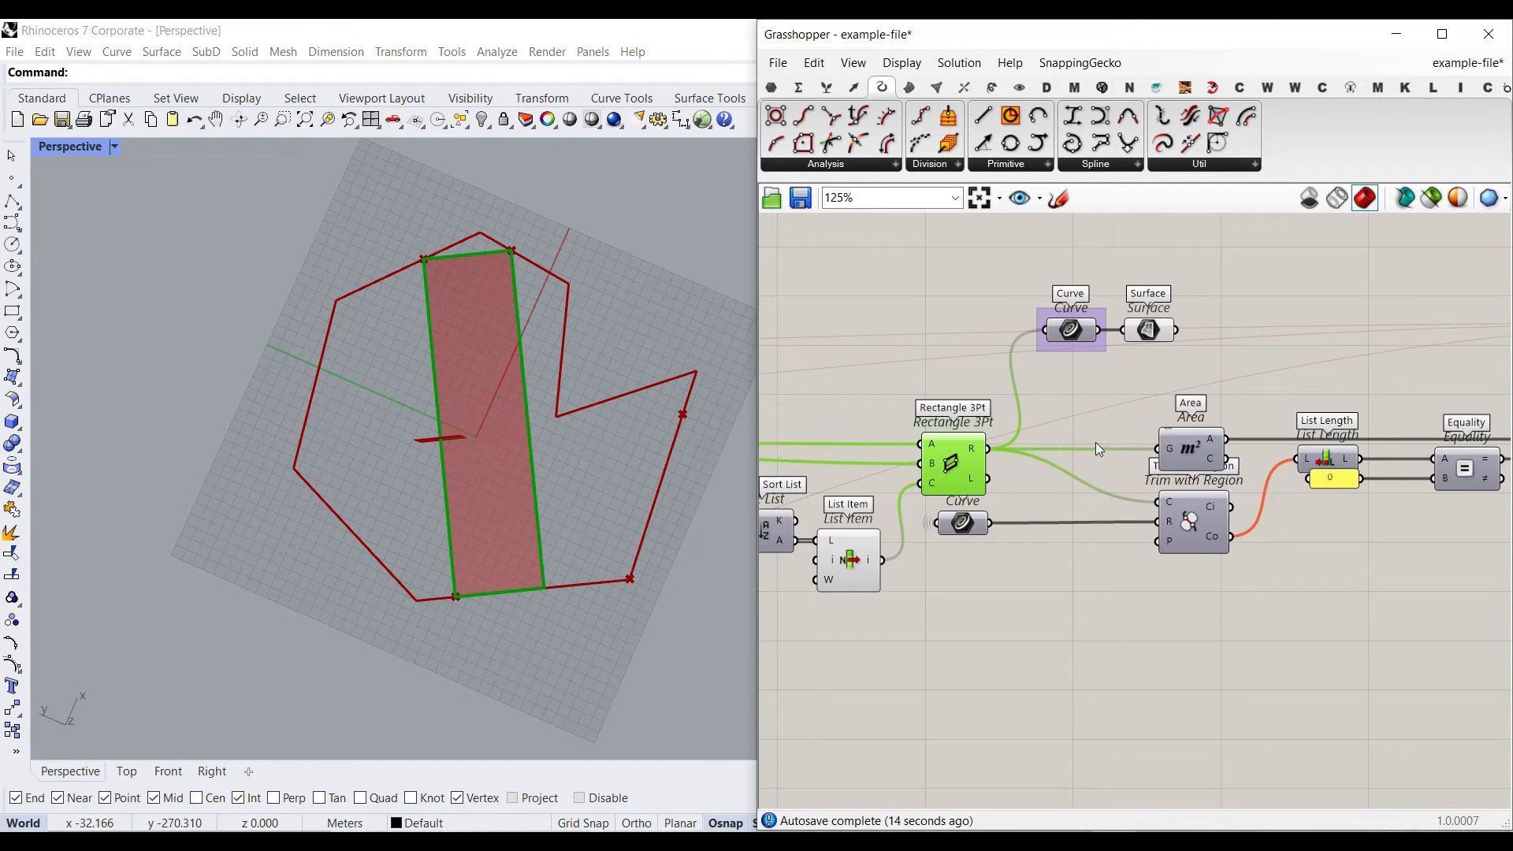
pyautogui.scroll(3, 1173, 438)
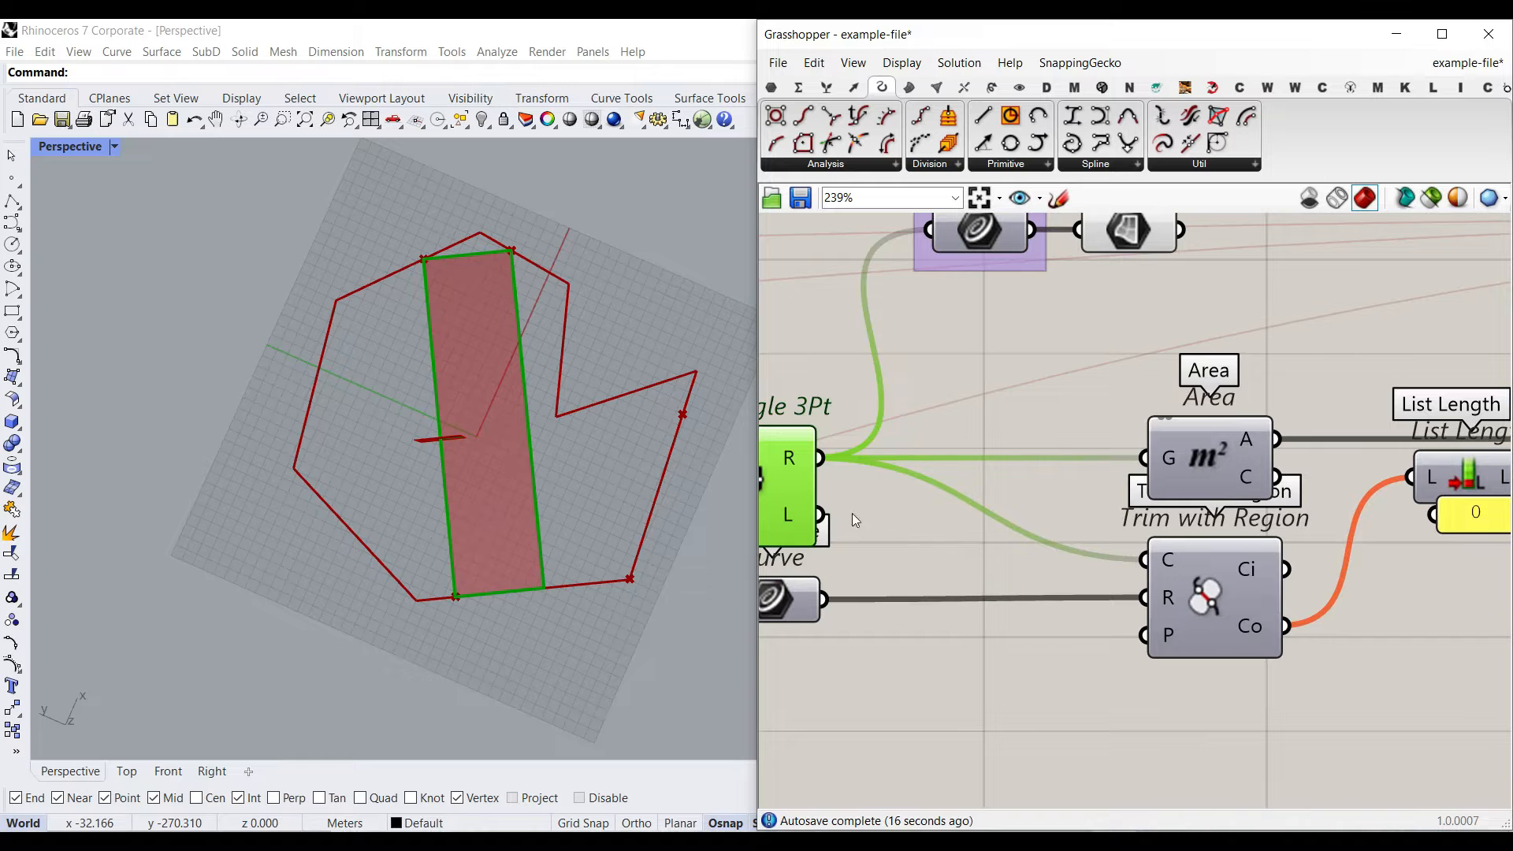
# Step: Set the Side slider to 1 and inspect where the rectangle crosses the boundary curve
pyautogui.moveTo(954, 682); pyautogui.dragTo(1205, 585, button='right')
pyautogui.scroll(-4, 1206, 585)
pyautogui.moveTo(965, 612); pyautogui.dragTo(1276, 495, button='right')
pyautogui.scroll(4, 848, 642)
pyautogui.moveTo(781, 638); pyautogui.dragTo(930, 642)
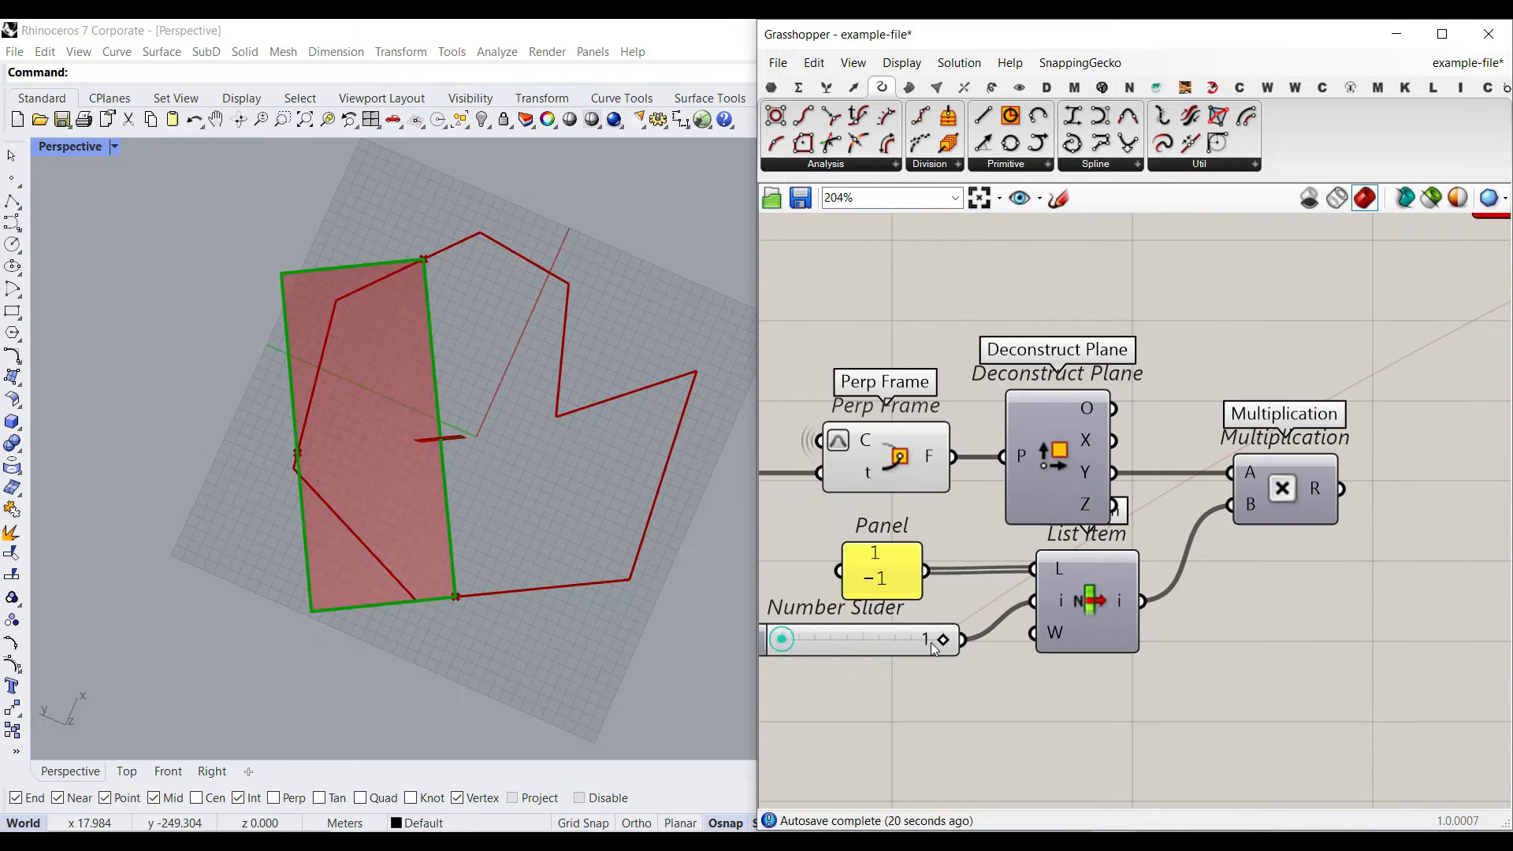
pyautogui.scroll(5, 339, 543)
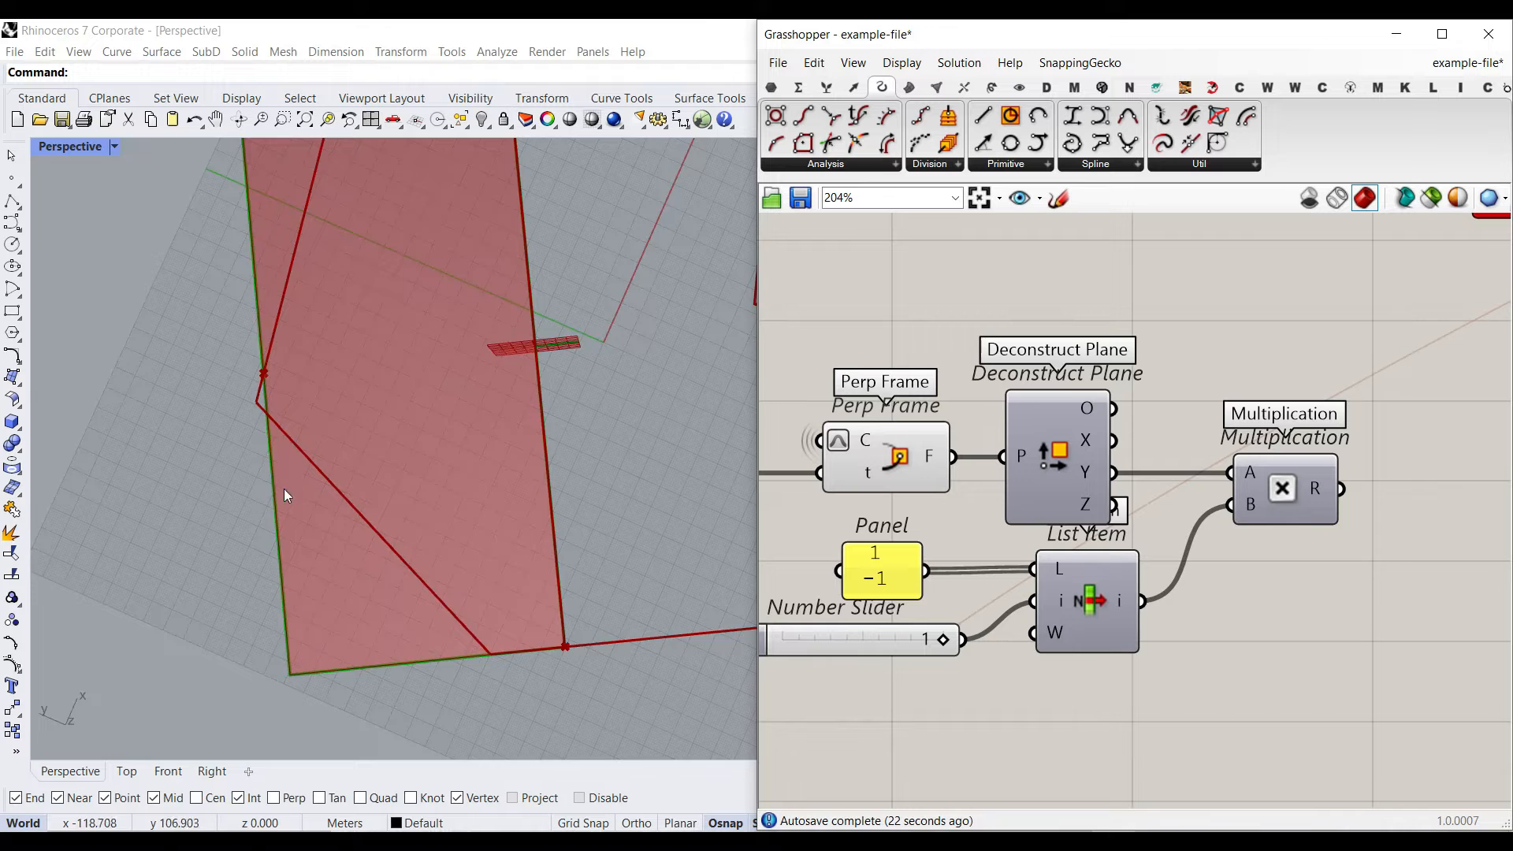
pyautogui.scroll(-3, 283, 488)
pyautogui.scroll(-5, 1010, 511)
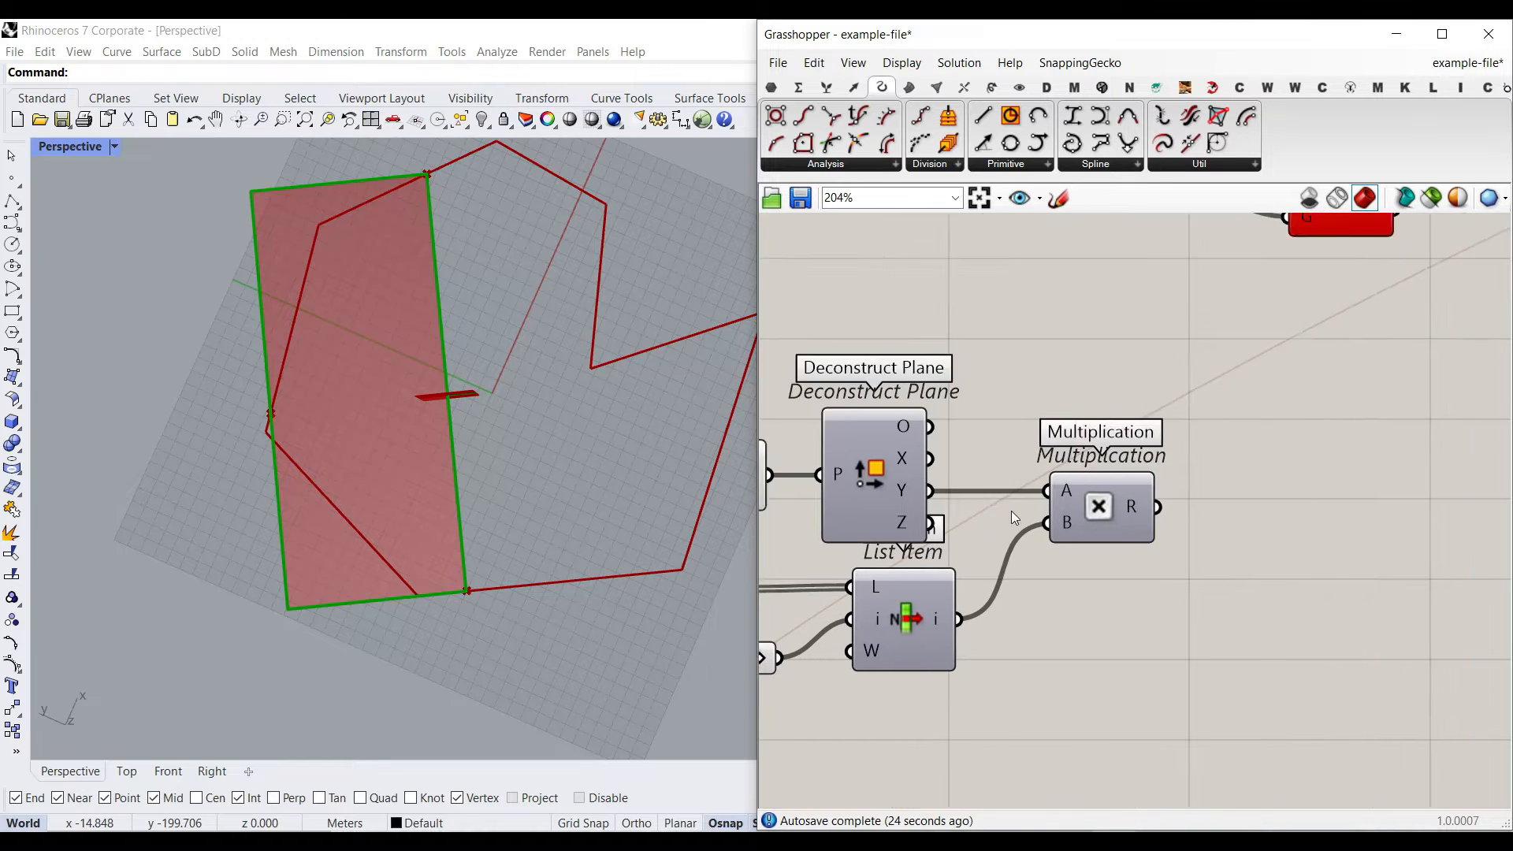
# Step: Look up the Trim with Region component among the Intersect category's Region components
pyautogui.scroll(5, 1084, 361)
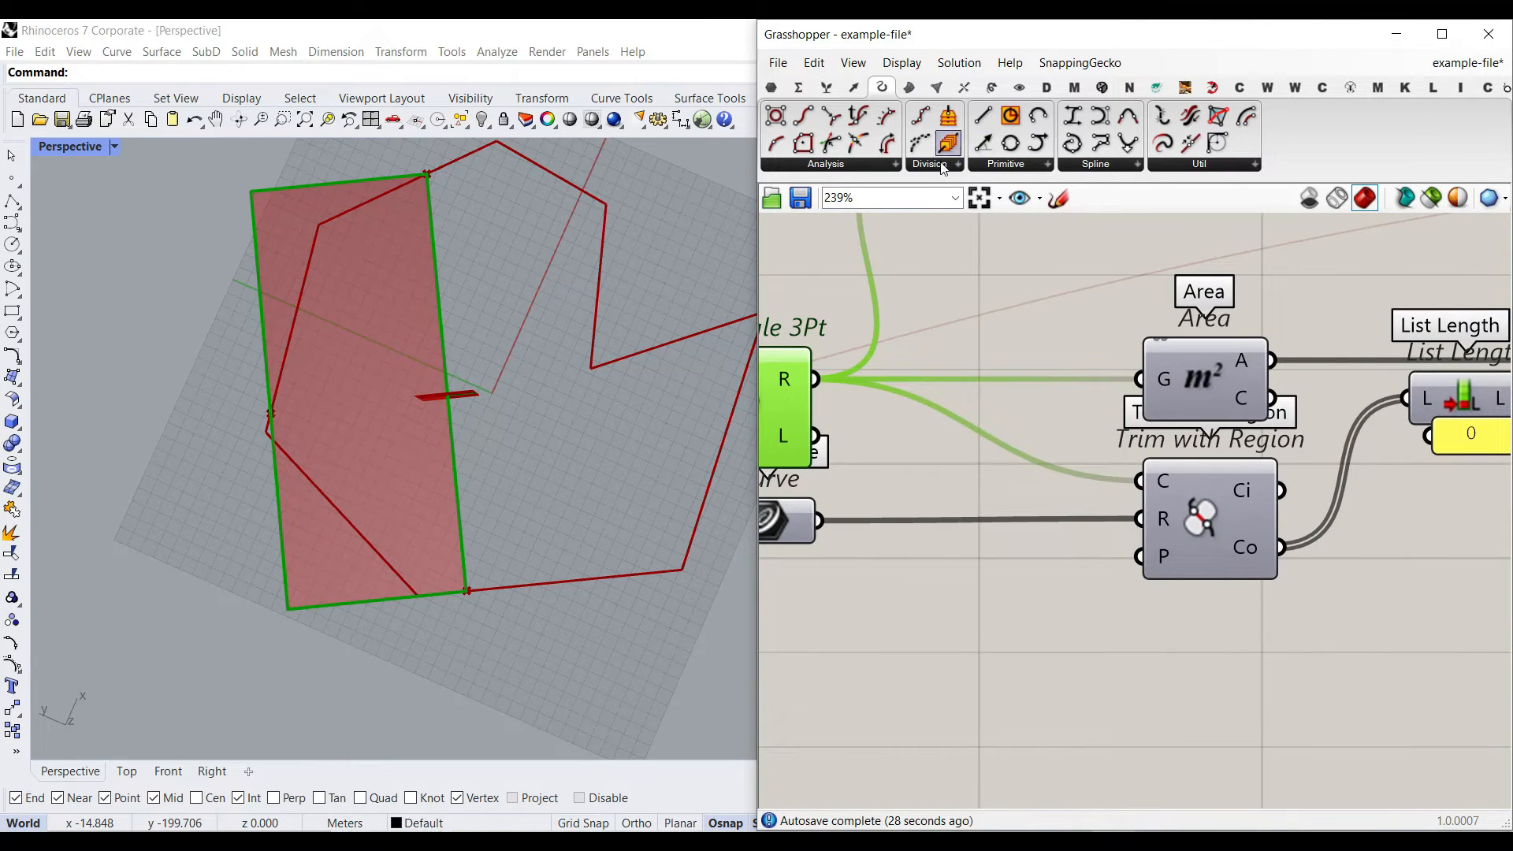
pyautogui.click(966, 88)
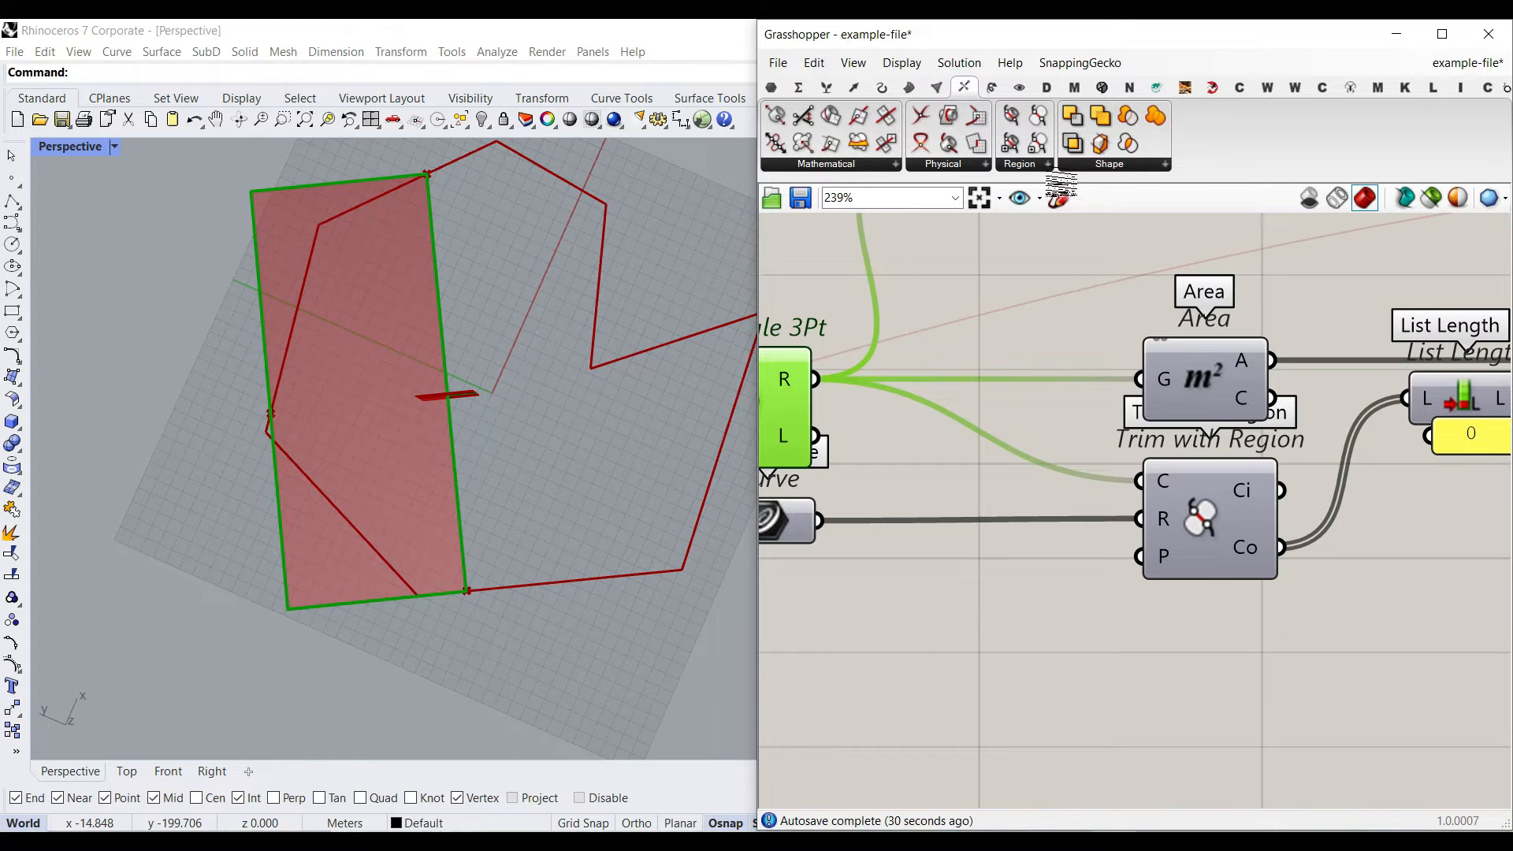
pyautogui.click(1016, 165)
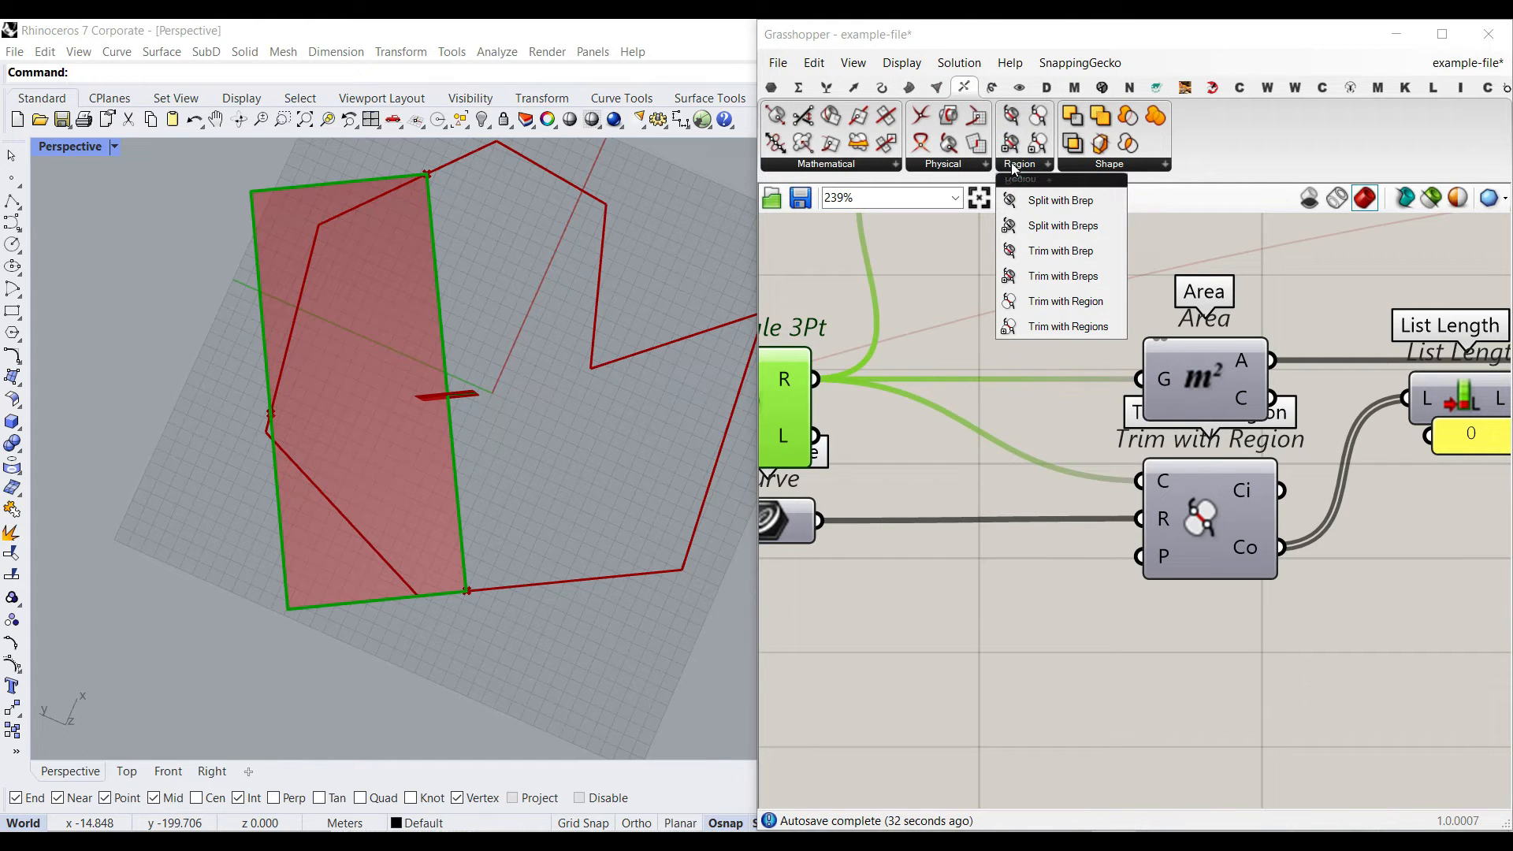
pyautogui.click(909, 529)
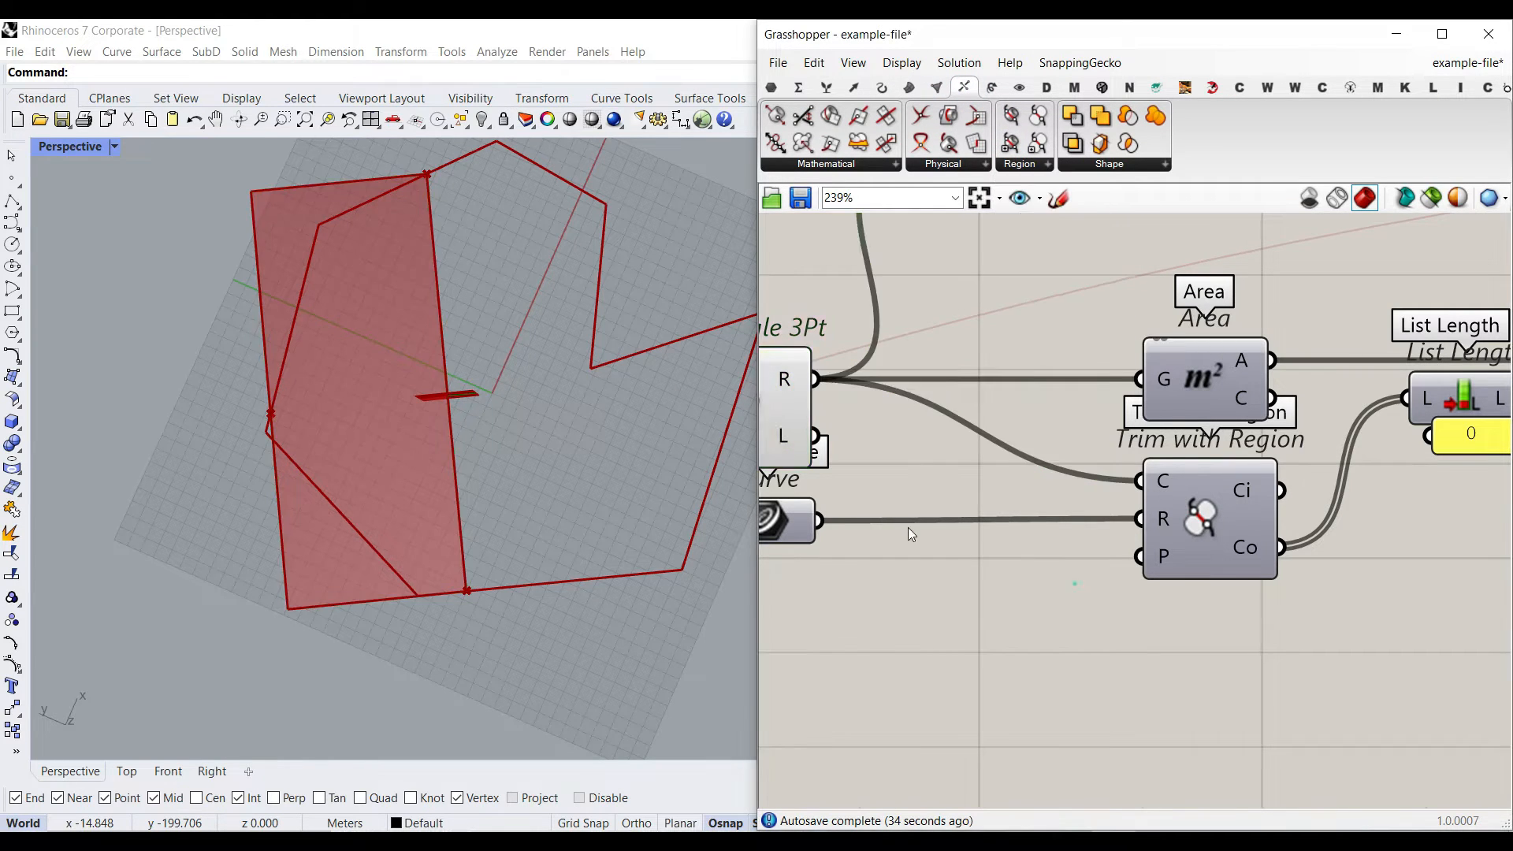
# Step: Examine the Rectangle 3Pt and Curve inputs of Trim with Region, switching the Curve parameter's preview and restoring it
pyautogui.moveTo(905, 586); pyautogui.dragTo(1074, 583, button='right')
pyautogui.click(914, 394)
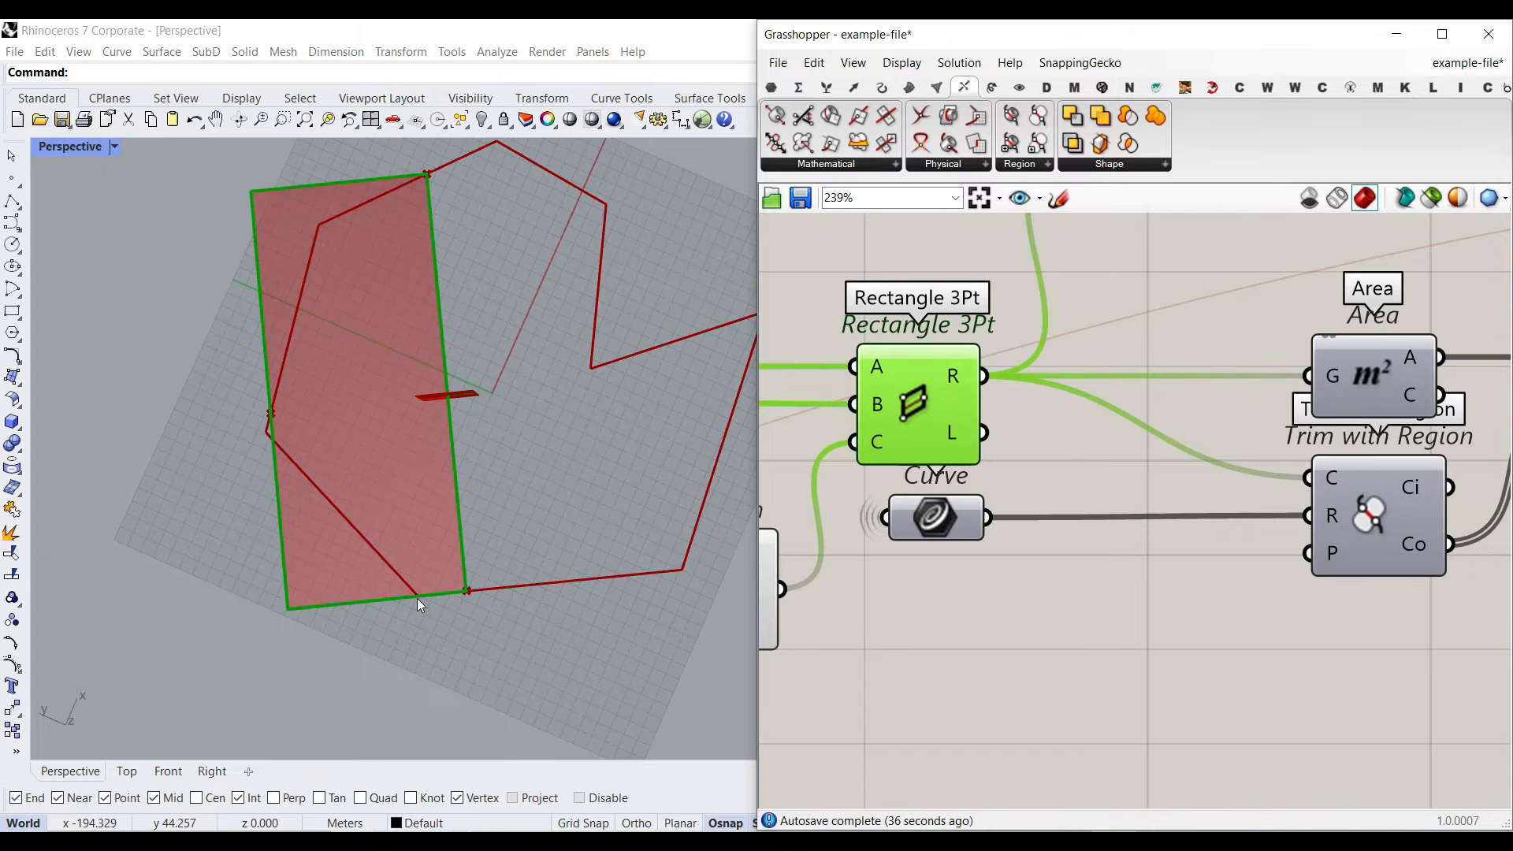
pyautogui.click(1353, 532)
pyautogui.click(918, 521)
pyautogui.rightClick(929, 516)
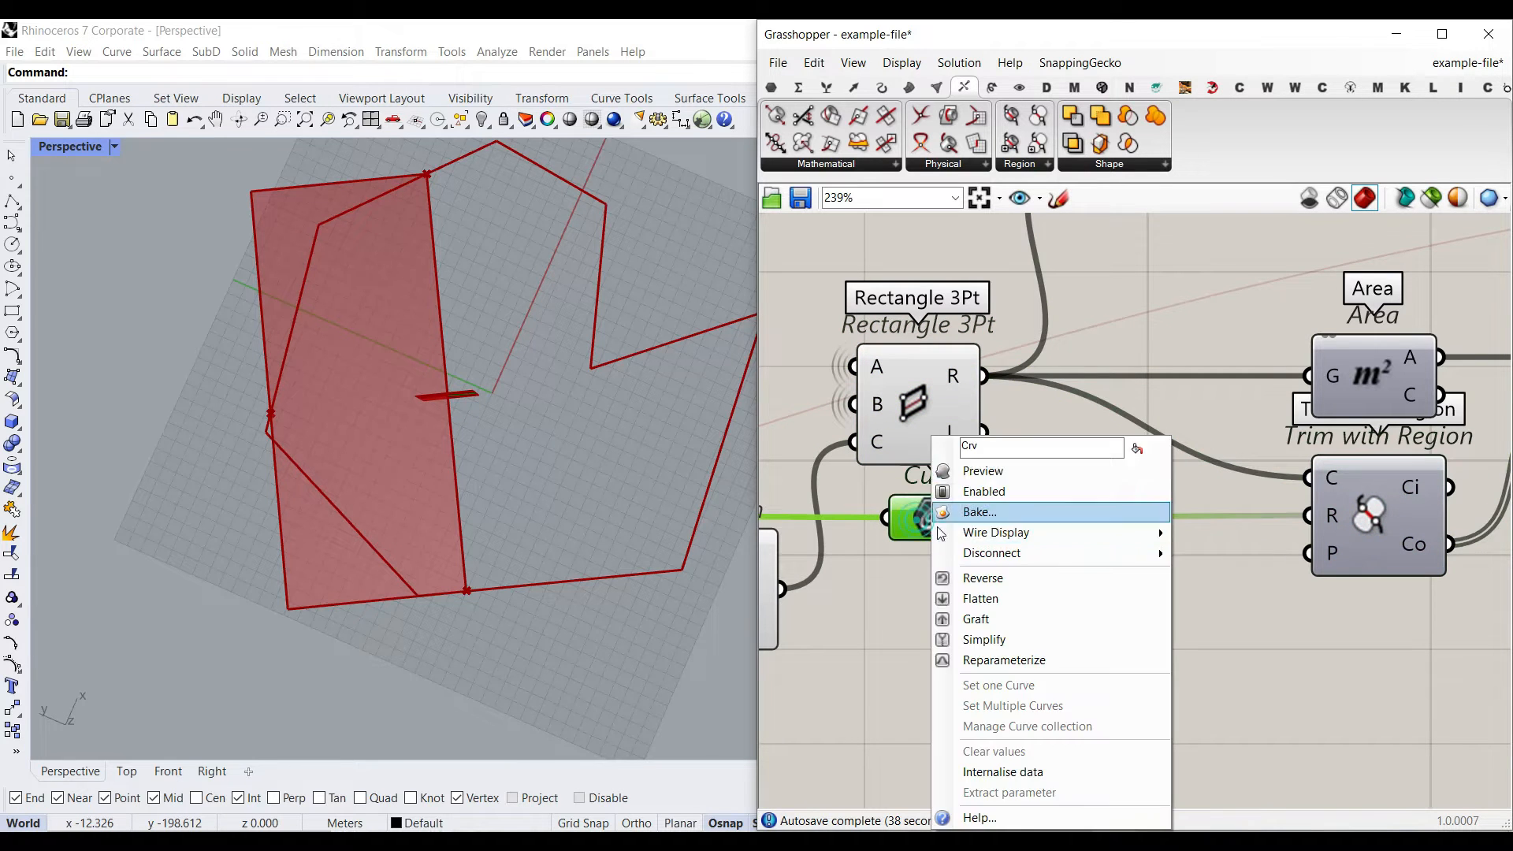
pyautogui.click(963, 473)
pyautogui.rightClick(930, 516)
pyautogui.click(980, 464)
pyautogui.moveTo(1218, 545); pyautogui.dragTo(1021, 553, button='right')
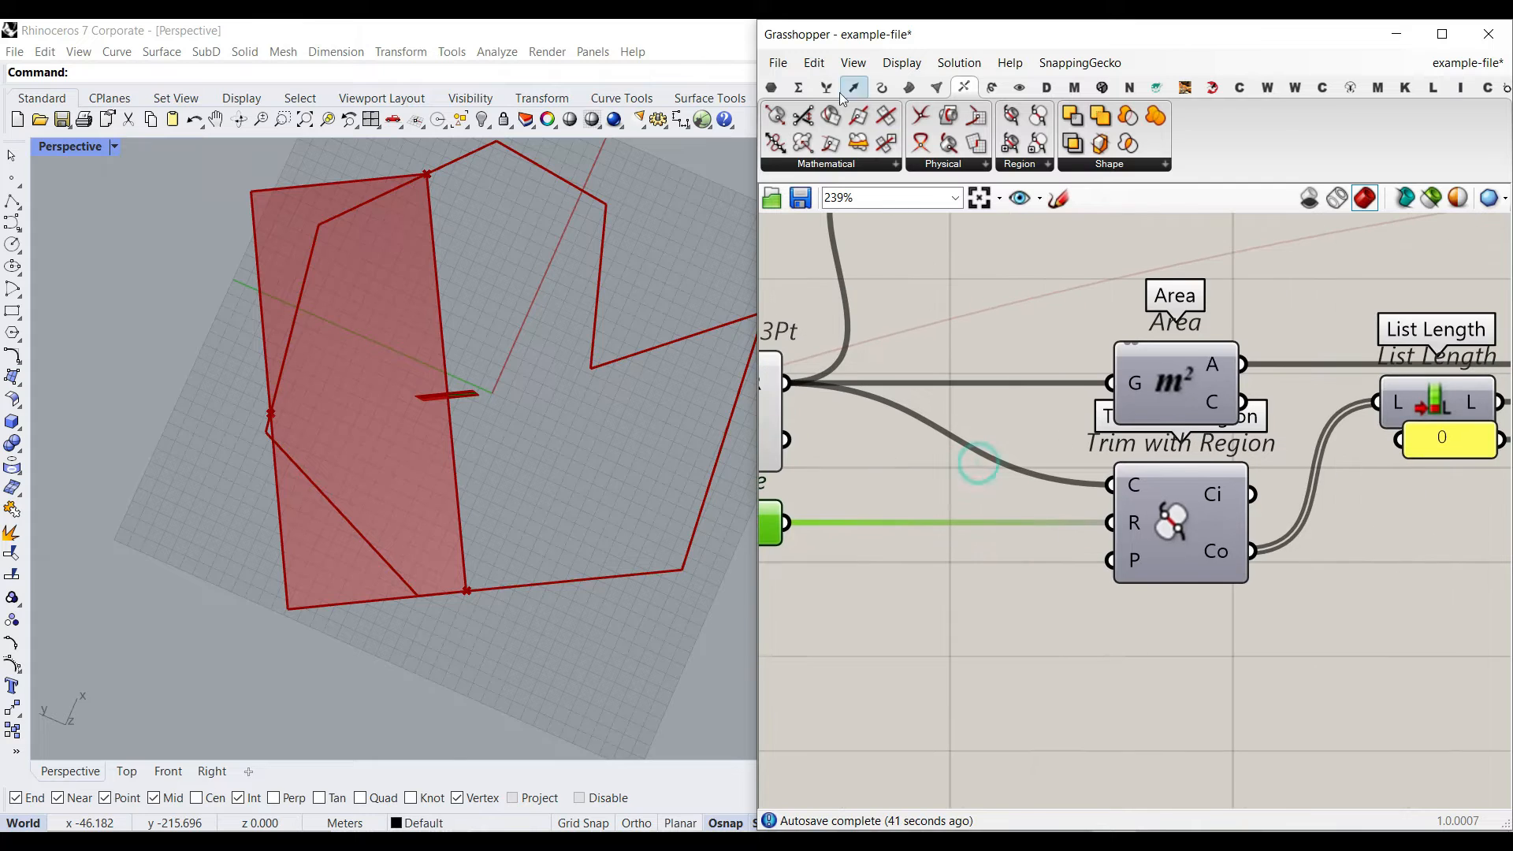
# Step: Add a Curve parameter below Trim with Region and connect the Co output to it to preview the outside segments
pyautogui.click(771, 89)
pyautogui.click(832, 143)
pyautogui.click(1324, 617)
pyautogui.moveTo(1253, 552); pyautogui.dragTo(1274, 618)
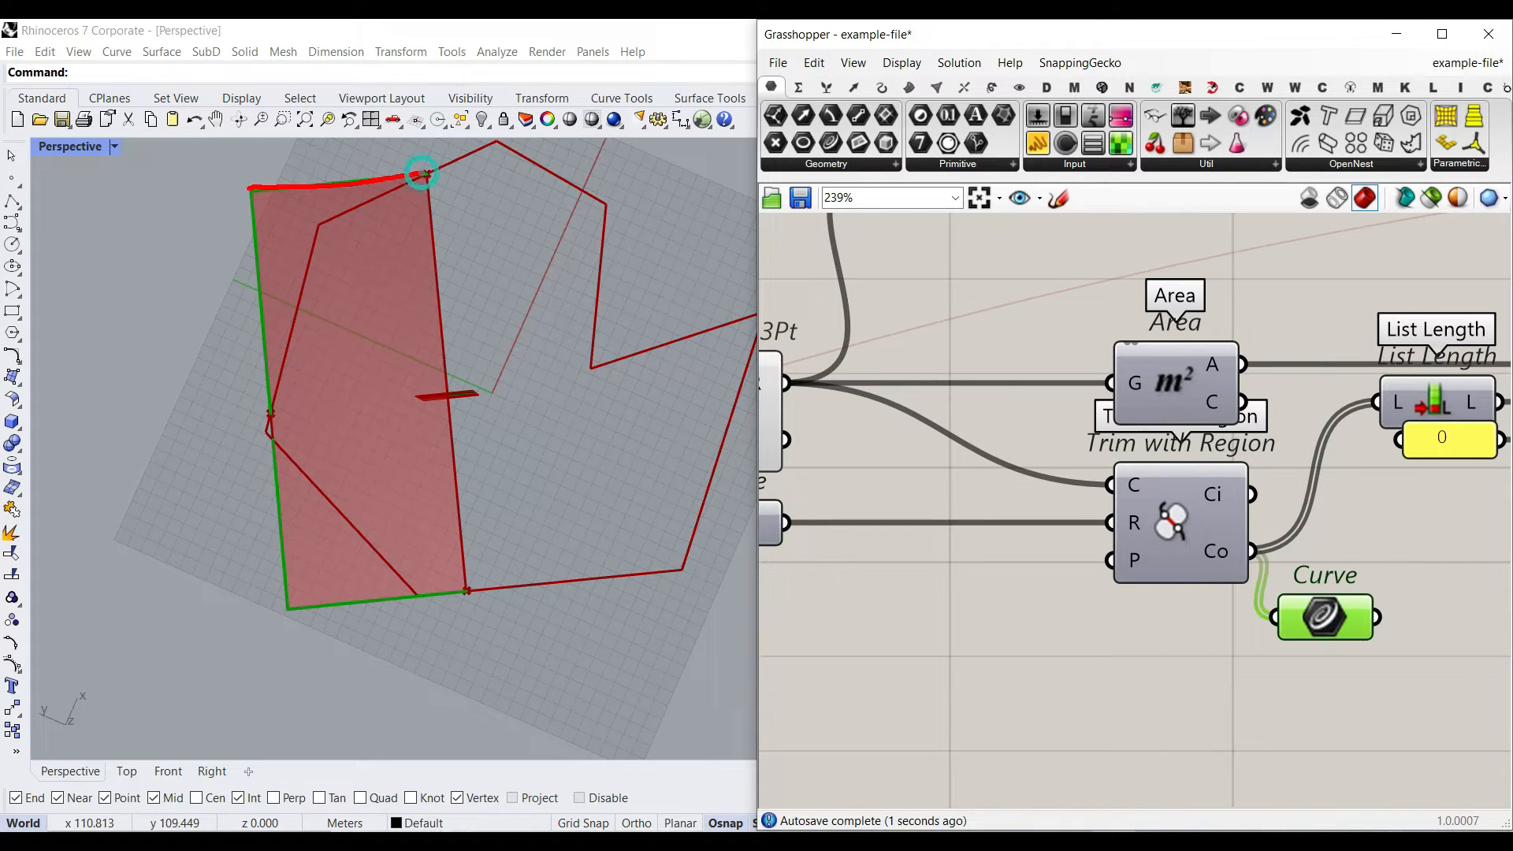
pyautogui.moveTo(273, 443)
pyautogui.mouseDown()
pyautogui.moveTo(296, 611)
pyautogui.moveTo(438, 603)
pyautogui.mouseUp()
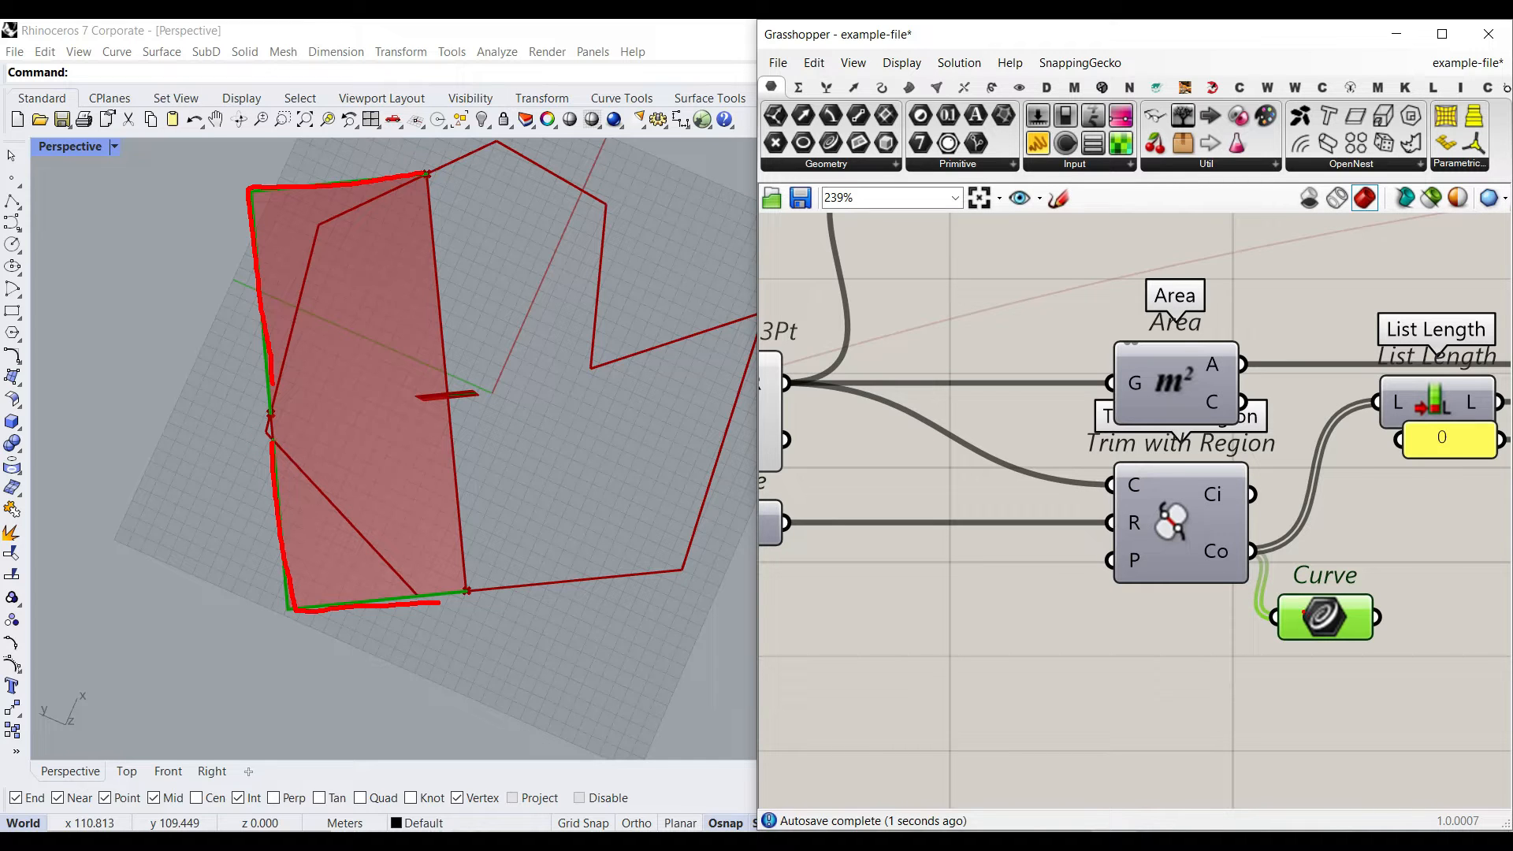
pyautogui.press('Escape')
# Step: Examine how List Length is compared with 0 in Equality and converted through Integer ahead of Multiplication
pyautogui.moveTo(1359, 530); pyautogui.dragTo(1179, 528, button='right')
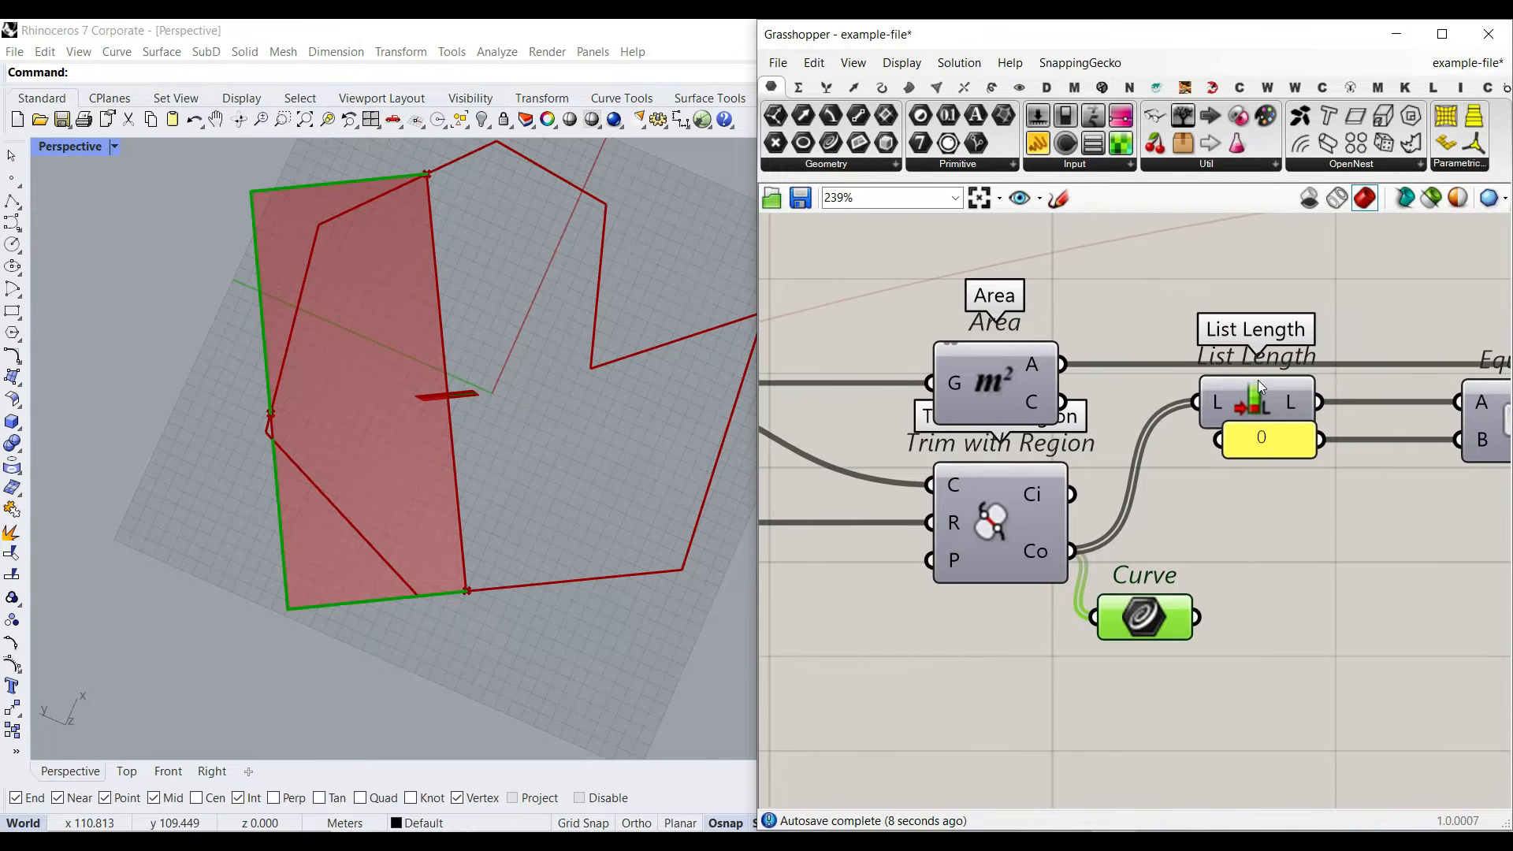
pyautogui.moveTo(1298, 410)
pyautogui.moveTo(1349, 366)
pyautogui.mouseDown()
pyautogui.moveTo(1318, 394)
pyautogui.moveTo(1365, 368)
pyautogui.mouseUp()
pyautogui.press('Escape')
pyautogui.moveTo(1432, 471); pyautogui.dragTo(1098, 513, button='right')
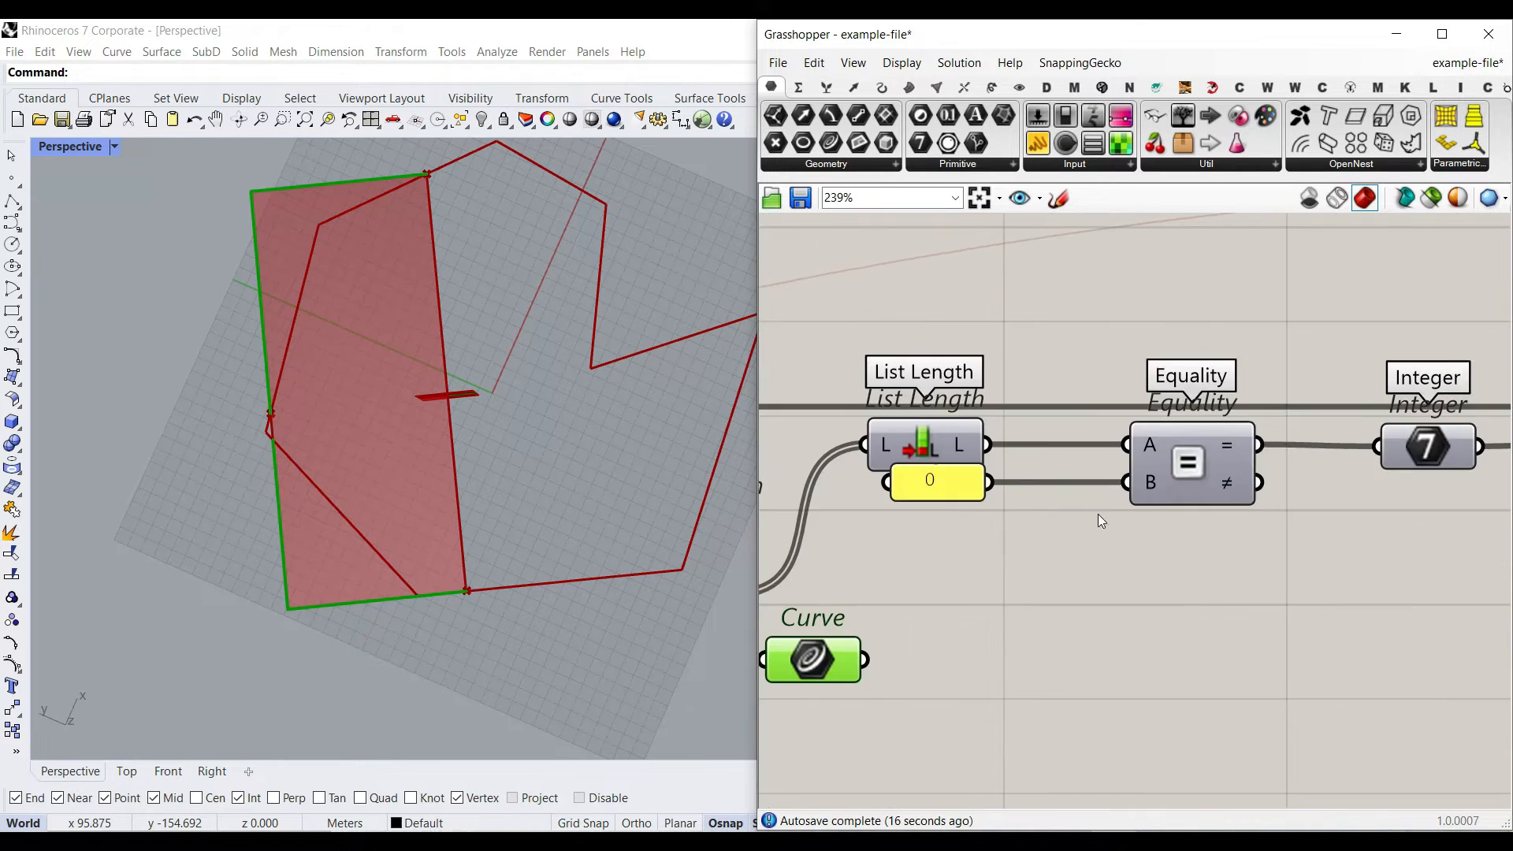
pyautogui.scroll(1, 1076, 475)
pyautogui.moveTo(1282, 443); pyautogui.dragTo(1118, 447, button='right')
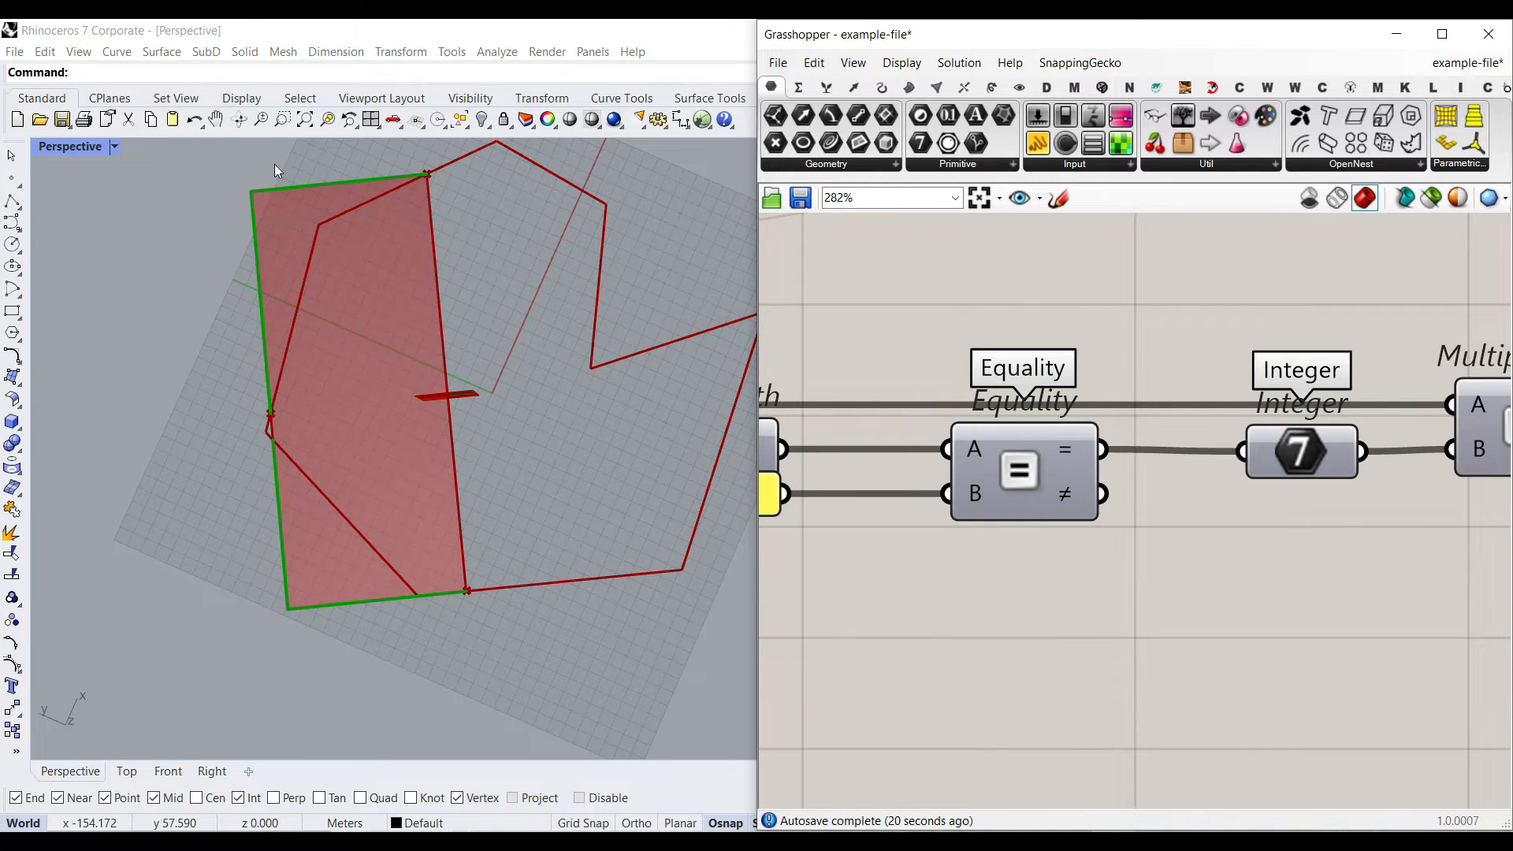
pyautogui.moveTo(1293, 482); pyautogui.dragTo(1172, 482, button='right')
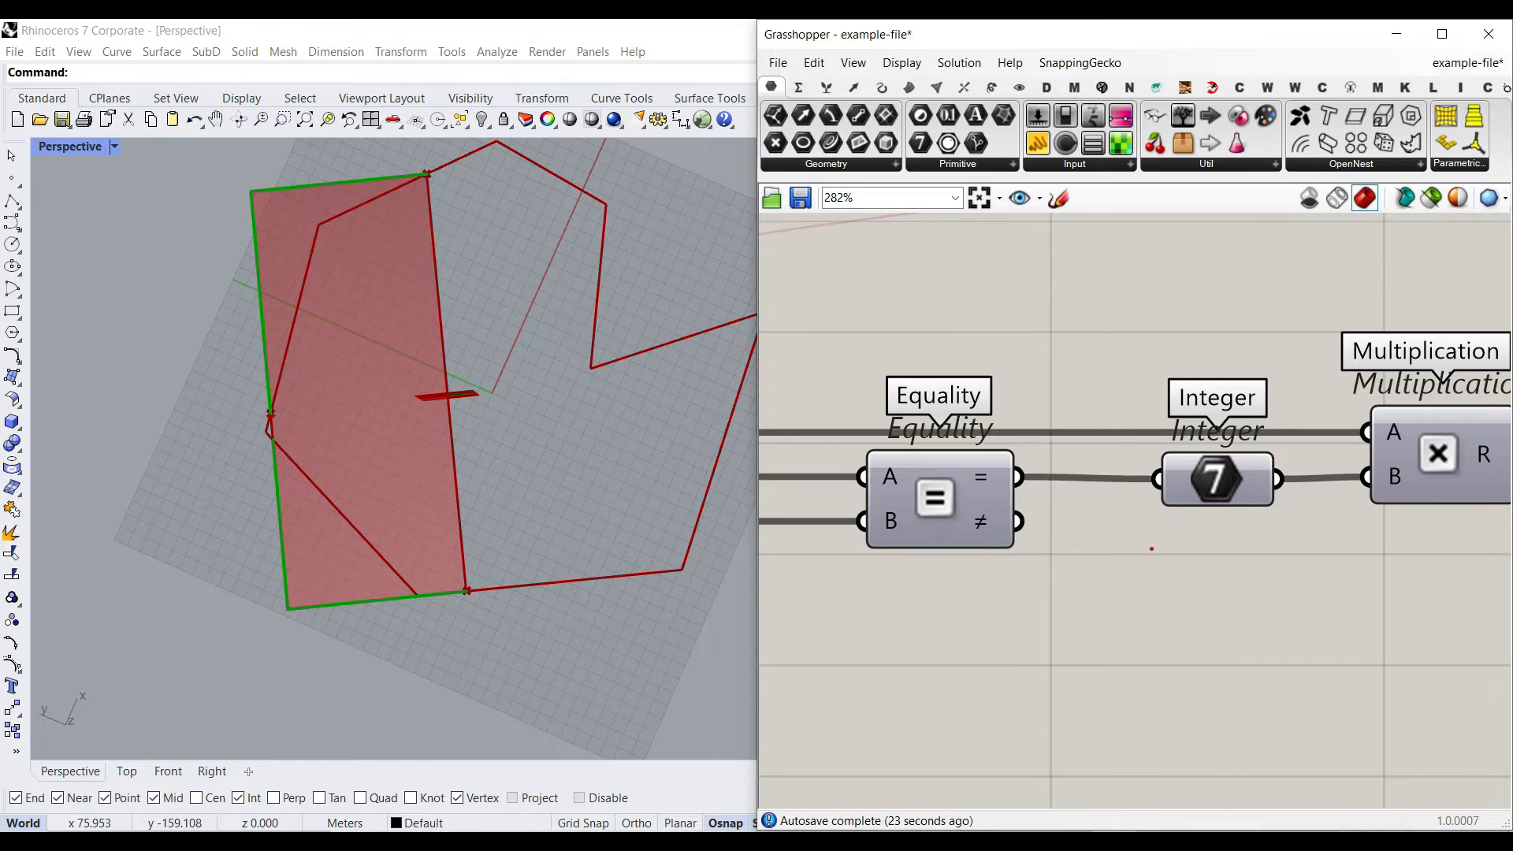
# Step: Annotate below the Integer component that "false = 0" and "True = 1", with arrows to Multiplication's B input, and clear the markup
pyautogui.write('false = 0')
pyautogui.press('Return')
pyautogui.write('True = 1')
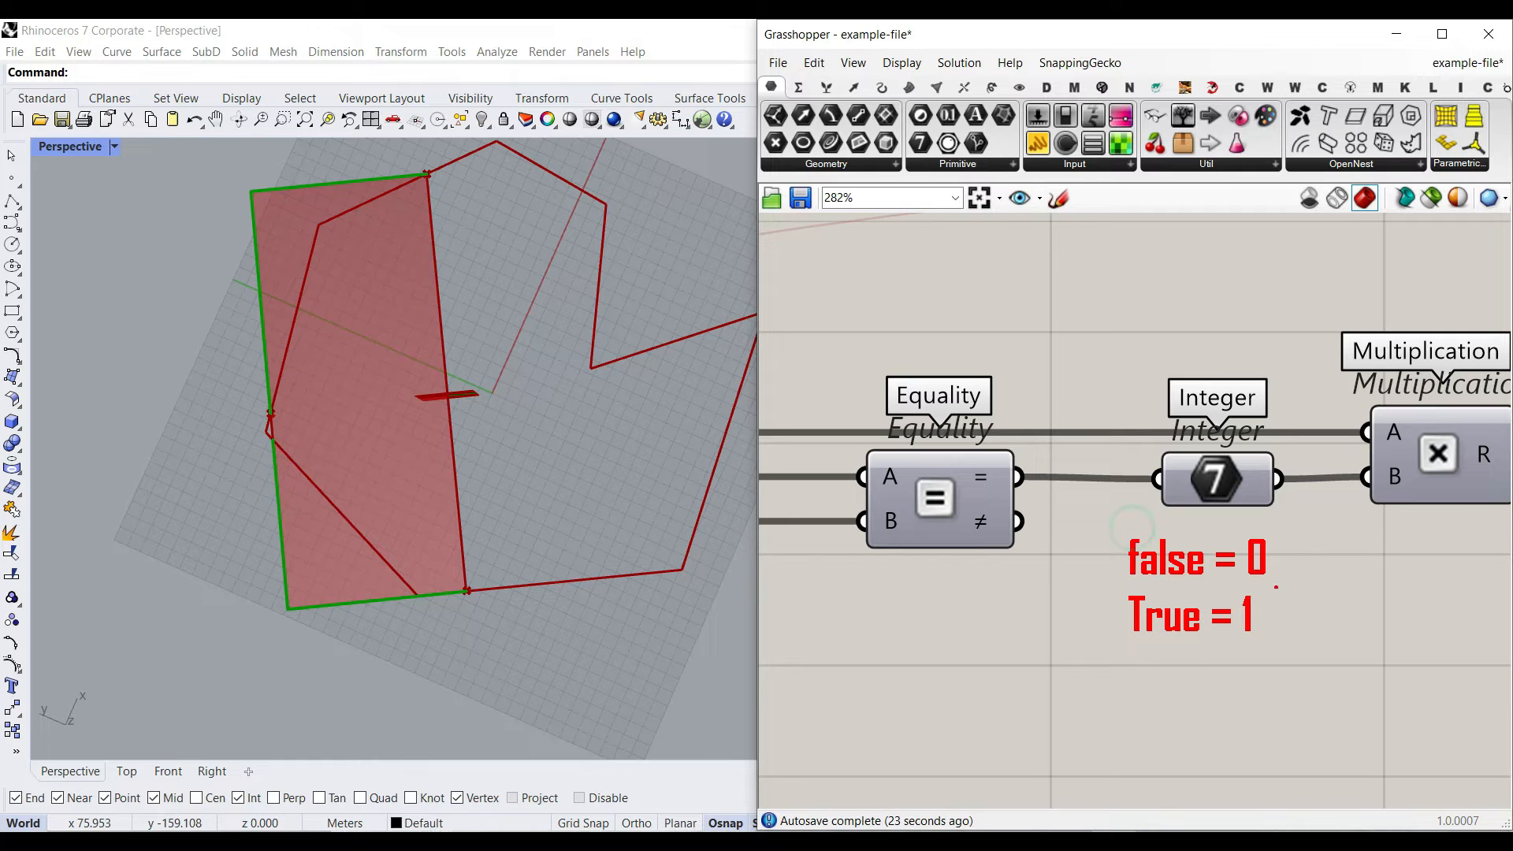
pyautogui.moveTo(1284, 557)
pyautogui.mouseDown()
pyautogui.moveTo(1338, 503)
pyautogui.moveTo(1349, 521)
pyautogui.mouseUp()
pyautogui.moveTo(1335, 384); pyautogui.dragTo(1337, 417)
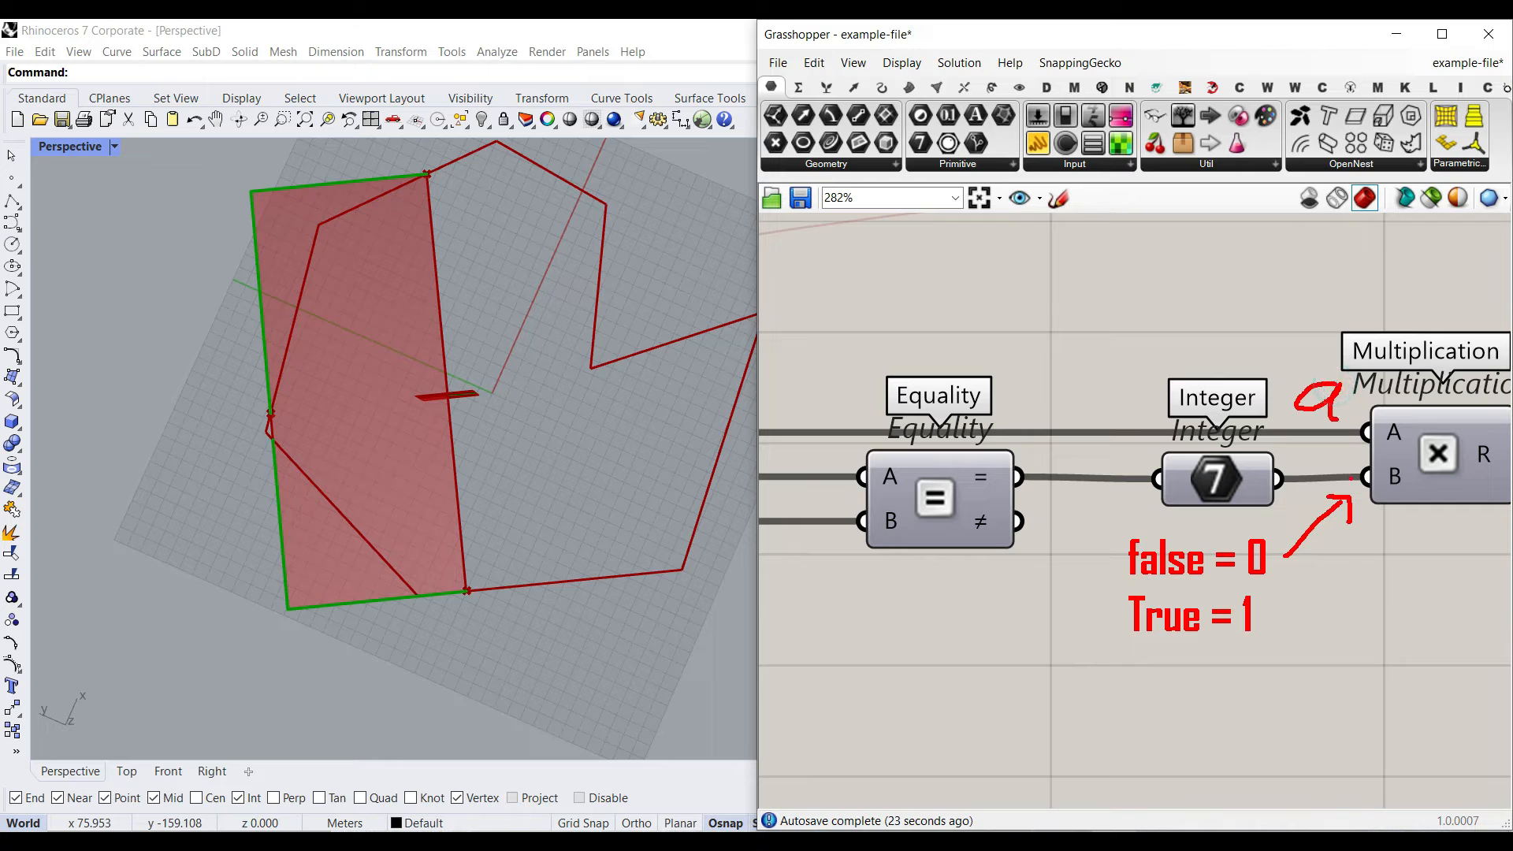
pyautogui.moveTo(1308, 561); pyautogui.dragTo(1342, 561)
pyautogui.moveTo(1289, 575)
pyautogui.mouseDown()
pyautogui.moveTo(1363, 574)
pyautogui.moveTo(1375, 549)
pyautogui.moveTo(1365, 561)
pyautogui.moveTo(1402, 589)
pyautogui.mouseUp()
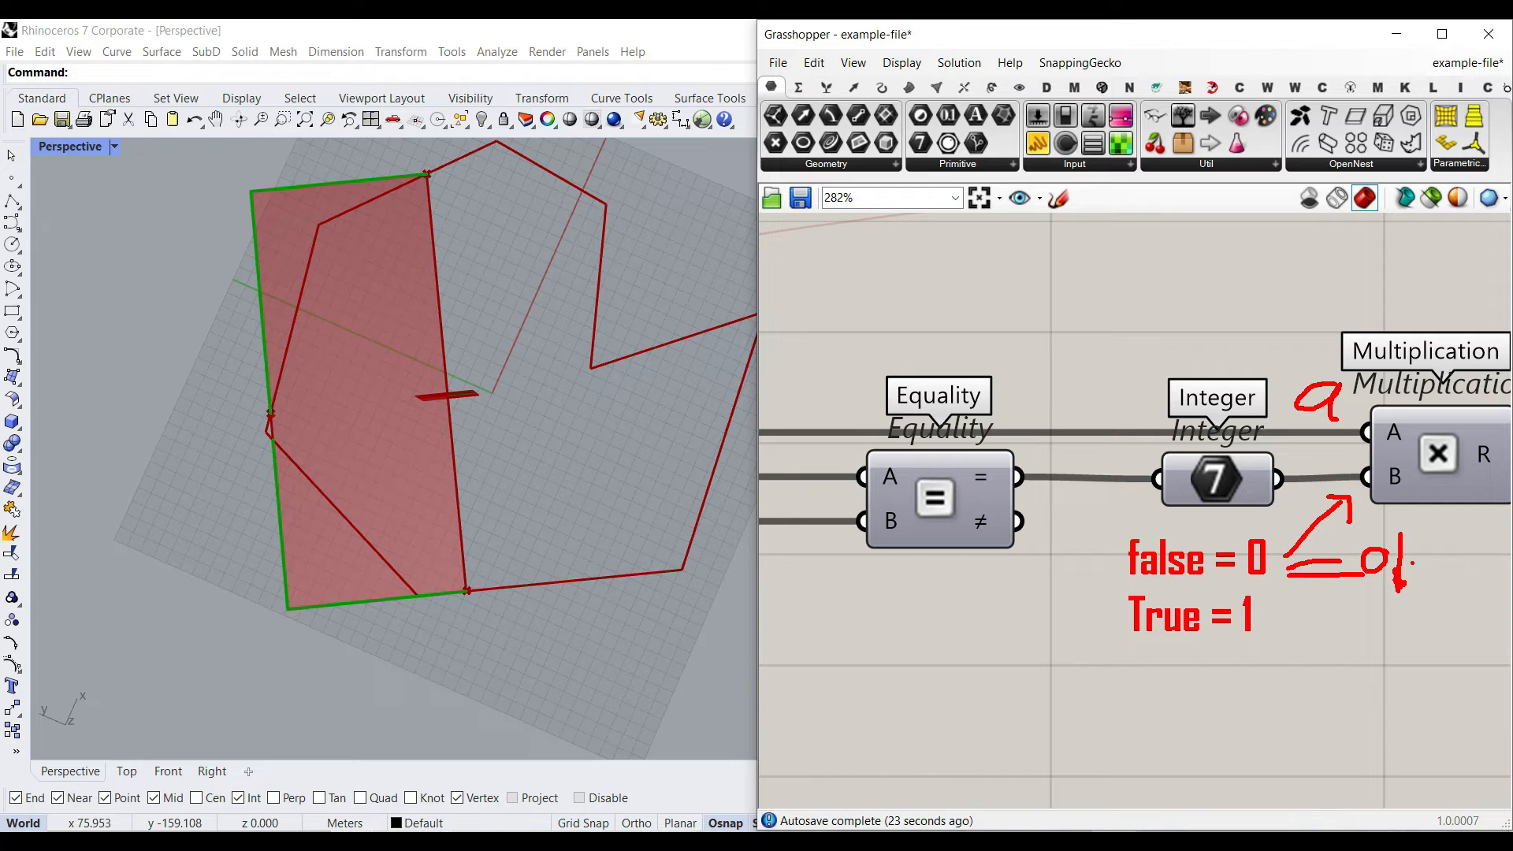
pyautogui.moveTo(1260, 621); pyautogui.dragTo(1348, 523)
pyautogui.moveTo(1388, 624)
pyautogui.mouseDown()
pyautogui.moveTo(1371, 644)
pyautogui.moveTo(1466, 603)
pyautogui.mouseUp()
pyautogui.press('Escape')
# Step: Move the Galapagos component above Multiplication and inspect its slider linking options
pyautogui.scroll(-4, 1192, 530)
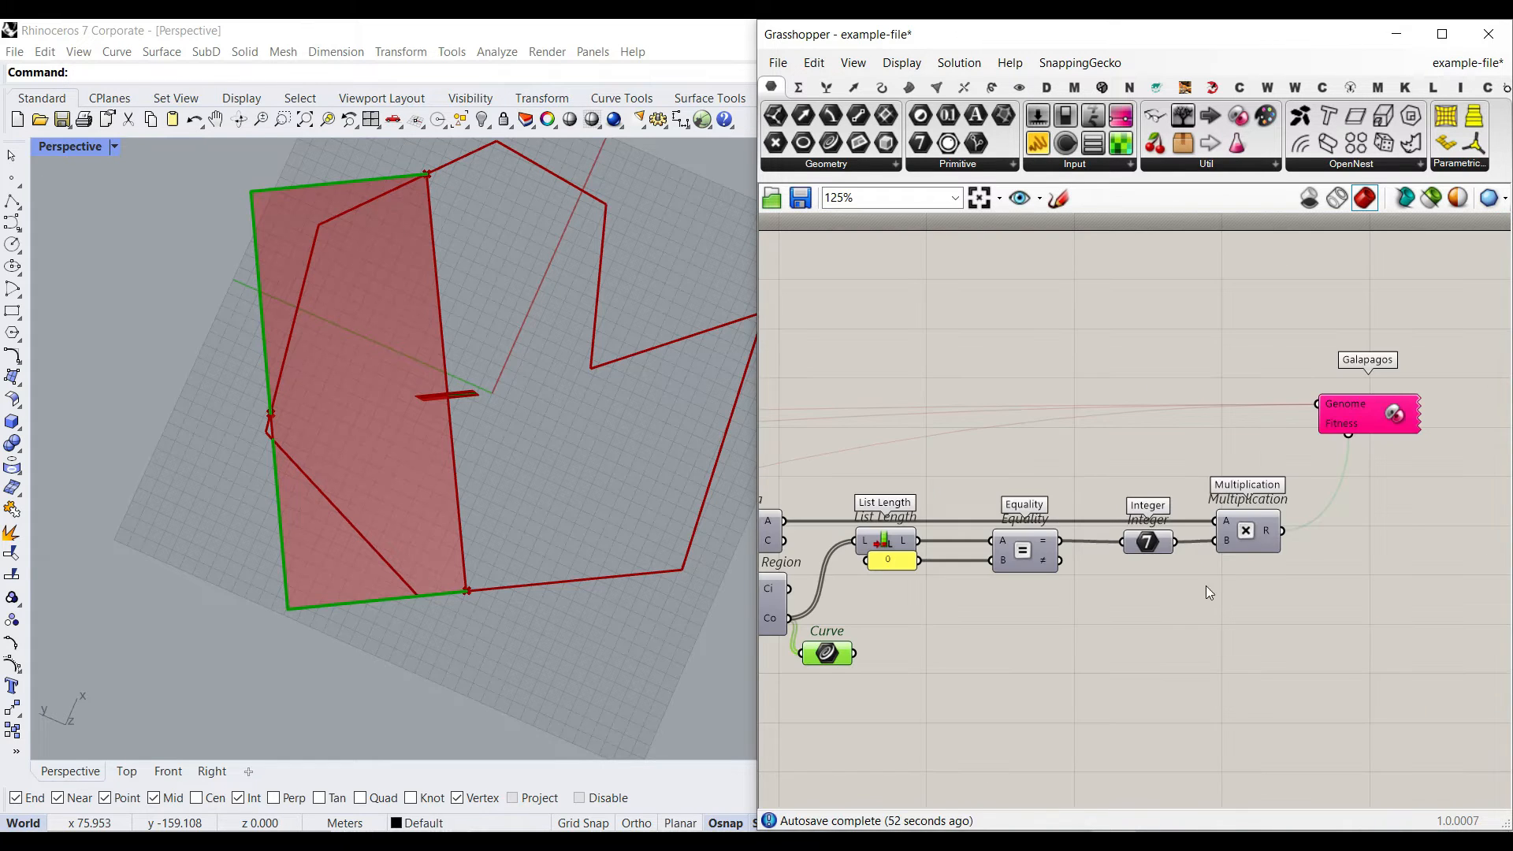
pyautogui.moveTo(1343, 406); pyautogui.dragTo(1196, 402)
pyautogui.rightClick(1193, 397)
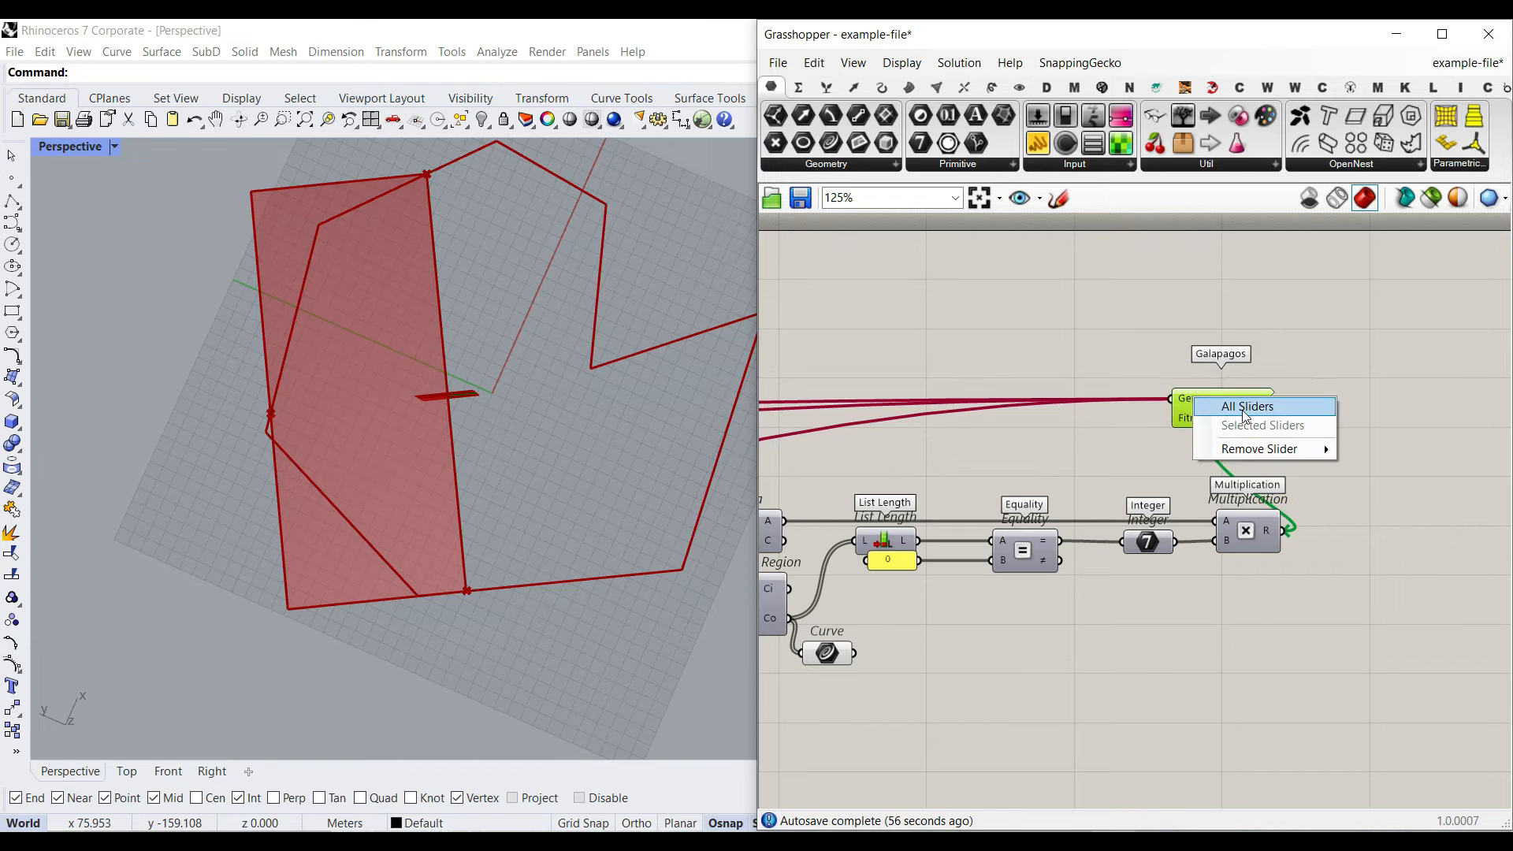
pyautogui.moveTo(1092, 452); pyautogui.dragTo(1153, 471, button='right')
pyautogui.scroll(-2, 1307, 438)
# Step: Move the Galapagos component near the number sliders and adjust the sliders that position the rectangle
pyautogui.moveTo(1313, 437); pyautogui.dragTo(984, 574)
pyautogui.scroll(-9, 1462, 511)
pyautogui.scroll(5, 1036, 544)
pyautogui.scroll(5, 991, 446)
pyautogui.scroll(1, 868, 456)
pyautogui.moveTo(851, 457); pyautogui.dragTo(842, 456)
pyautogui.moveTo(998, 619); pyautogui.dragTo(1002, 619)
pyautogui.scroll(-4, 1024, 555)
pyautogui.scroll(5, 1030, 556)
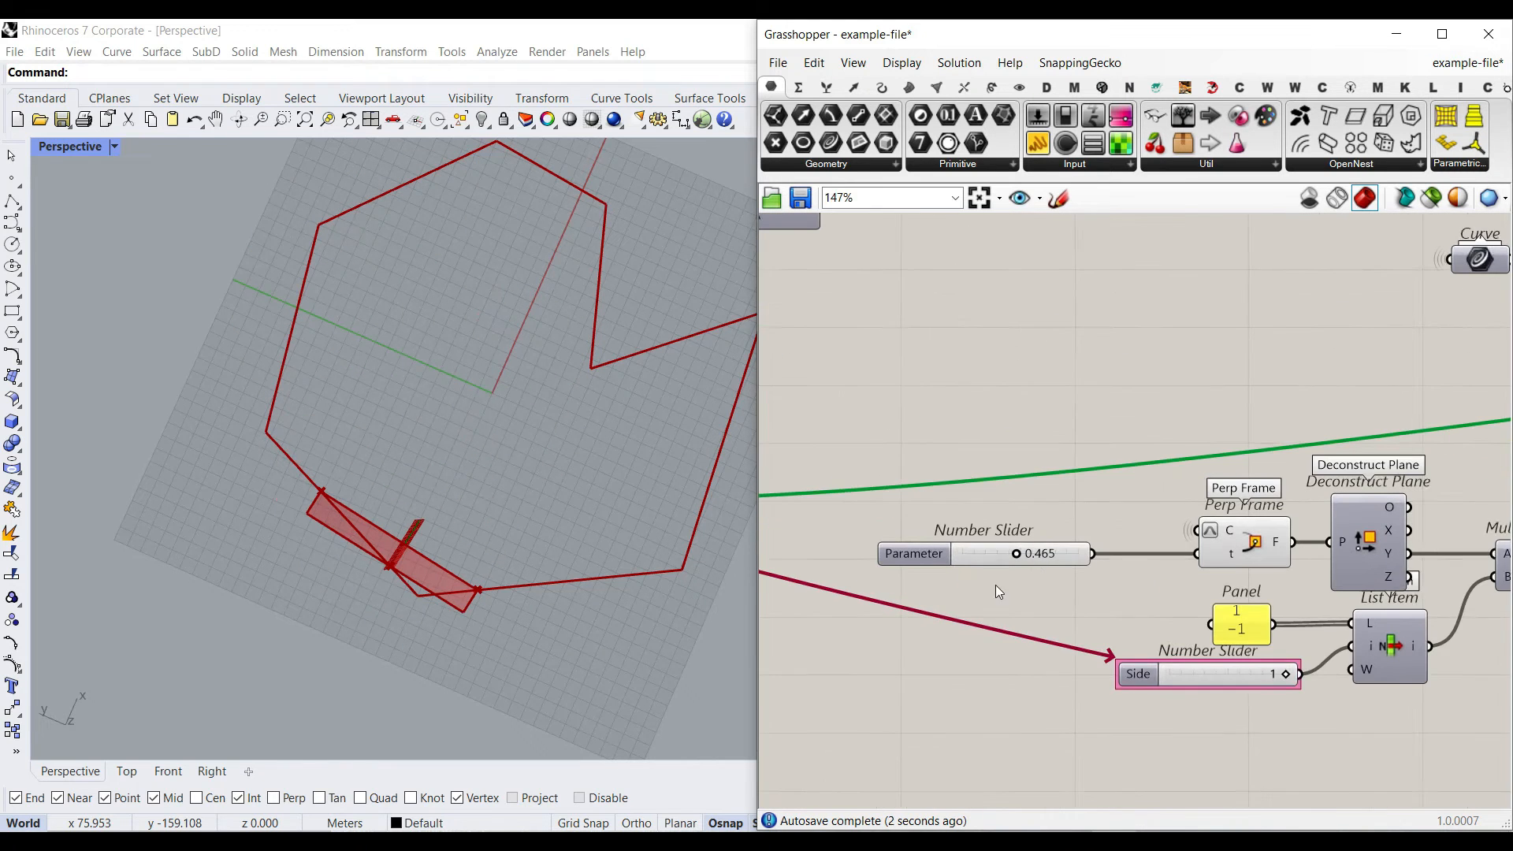
# Step: Connect the Galapagos Genome input to the number sliders, including the Parameter slider feeding Perp Frame
pyautogui.moveTo(1071, 575); pyautogui.dragTo(1166, 585, button='right')
pyautogui.scroll(-2, 1116, 565)
pyautogui.moveTo(876, 558); pyautogui.dragTo(1103, 532, button='right')
pyautogui.moveTo(972, 459); pyautogui.dragTo(1213, 580)
pyautogui.scroll(3, 1316, 479)
pyautogui.scroll(-4, 1057, 523)
pyautogui.moveTo(1144, 520); pyautogui.dragTo(1114, 598)
pyautogui.scroll(4, 1248, 631)
# Step: Return the Galapagos component to its place above Multiplication
pyautogui.scroll(-5, 961, 579)
pyautogui.scroll(-4, 990, 586)
pyautogui.moveTo(991, 587); pyautogui.dragTo(1222, 475)
pyautogui.scroll(6, 1353, 486)
pyautogui.scroll(3, 1225, 479)
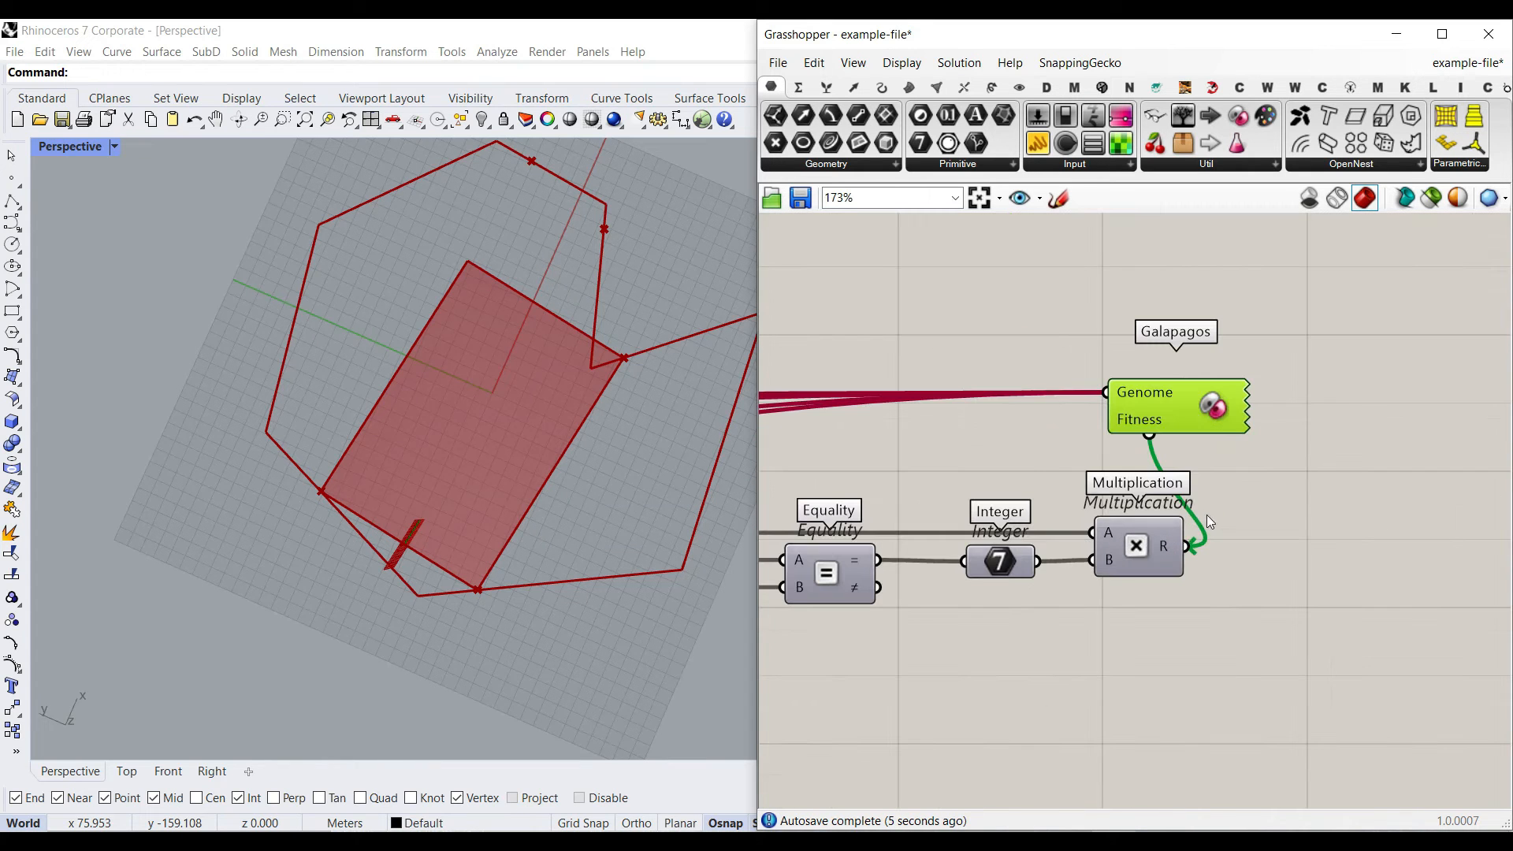
# Step: Open the Galapagos Editor and start the solver with fitness on Maximize
pyautogui.doubleClick(1209, 389)
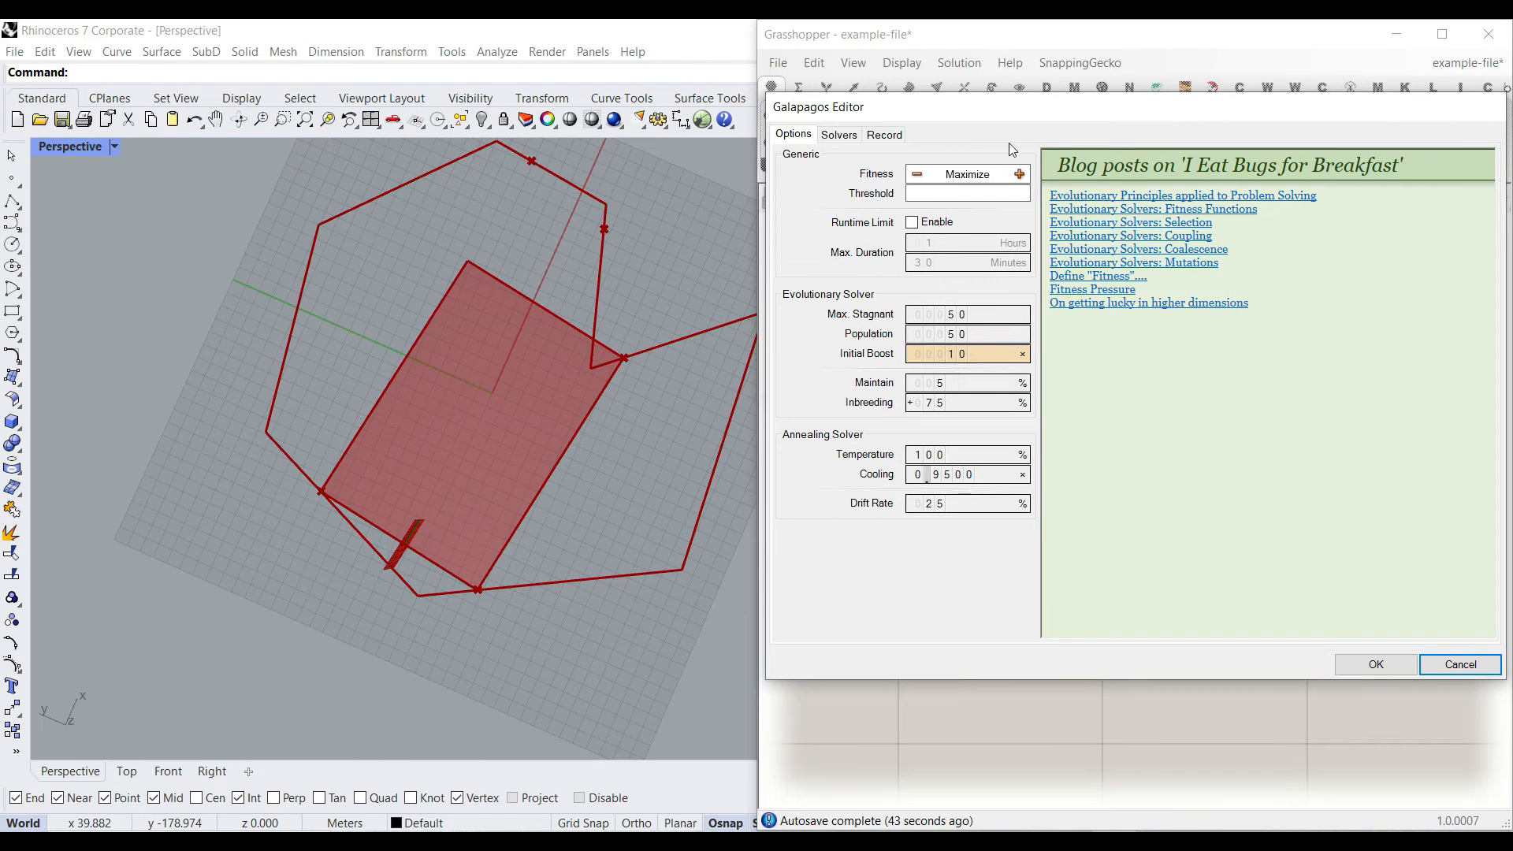
pyautogui.click(857, 140)
pyautogui.moveTo(968, 116); pyautogui.dragTo(893, 107)
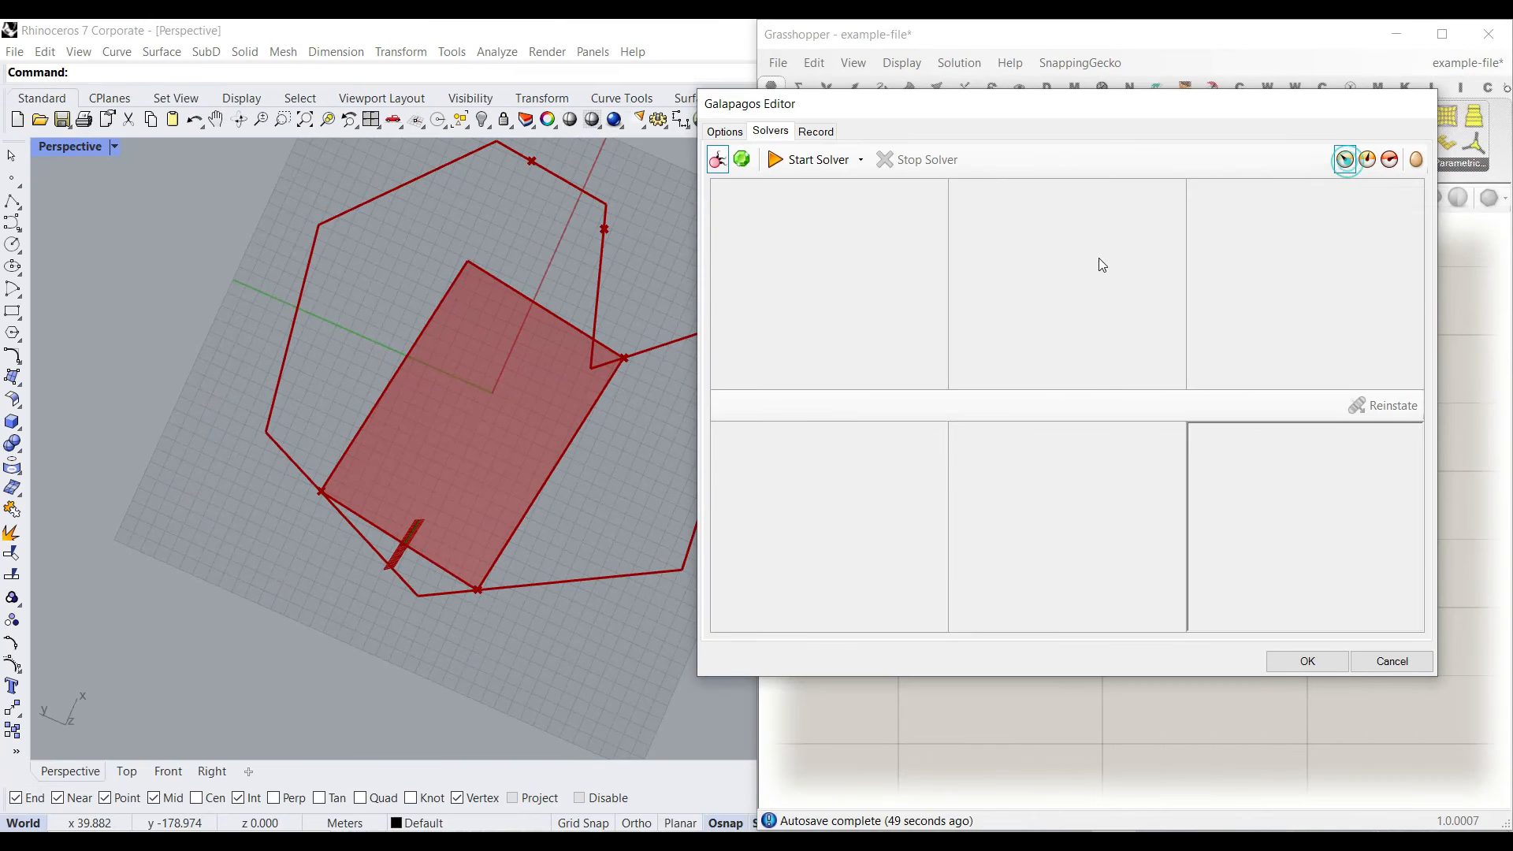
pyautogui.click(806, 164)
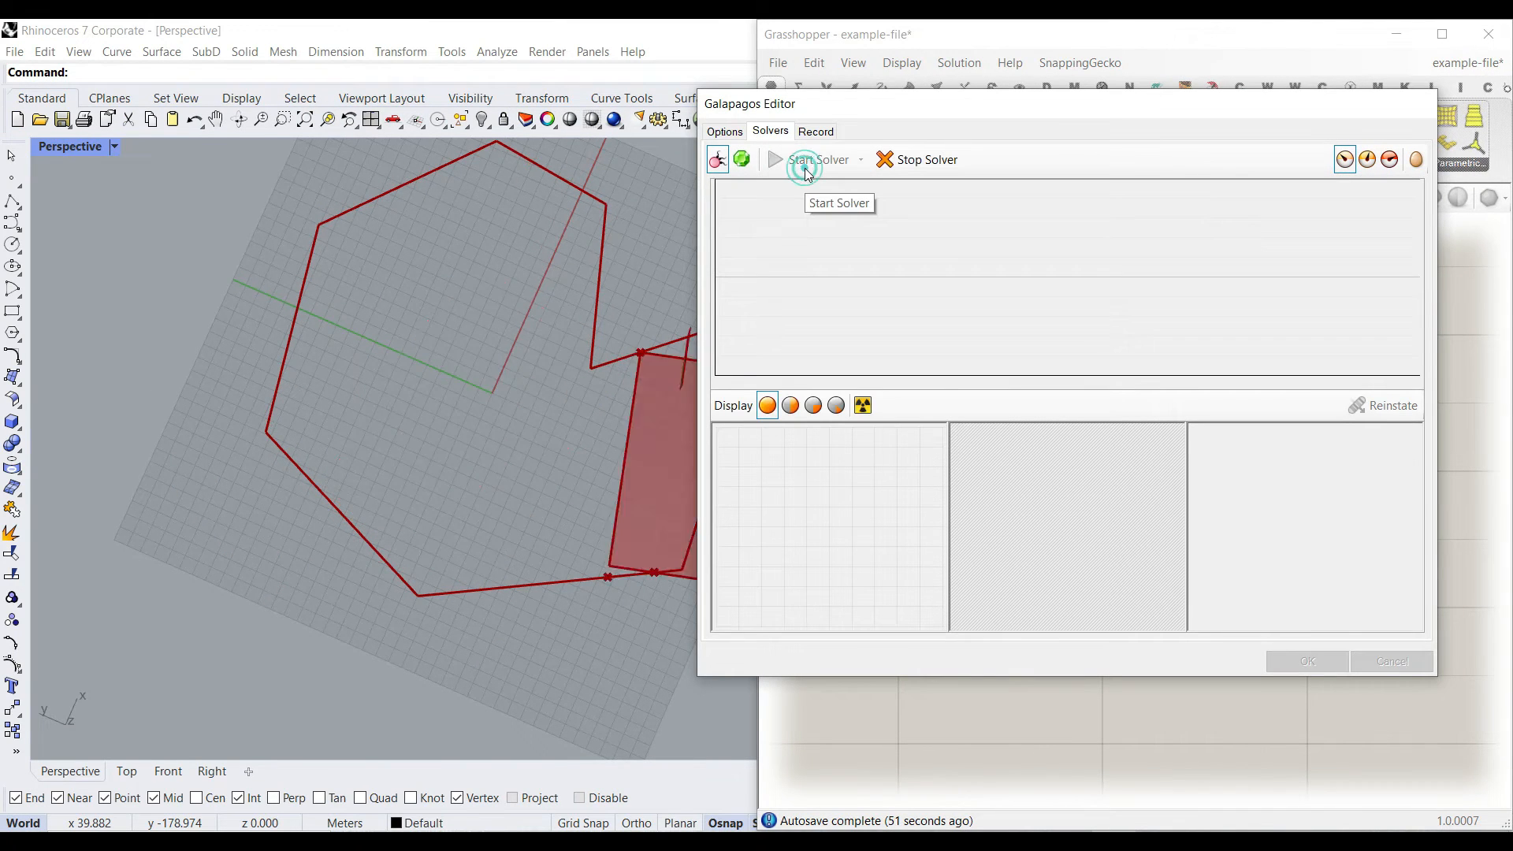
# Step: Watch the solver vary the sliders and the rectangle inside the boundary curve, keeping the Galapagos Editor out of the way
pyautogui.moveTo(897, 113); pyautogui.dragTo(980, 131)
pyautogui.keyDown('shift'); pyautogui.moveTo(607, 345); pyautogui.dragTo(466, 464, button='right'); pyautogui.keyUp('shift')
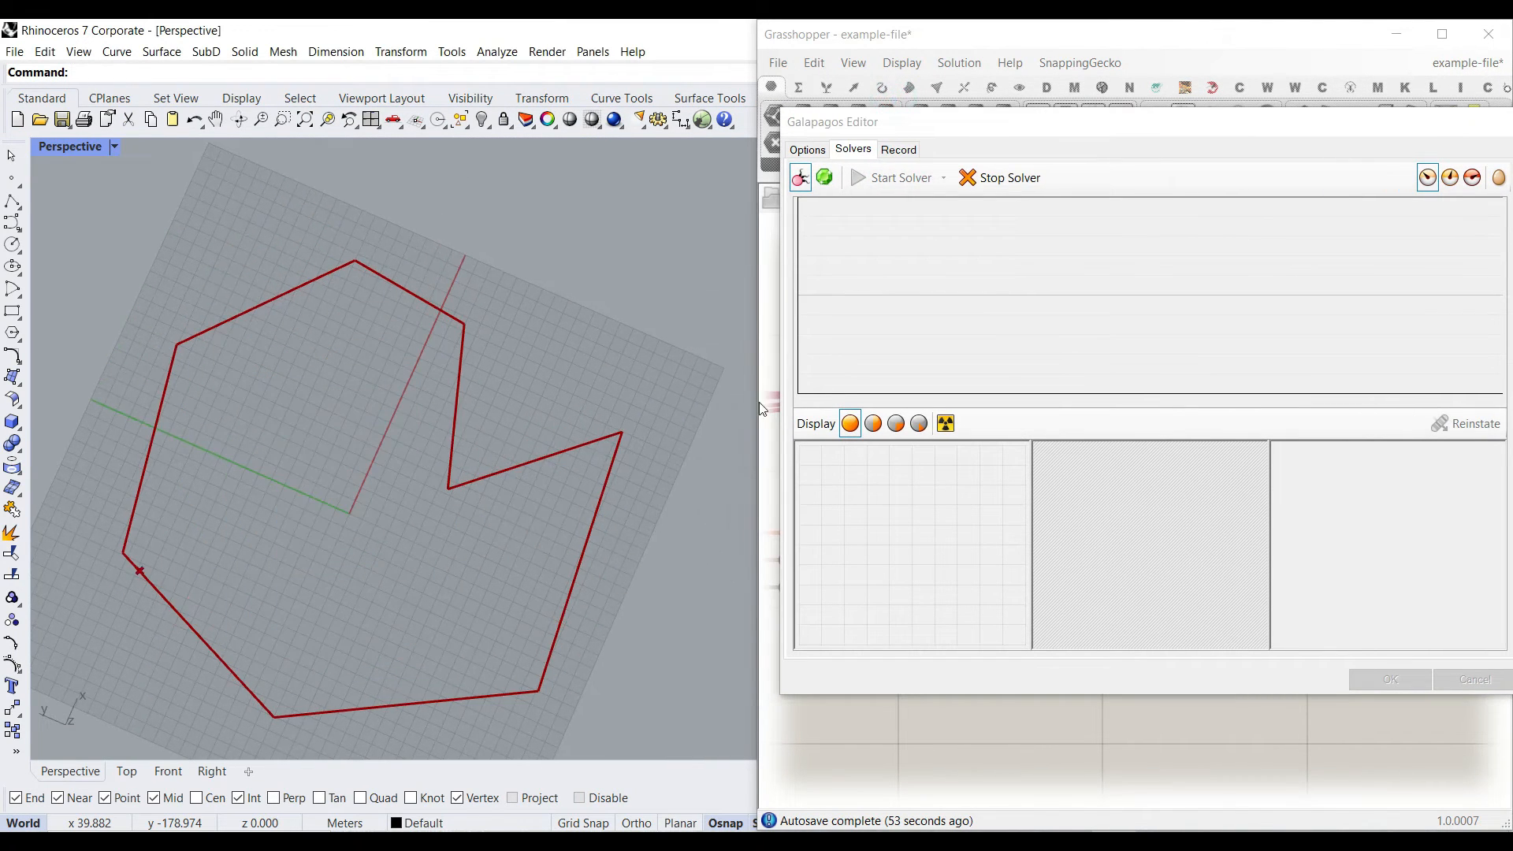
pyautogui.moveTo(884, 126); pyautogui.dragTo(1126, 155)
pyautogui.scroll(-4, 873, 405)
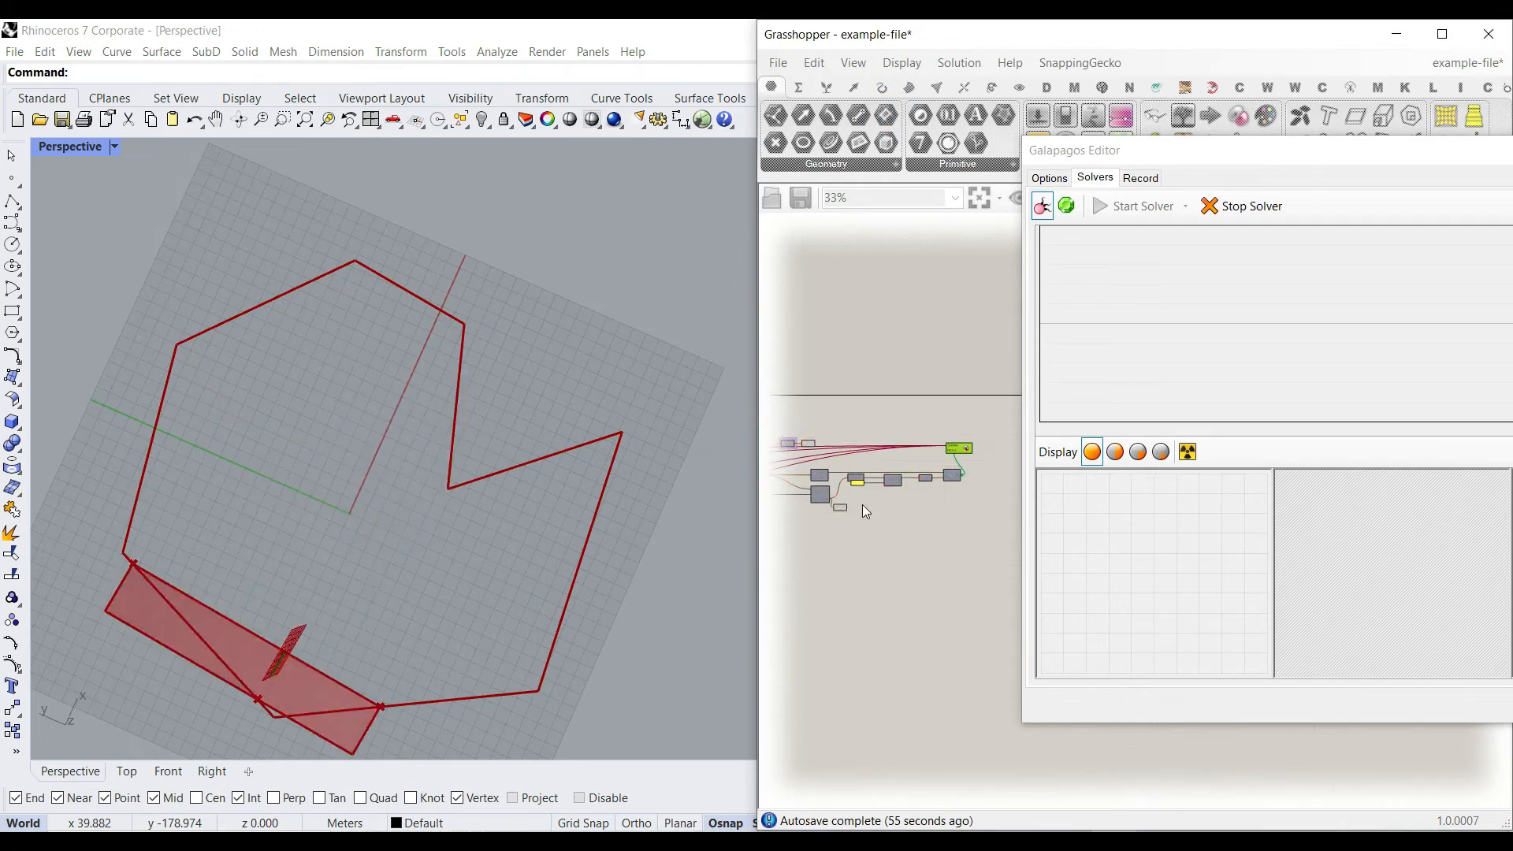
pyautogui.scroll(3, 861, 384)
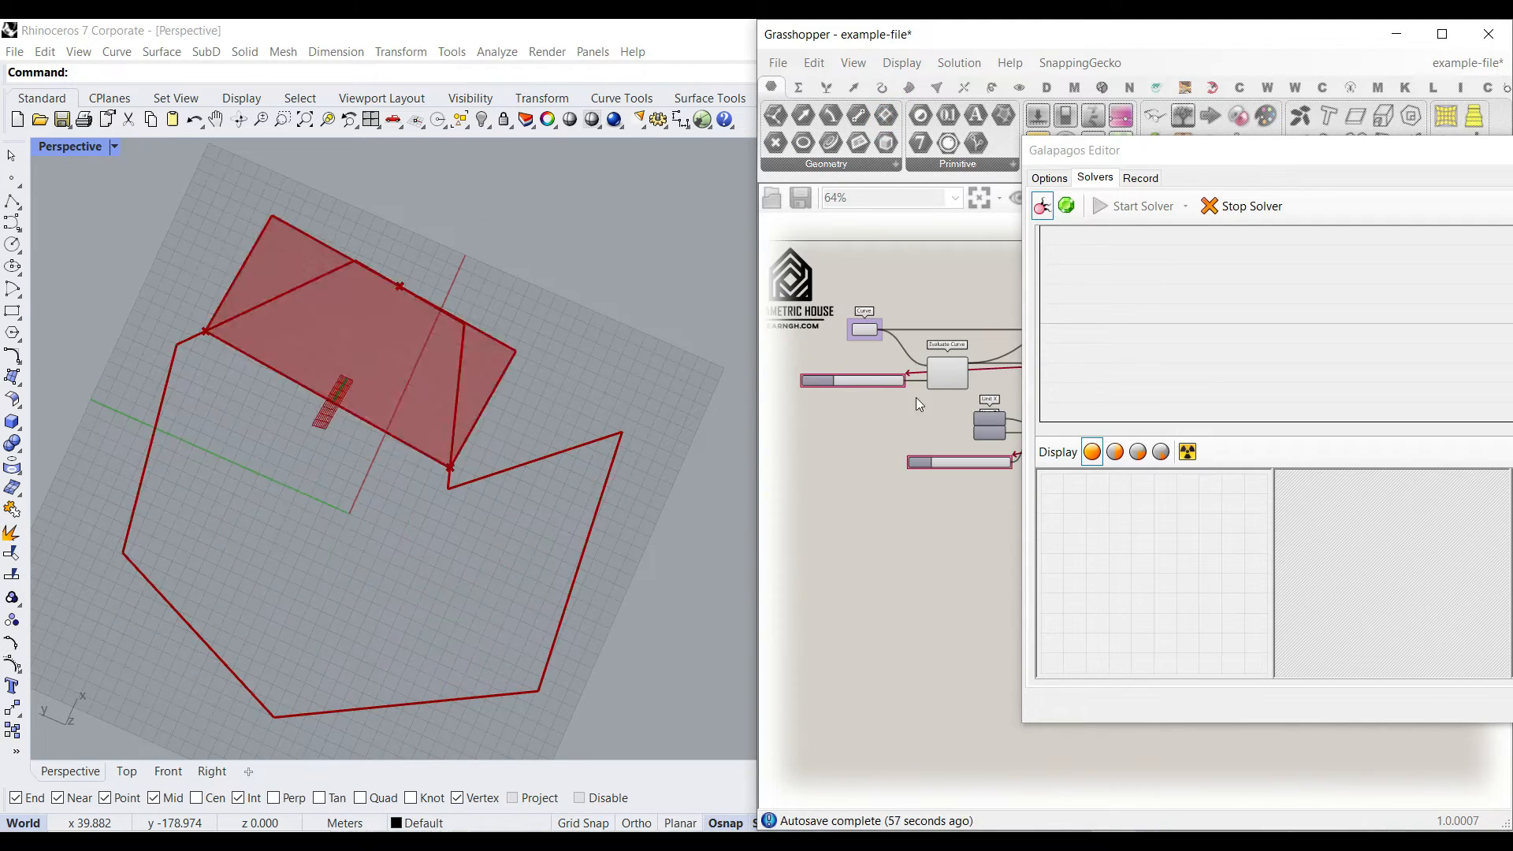
pyautogui.scroll(5, 850, 484)
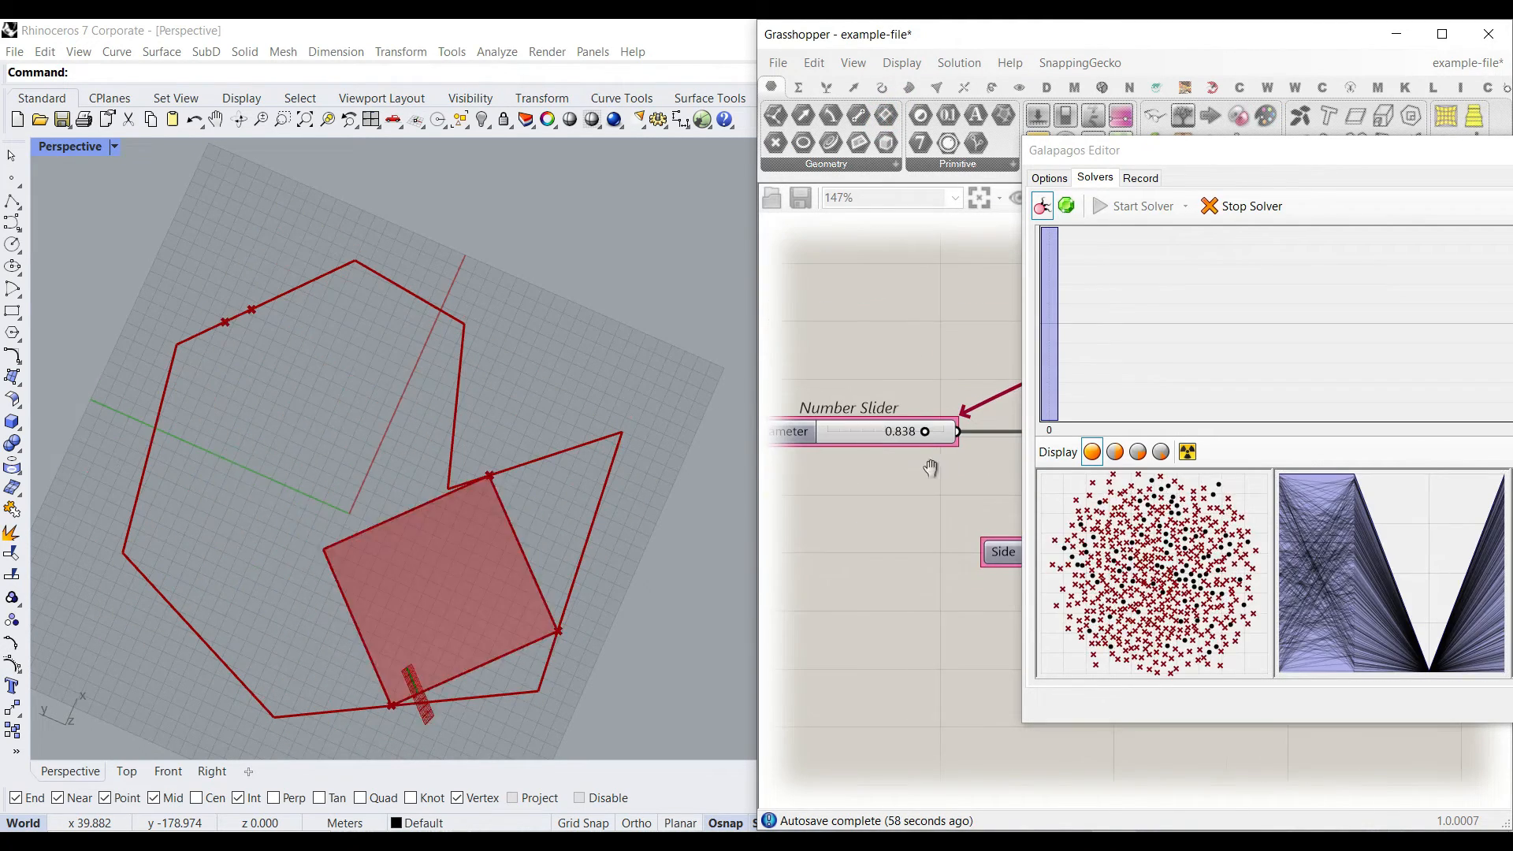
pyautogui.moveTo(1167, 154); pyautogui.dragTo(914, 122)
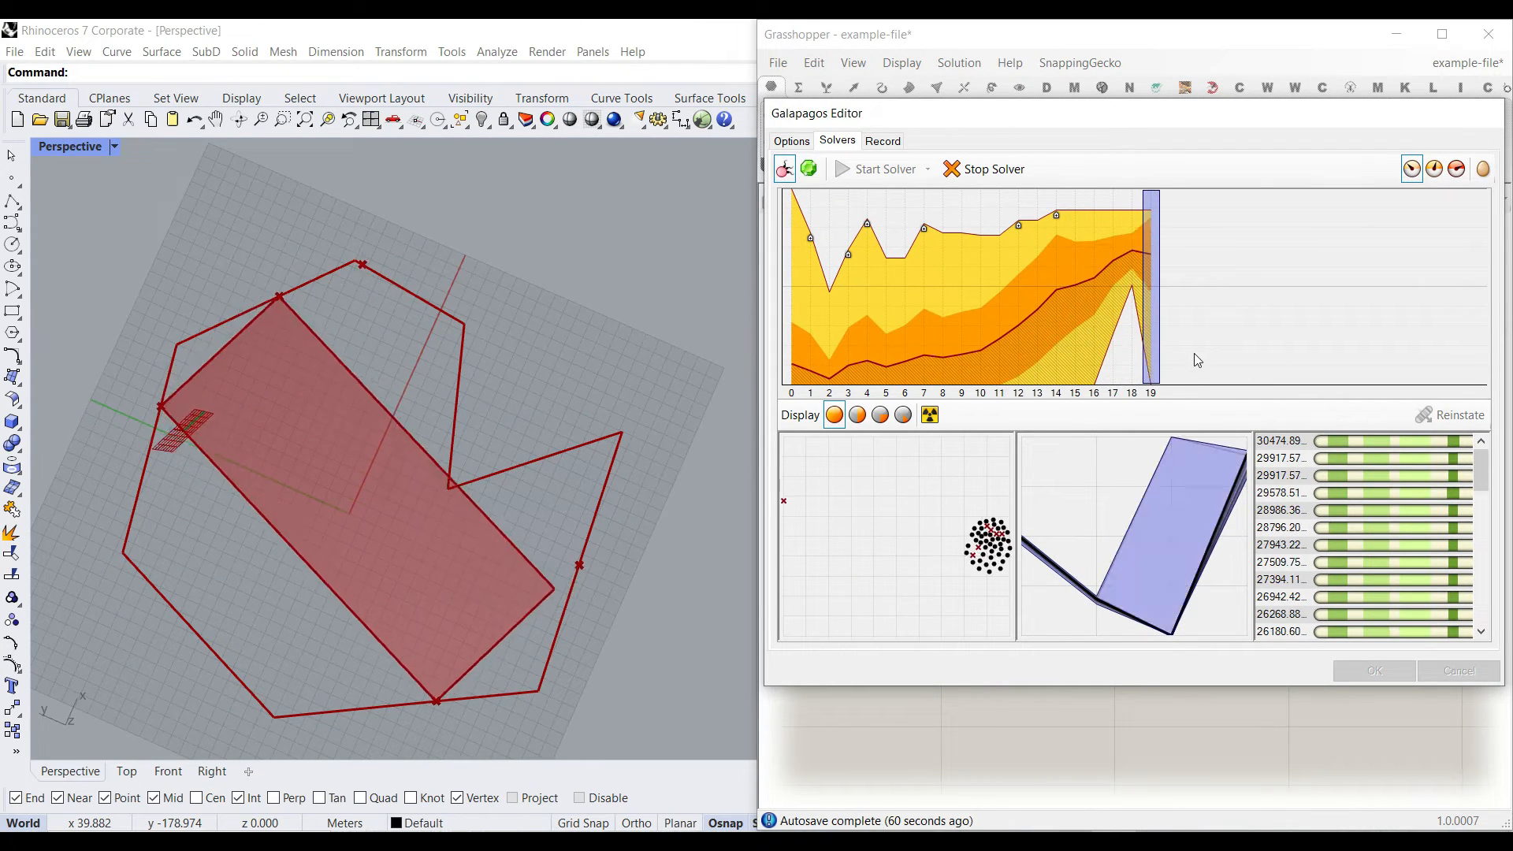
# Step: Inspect the genome list of generation 0 and select its fittest genome
pyautogui.click(792, 314)
pyautogui.moveTo(1481, 457); pyautogui.dragTo(1508, 630)
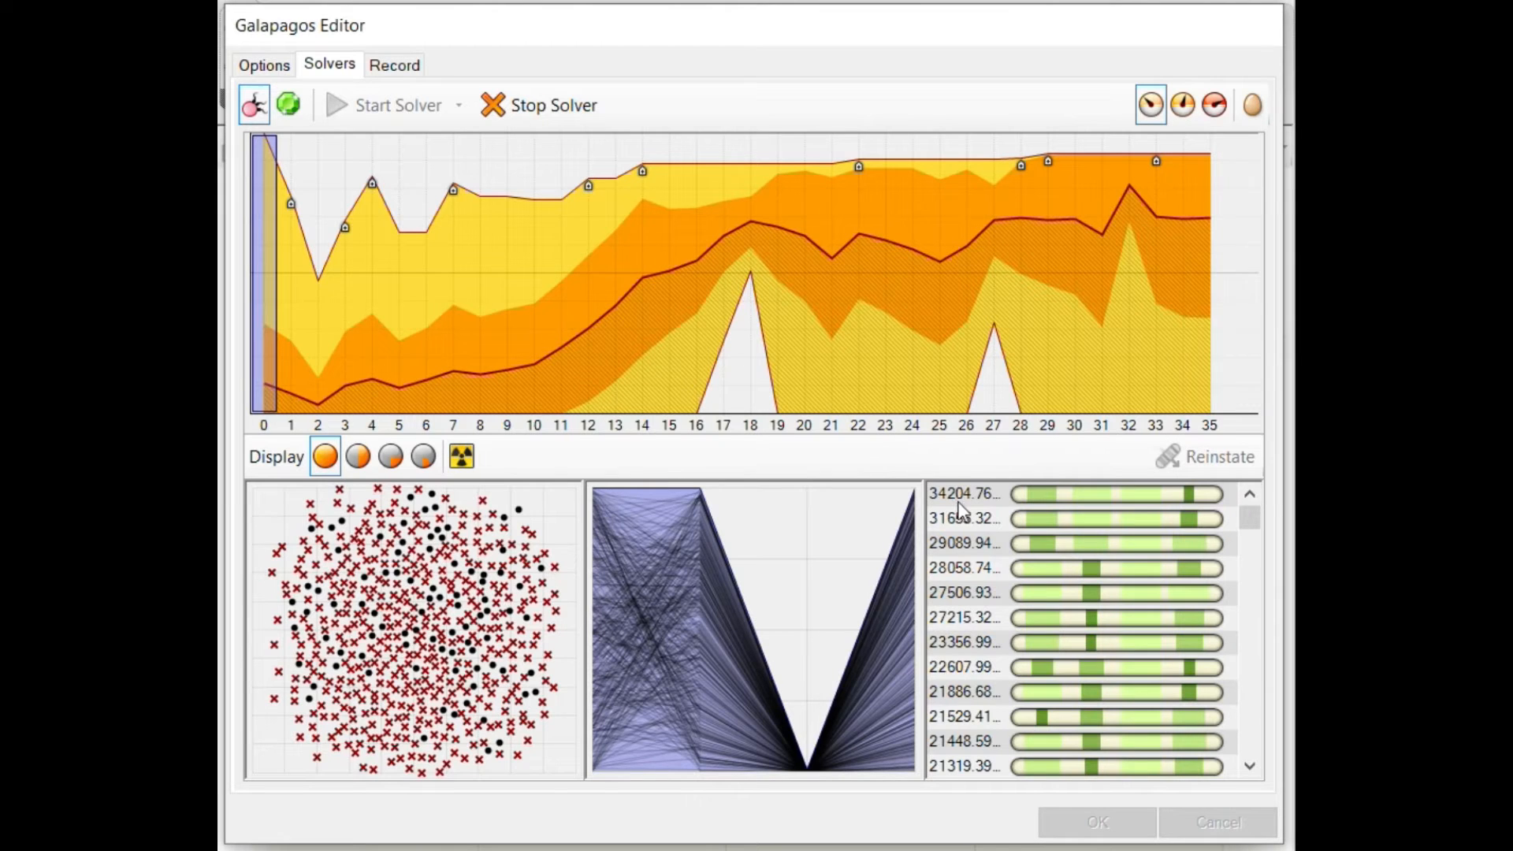
pyautogui.click(965, 493)
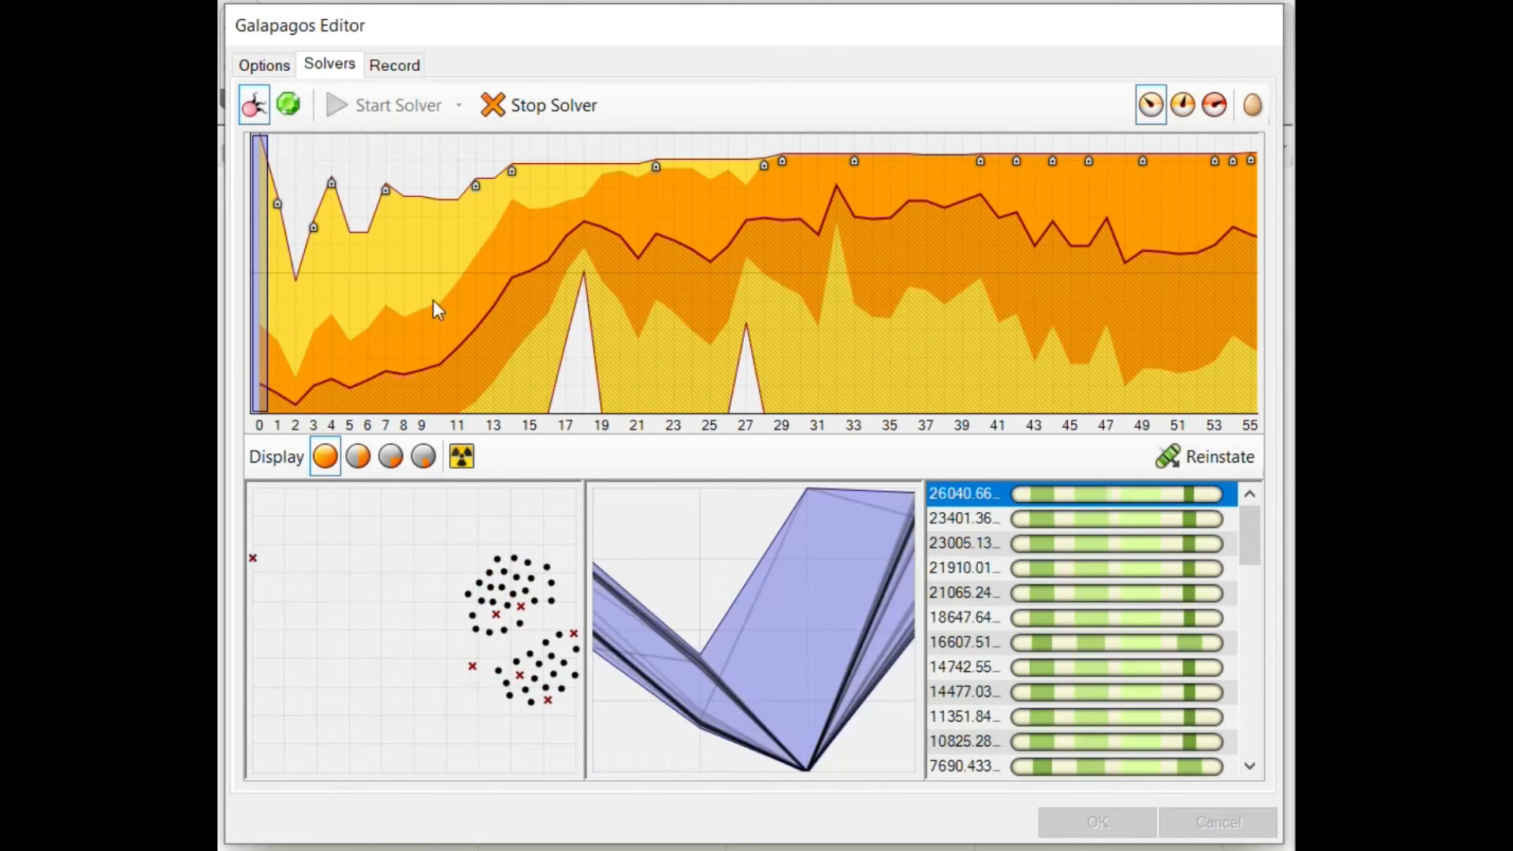
# Step: Compare the genomes of successive generations across the fitness graph up to generation 55
pyautogui.click(432, 300)
pyautogui.click(549, 300)
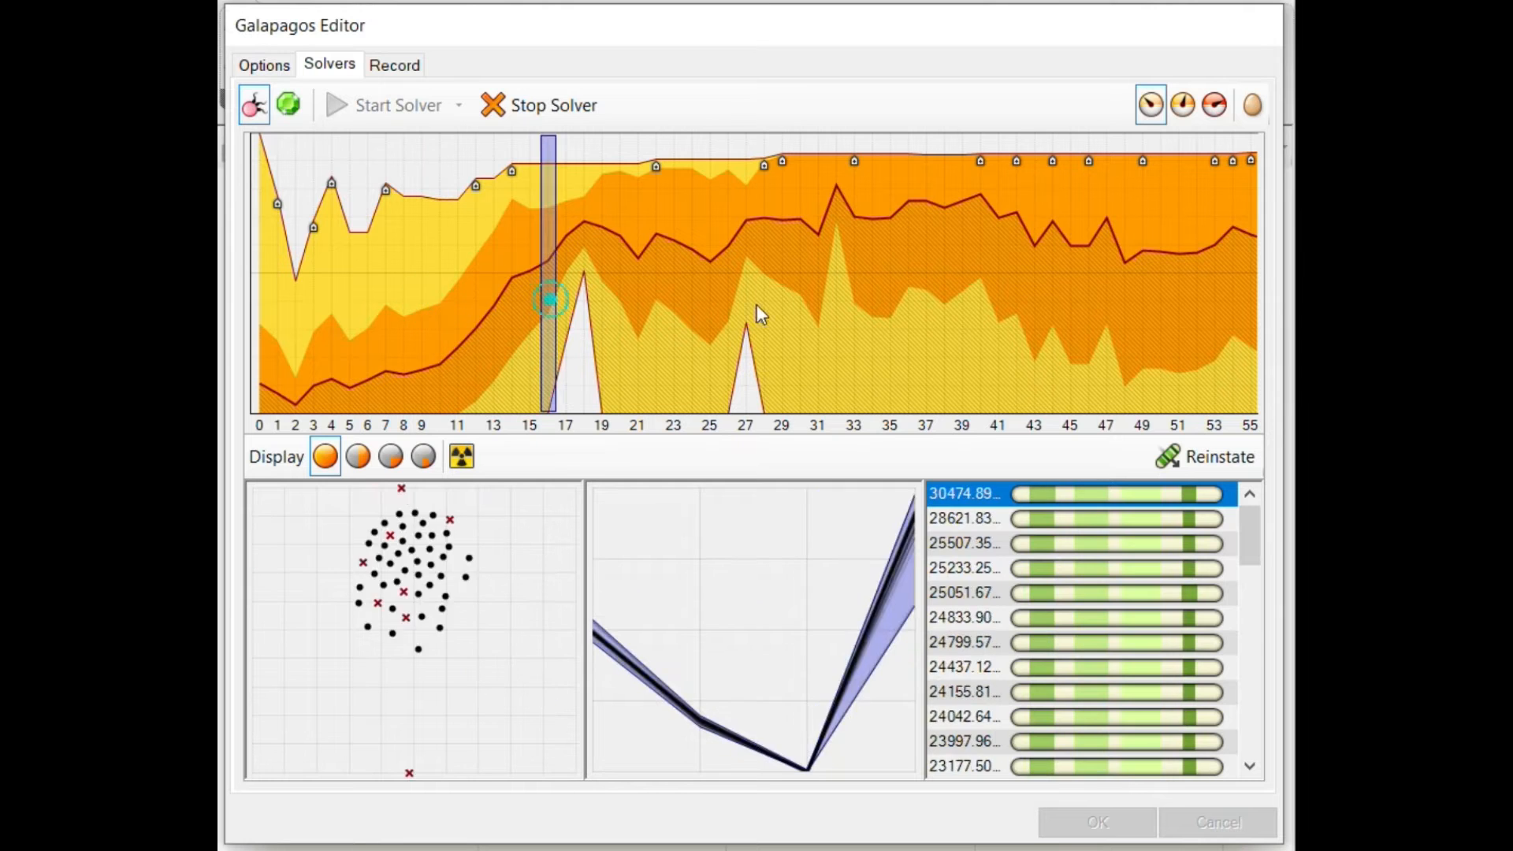
pyautogui.click(902, 303)
pyautogui.moveTo(1260, 528); pyautogui.dragTo(1260, 430)
pyautogui.click(1142, 322)
pyautogui.click(1227, 297)
pyautogui.click(1252, 293)
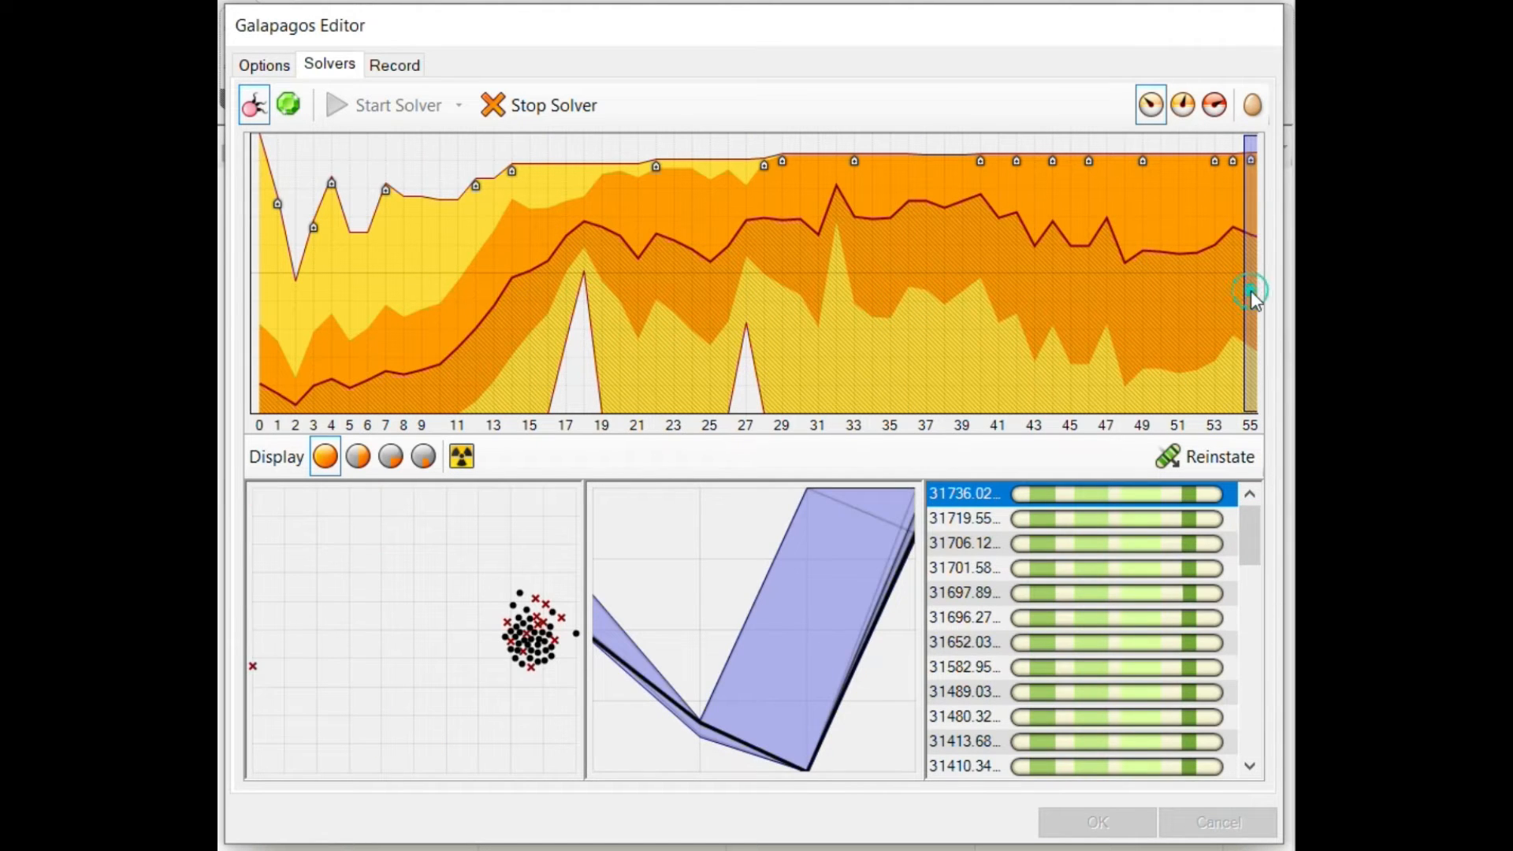
# Step: Stop the solver, and reinstate the top genomes of generations 19 and 24
pyautogui.click(545, 111)
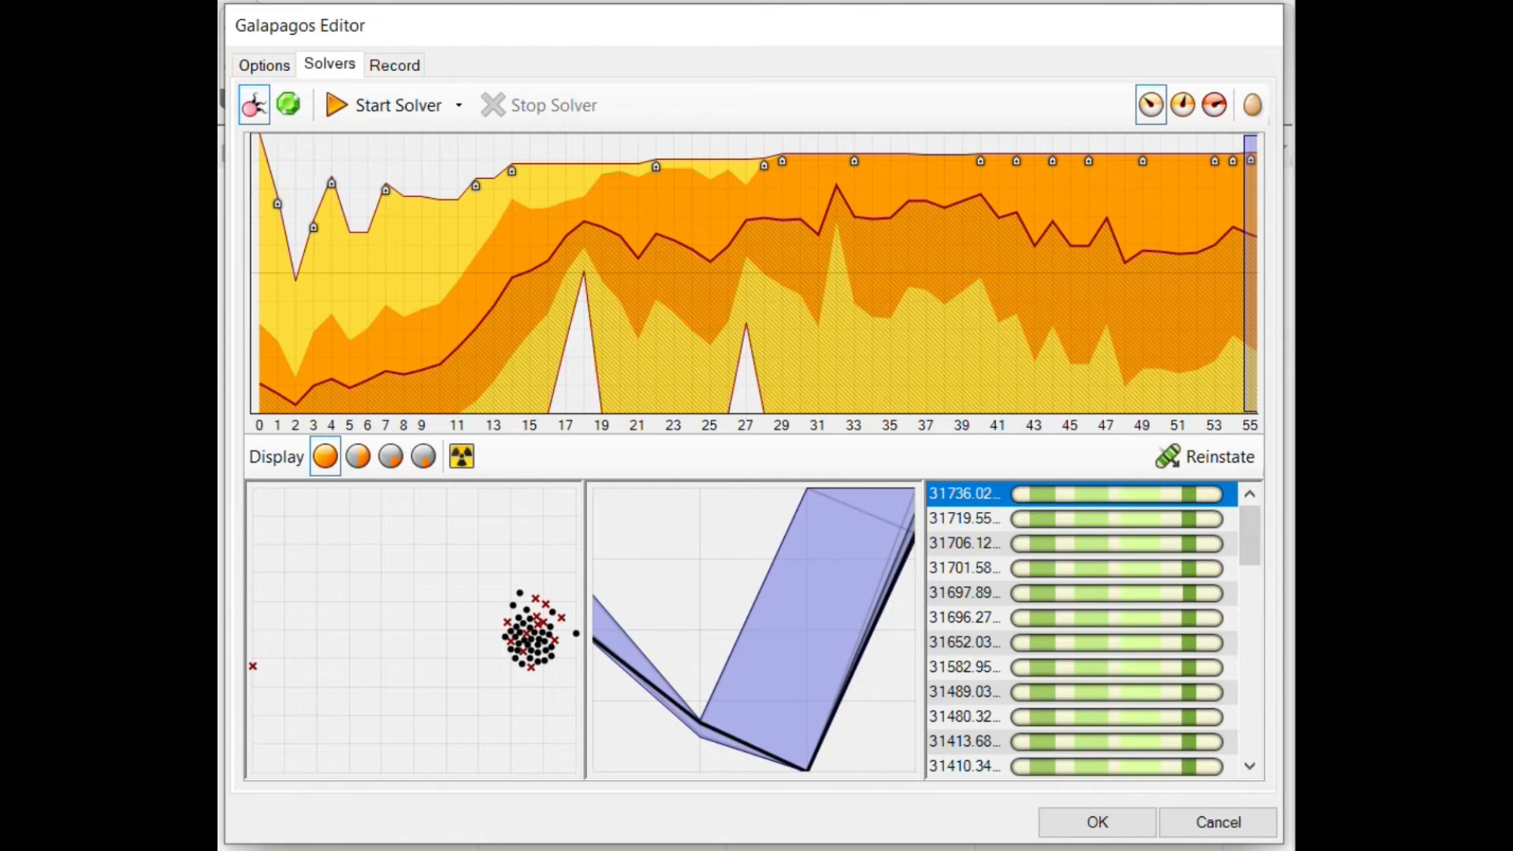
pyautogui.click(602, 276)
pyautogui.click(1175, 455)
pyautogui.click(689, 253)
pyautogui.click(1173, 455)
# Step: Compare the top genomes of generations 28, 0, 11 and 55 in the fitness graph
pyautogui.click(766, 245)
pyautogui.click(258, 207)
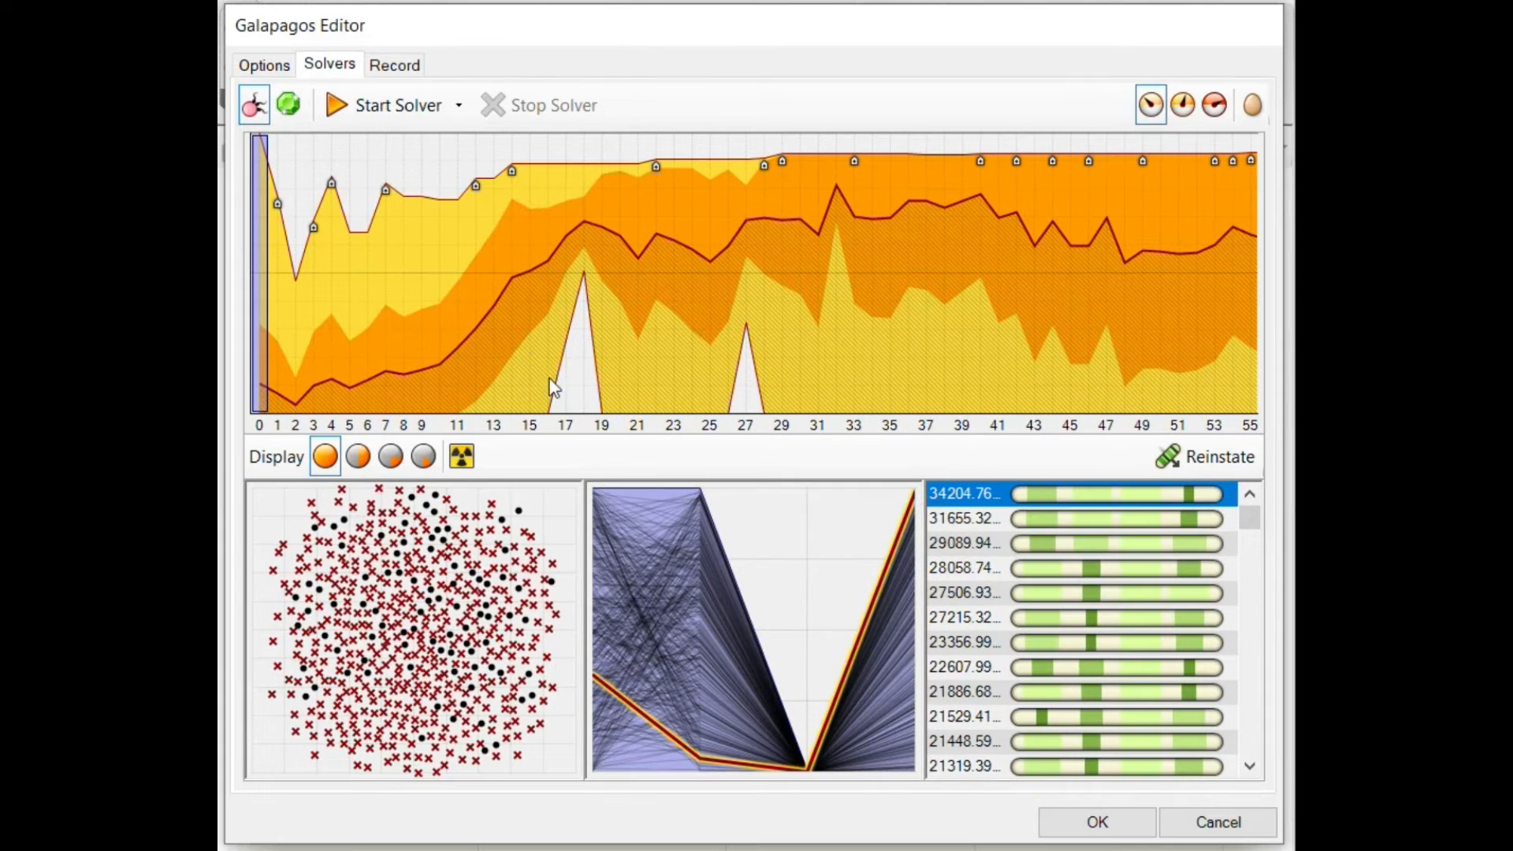
pyautogui.click(457, 347)
pyautogui.moveTo(807, 361); pyautogui.dragTo(1254, 401)
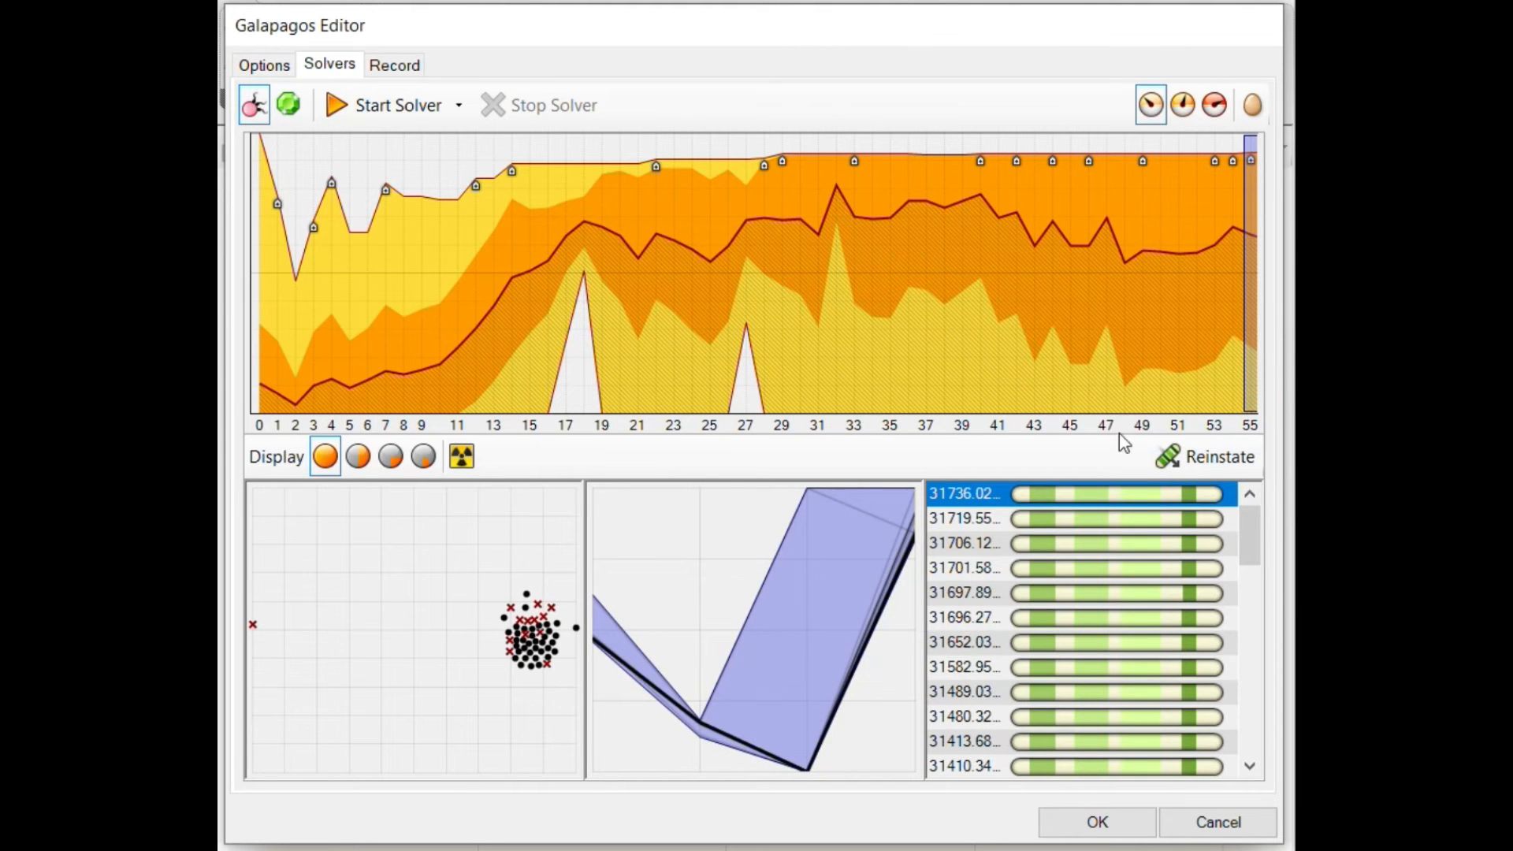
# Step: Compare generation 55 with generation 0, reinstate the fittest genome of generation 0 and accept the solver result
pyautogui.click(253, 301)
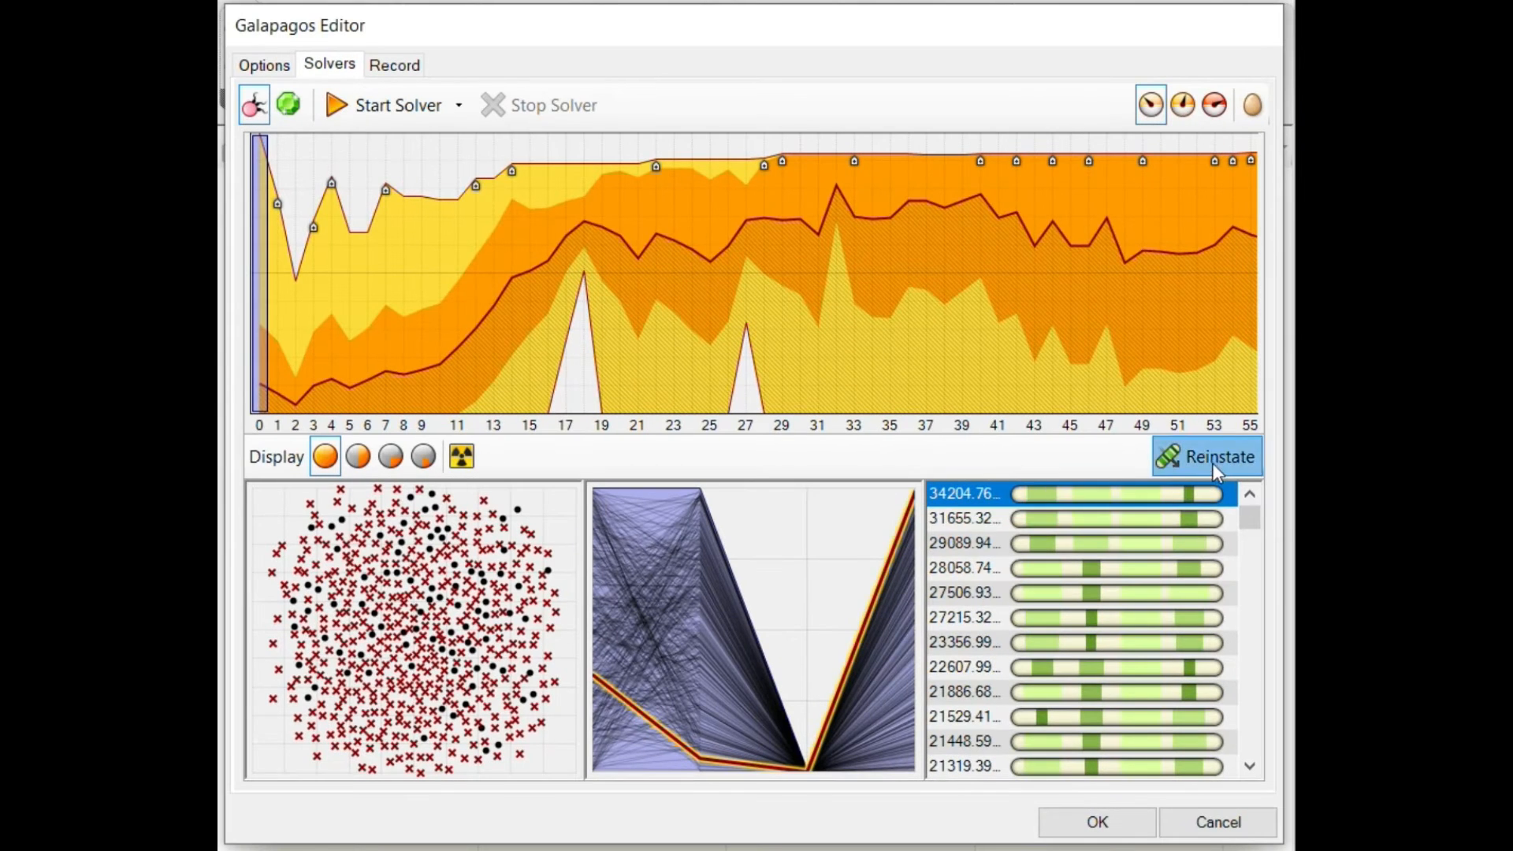
pyautogui.click(1205, 457)
pyautogui.click(1251, 246)
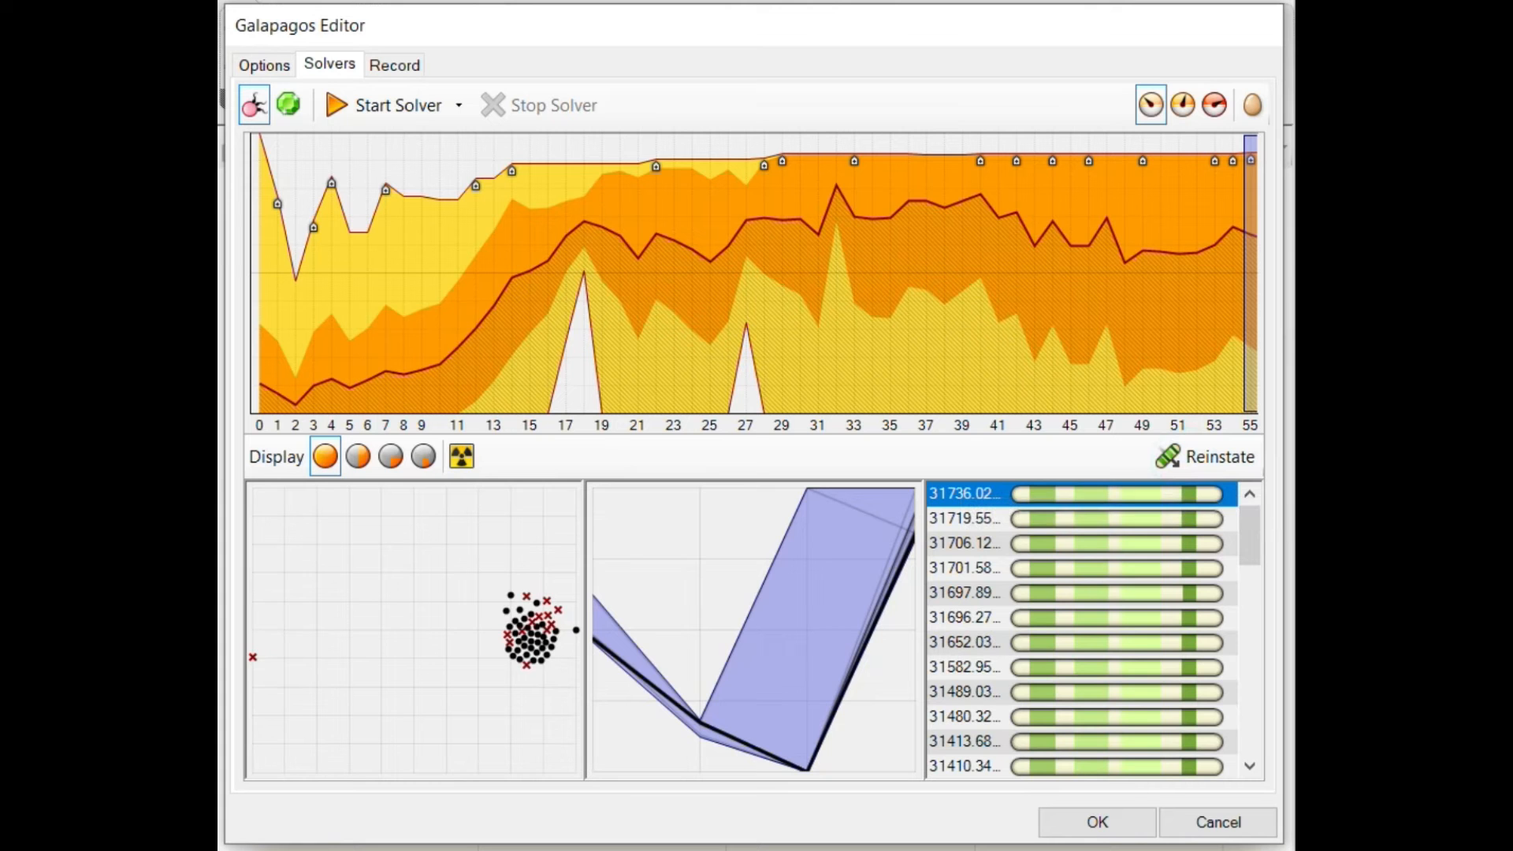
pyautogui.click(261, 352)
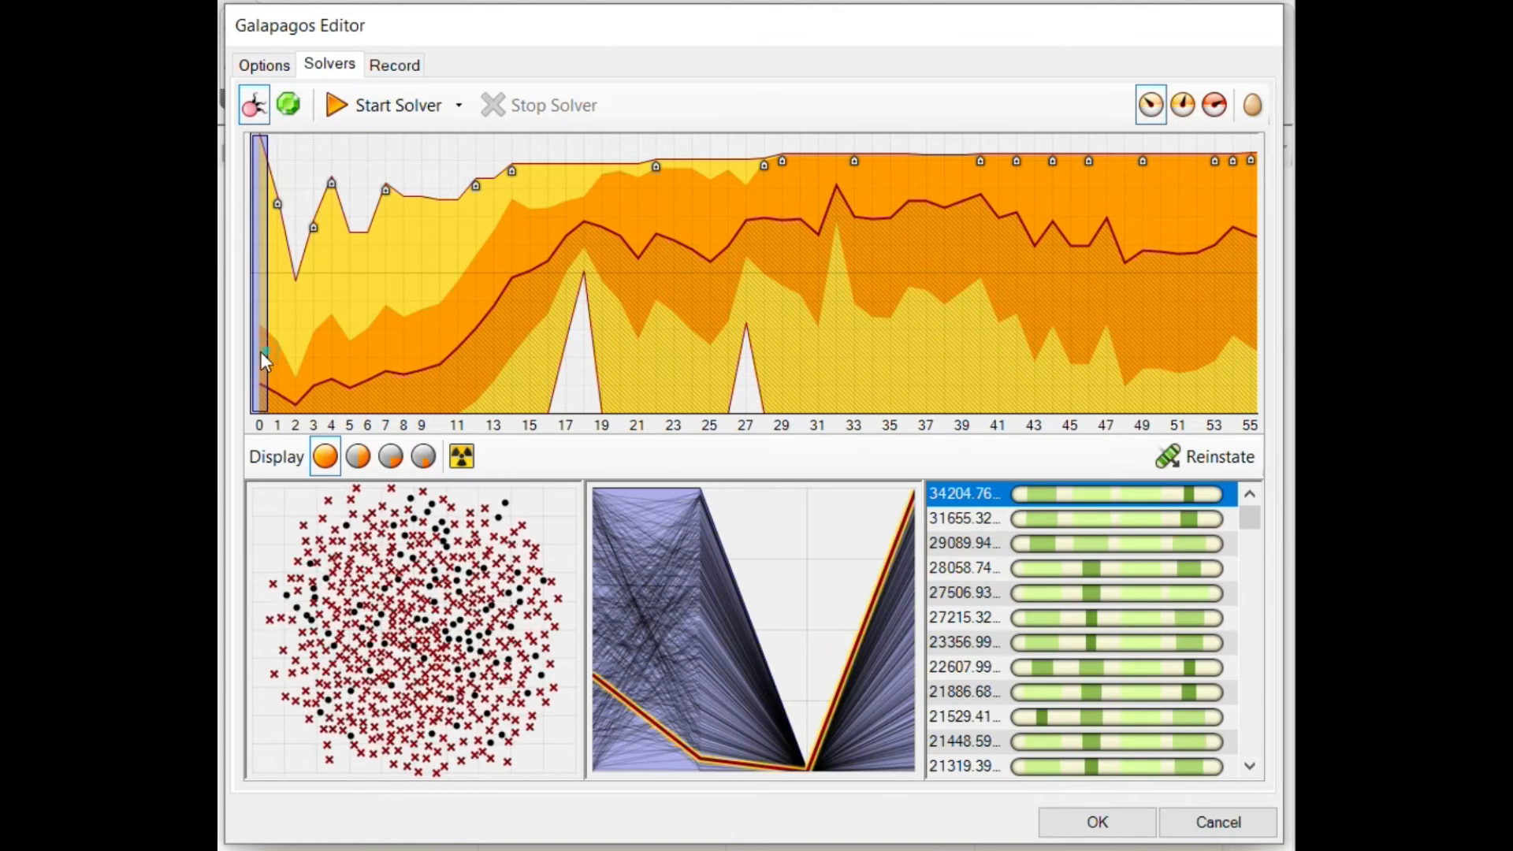
pyautogui.click(1177, 457)
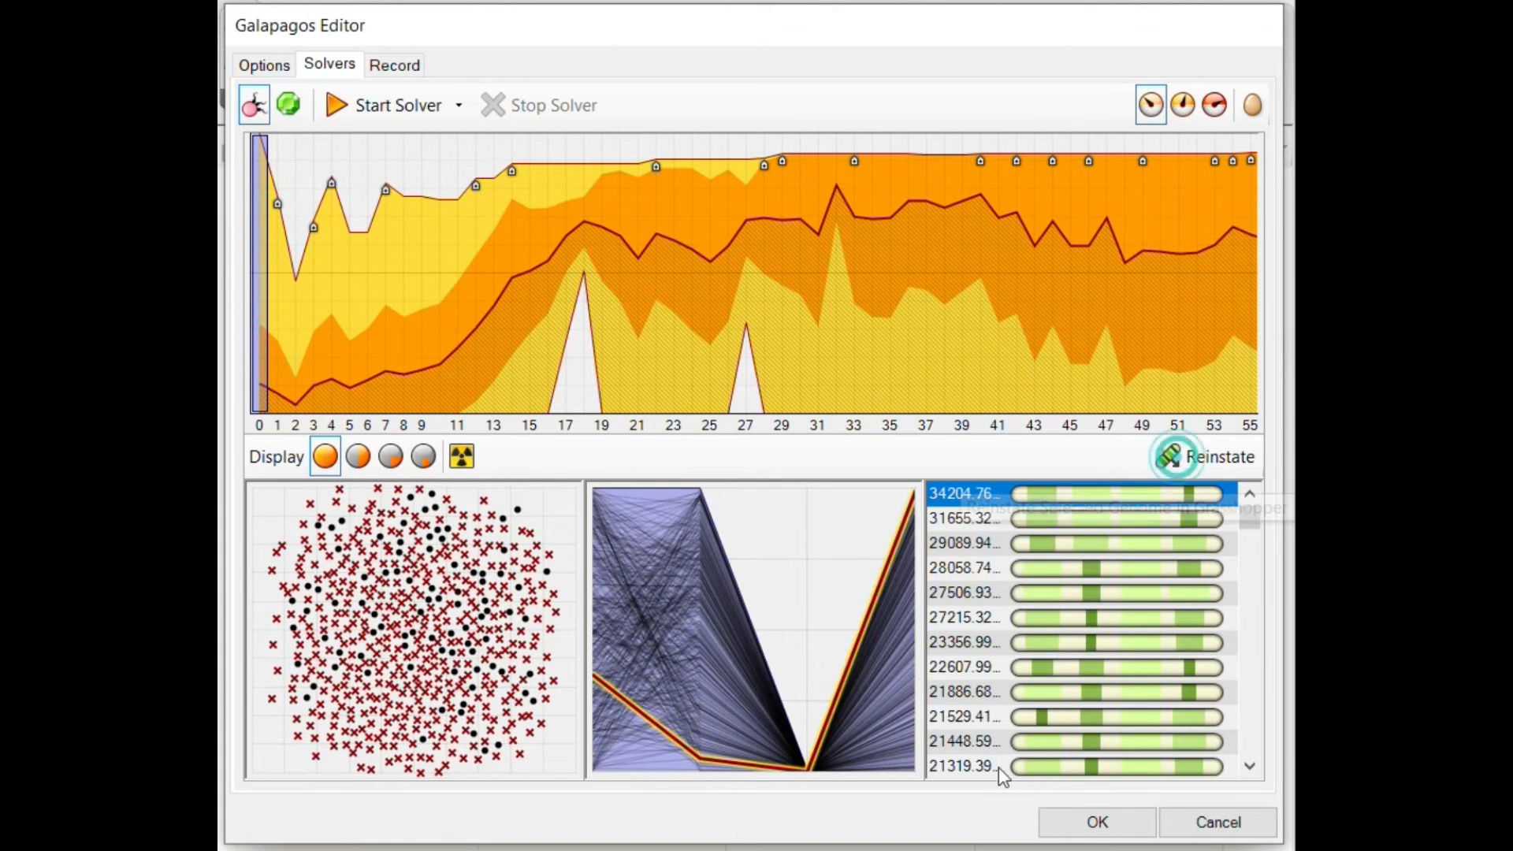
pyautogui.click(1087, 821)
pyautogui.click(1197, 650)
# Step: Draw a closed, smooth kidney-shaped control-point curve around the existing boundary in the Perspective viewport
pyautogui.moveTo(408, 482); pyautogui.dragTo(603, 382, button='right')
pyautogui.scroll(-5, 923, 392)
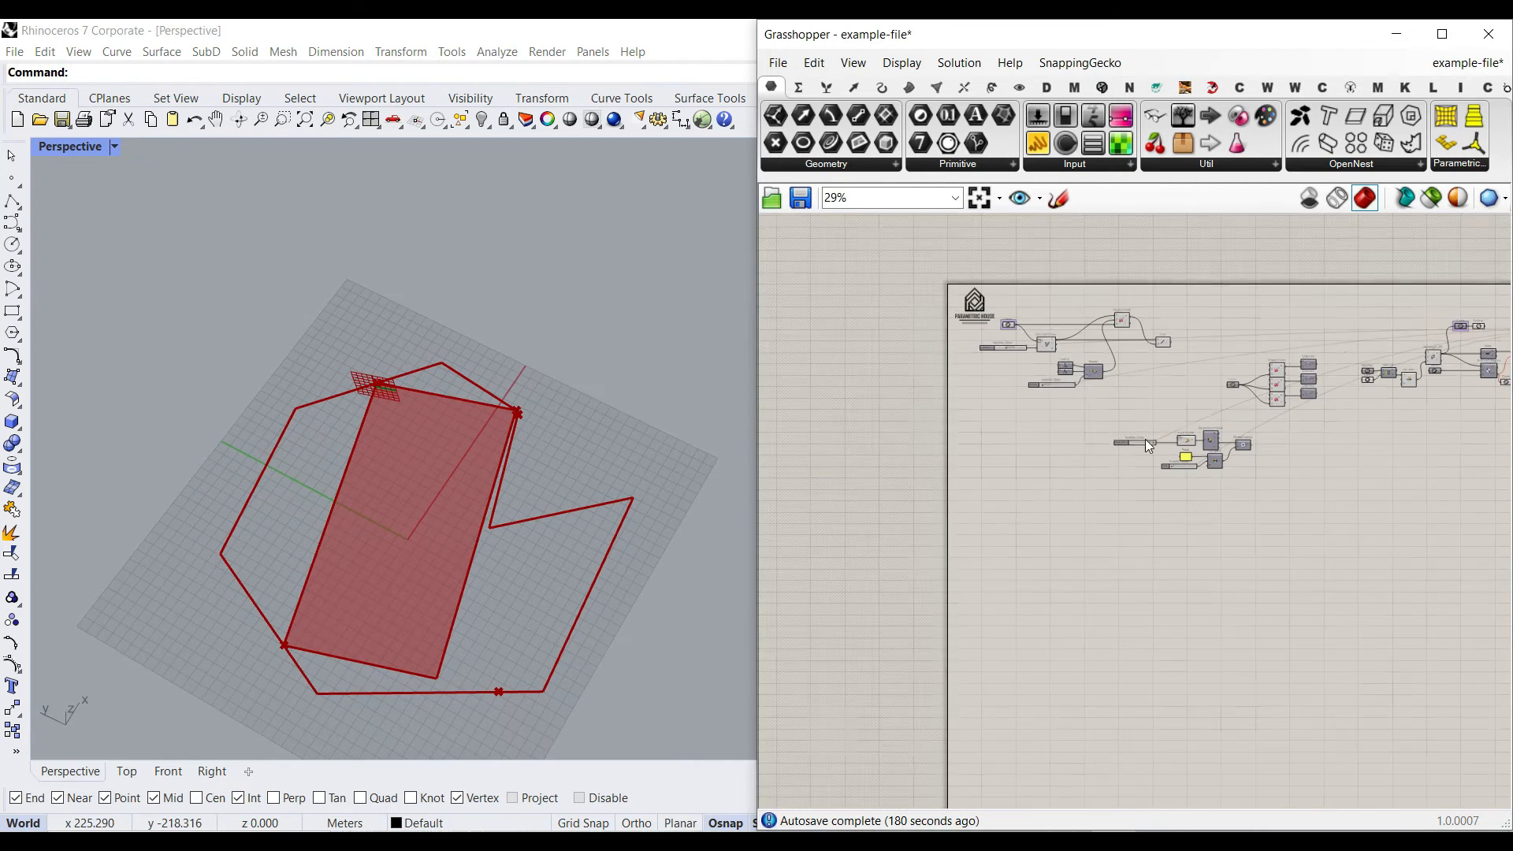
pyautogui.click(10, 224)
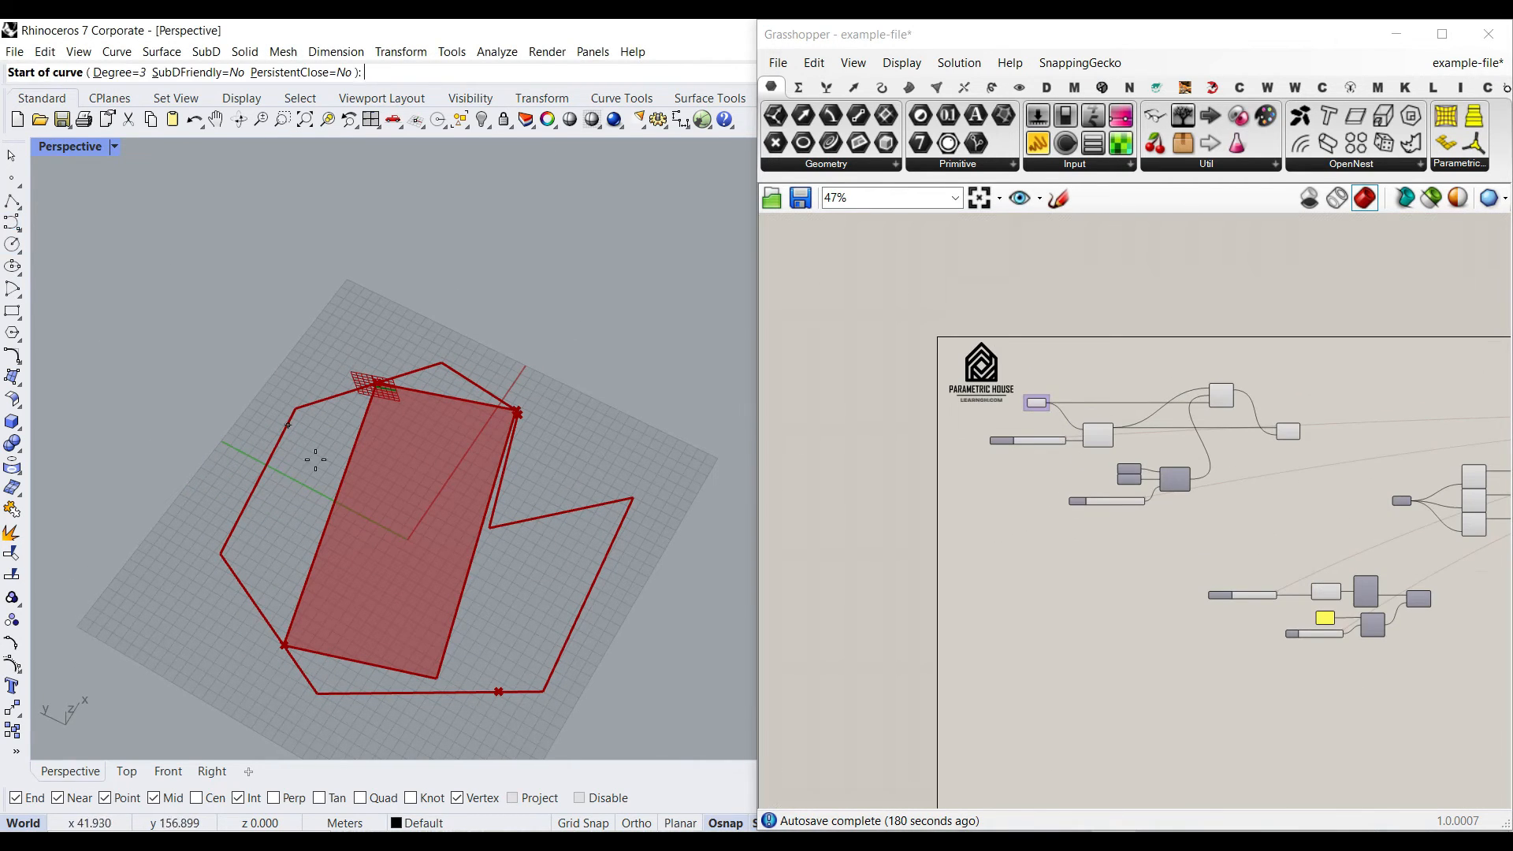
pyautogui.scroll(-3, 334, 542)
pyautogui.click(544, 515)
pyautogui.click(441, 421)
pyautogui.click(309, 411)
pyautogui.click(229, 570)
pyautogui.click(296, 686)
pyautogui.click(396, 649)
pyautogui.click(544, 517)
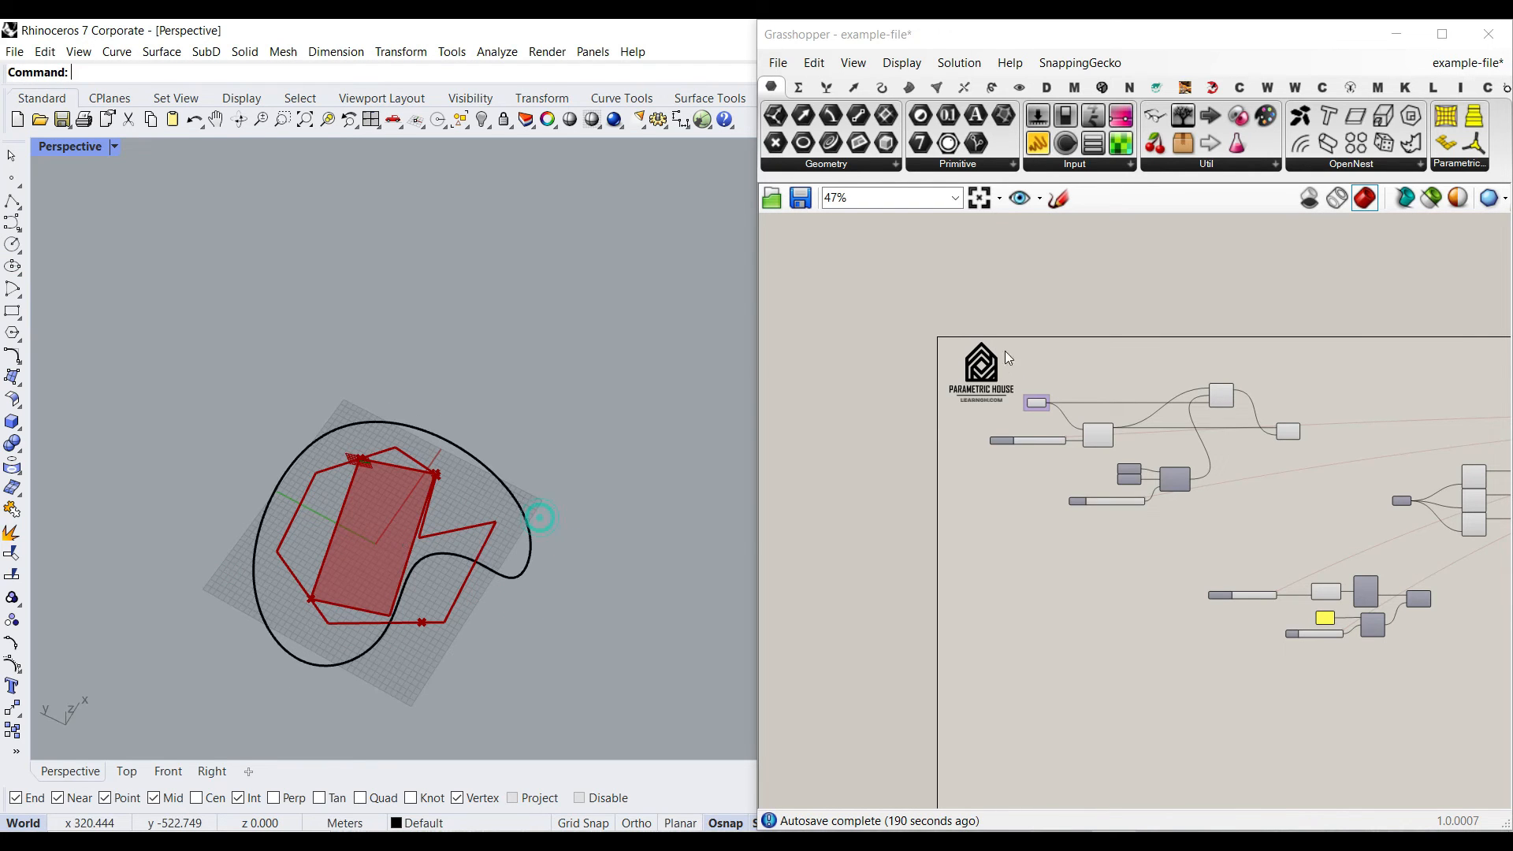
# Step: Reference the new closed curve in the definition's boundary Curve parameter
pyautogui.scroll(3, 1004, 351)
pyautogui.rightClick(1039, 396)
pyautogui.click(1096, 646)
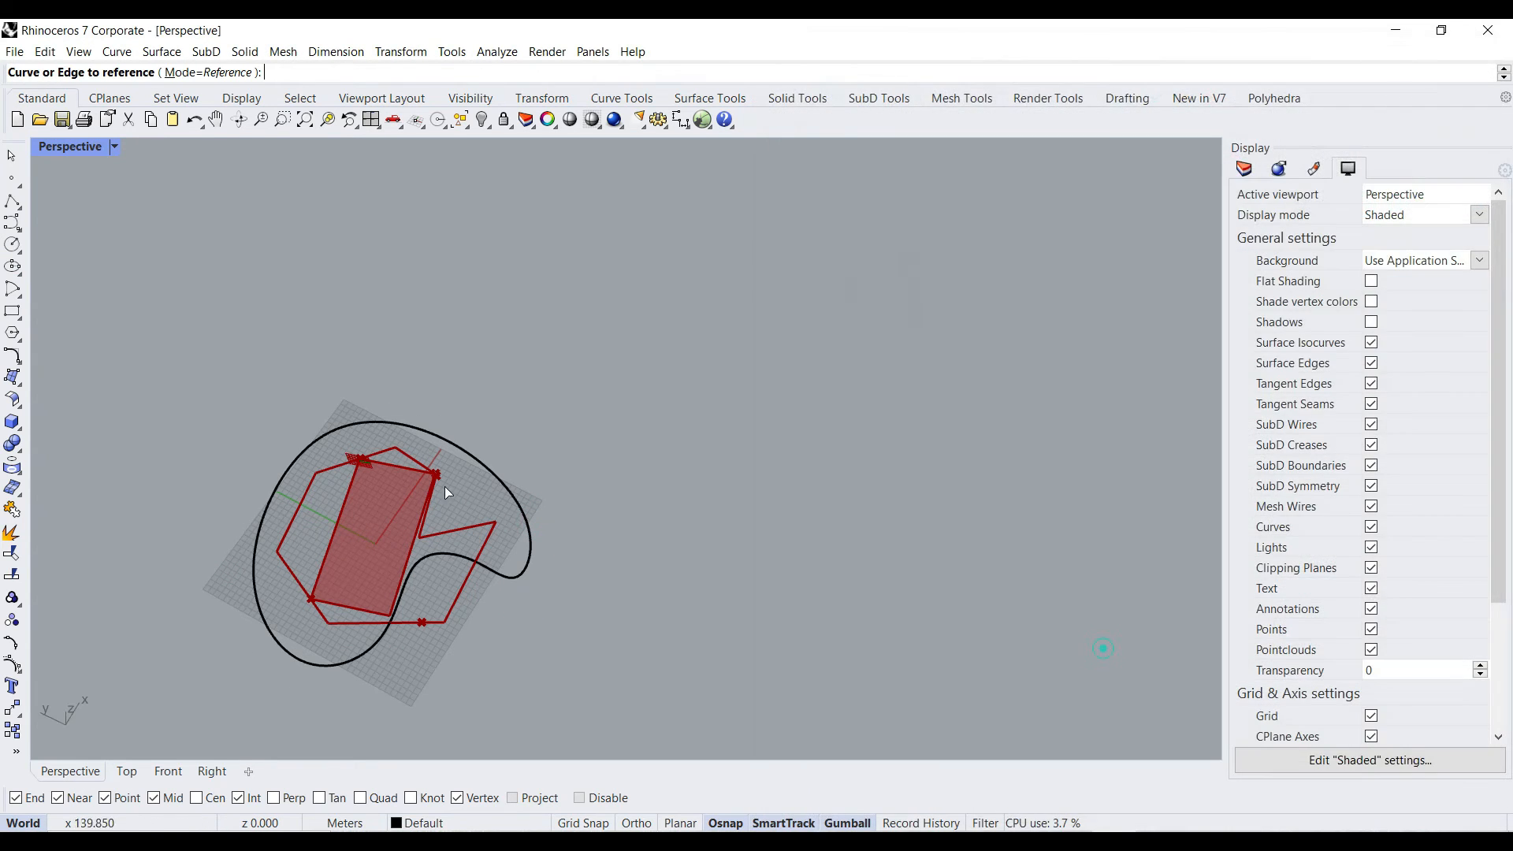
pyautogui.click(465, 454)
# Step: Open the Galapagos editor and start the evolutionary solver for the new boundary
pyautogui.scroll(-5, 977, 549)
pyautogui.moveTo(1060, 547); pyautogui.dragTo(914, 463, button='right')
pyautogui.moveTo(1447, 504); pyautogui.dragTo(872, 482, button='right')
pyautogui.scroll(3, 1263, 417)
pyautogui.doubleClick(1263, 383)
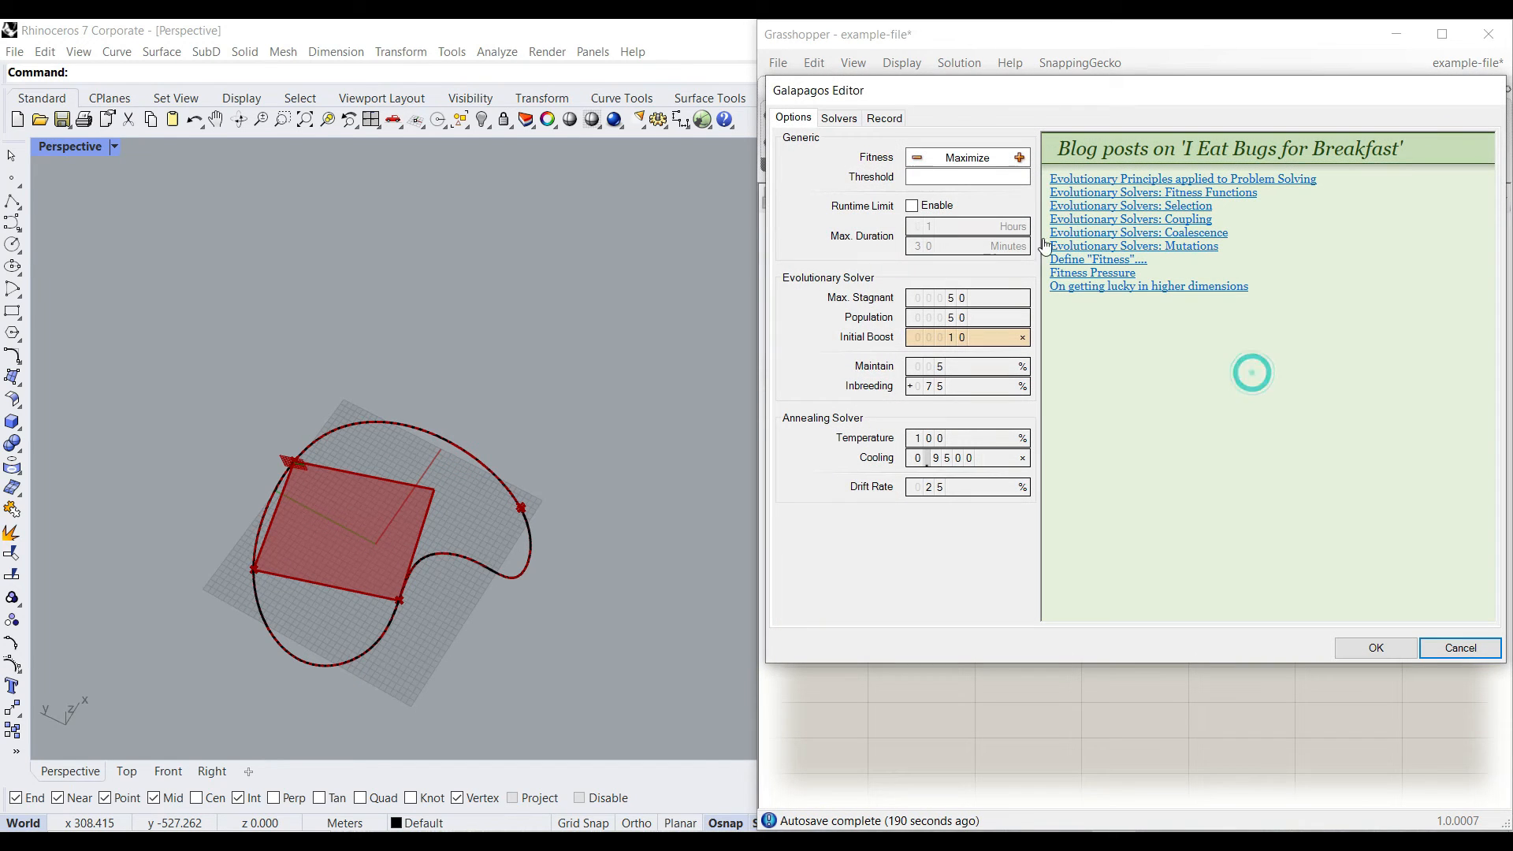
pyautogui.click(838, 120)
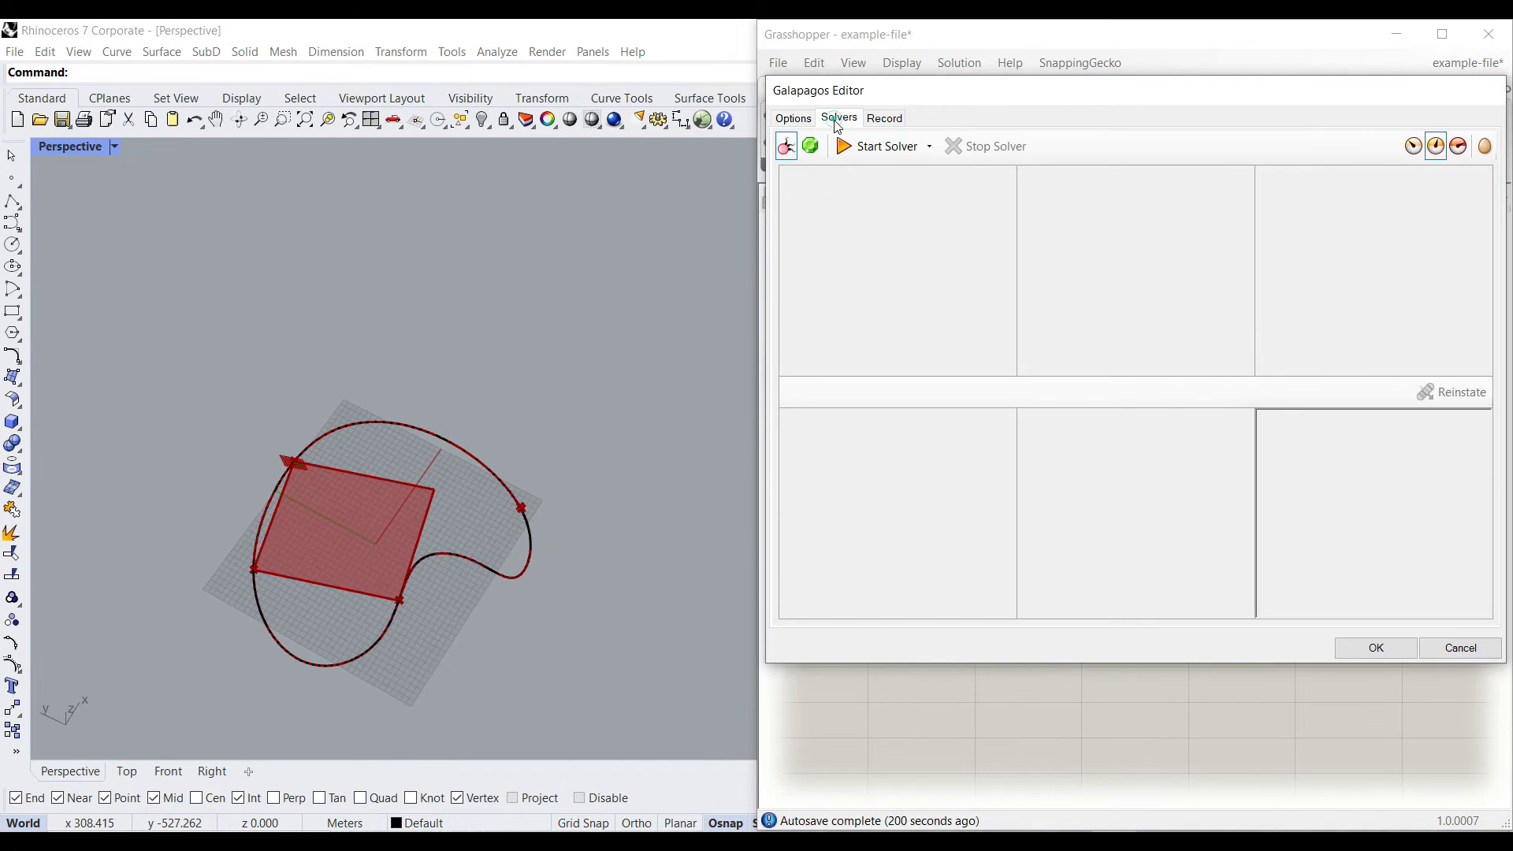
pyautogui.click(876, 147)
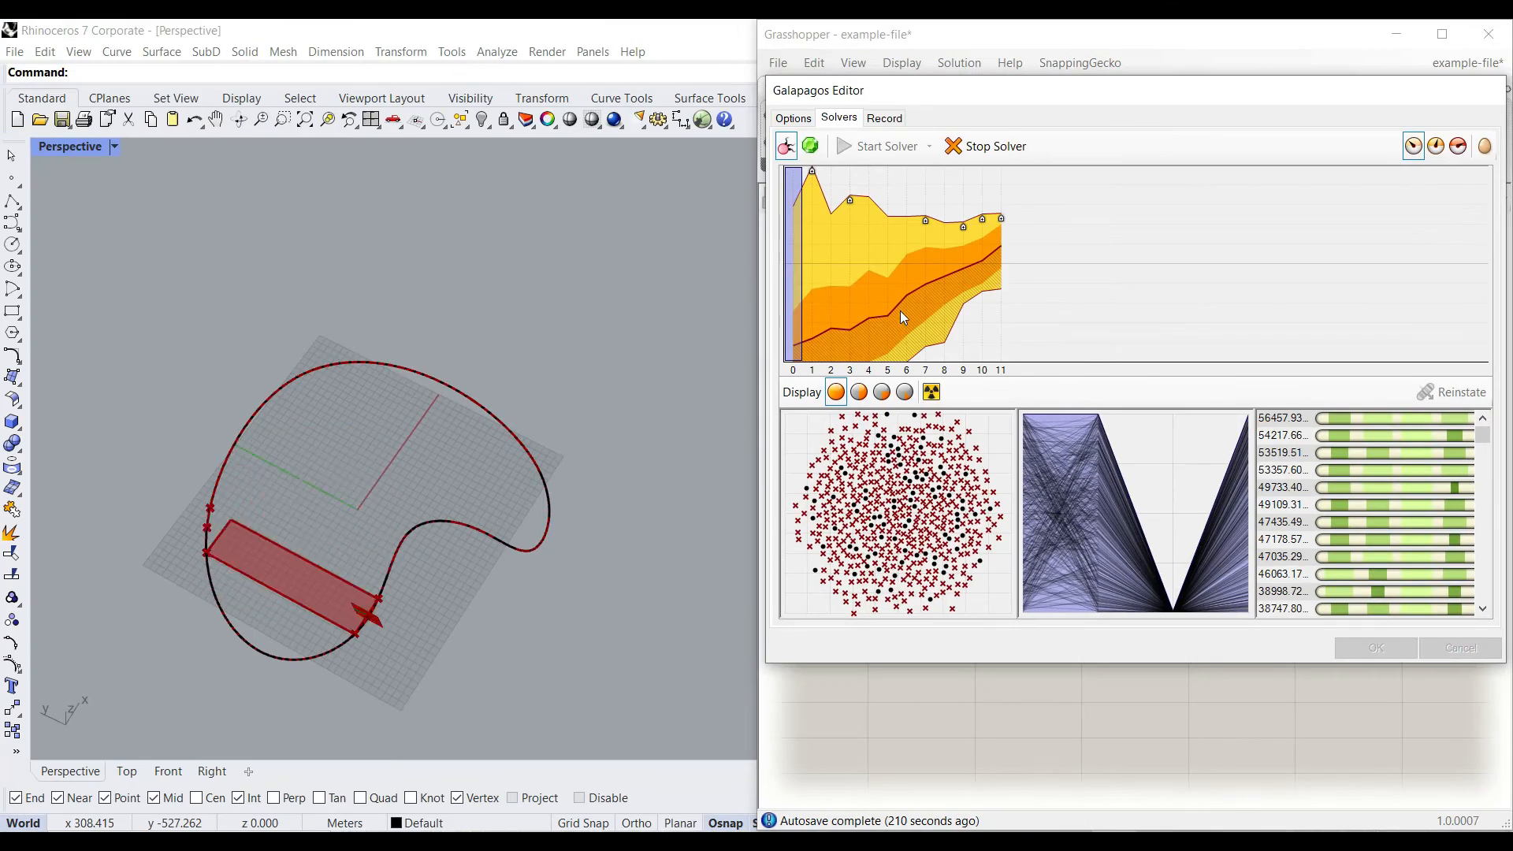
# Step: Compare the genomes of generations 2, 13, 19 and 28 in the fitness graph while the solver runs
pyautogui.click(328, 189)
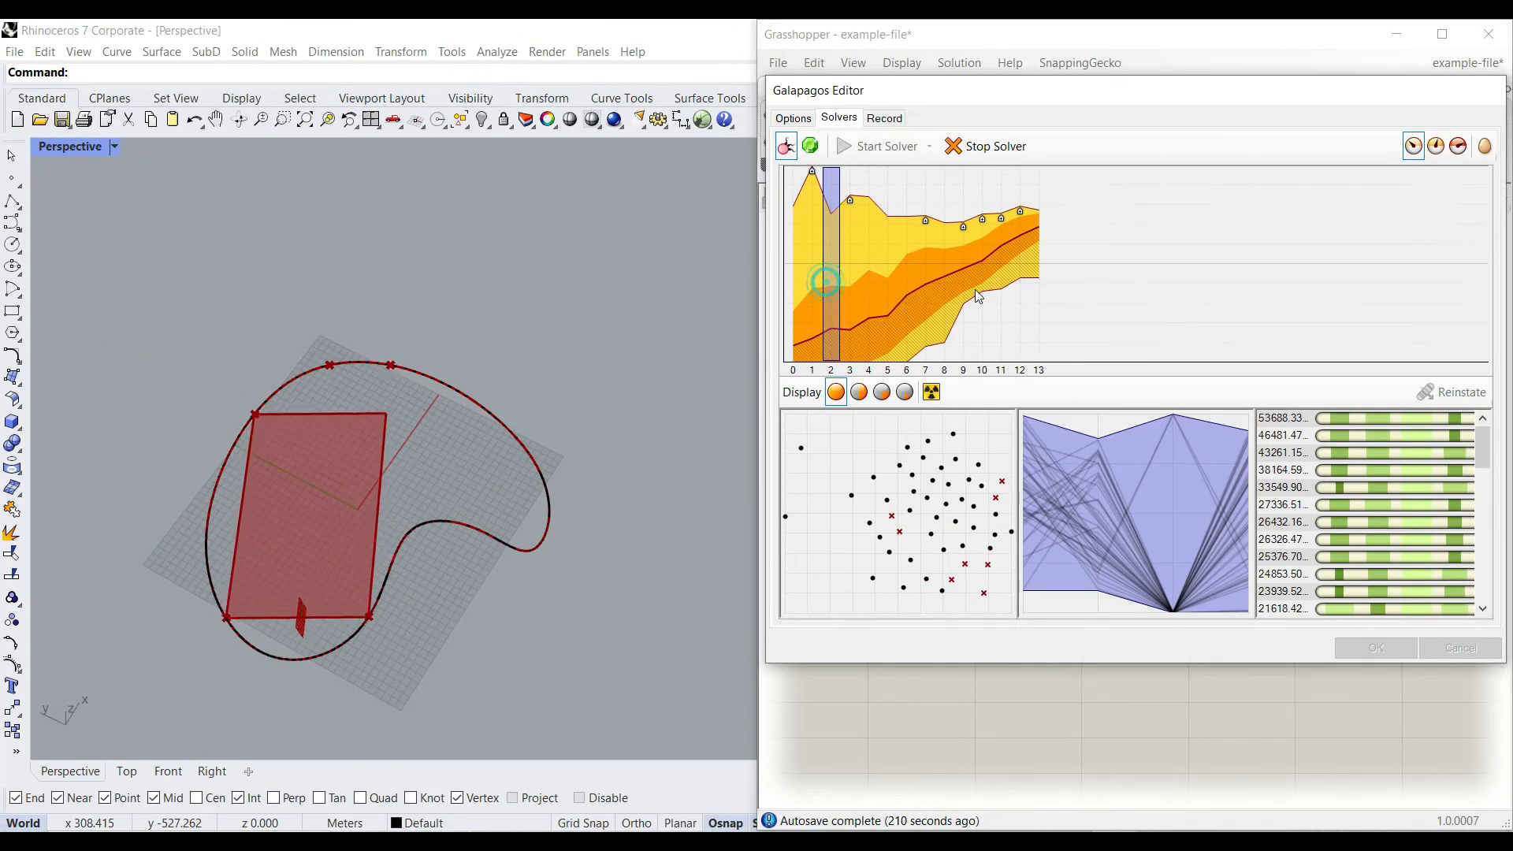
pyautogui.click(1035, 286)
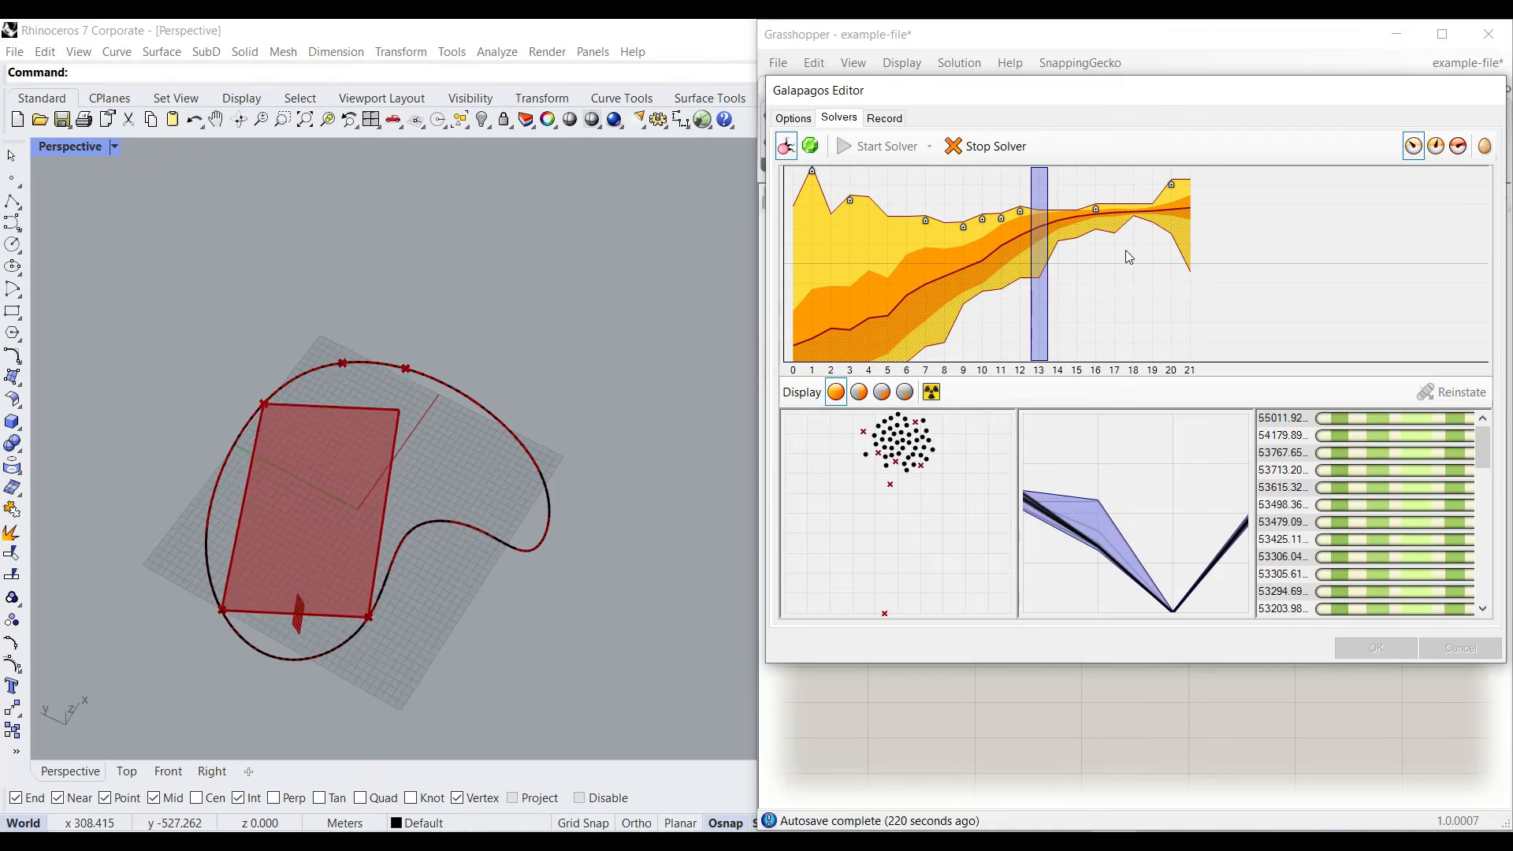
pyautogui.click(1235, 253)
pyautogui.click(1152, 240)
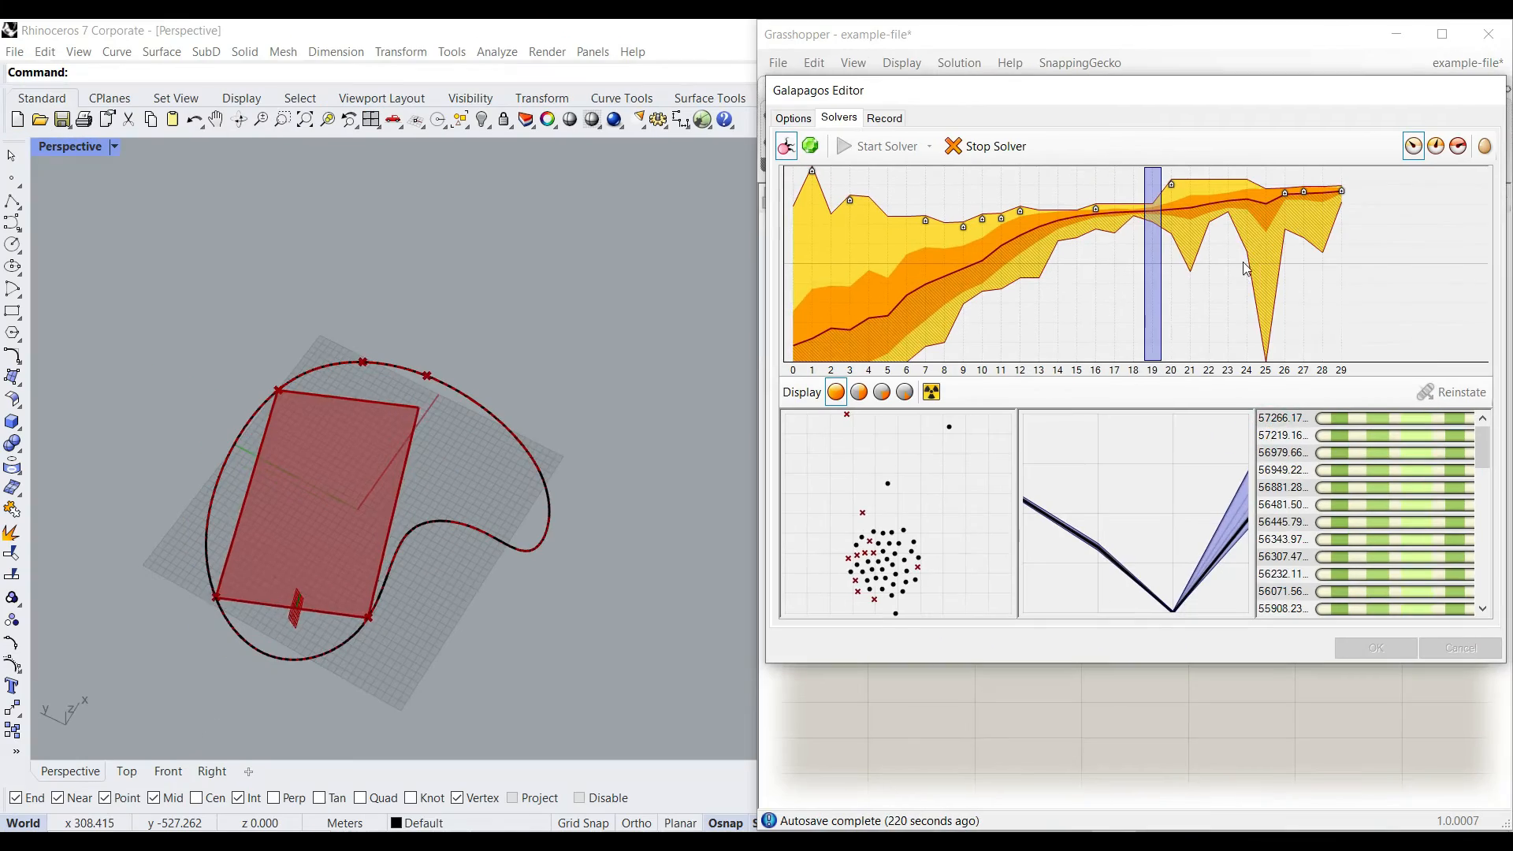
pyautogui.click(1247, 253)
pyautogui.click(1323, 258)
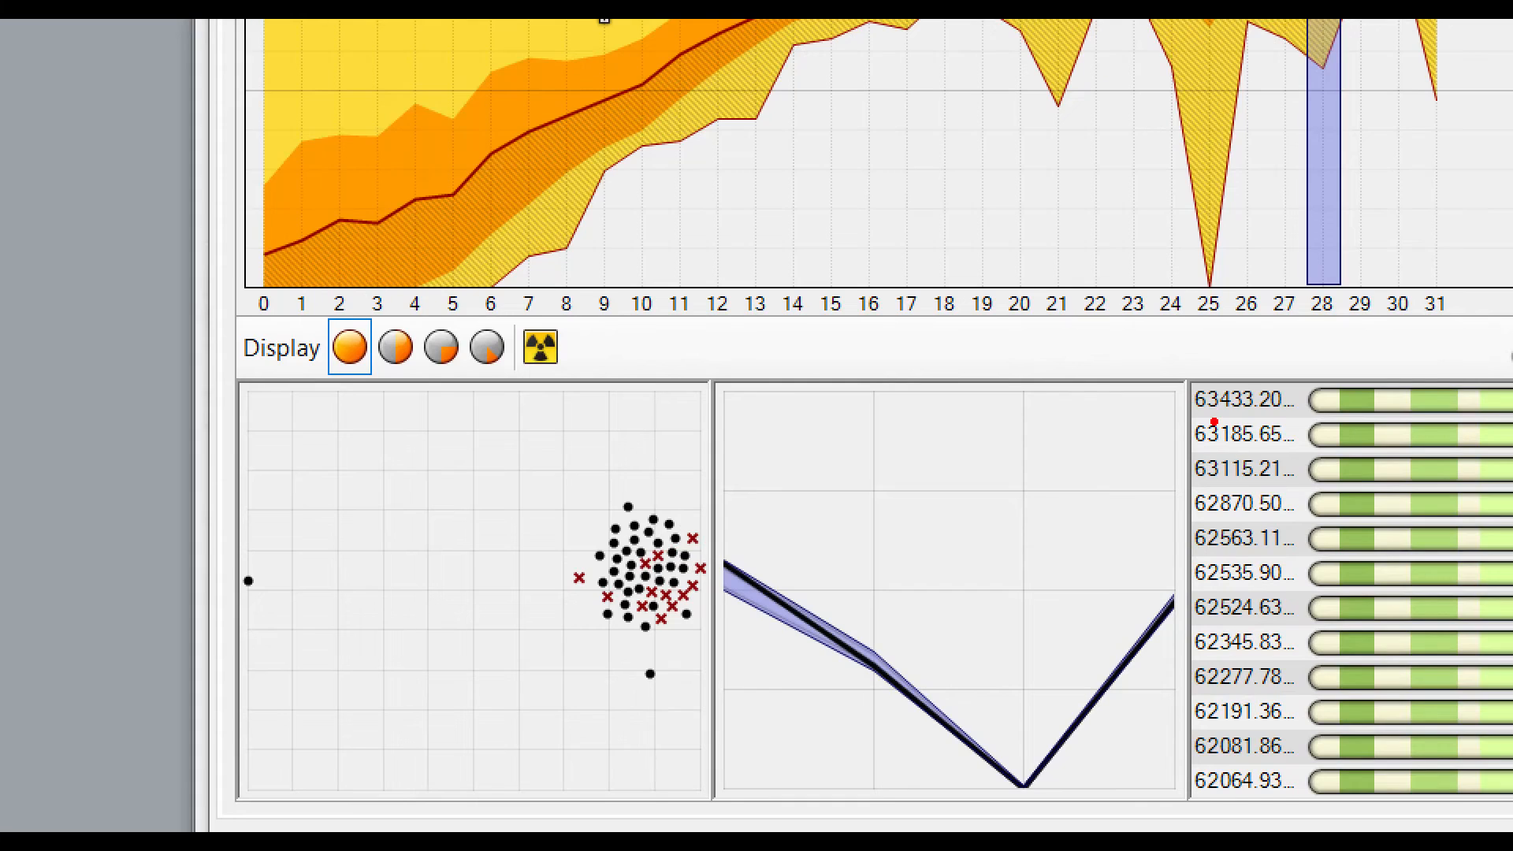
pyautogui.moveTo(1267, 428); pyautogui.dragTo(1245, 428)
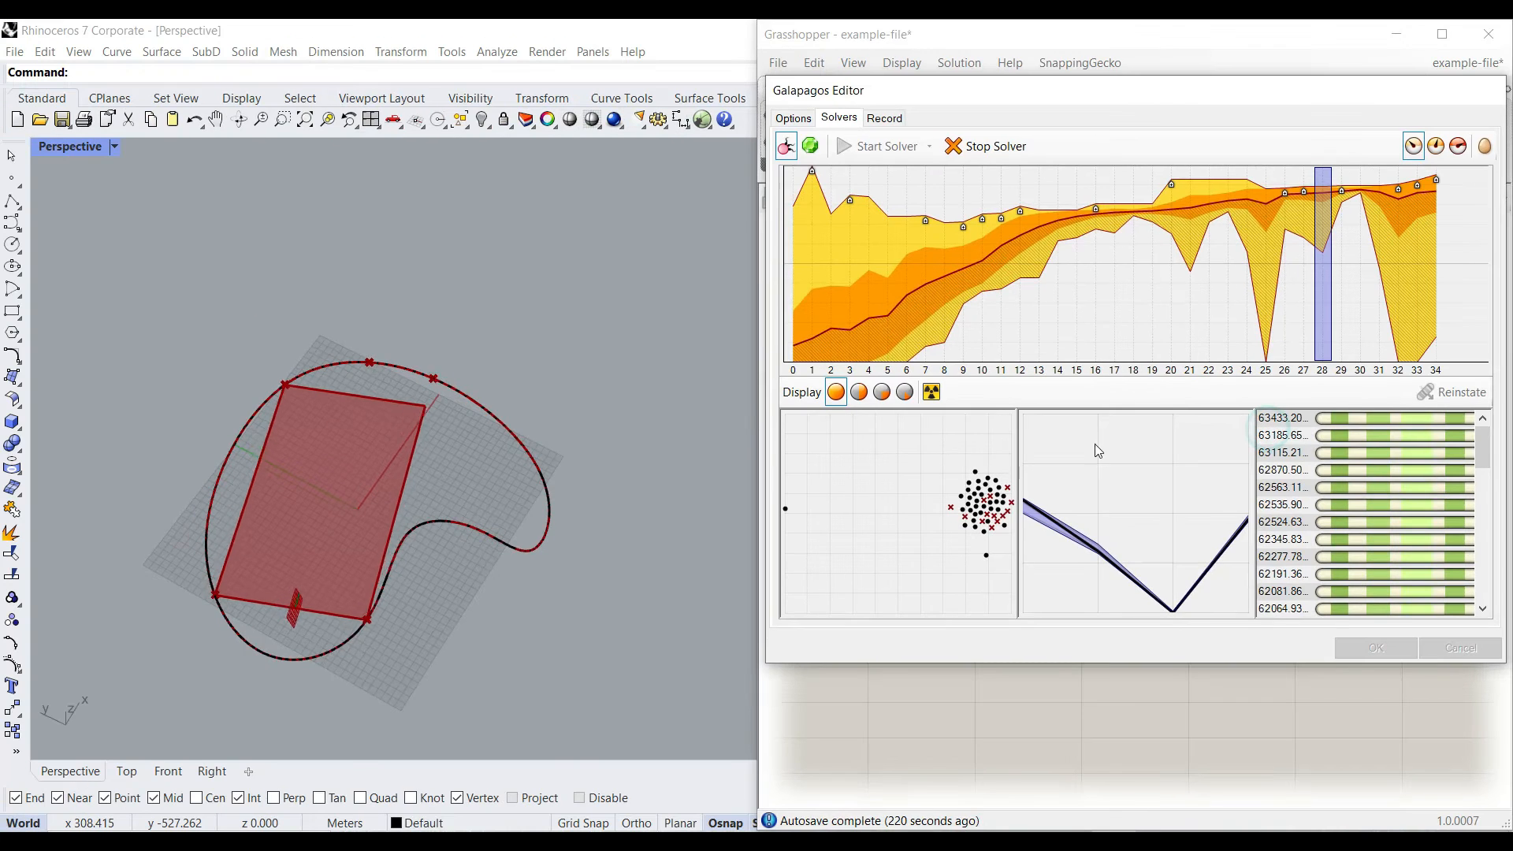
# Step: Review the Evolutionary Solver settings such as Max. Stagnant, Population and Initial Boost, and return to the running solver
pyautogui.click(793, 119)
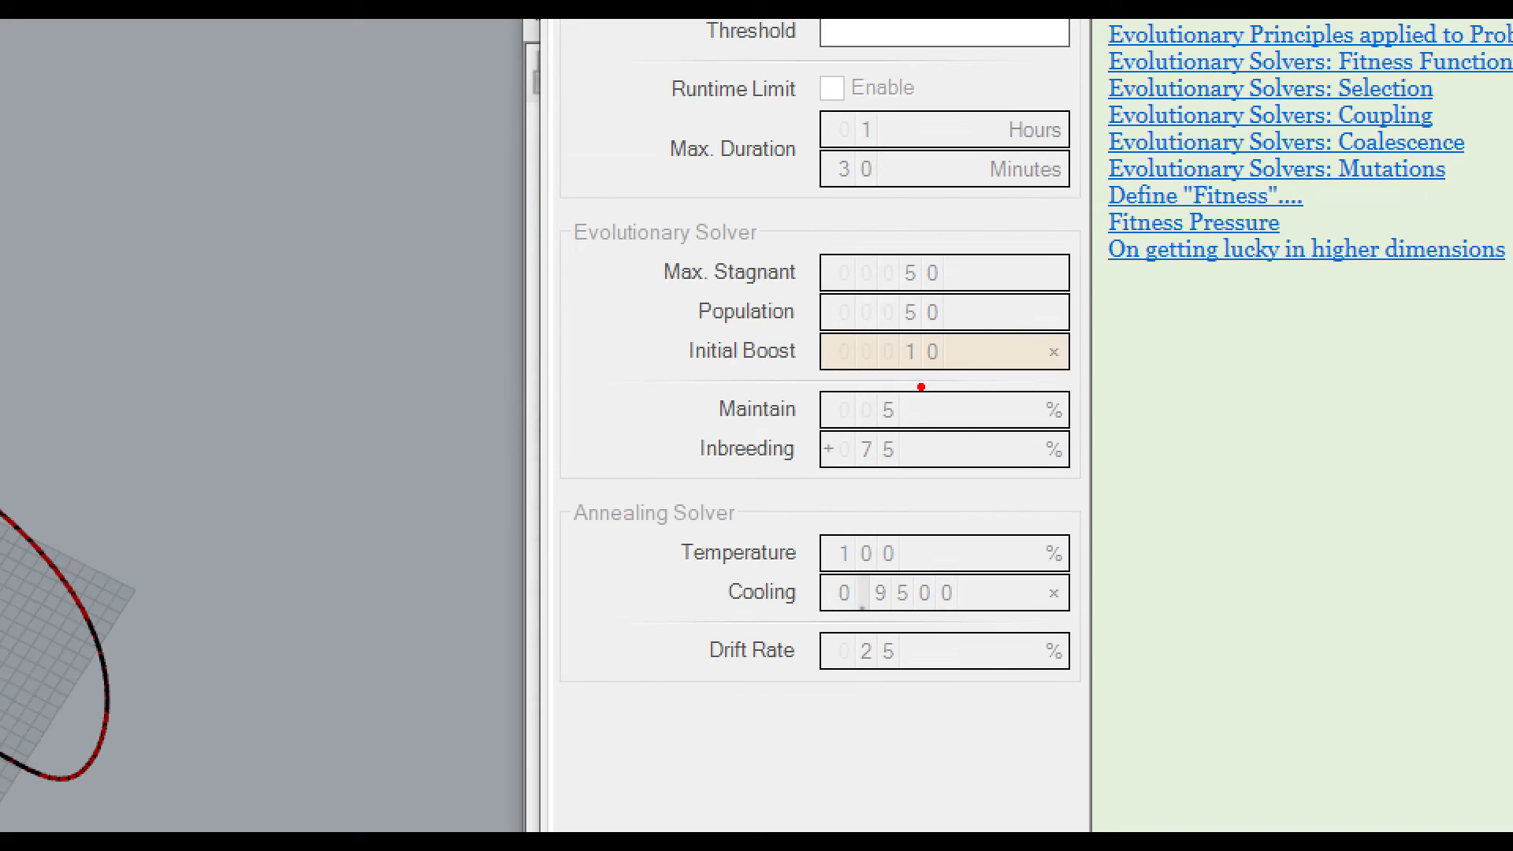
pyautogui.moveTo(921, 387)
pyautogui.mouseDown()
pyautogui.moveTo(689, 394)
pyautogui.moveTo(945, 421)
pyautogui.mouseUp()
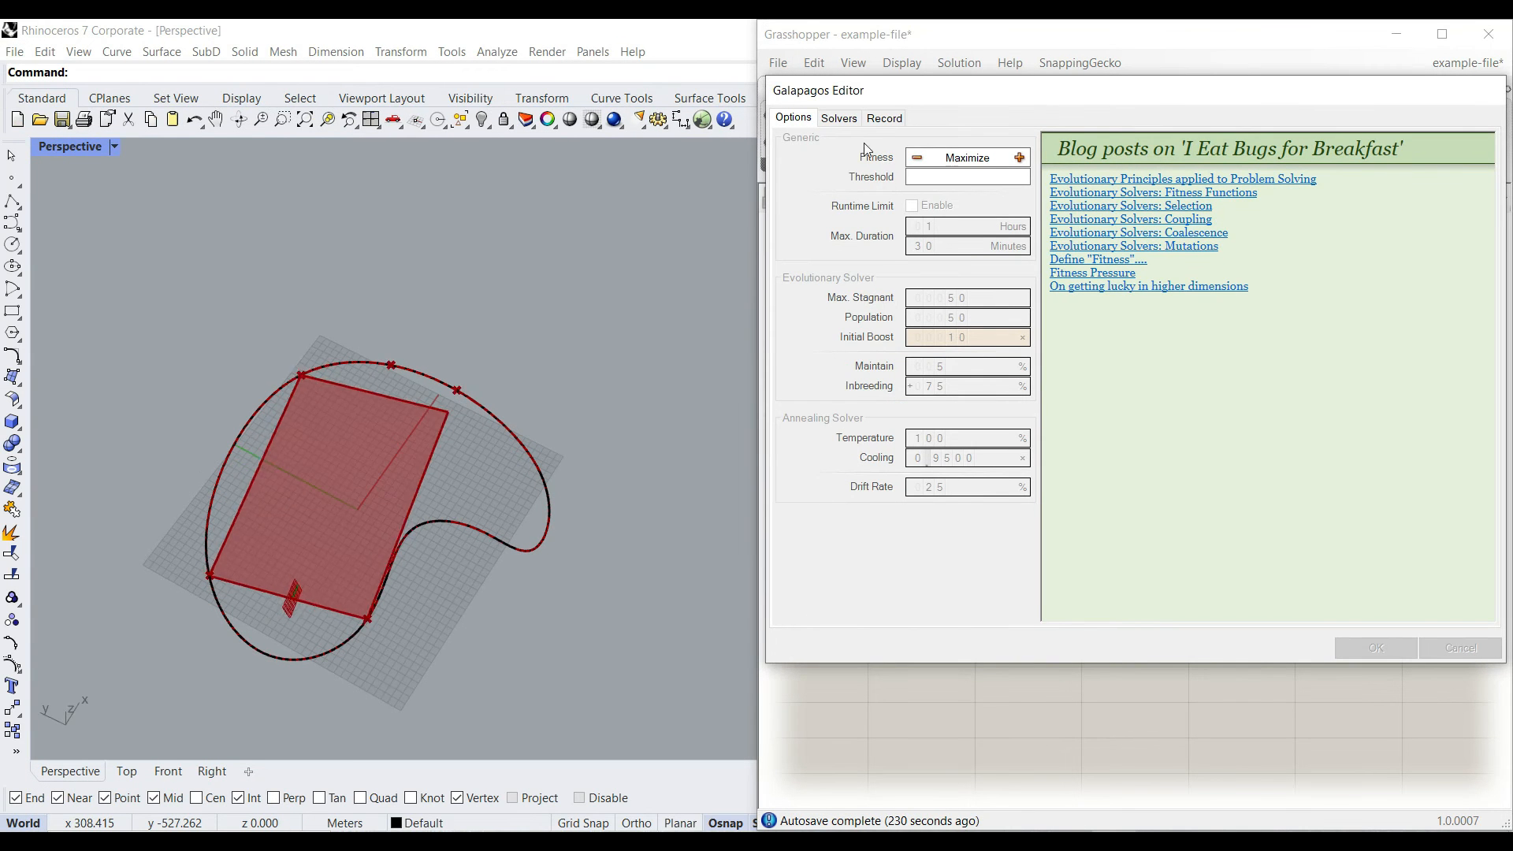
pyautogui.click(838, 119)
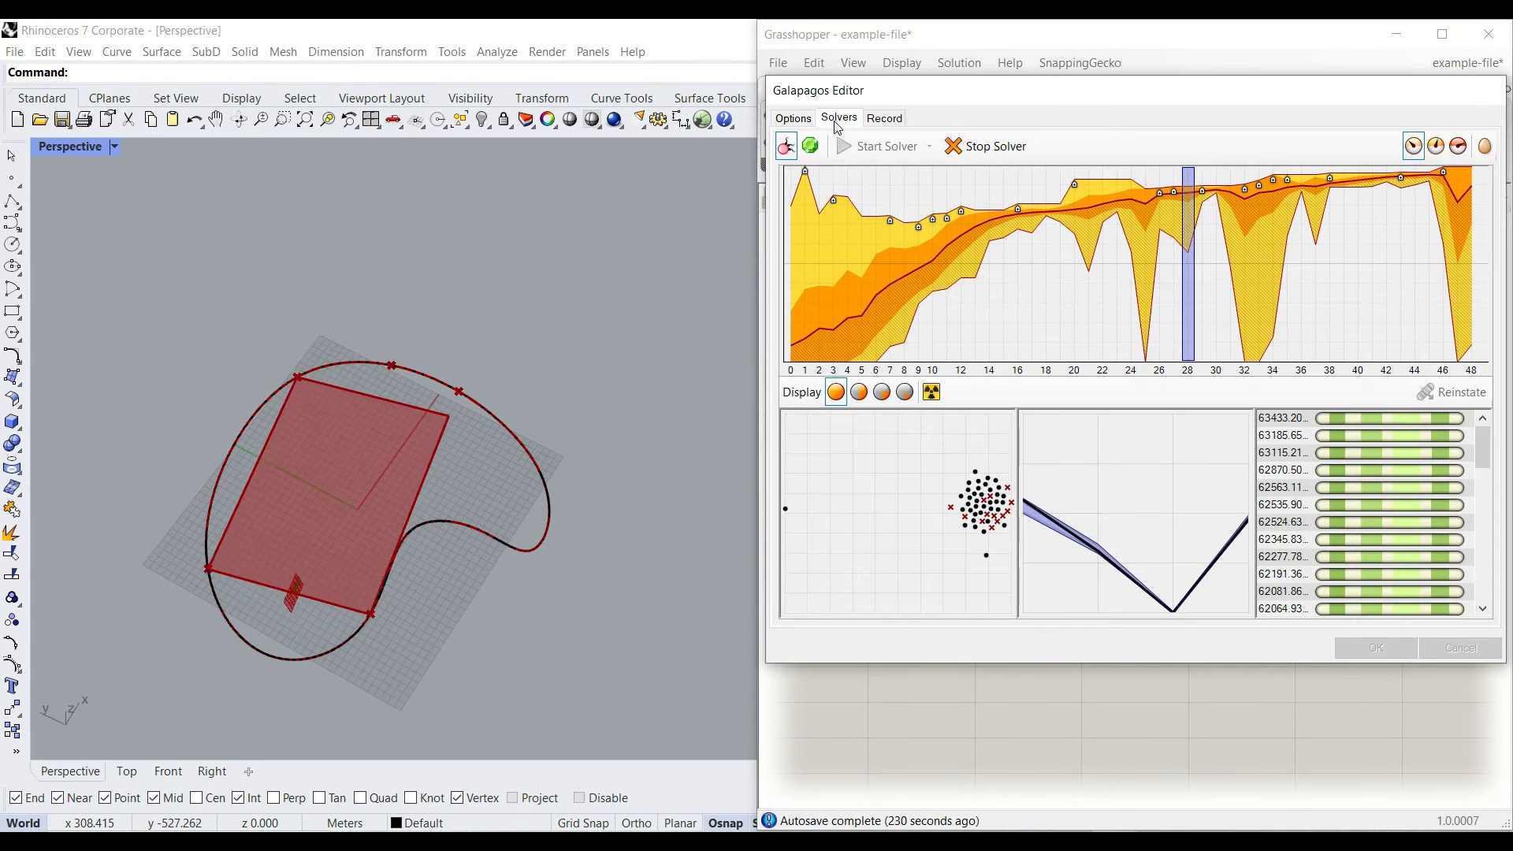
# Step: Compare the top genomes of generations 39, 0, 52 and 55 in the fitness graph
pyautogui.click(1311, 235)
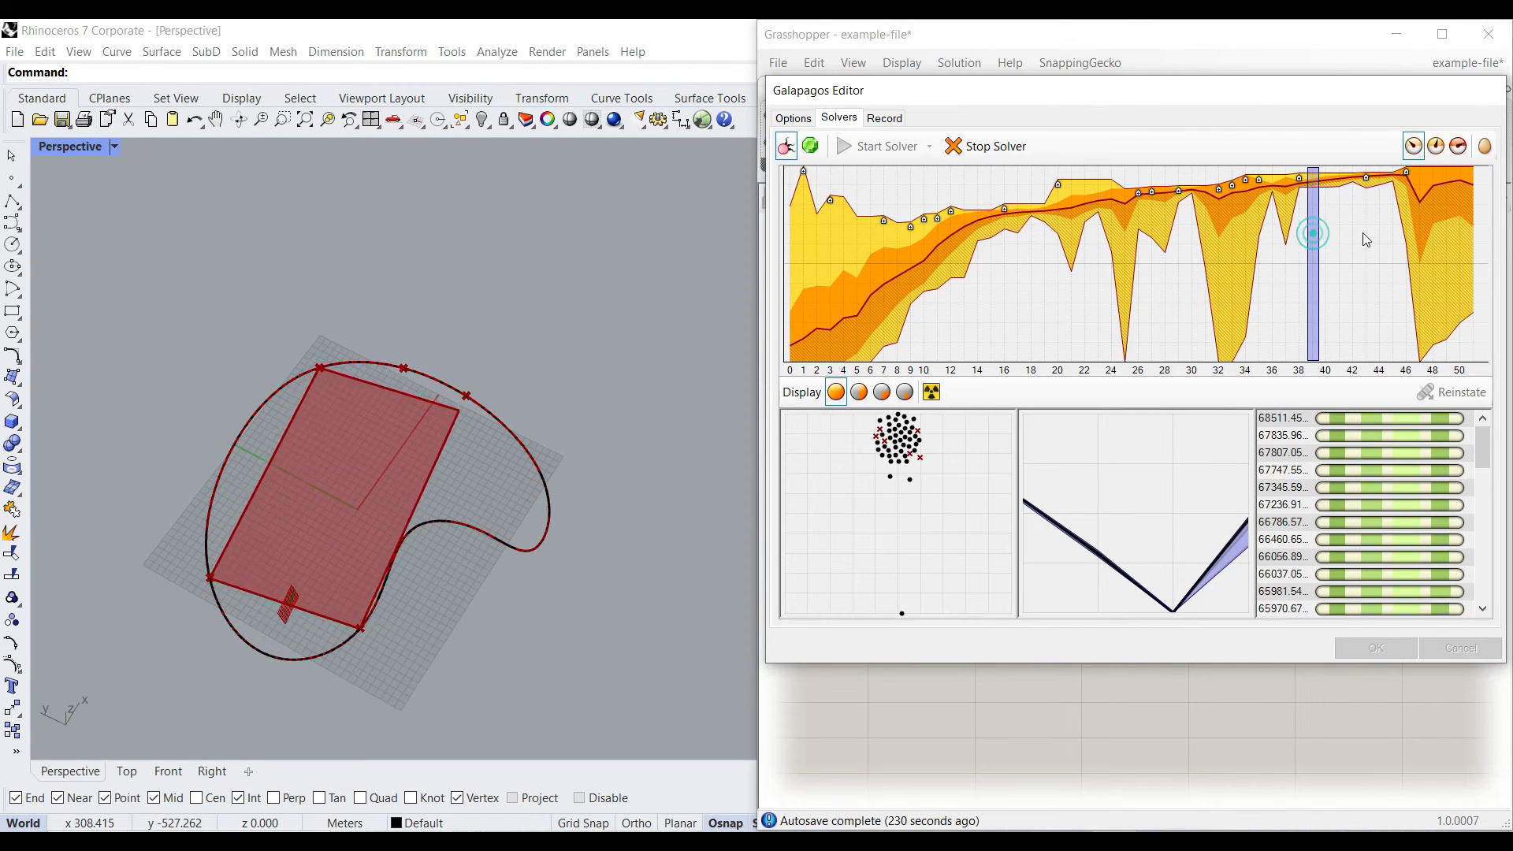
pyautogui.click(1374, 233)
pyautogui.click(788, 235)
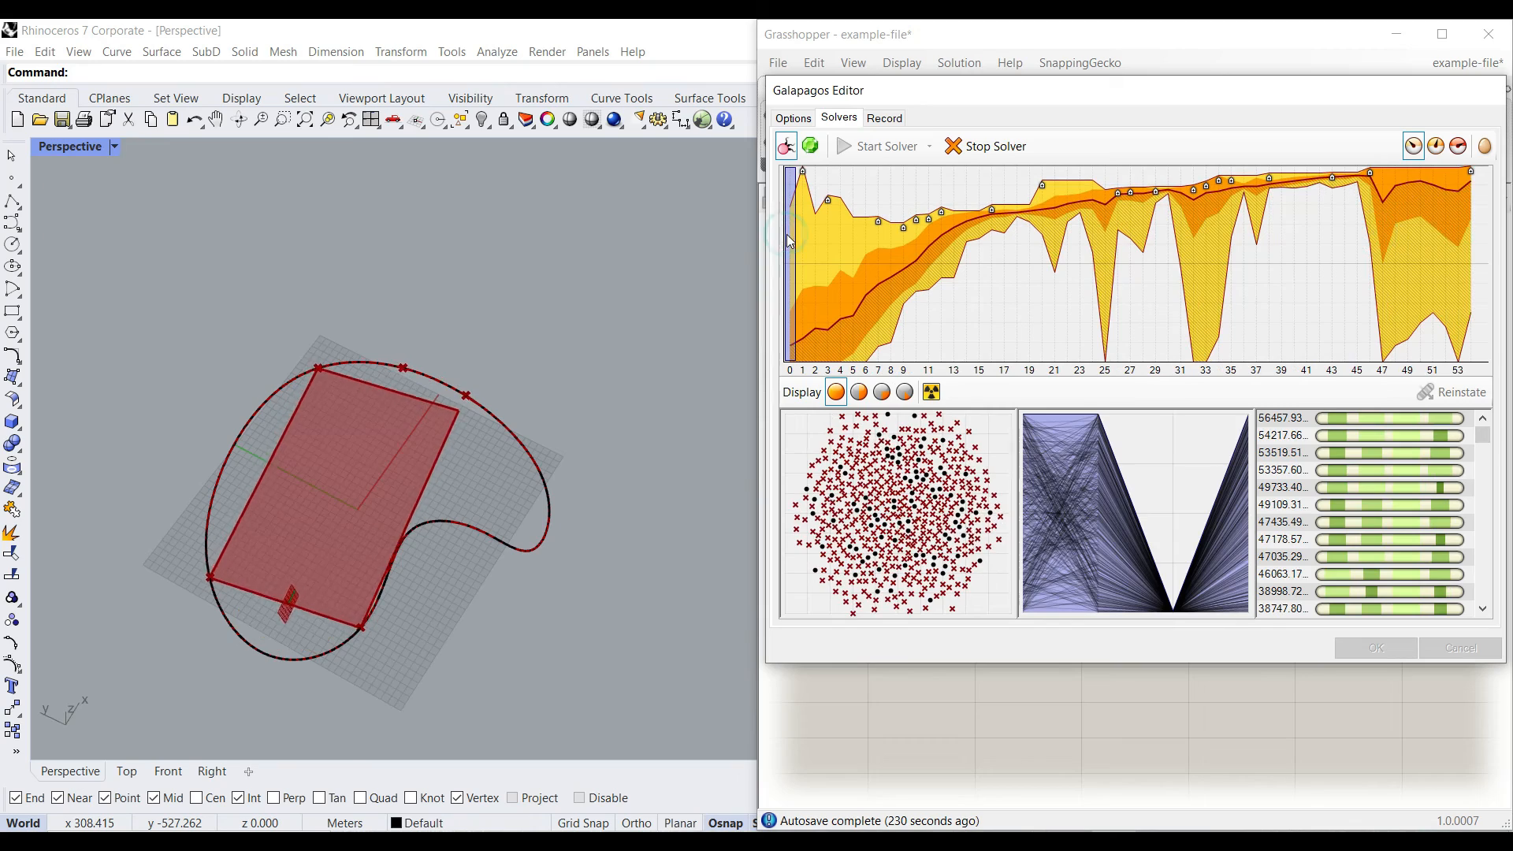
pyautogui.click(1387, 257)
pyautogui.click(1450, 259)
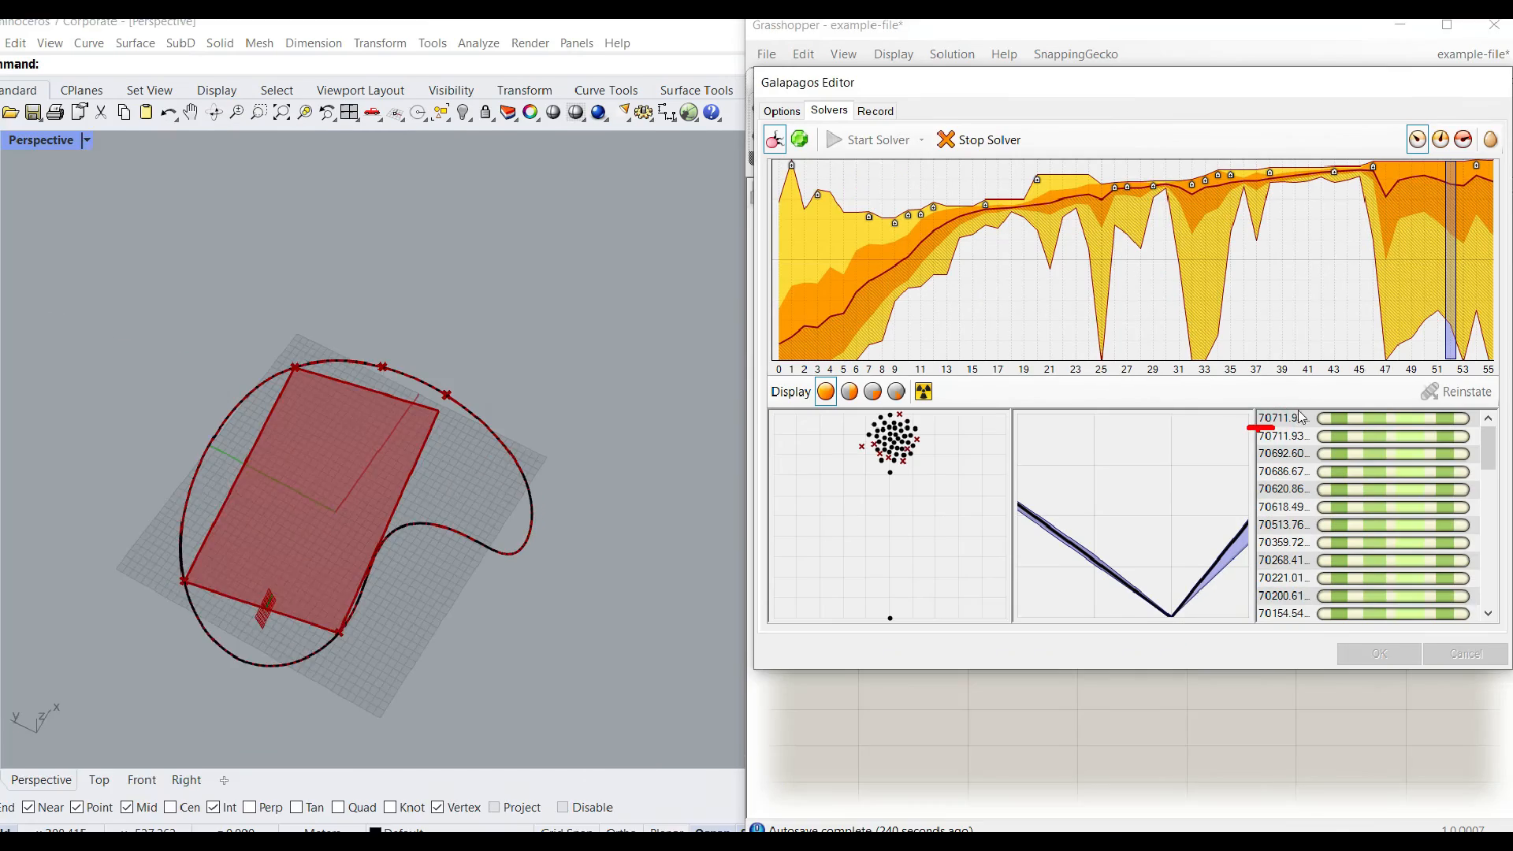
pyautogui.click(1472, 327)
pyautogui.click(1486, 330)
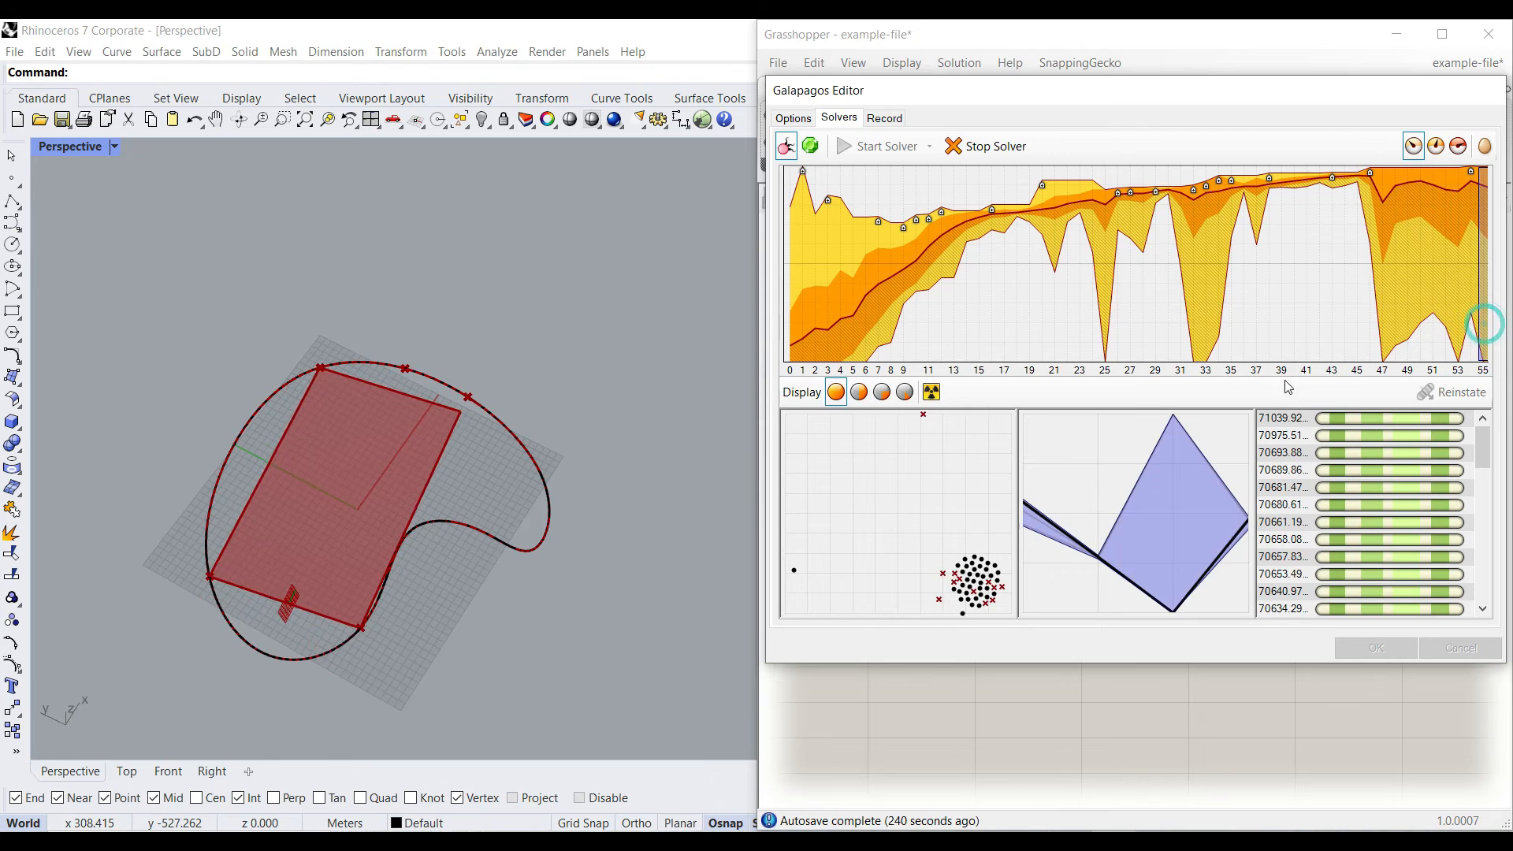
# Step: Examine the combined genomes of generations 32 to 40 and compare them with generation 55
pyautogui.moveTo(1286, 322); pyautogui.dragTo(1189, 321)
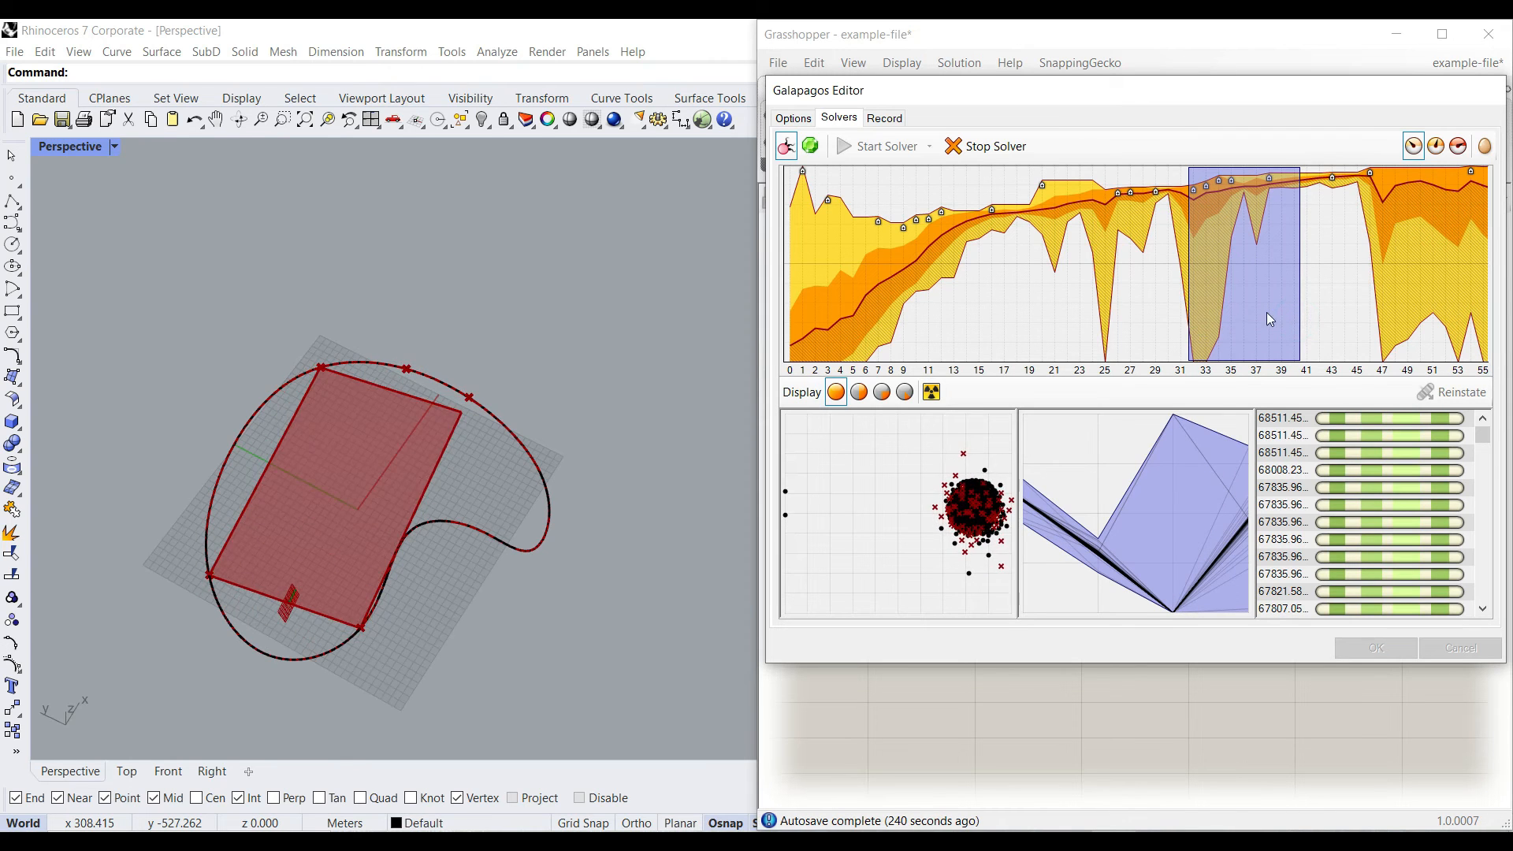
pyautogui.click(1333, 301)
pyautogui.click(1447, 304)
pyautogui.click(1486, 312)
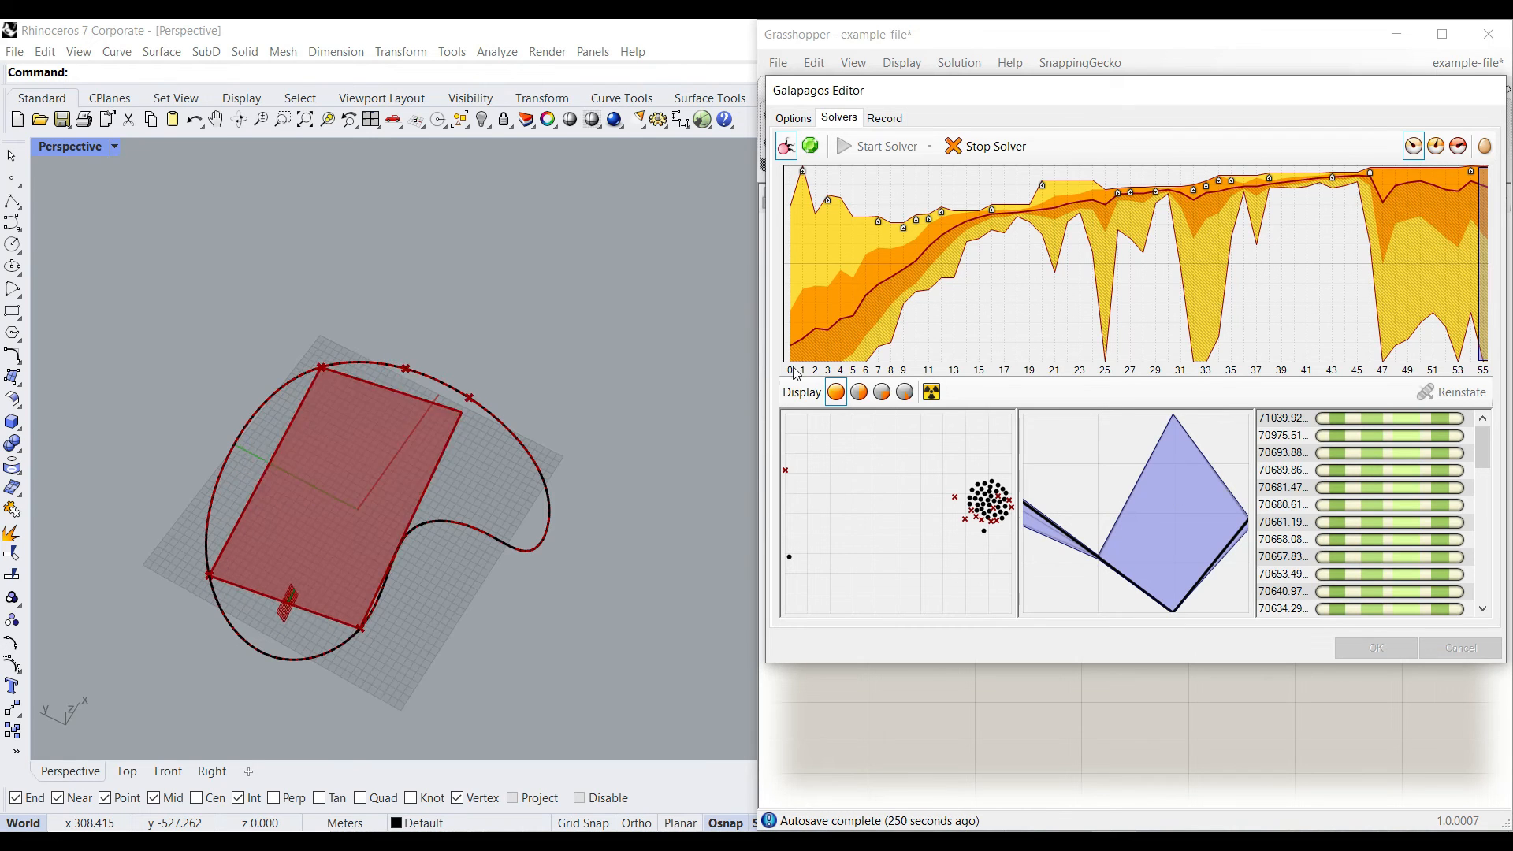
# Step: Widen the Galapagos editor and inspect the genomes of generations 79 and 86
pyautogui.moveTo(761, 353); pyautogui.dragTo(274, 394)
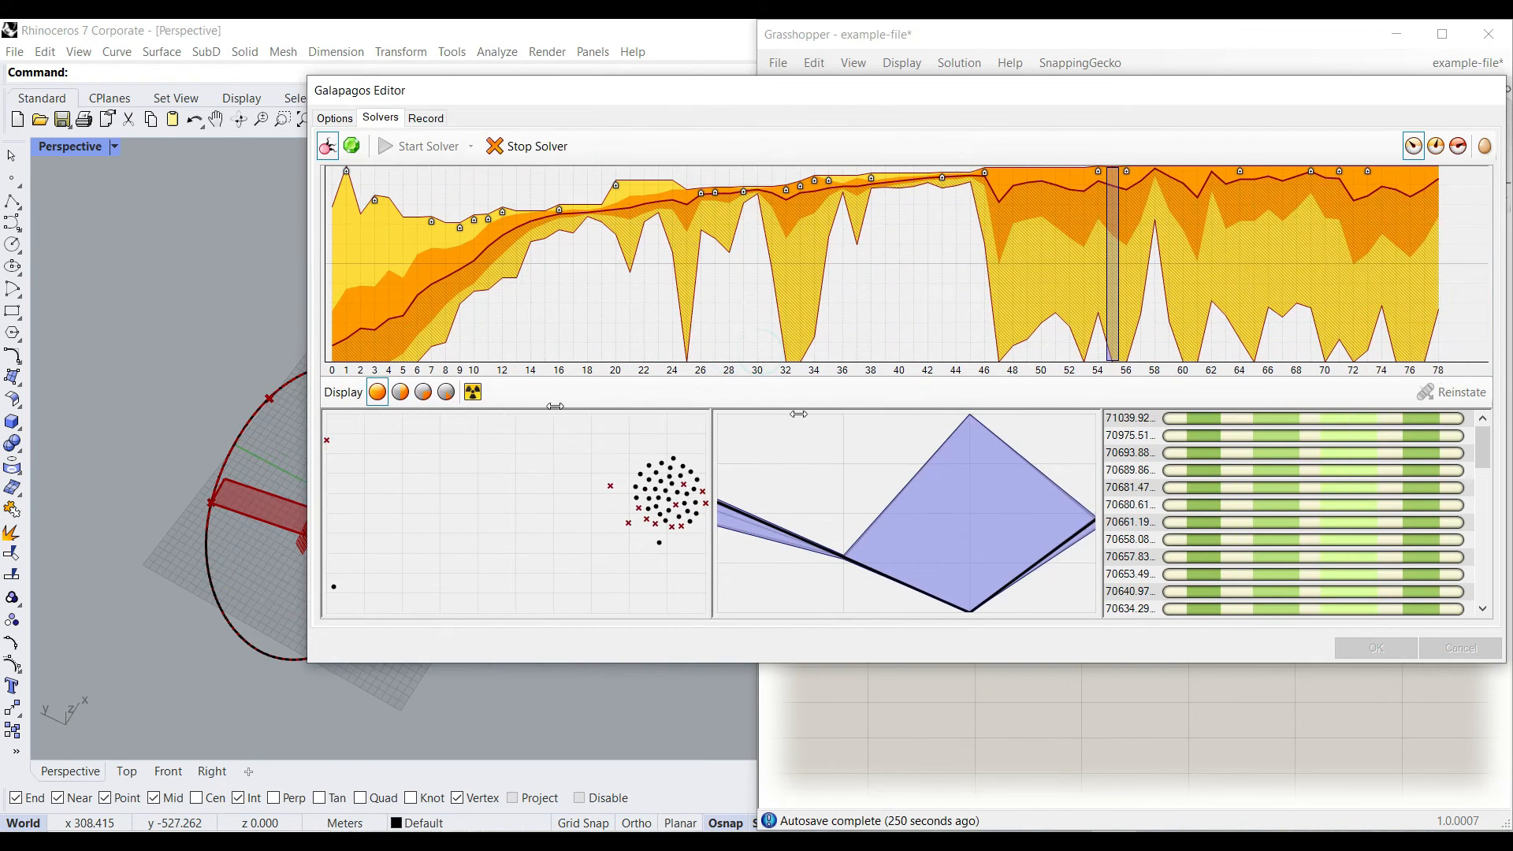
pyautogui.click(1422, 303)
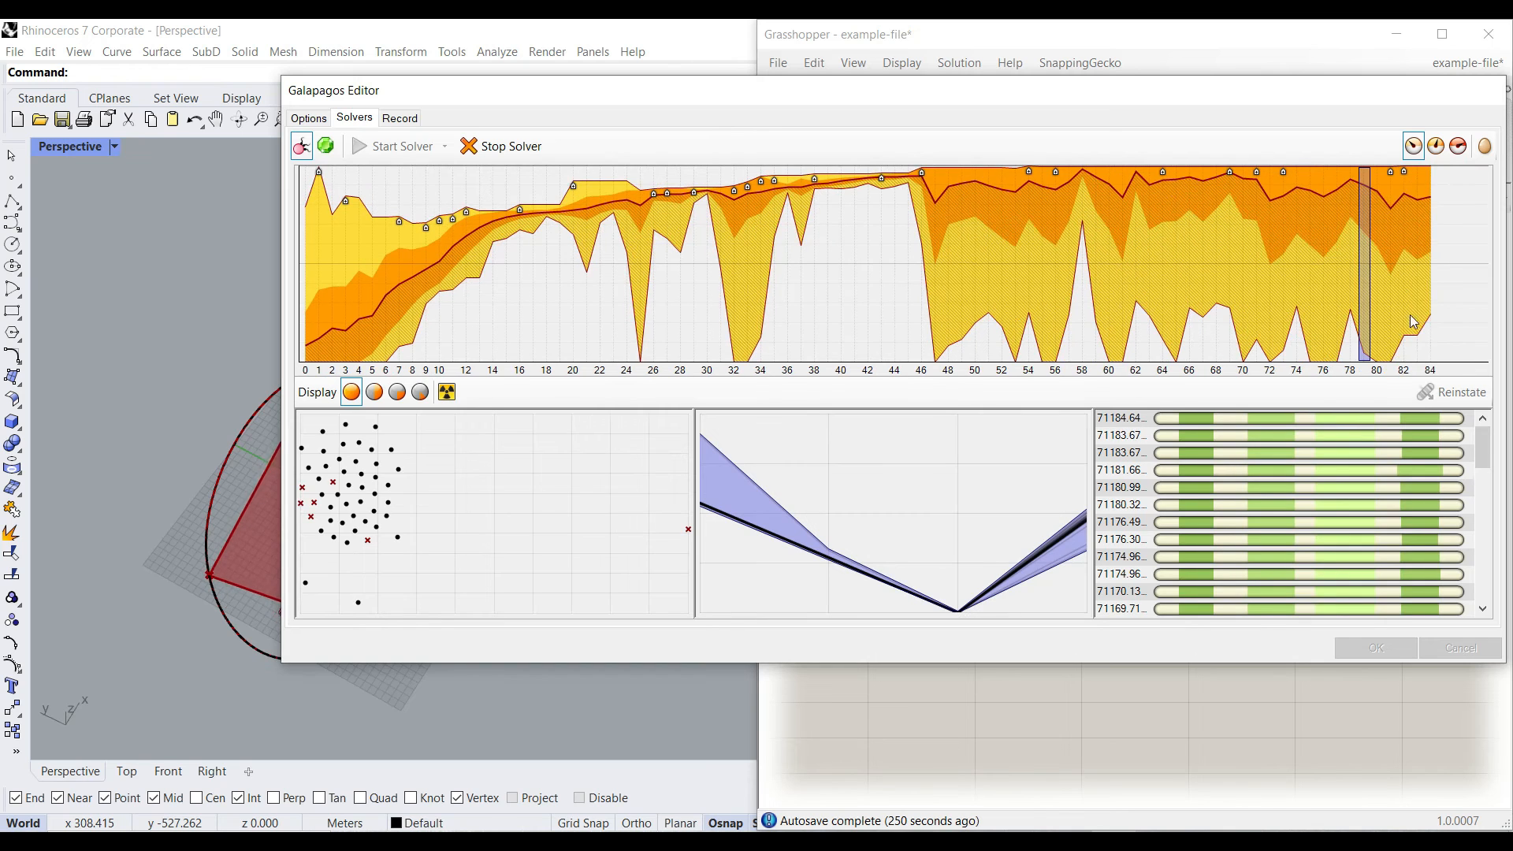
pyautogui.click(1415, 315)
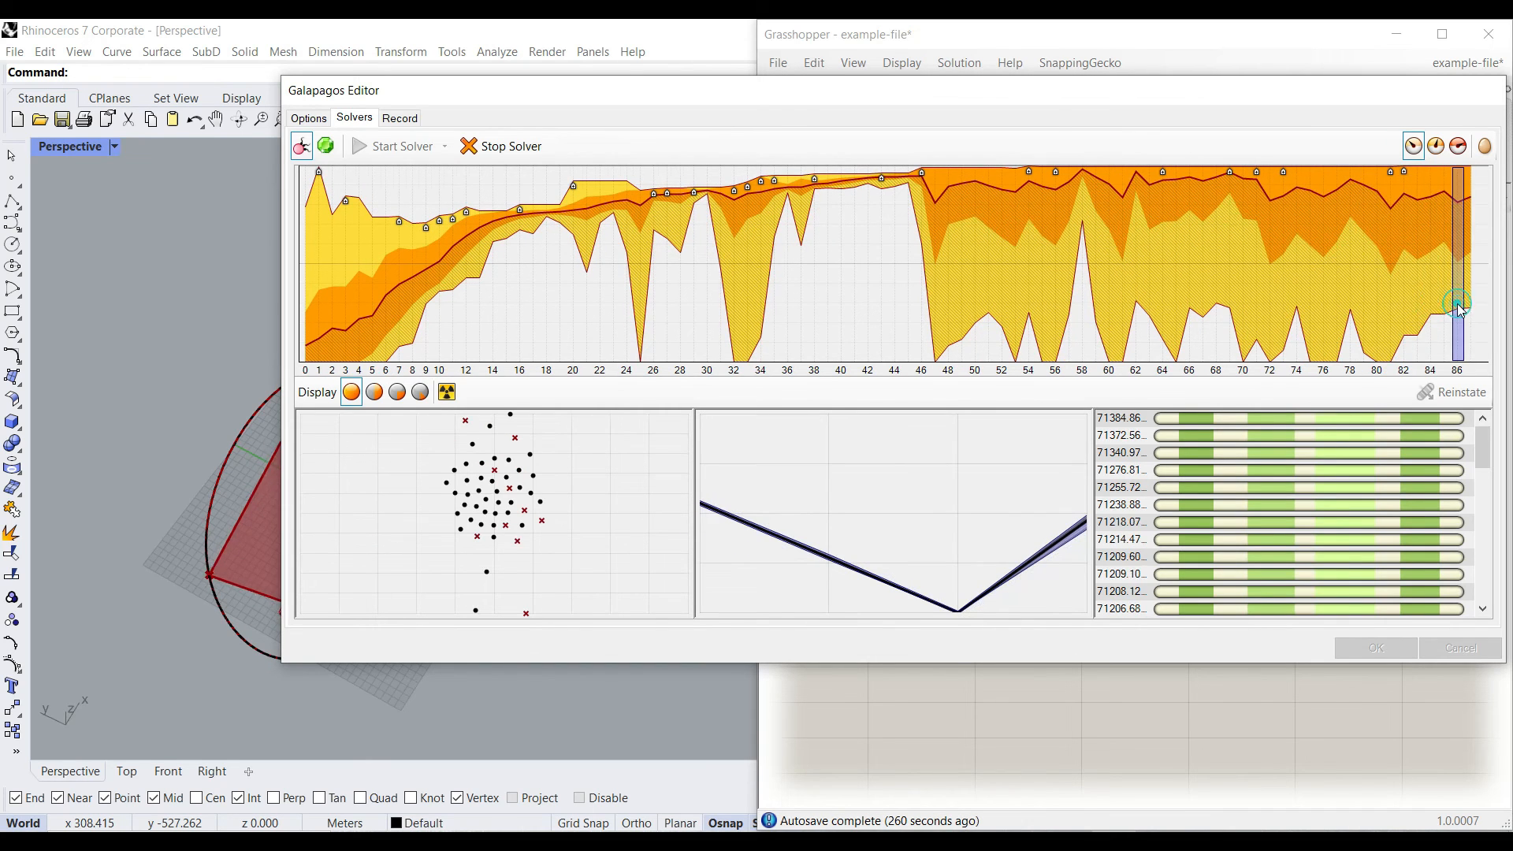
# Step: Stop the solver, narrow the editor to uncover the model, and reinstate the fittest genome of the last generations
pyautogui.click(504, 147)
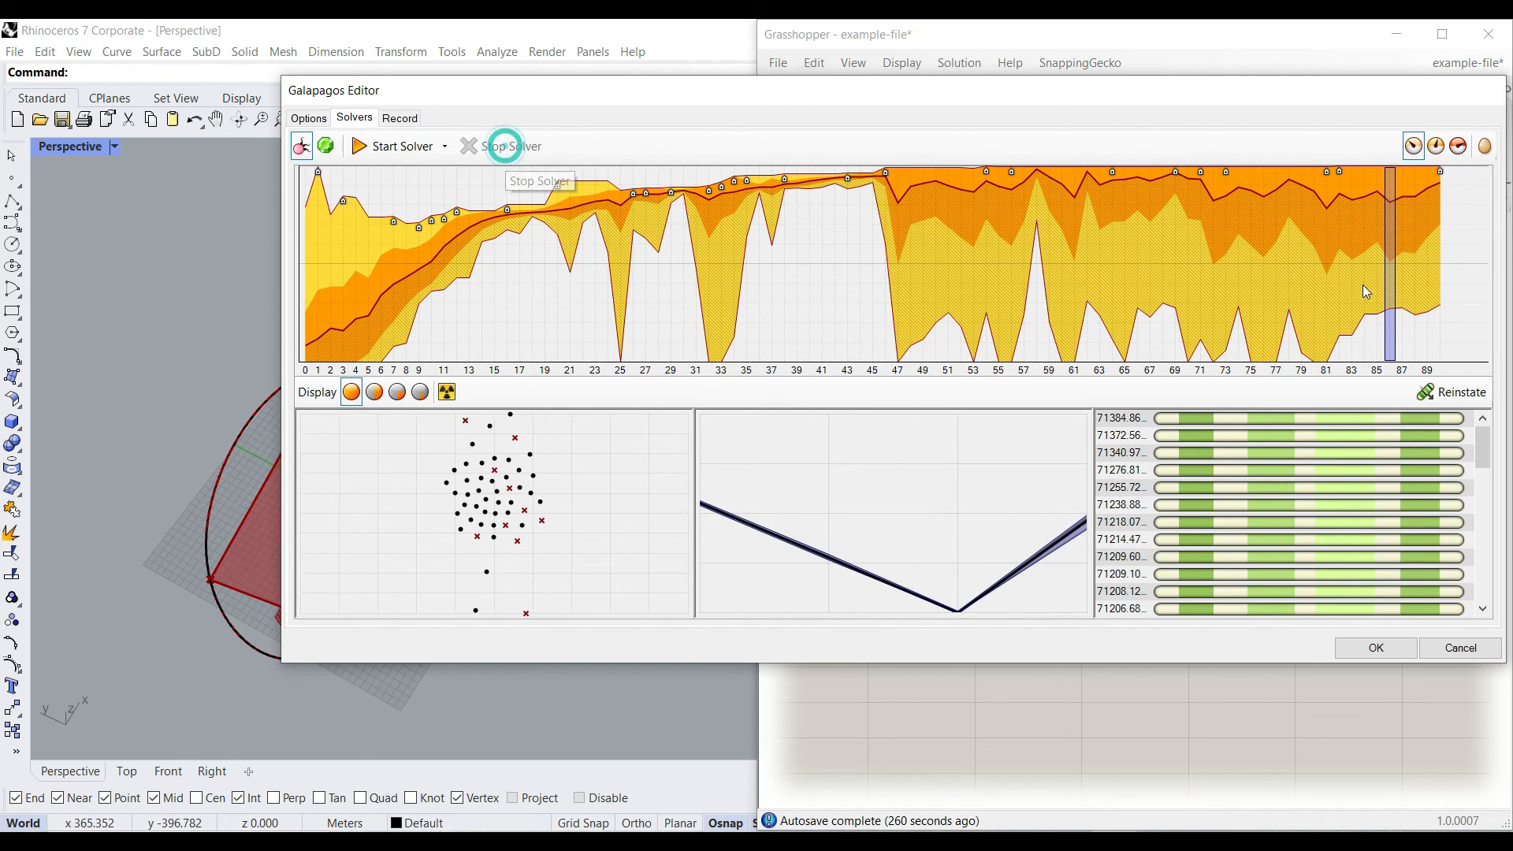
pyautogui.click(1432, 249)
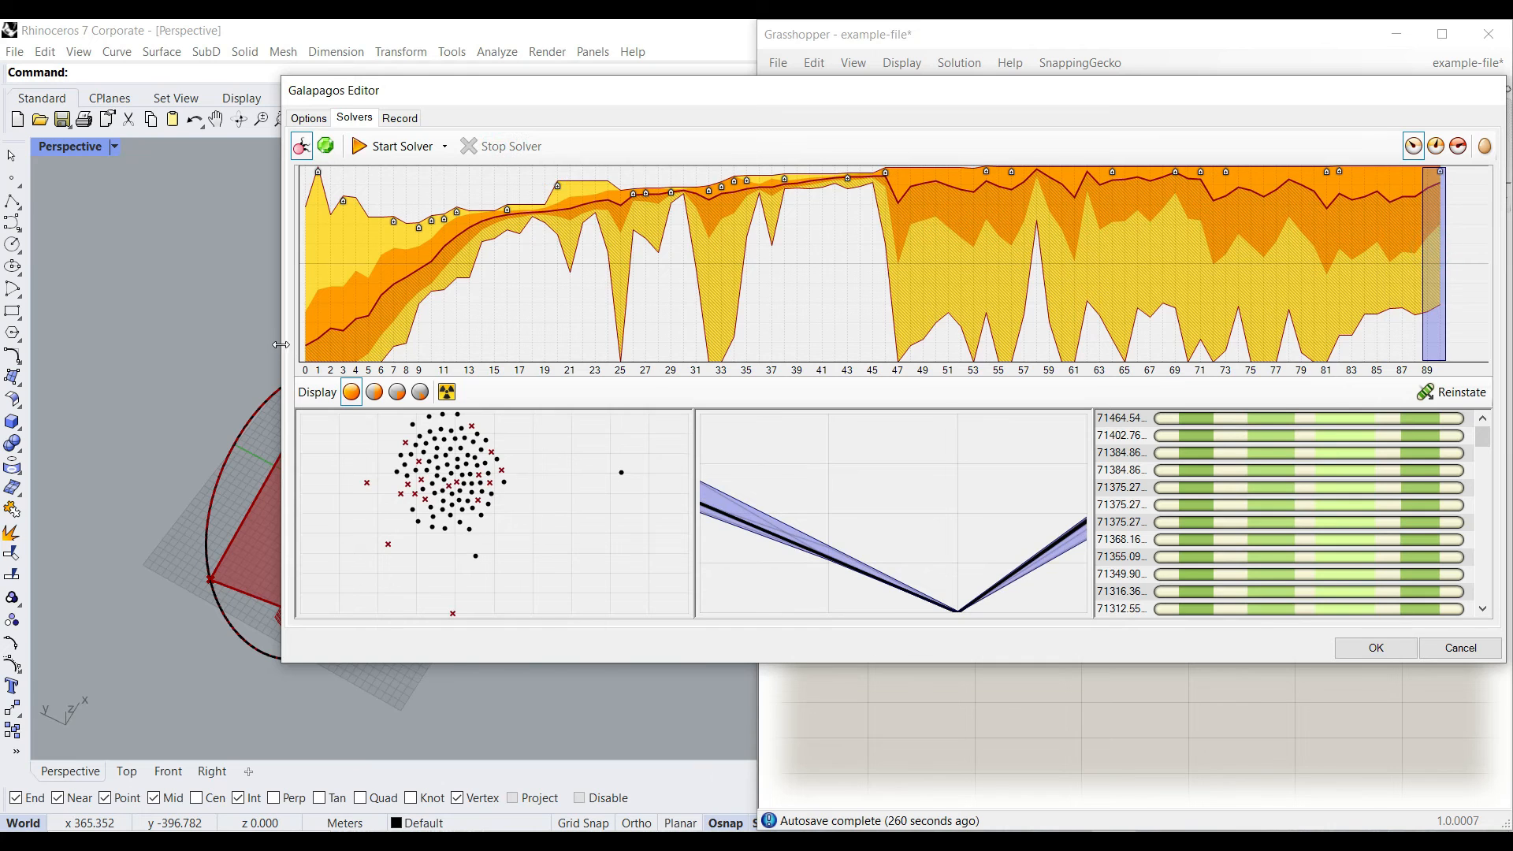
pyautogui.moveTo(282, 345); pyautogui.dragTo(707, 344)
pyautogui.click(1347, 424)
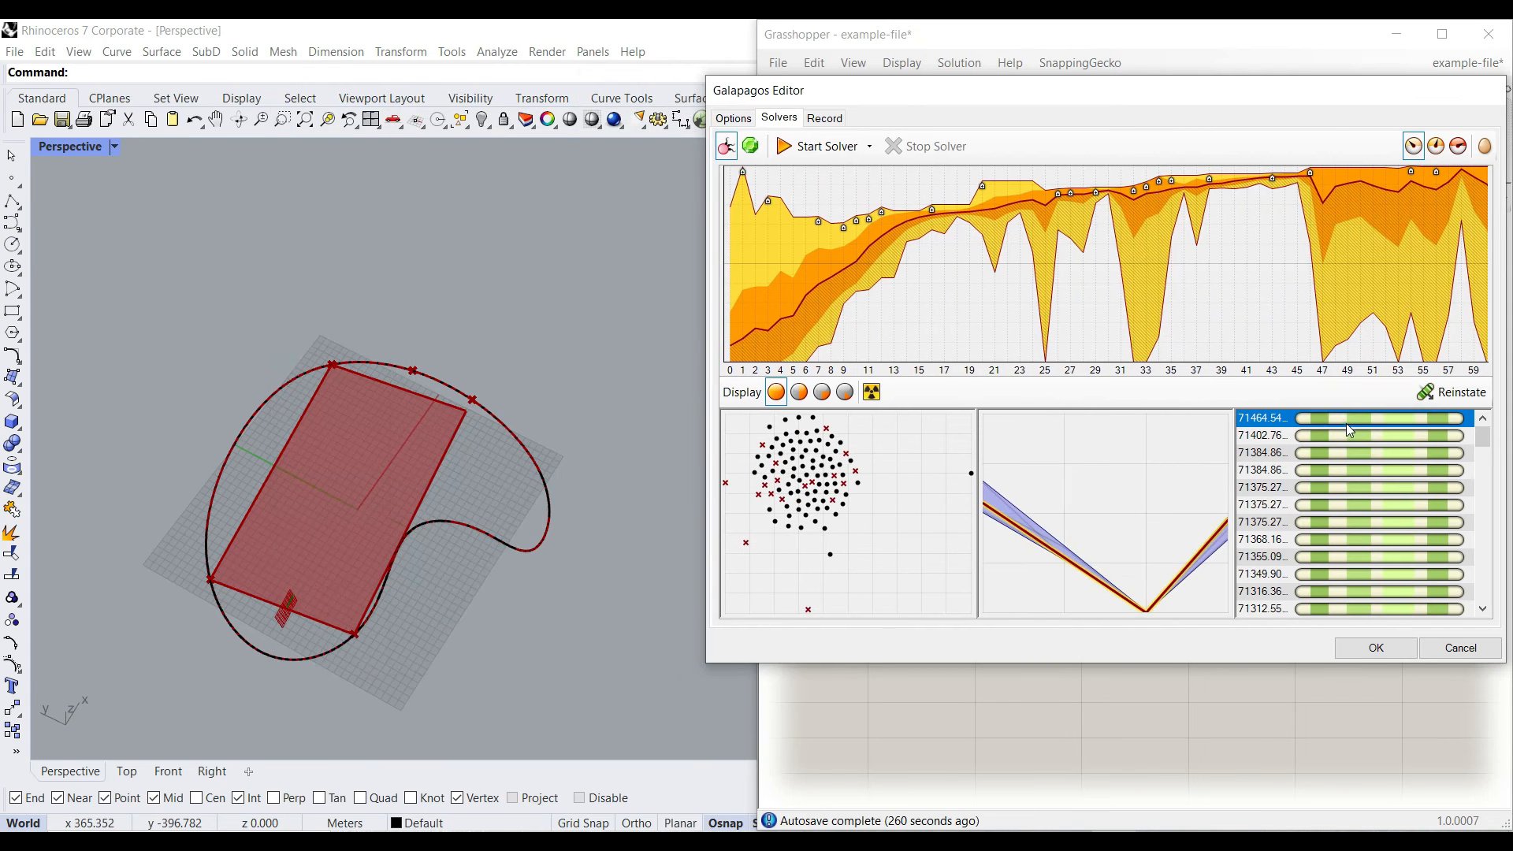
pyautogui.click(1442, 398)
# Step: Examine up close how the optimised rectangle's edges and corners fit against the boundary curve
pyautogui.scroll(5, 290, 581)
pyautogui.moveTo(293, 583); pyautogui.dragTo(479, 545, button='right')
pyautogui.scroll(8, 479, 580)
pyautogui.moveTo(517, 592); pyautogui.dragTo(531, 539, button='right')
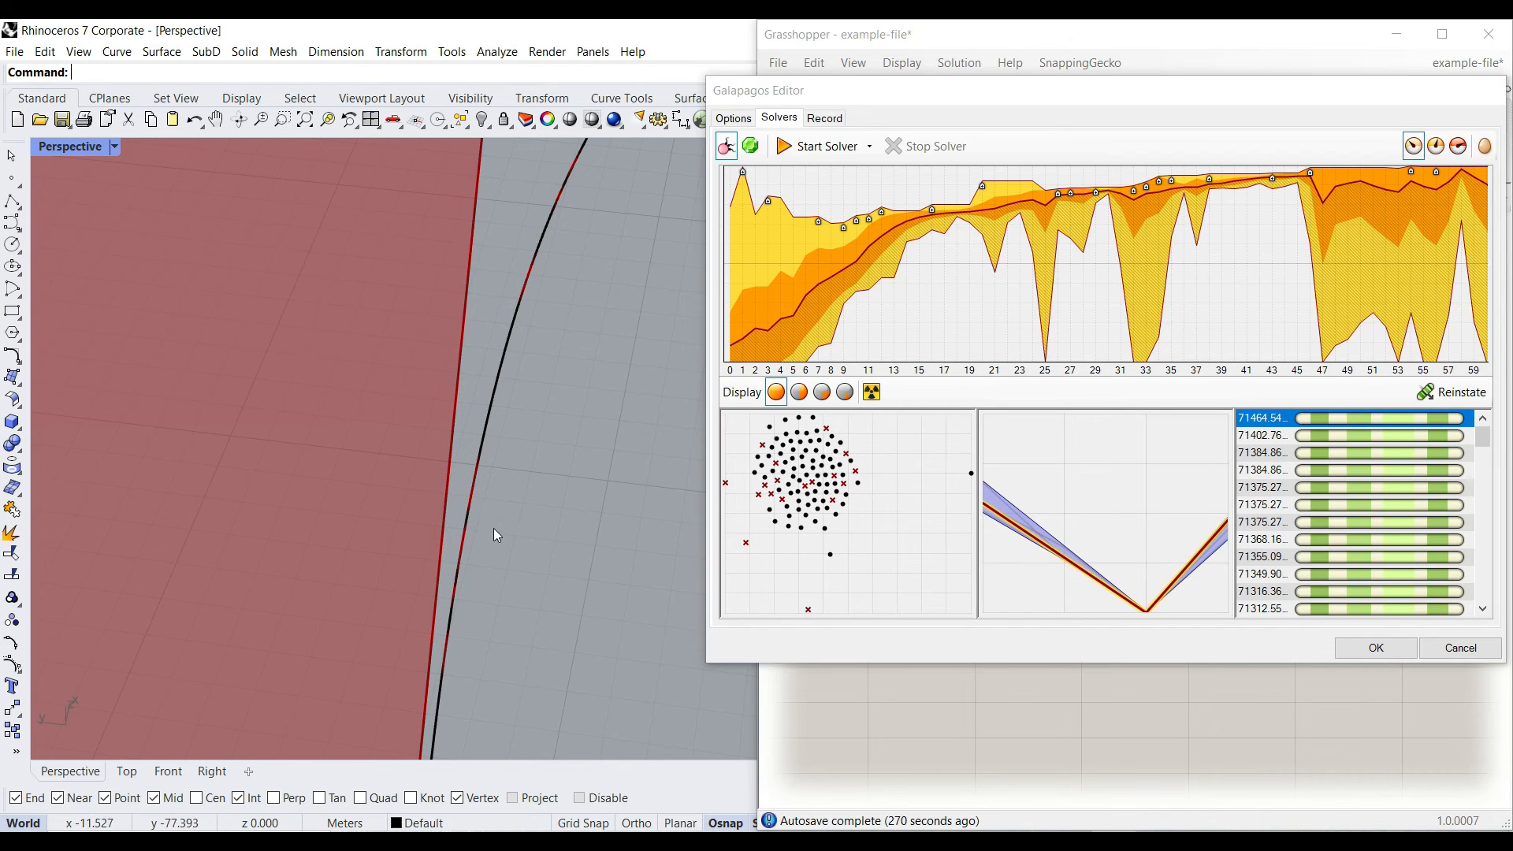
pyautogui.scroll(-6, 496, 535)
pyautogui.scroll(2, 469, 646)
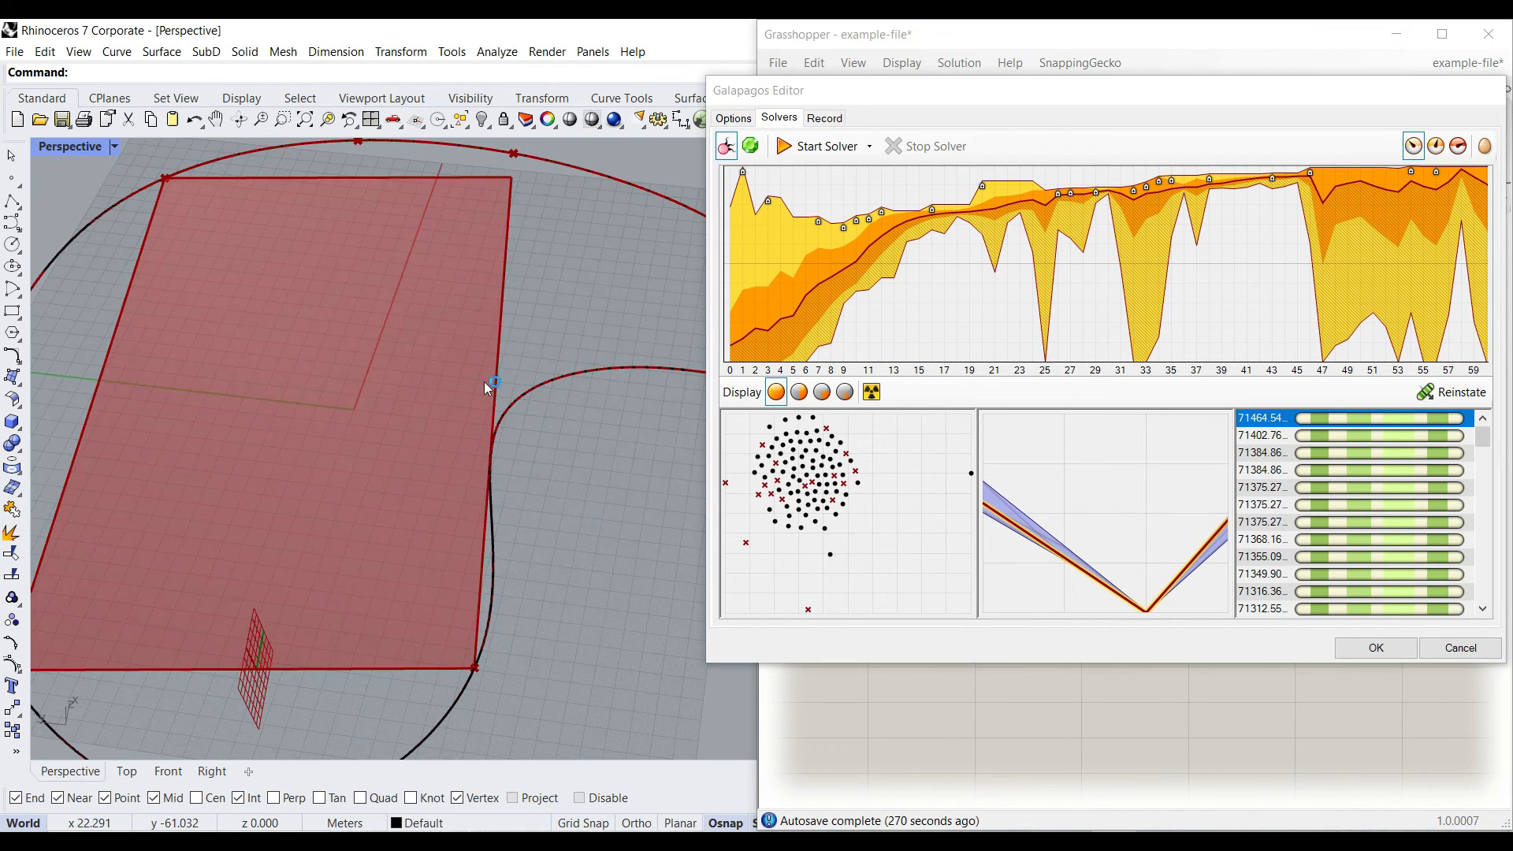
pyautogui.moveTo(466, 507); pyautogui.dragTo(370, 516, button='right')
pyautogui.scroll(-5, 402, 520)
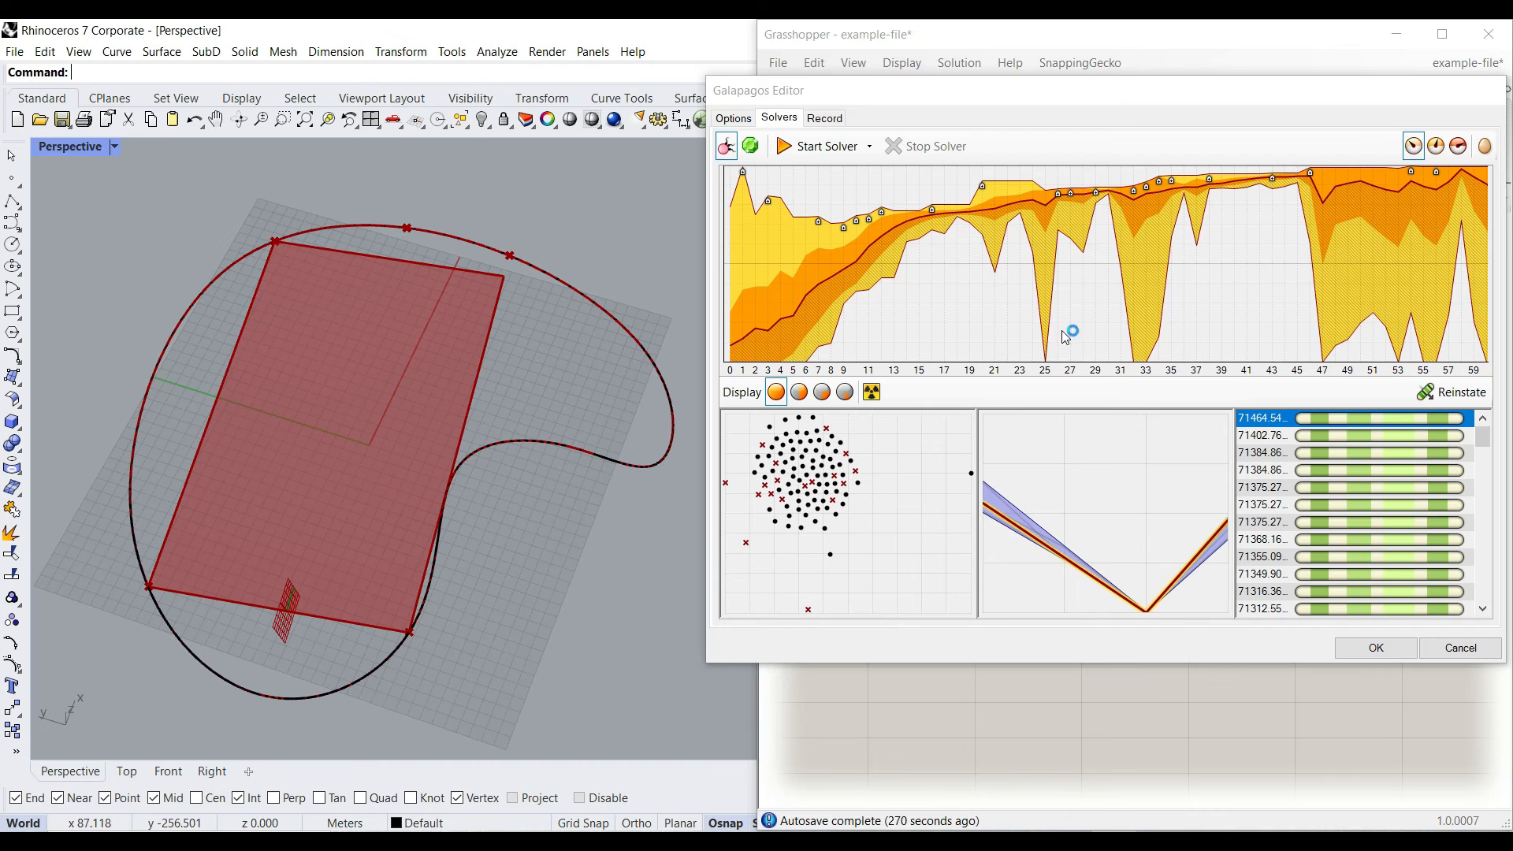
# Step: Reinstate the fittest genome of generation 0 for comparison with the optimised rectangle
pyautogui.click(733, 259)
pyautogui.click(1450, 391)
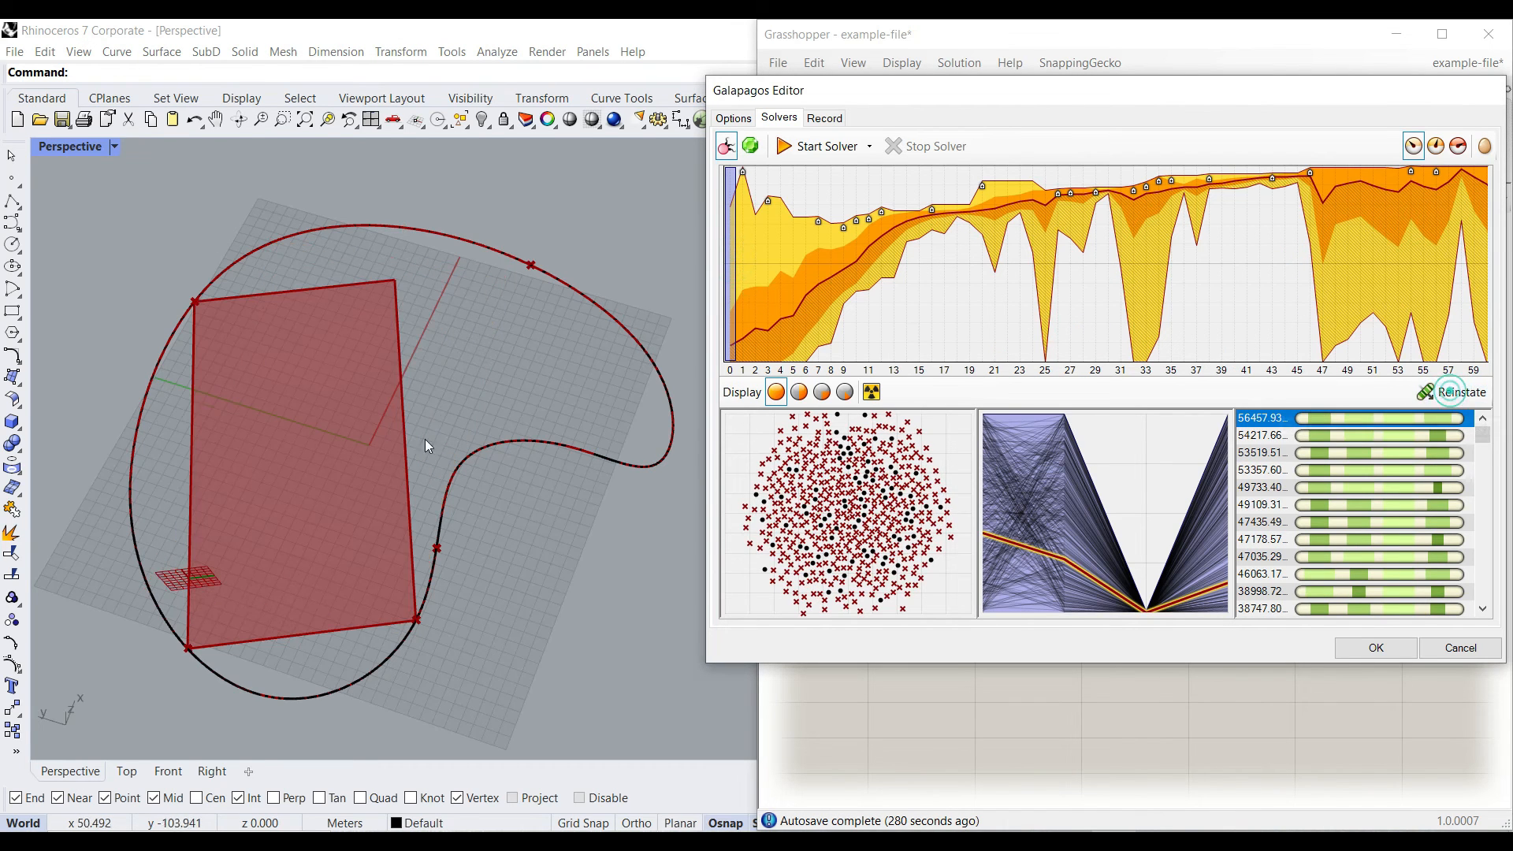
# Step: Reinstate the fittest genomes of generations 30 and 16, inspecting generations 19, 0 and 14 in between
pyautogui.click(1109, 249)
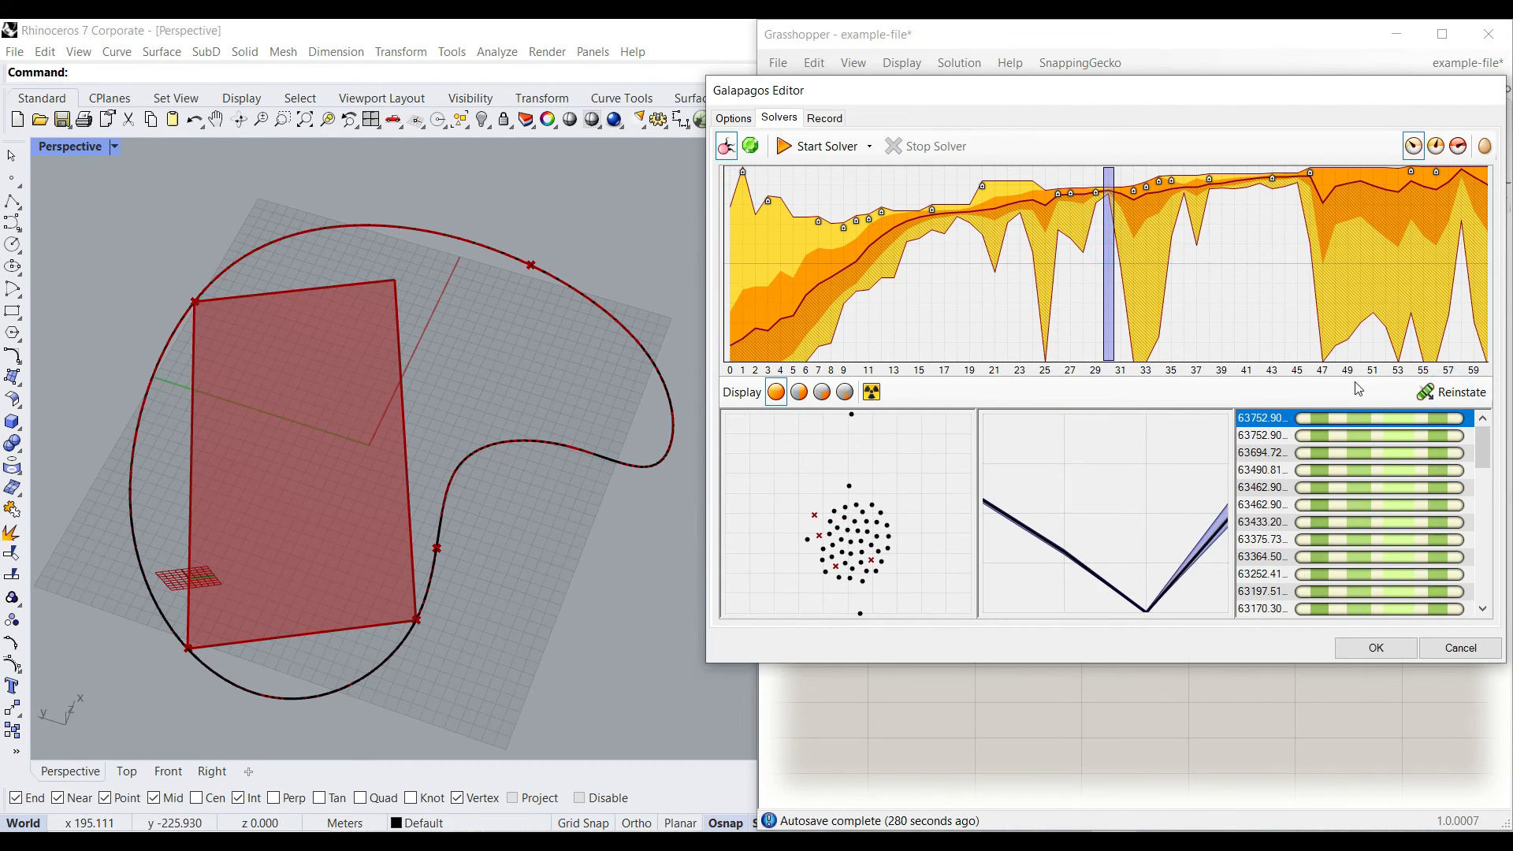
pyautogui.click(1449, 392)
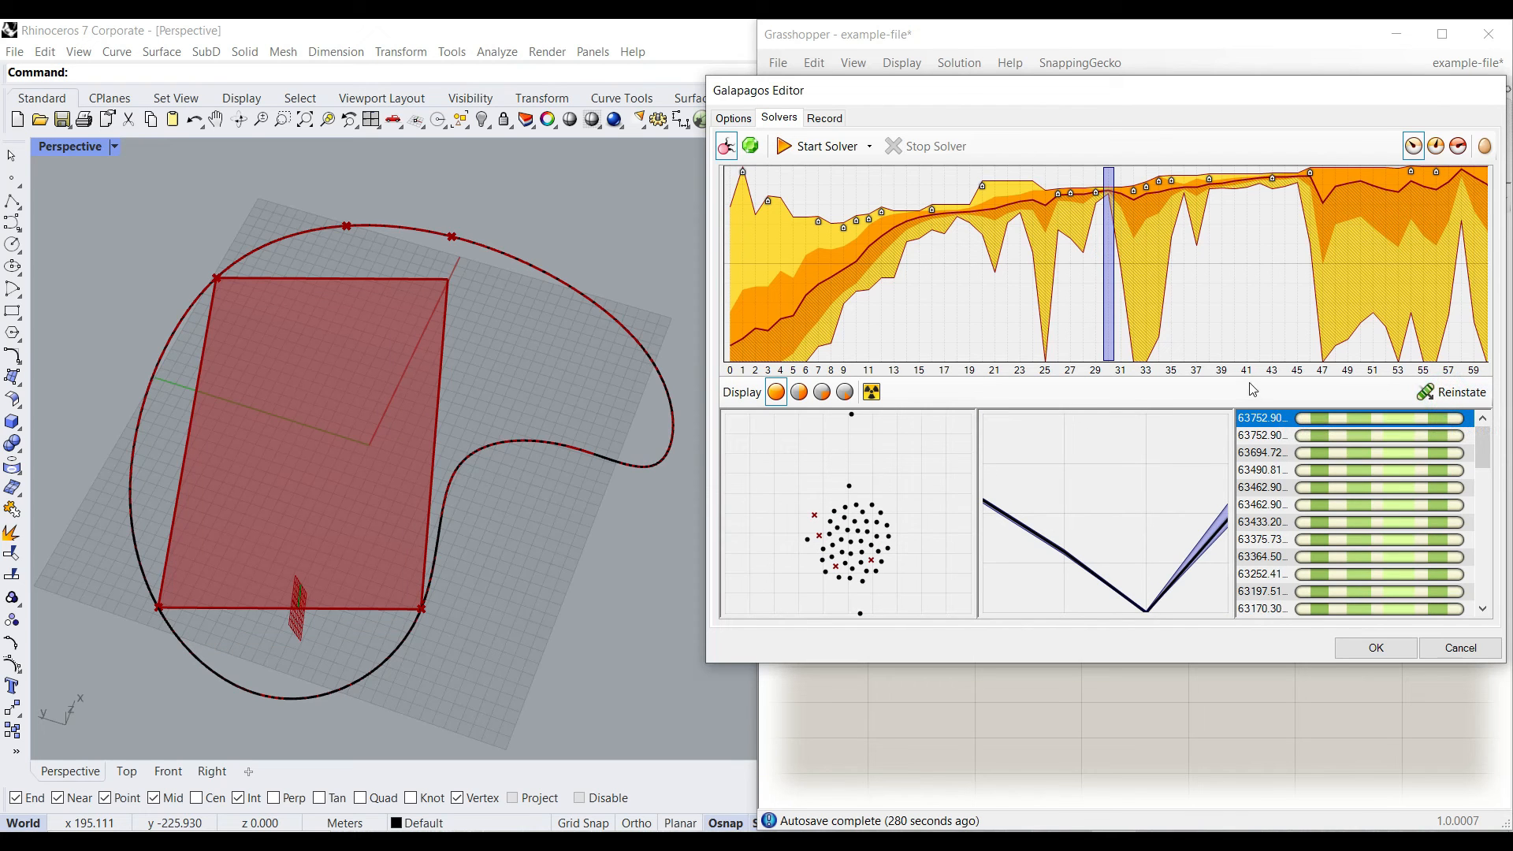
pyautogui.click(966, 218)
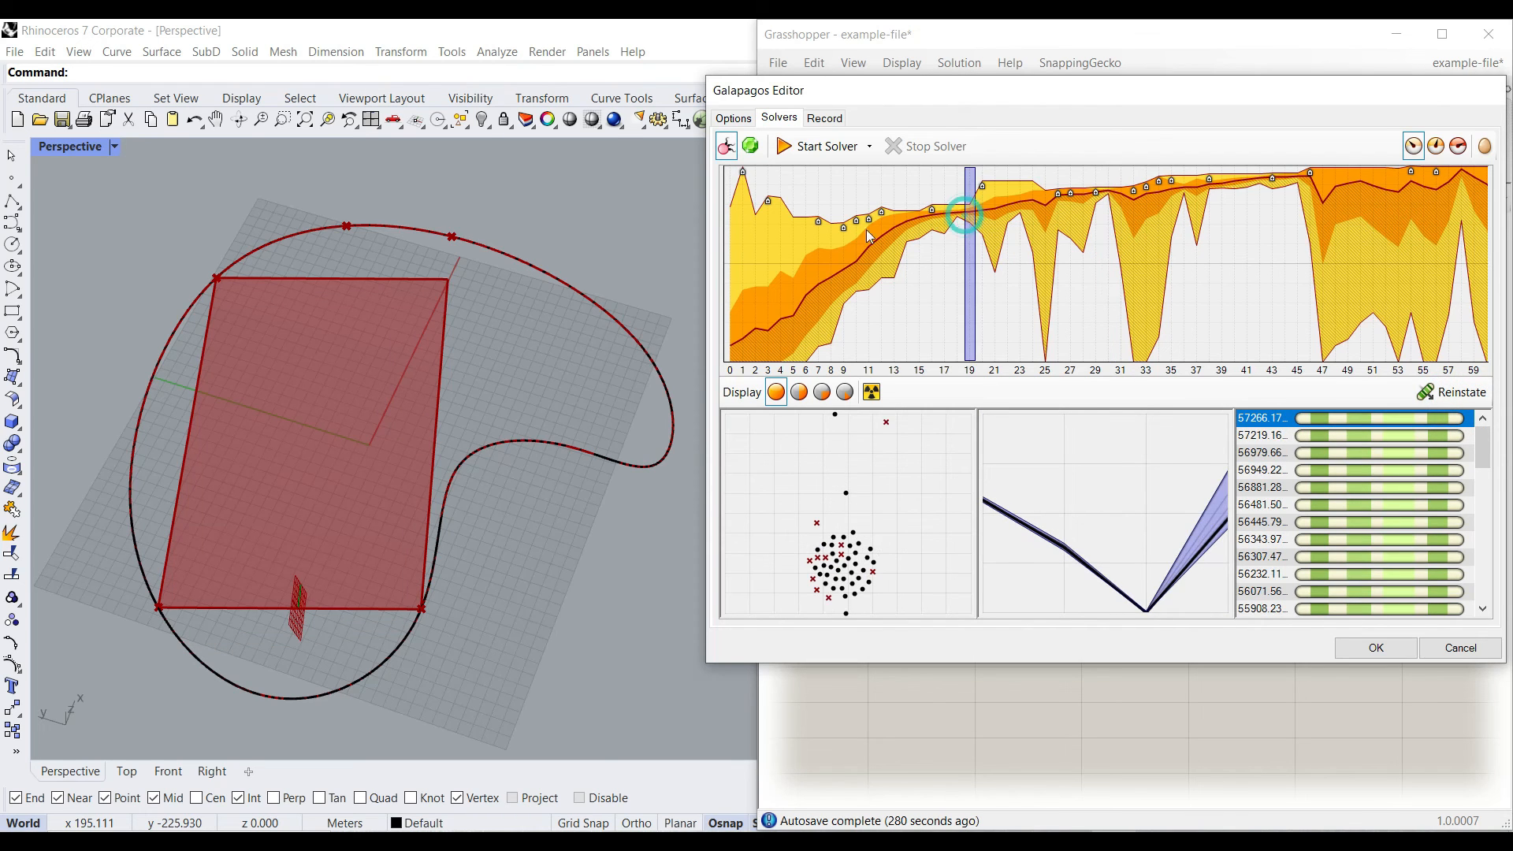
pyautogui.click(729, 205)
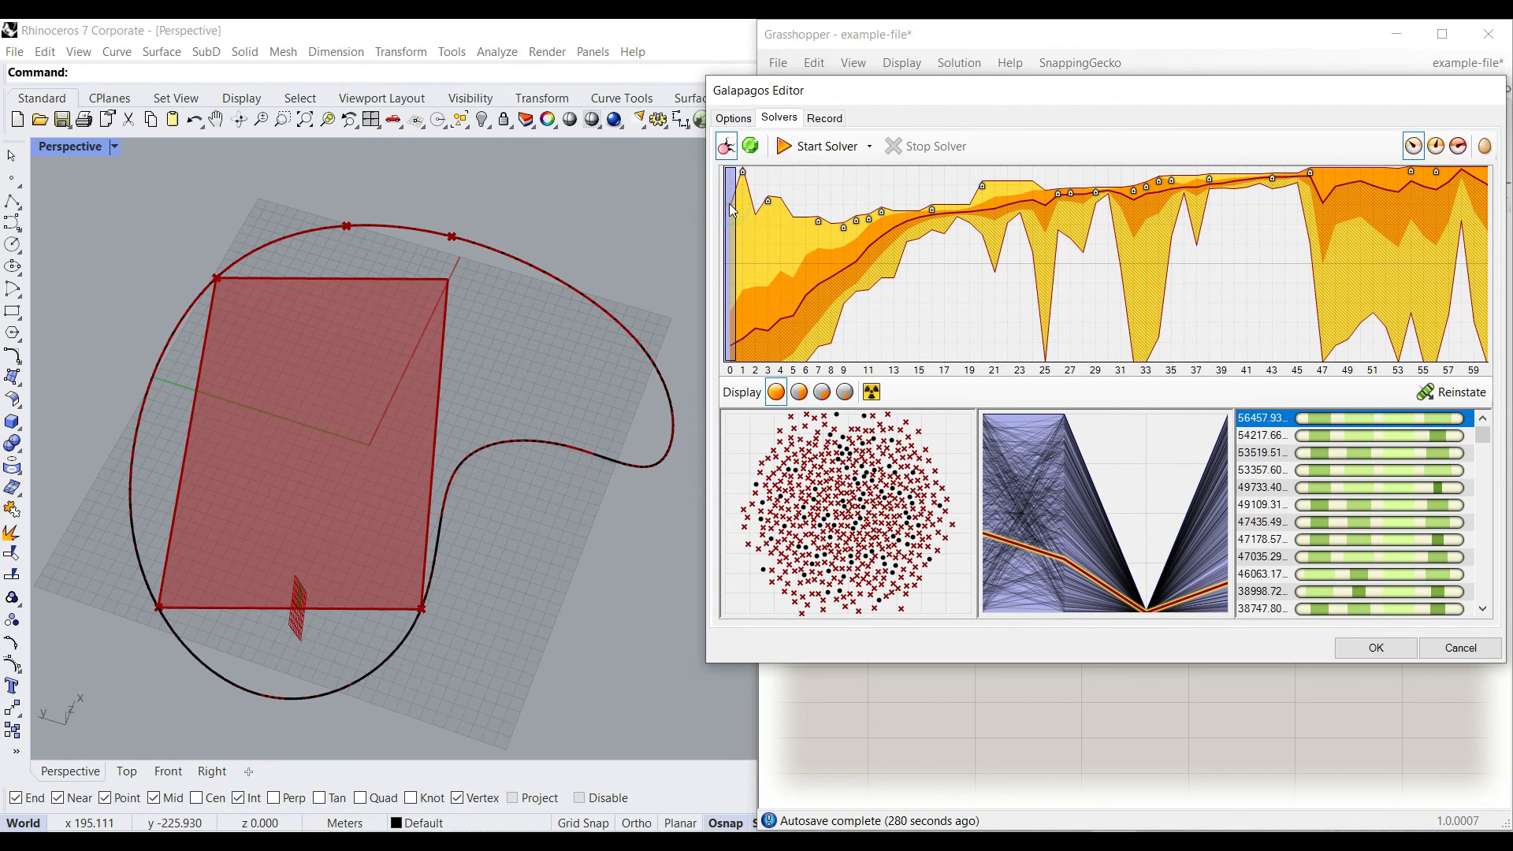
pyautogui.click(933, 213)
pyautogui.click(906, 220)
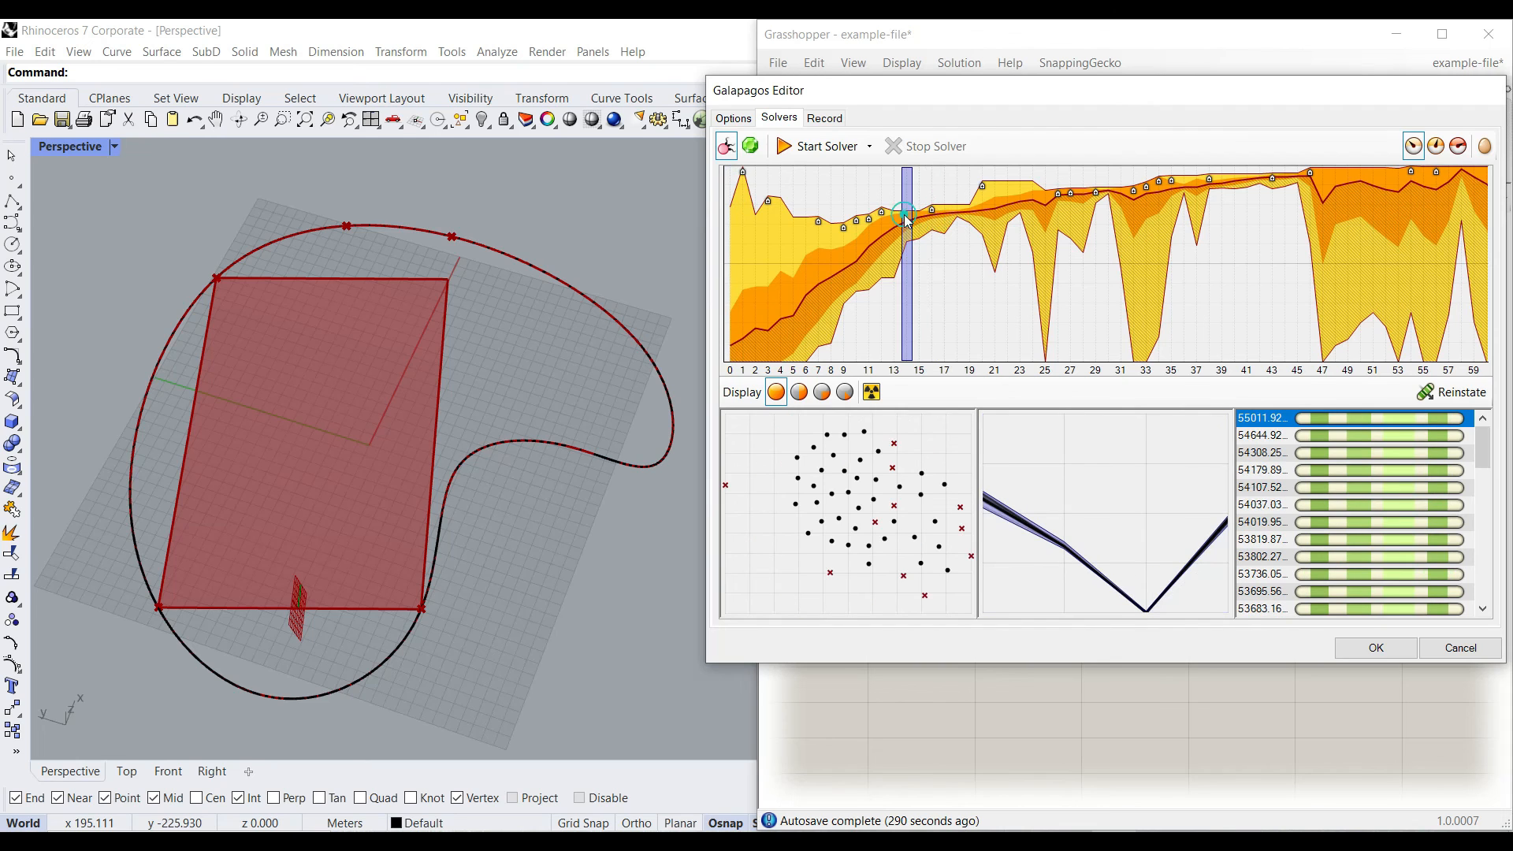
pyautogui.click(920, 224)
pyautogui.click(935, 224)
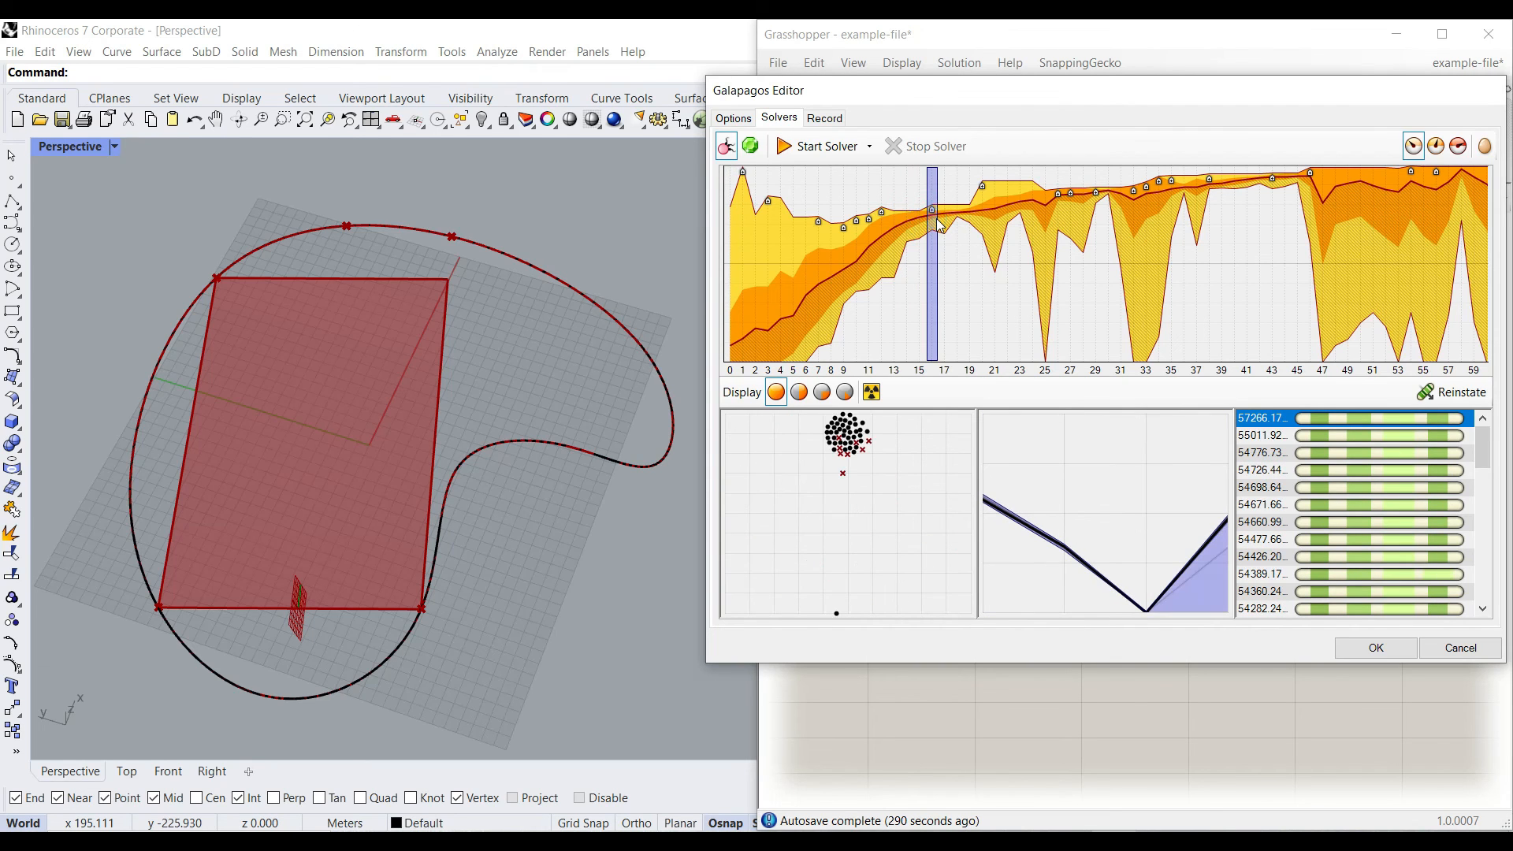
pyautogui.click(1454, 392)
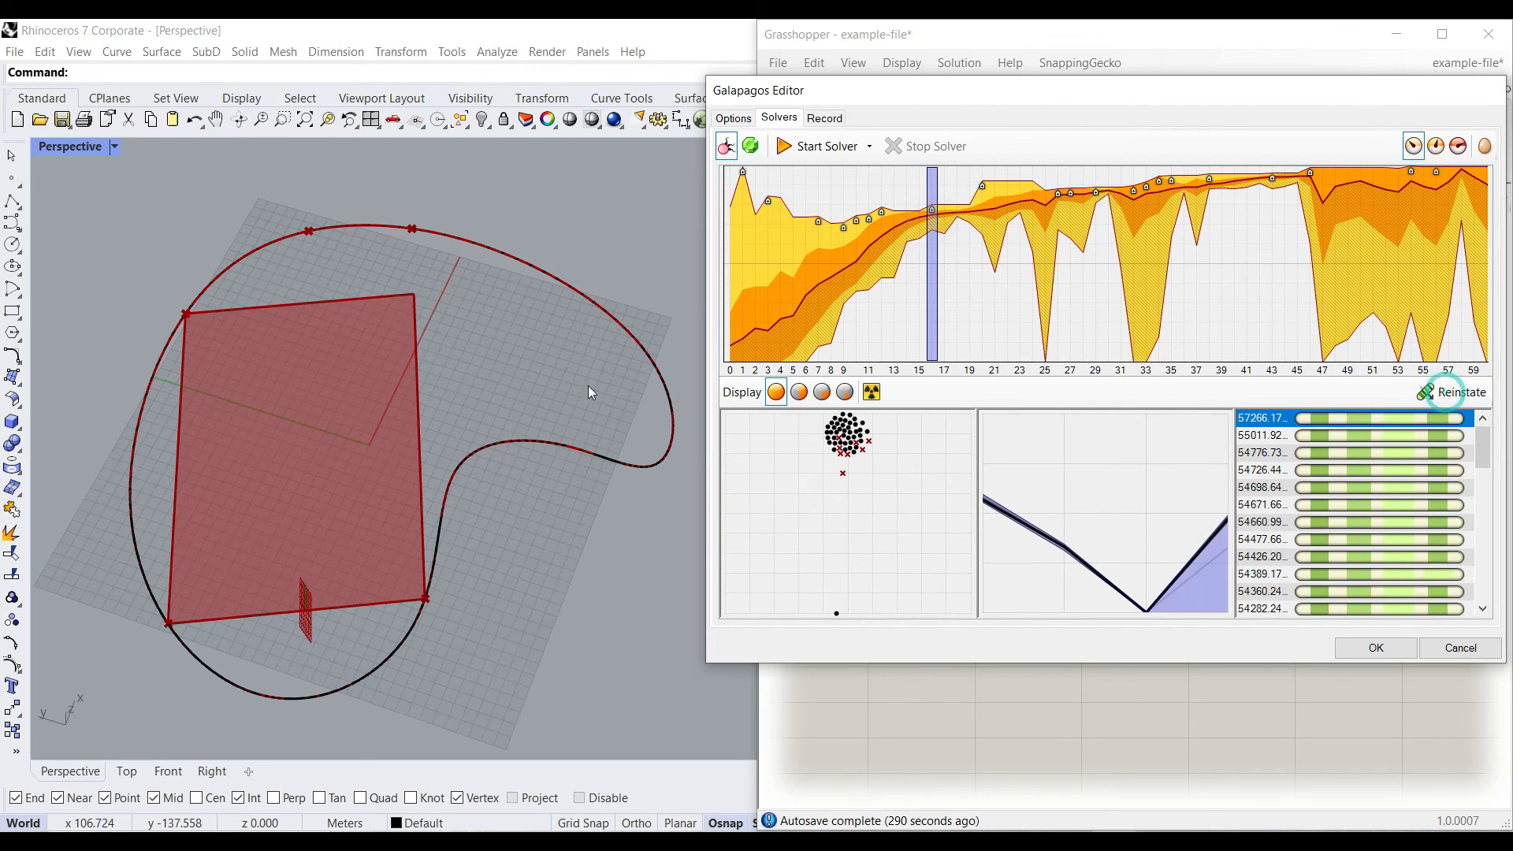
# Step: Reinstate the fittest genomes of generations 19, 39 and 48 in turn to compare their rectangles
pyautogui.click(977, 230)
pyautogui.click(1434, 391)
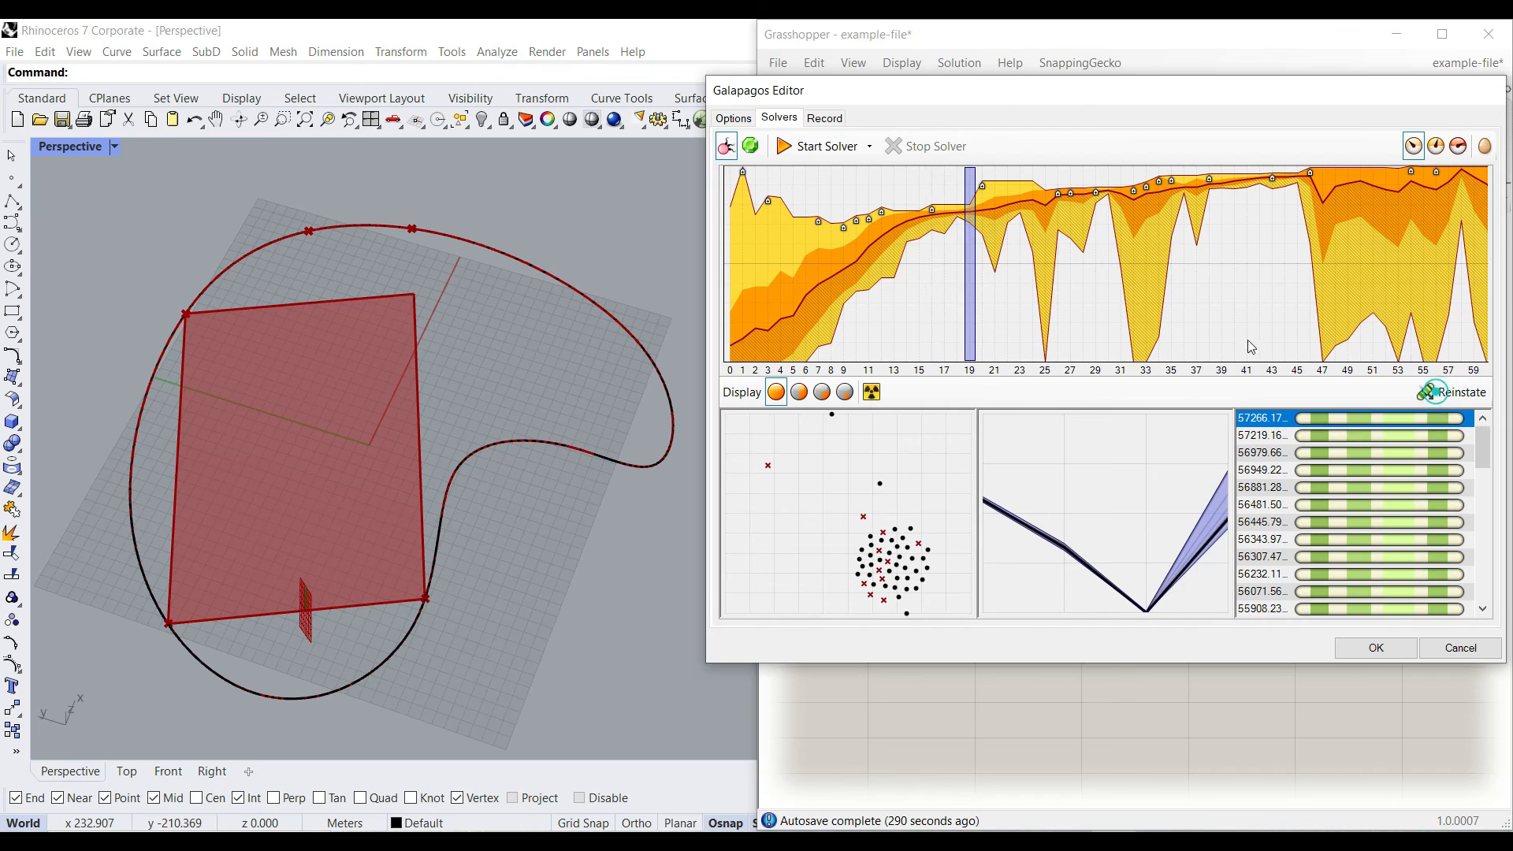
pyautogui.click(1222, 268)
pyautogui.click(1446, 391)
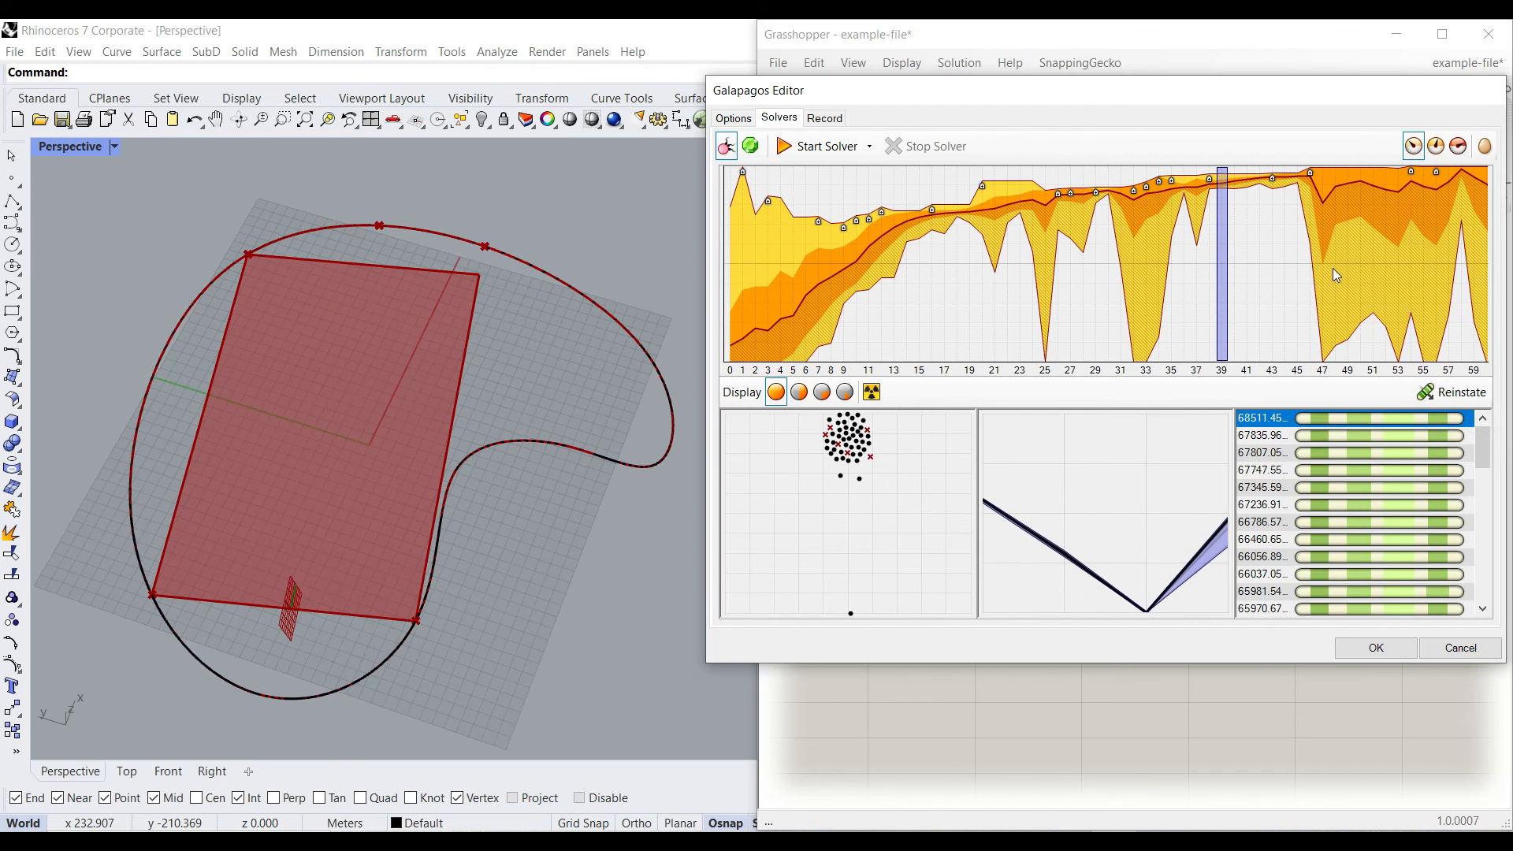
pyautogui.click(1336, 274)
pyautogui.click(1446, 392)
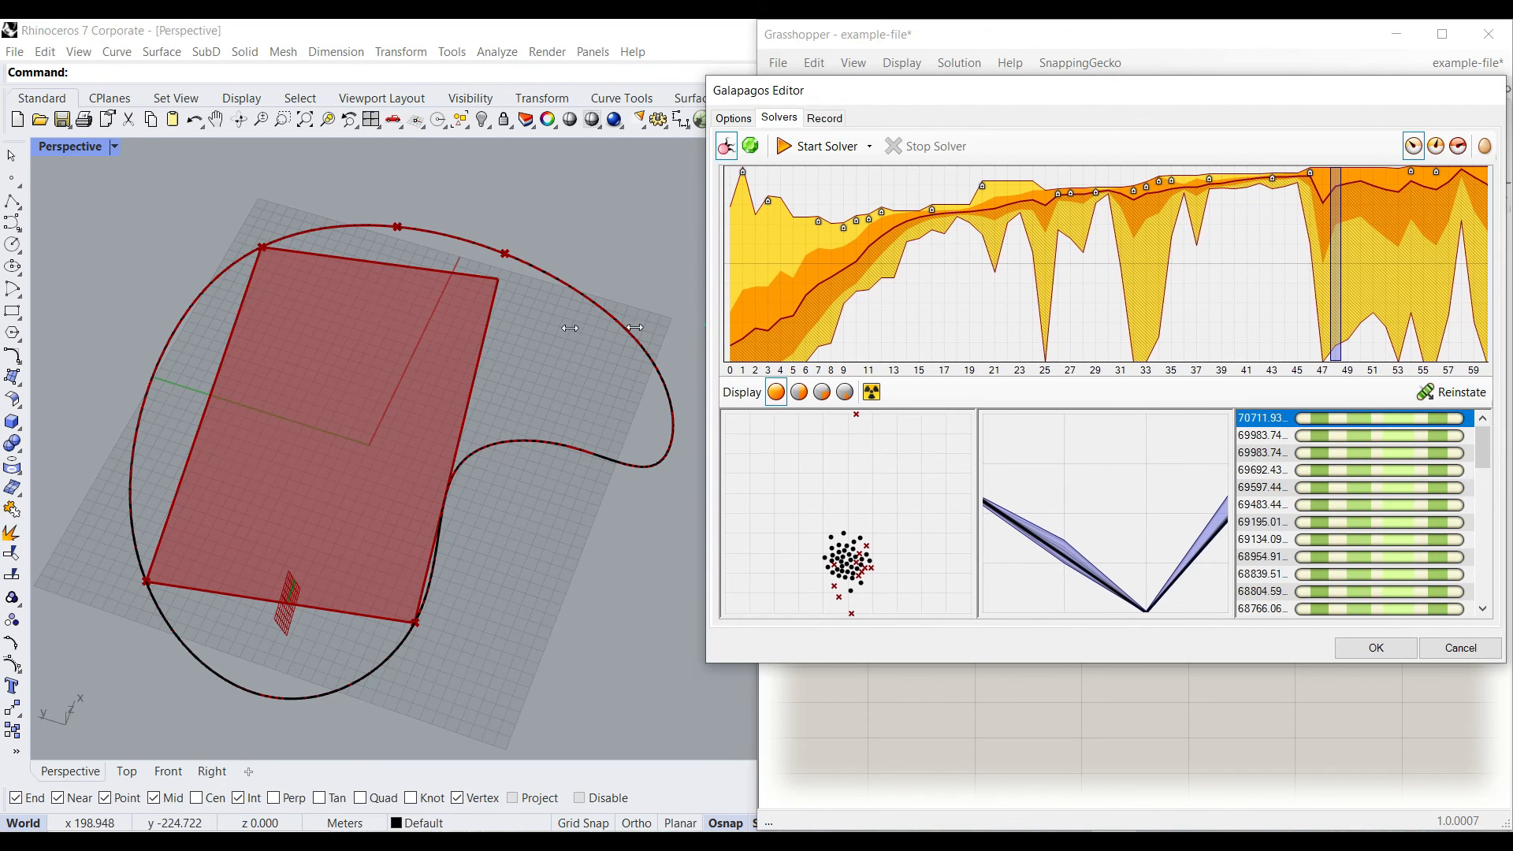
# Step: Widen the Galapagos editor and reinstate the fittest genomes of generation 73 and of the last generation, 86
pyautogui.moveTo(570, 327); pyautogui.dragTo(379, 326)
pyautogui.click(1324, 315)
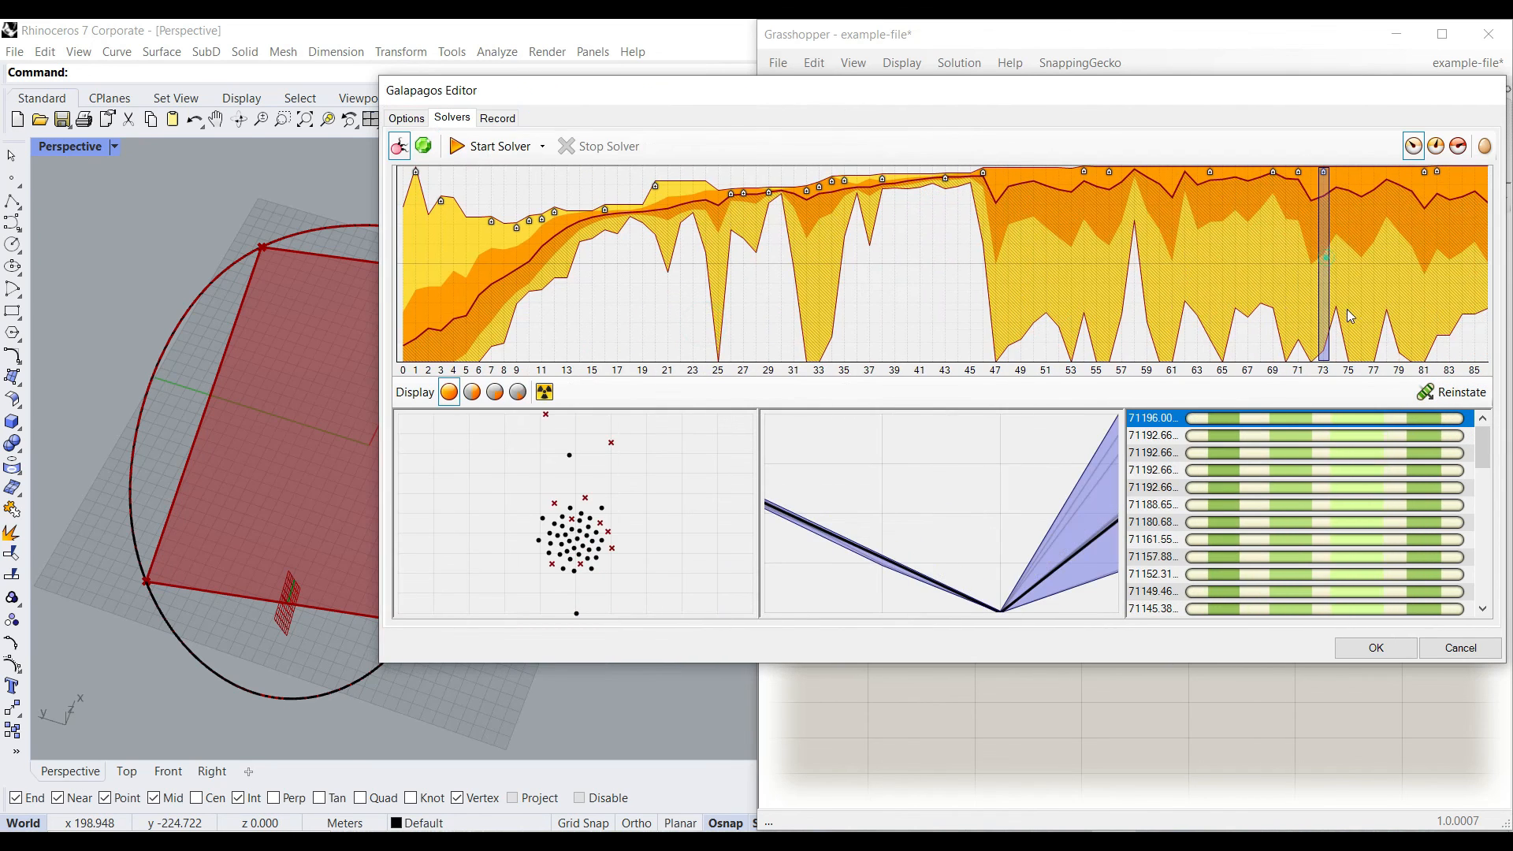
pyautogui.click(1465, 402)
pyautogui.click(1486, 308)
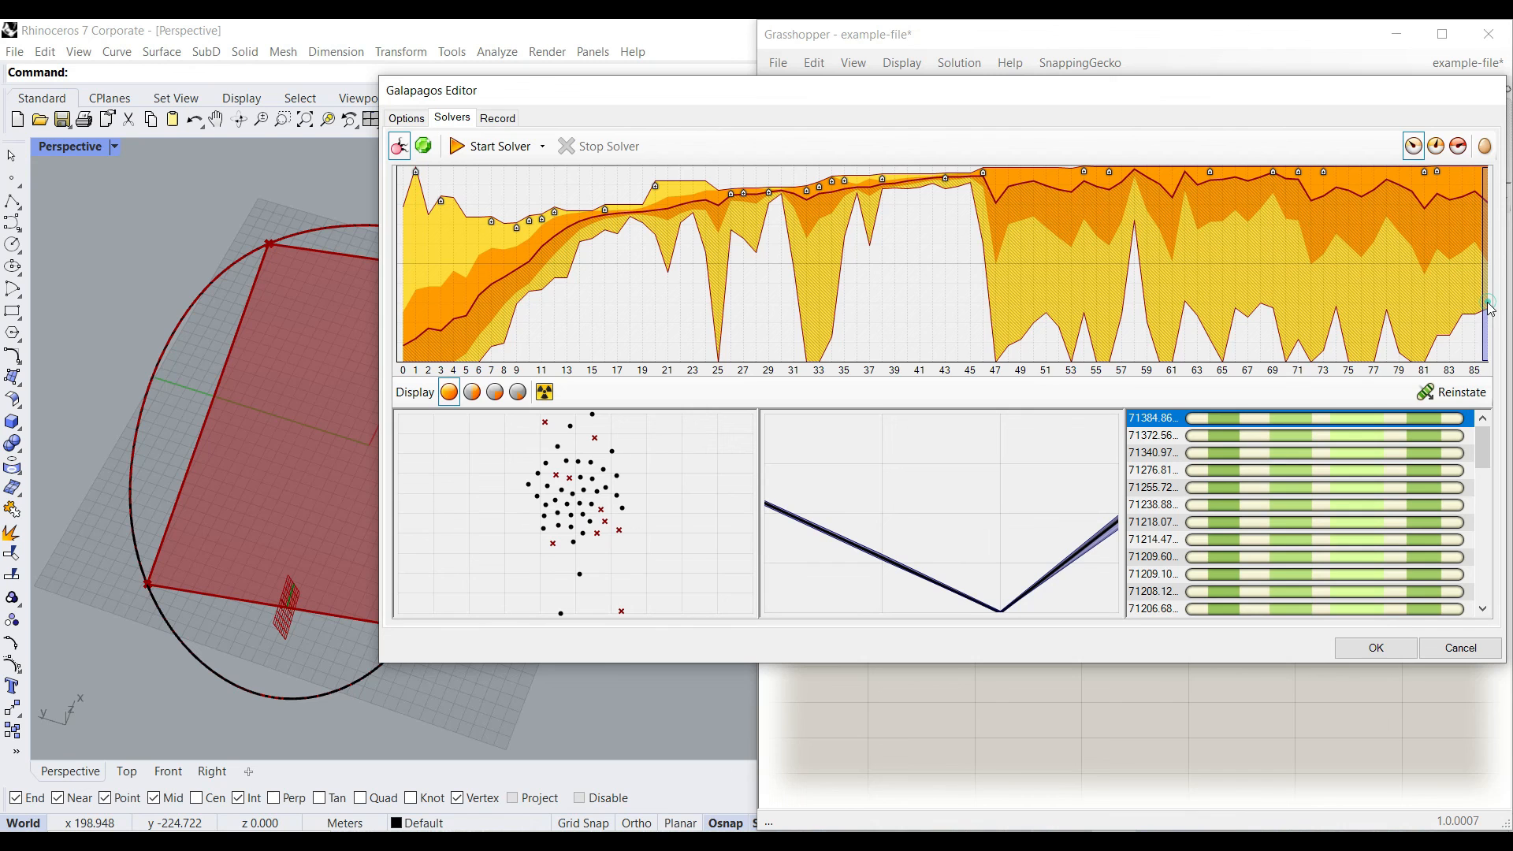
pyautogui.click(1454, 392)
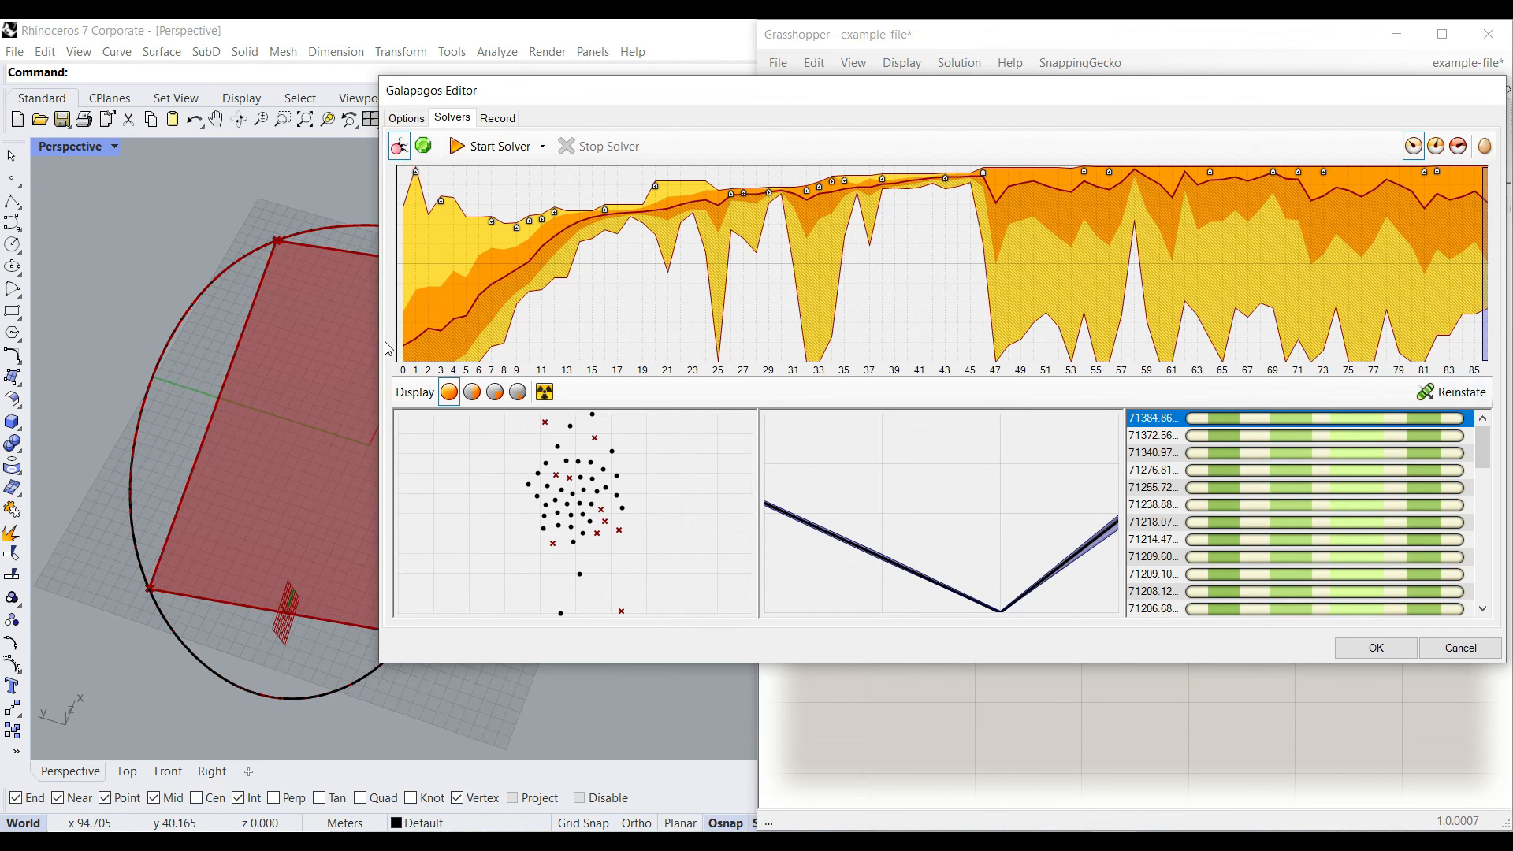
# Step: Narrow the editor to check the final rectangle inside the boundary curve, and close Galapagos keeping the result
pyautogui.moveTo(569, 336); pyautogui.dragTo(768, 337)
pyautogui.scroll(-5, 320, 479)
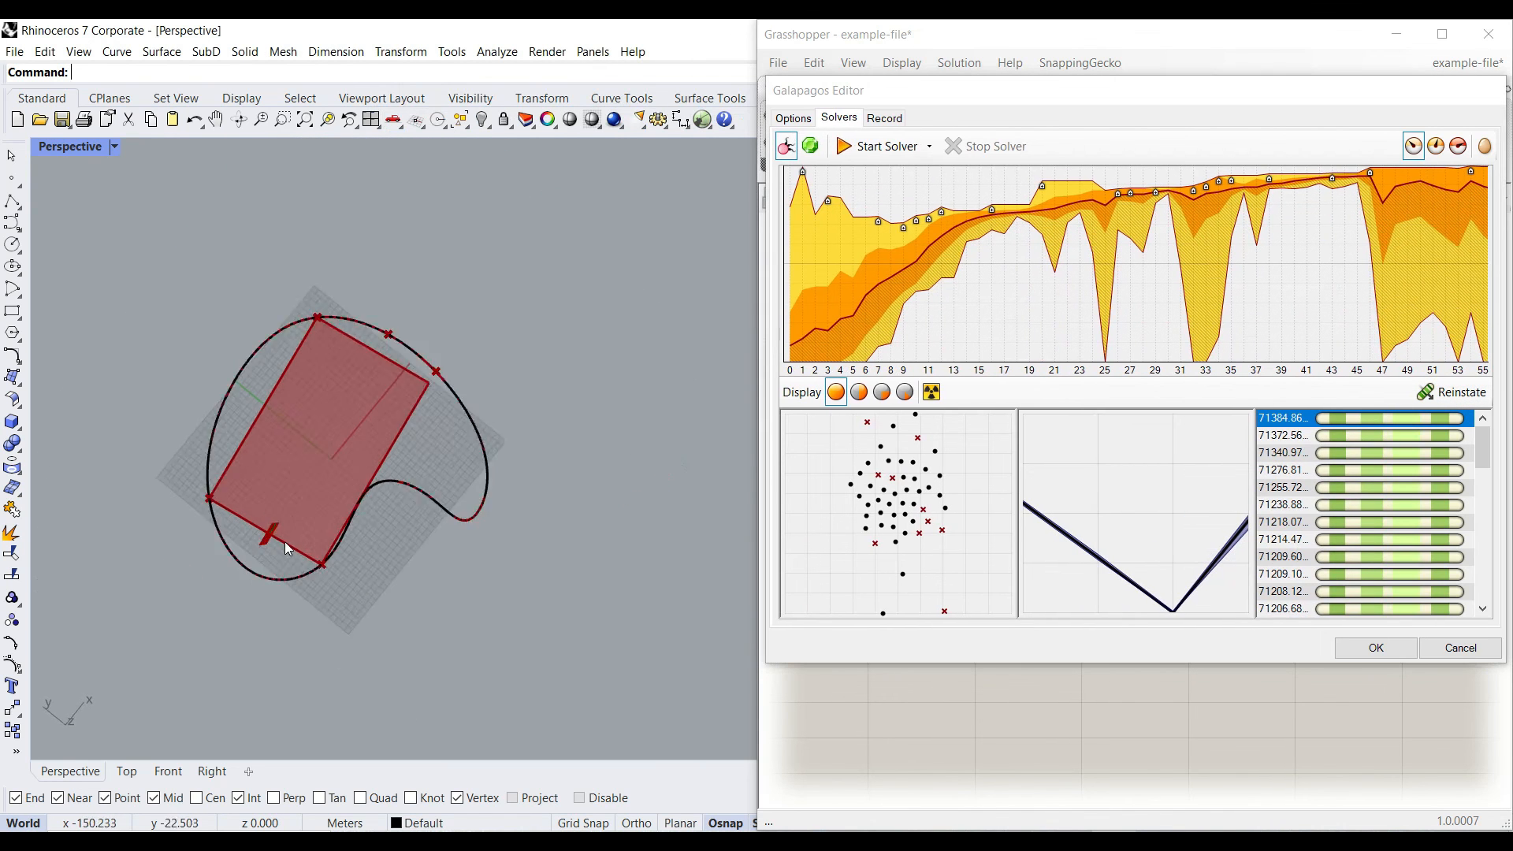
pyautogui.scroll(7, 367, 441)
pyautogui.scroll(-7, 406, 442)
pyautogui.moveTo(409, 442); pyautogui.dragTo(400, 475, button='right')
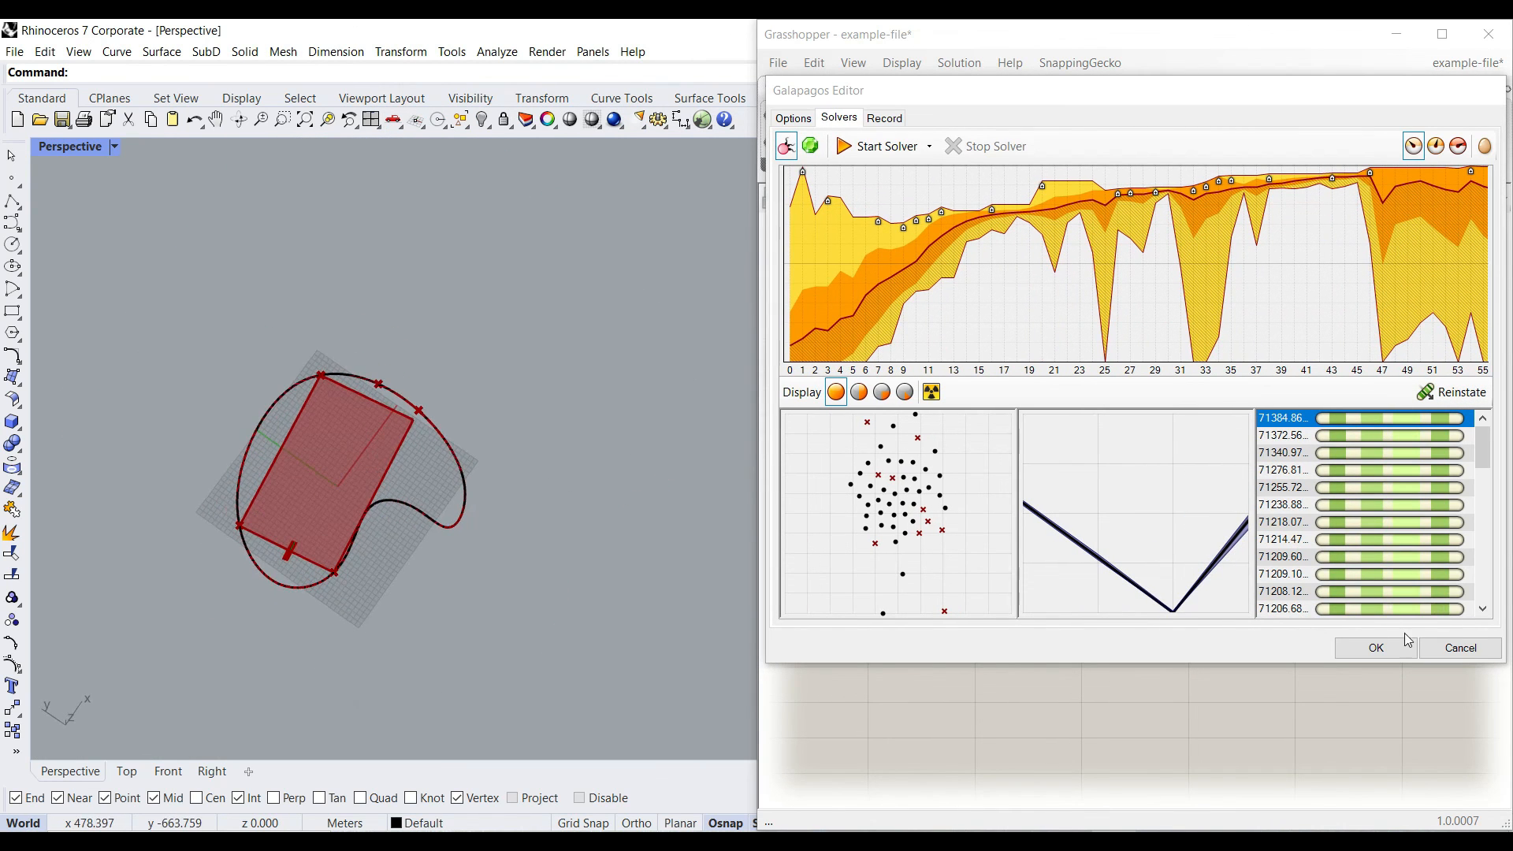
pyautogui.click(1376, 646)
# Step: Review the whole definition on the Grasshopper canvas and the final rectangle in the Rhino viewport
pyautogui.scroll(-4, 1131, 616)
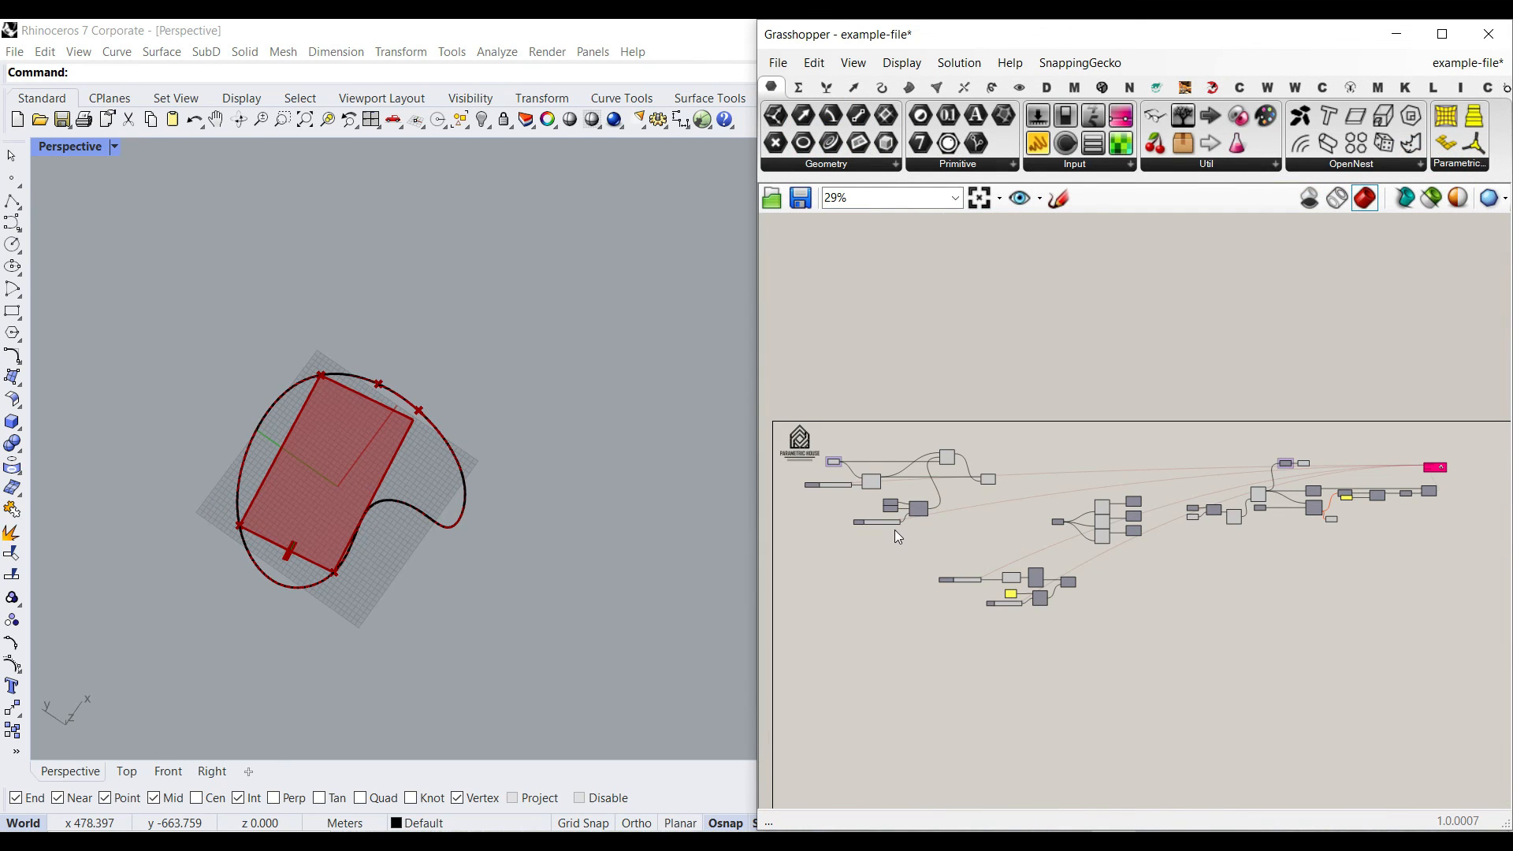
pyautogui.scroll(5, 409, 527)
pyautogui.moveTo(410, 527); pyautogui.dragTo(516, 385, button='right')
pyautogui.moveTo(424, 645)
pyautogui.mouseDown(button='right')
pyautogui.moveTo(347, 628)
pyautogui.moveTo(418, 622)
pyautogui.moveTo(451, 596)
pyautogui.moveTo(444, 623)
pyautogui.mouseUp(button='right')
pyautogui.scroll(3, 354, 642)
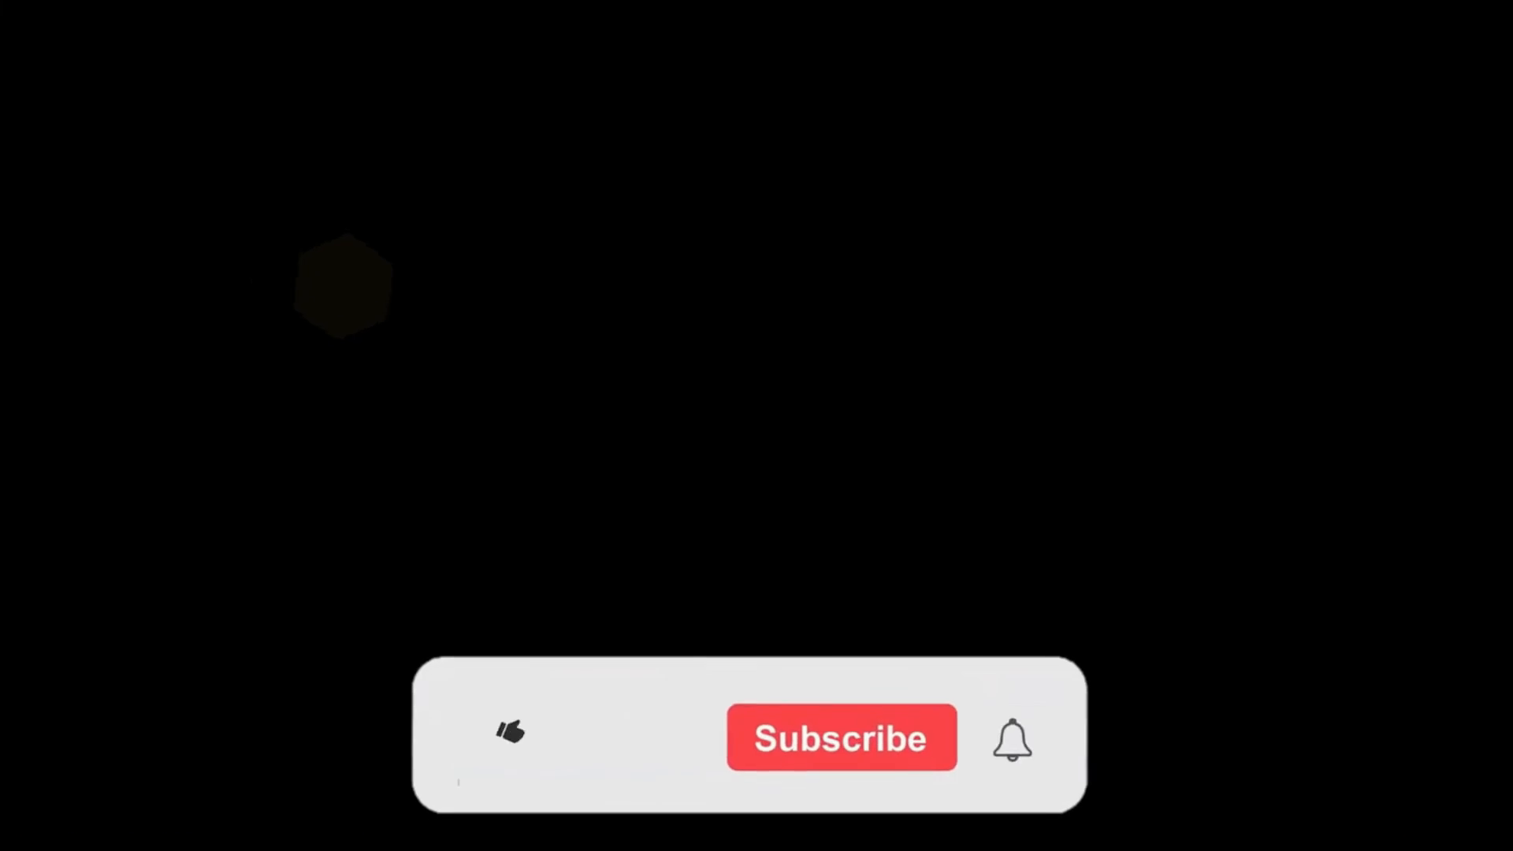